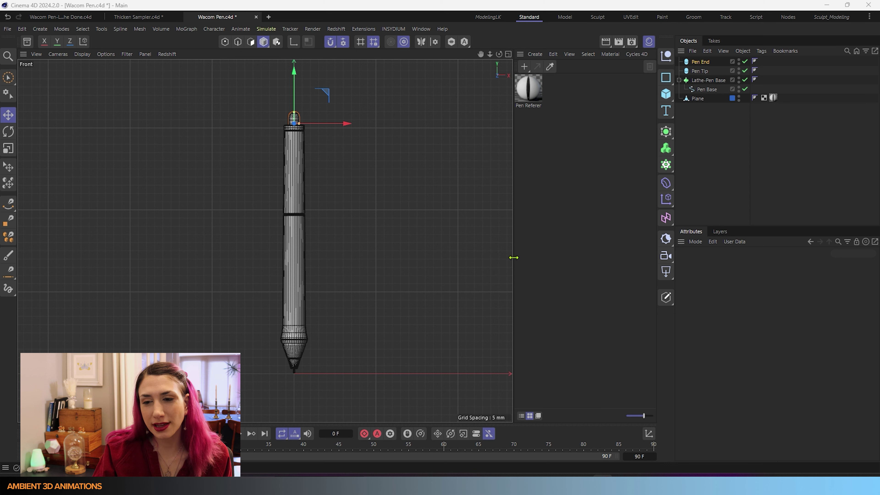
- Turn on the Reference layer's visibility in the Layers tab and select Lathe-Pen Base
left_click(717, 232)
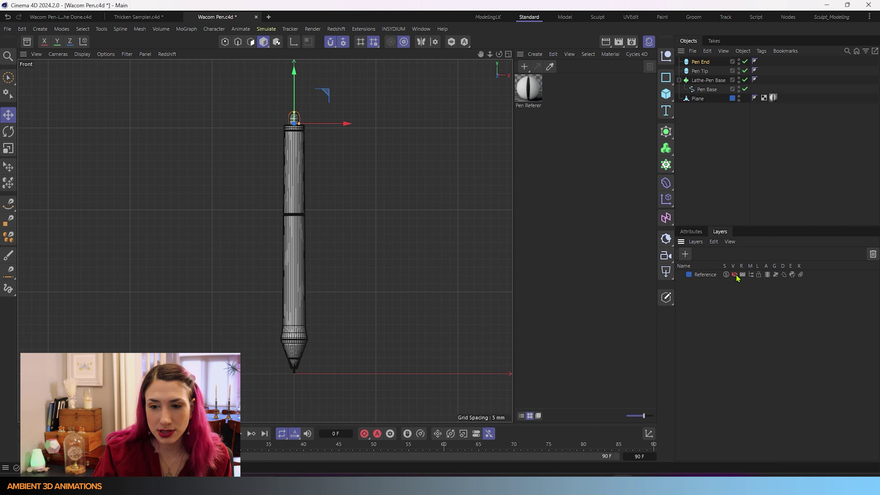
left_click(735, 276)
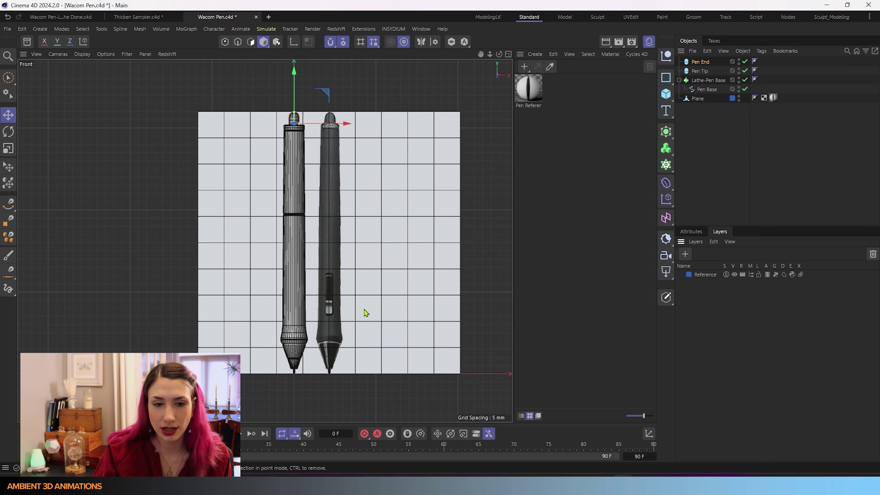
left_click(706, 82)
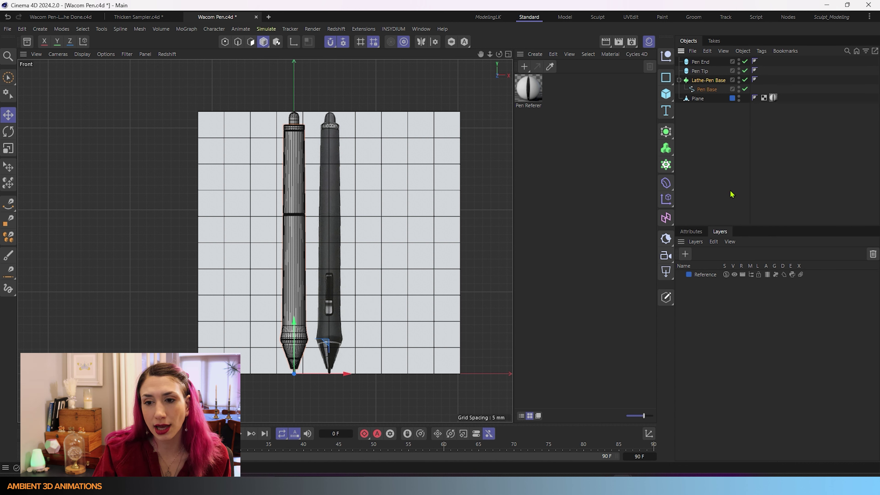
- Create a new layer and rename it 'Construction Geo'
left_click(686, 255)
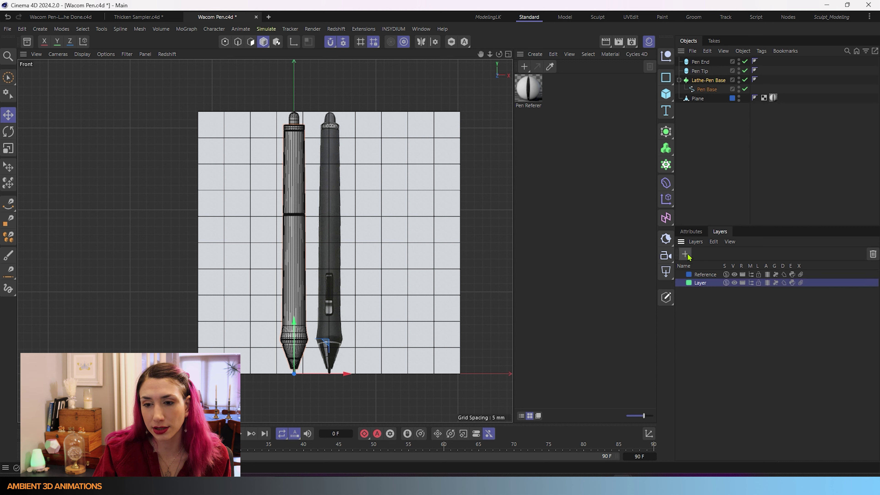
double_click(703, 284)
type("Co")
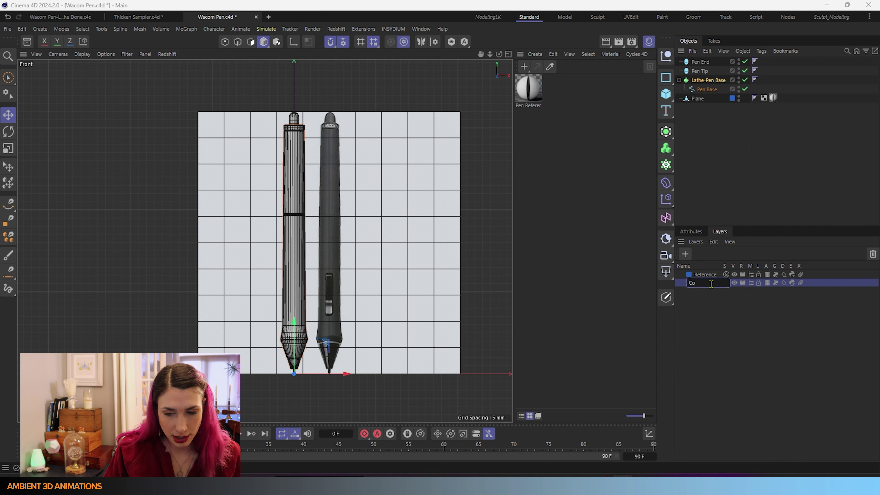
type("nstruction")
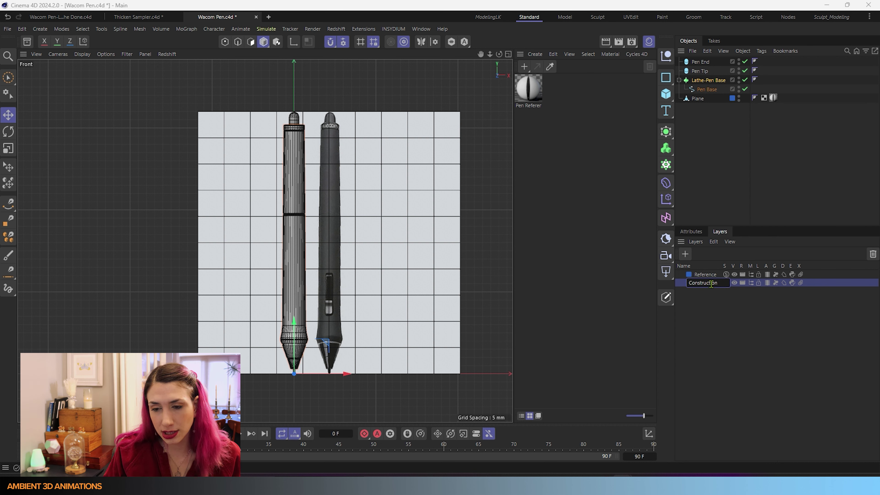
type(" Geo")
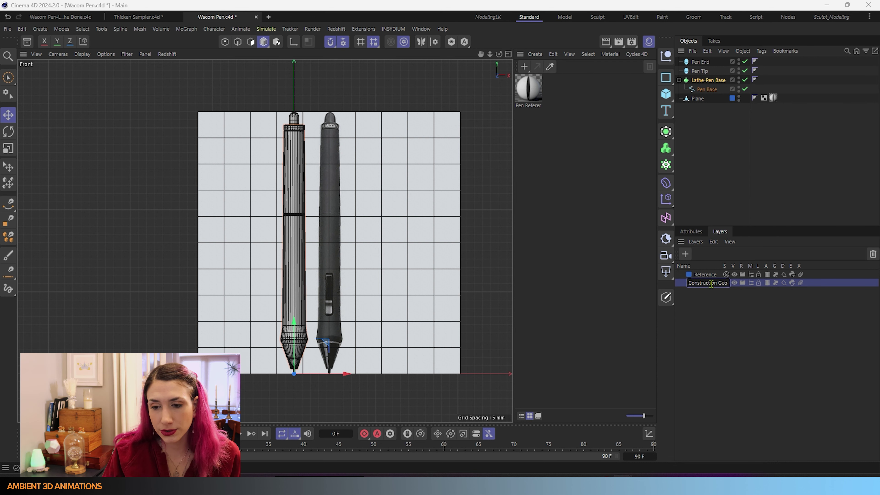
left_click(757, 324)
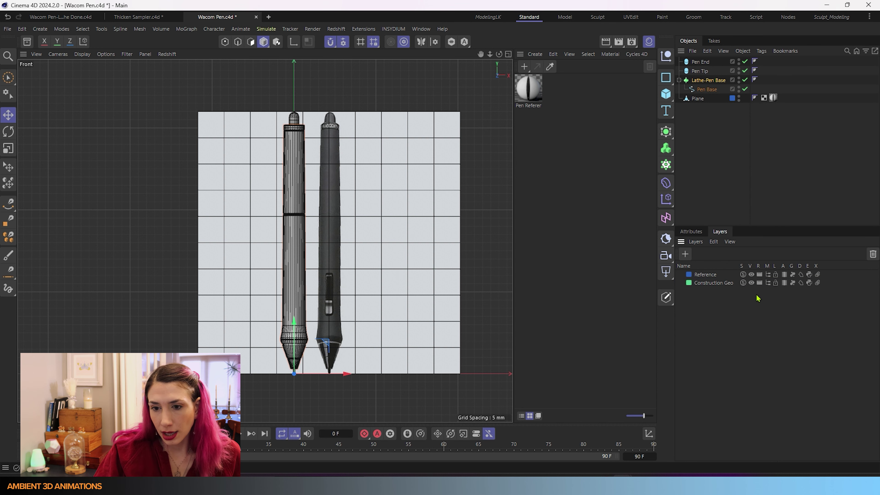
- Bake Lathe-Pen Base via Current State to Object, move the original to Construction Geo, and hide that layer
right_click(707, 83)
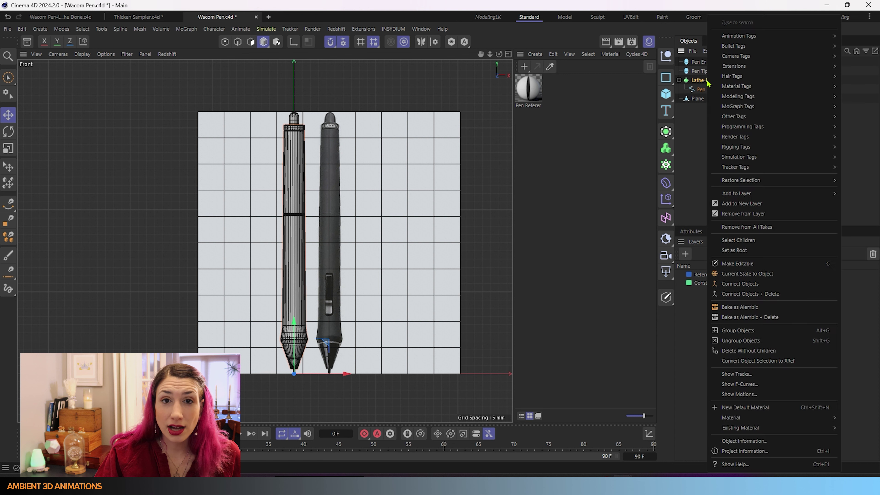
left_click(740, 274)
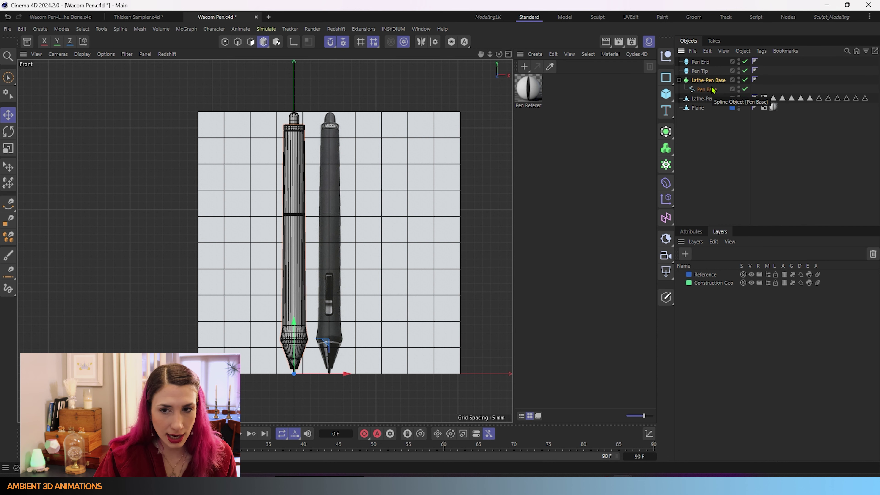
left_click_drag(715, 83, 703, 287)
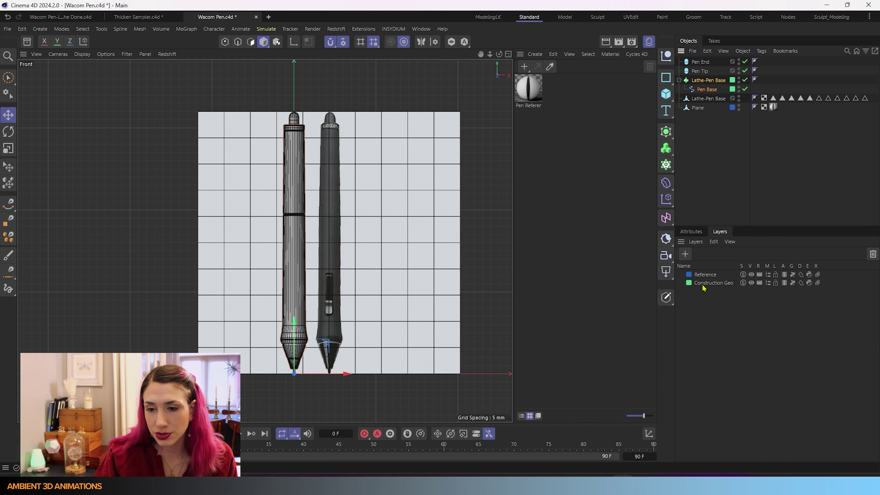
left_click(752, 283)
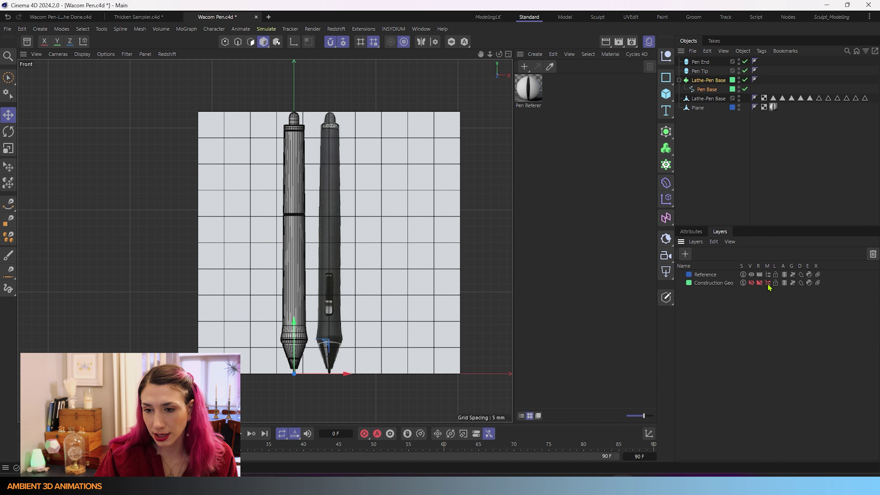
left_click(767, 283)
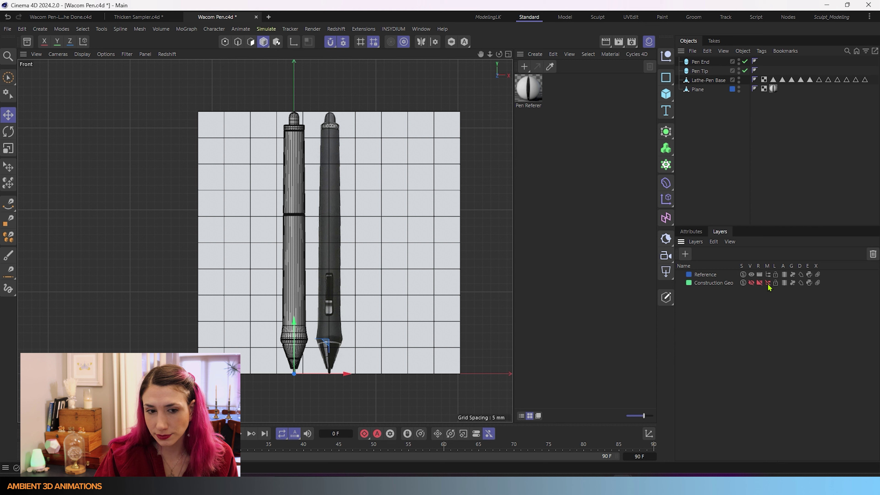
left_click(715, 80)
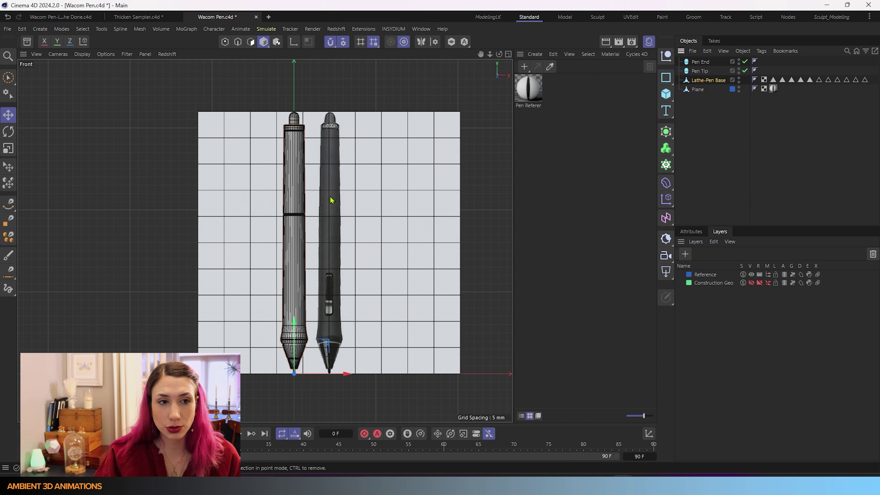
- In Edges mode with the Material Manager closed, zoom in and activate Loop/Path Cut
left_click(242, 45)
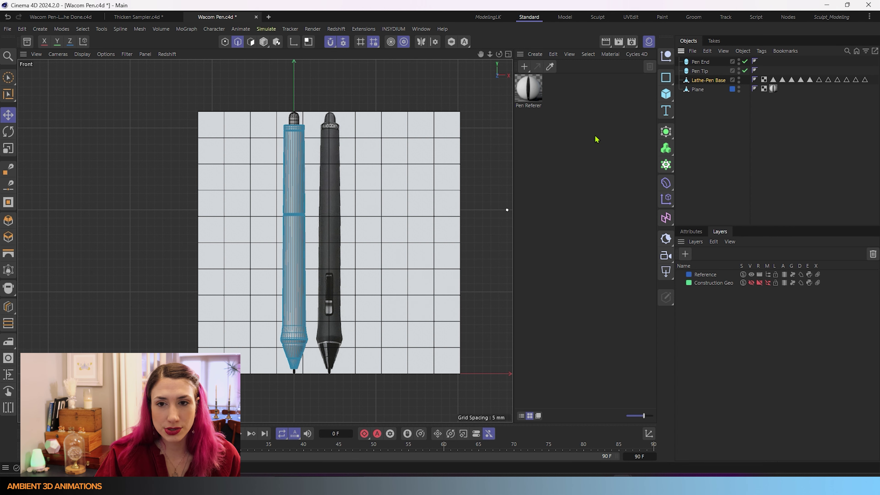
left_click(650, 42)
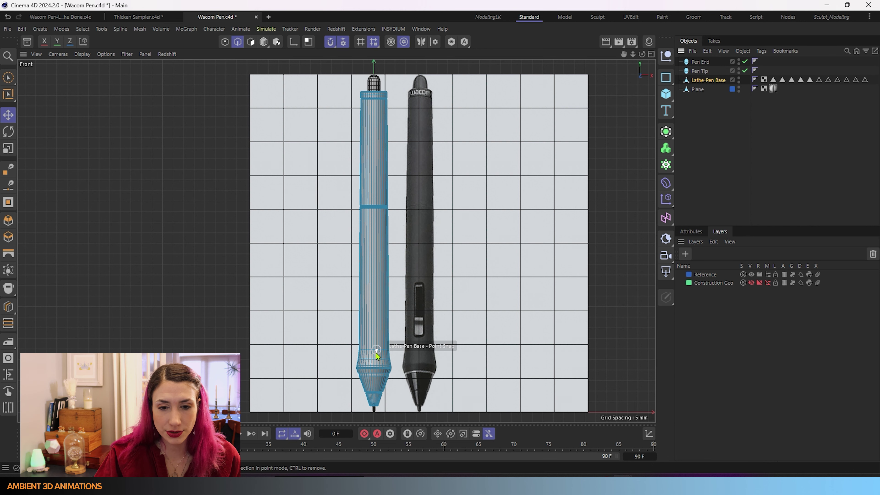
scroll(377, 343, "up", 5)
key("m")
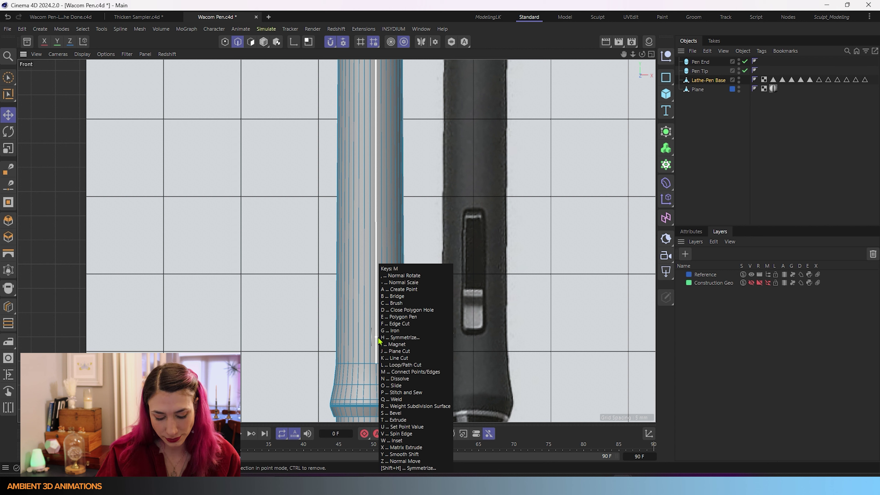
key("j")
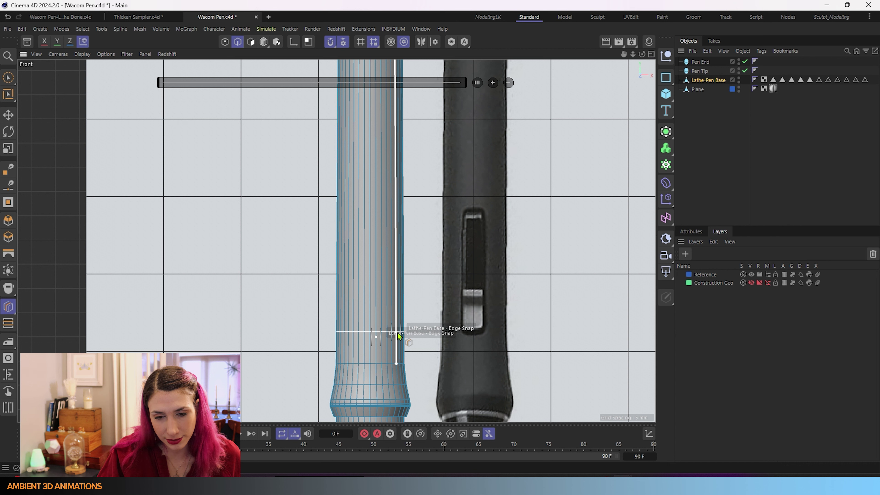
- Cut a loop at the side button's top, then select the button's four polygon columns
left_click(397, 333)
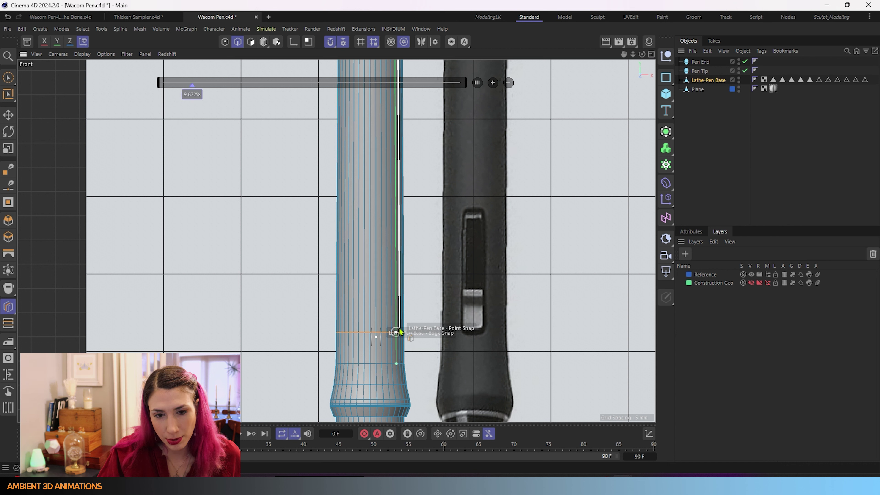
left_click(400, 210)
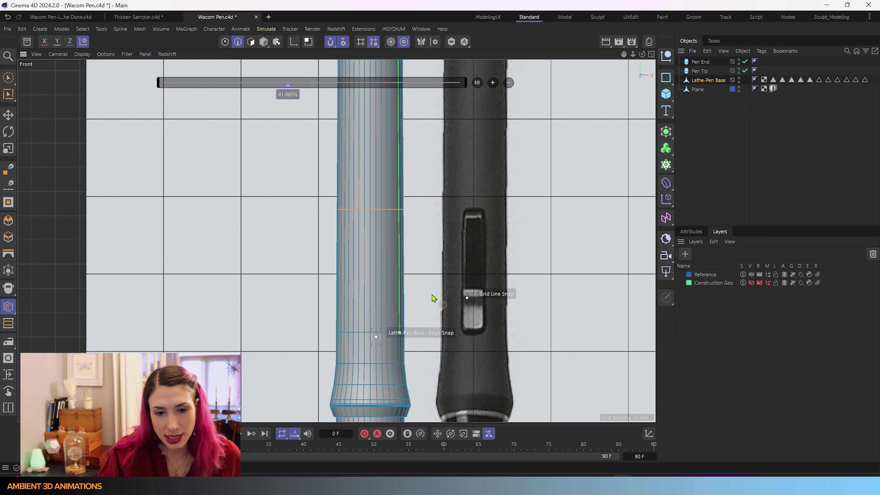
left_click(8, 77)
left_click(251, 43)
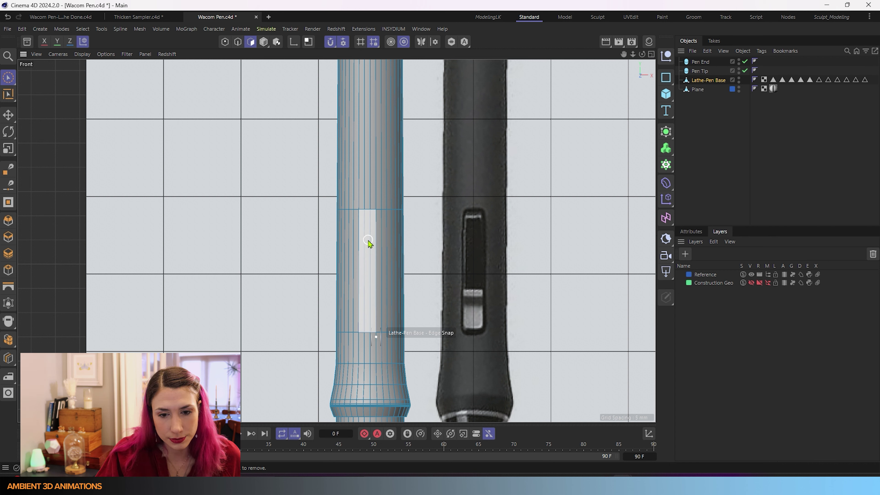
left_click(369, 244)
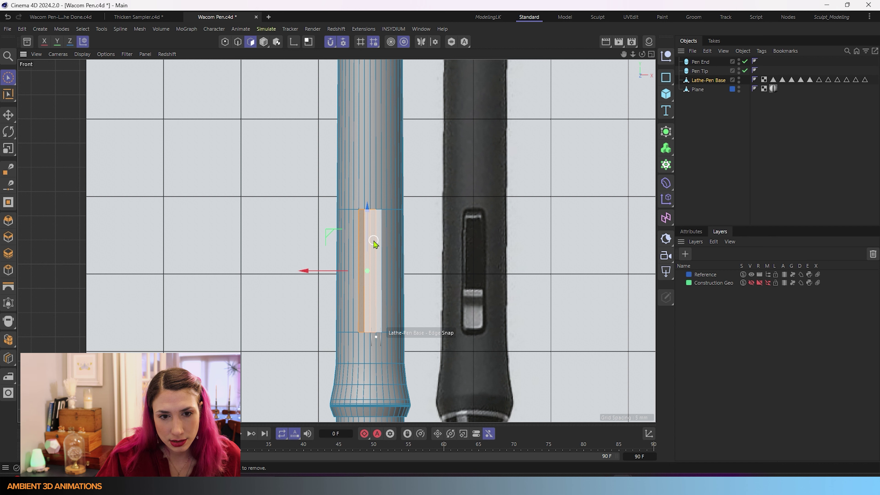
left_click(374, 240, "shift")
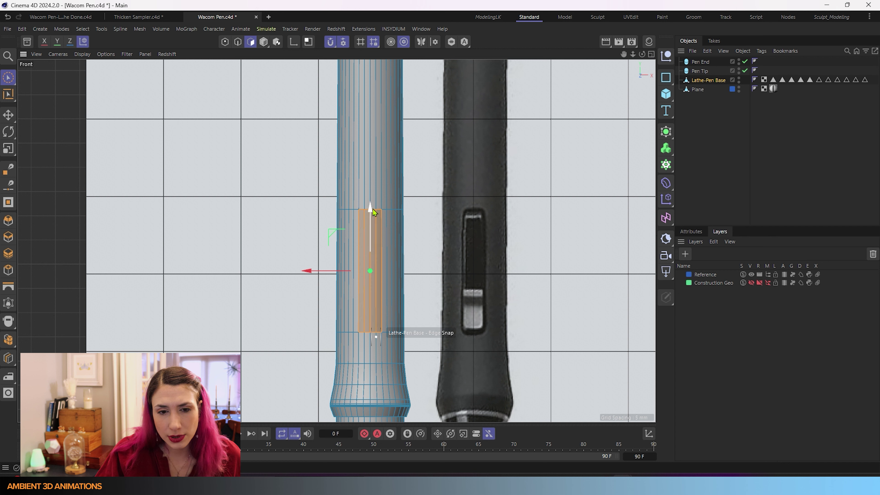
- Split the selected polygons into a new object named 'Pen Button'
right_click(376, 290)
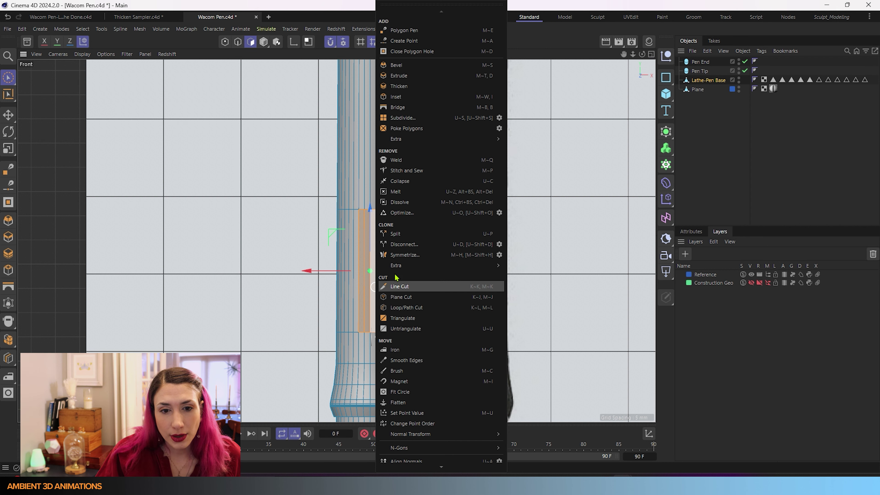
left_click(395, 238)
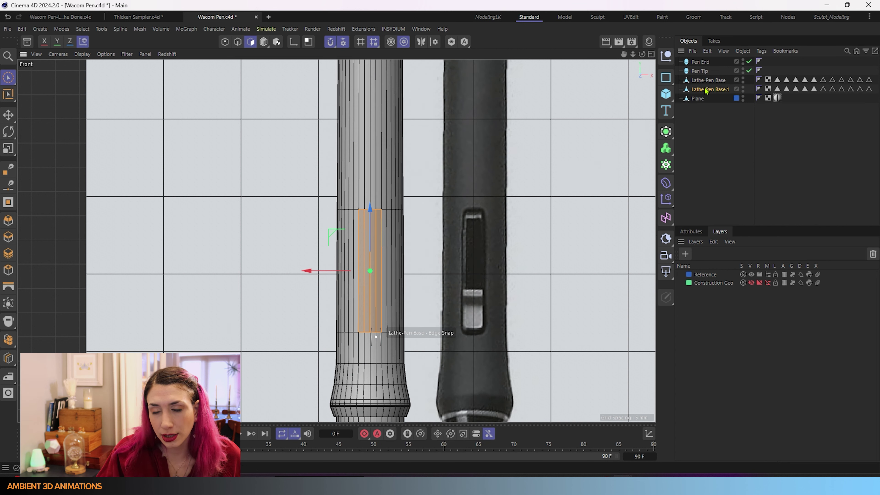
double_click(717, 90)
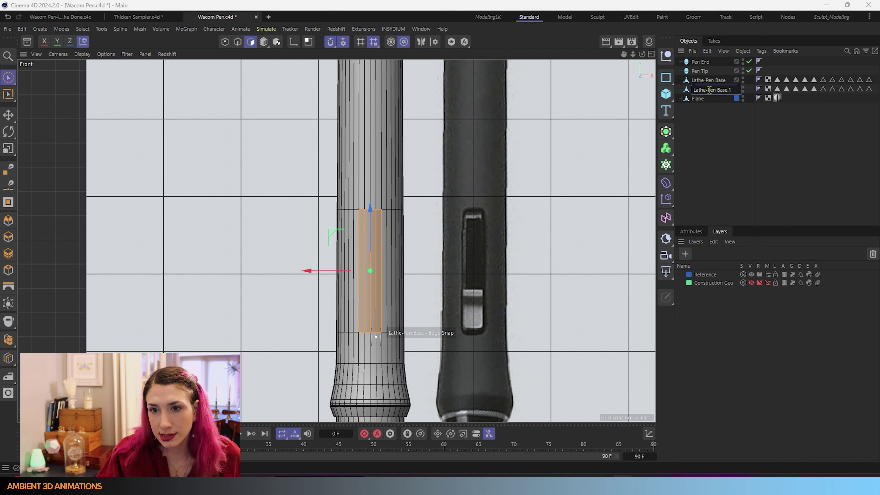
left_click_drag(707, 90, 693, 90)
key("BackSpace")
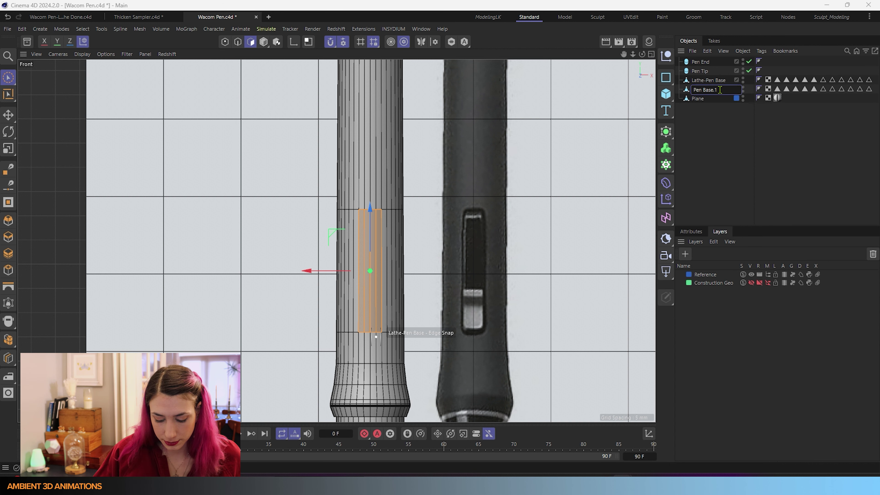
key("BackSpace")
key("BackSpace")
key("BackSpace")
key("BackSpace")
type("ut")
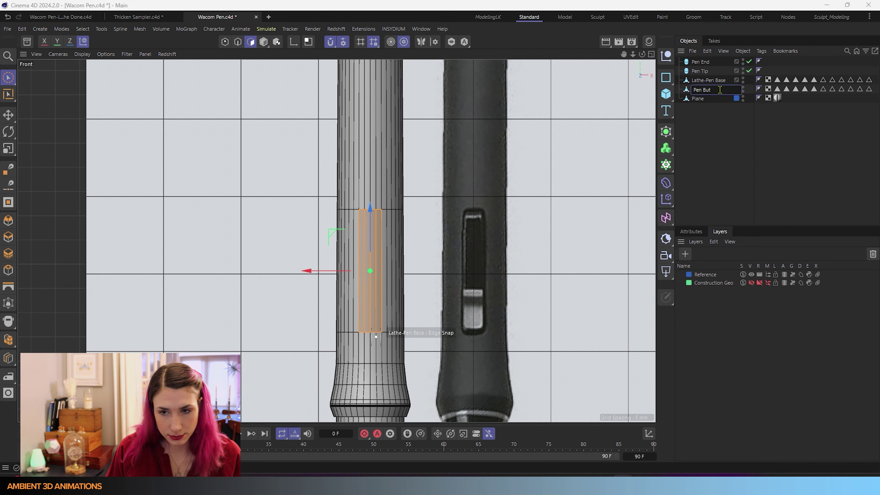
type("ton")
key("Return")
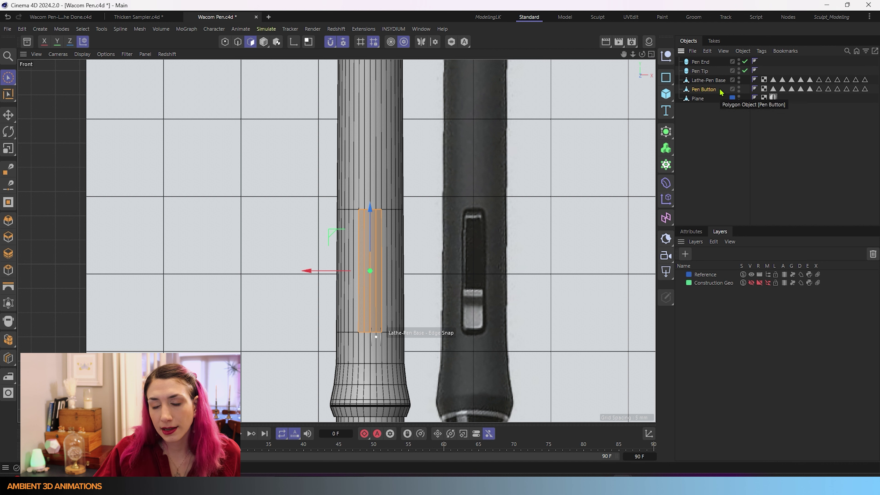
- Hide Pen Button in the viewport and make Lathe-Pen Base visible again
left_click(739, 79)
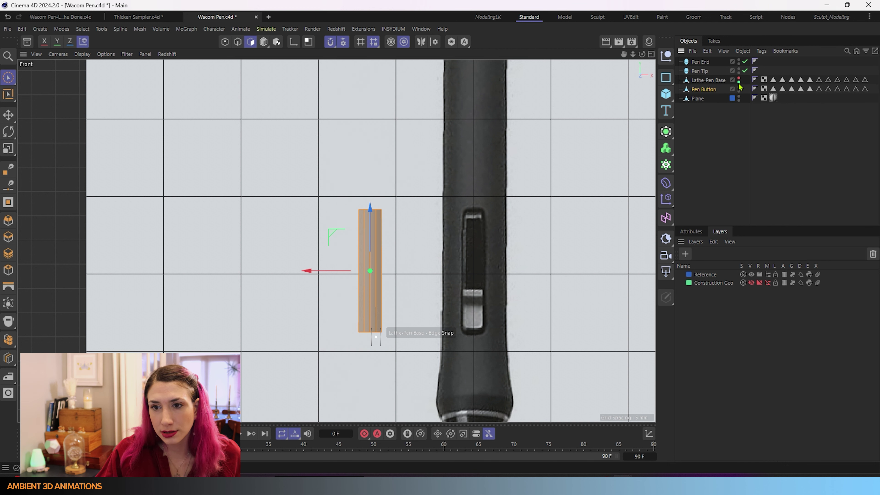
left_click(739, 82)
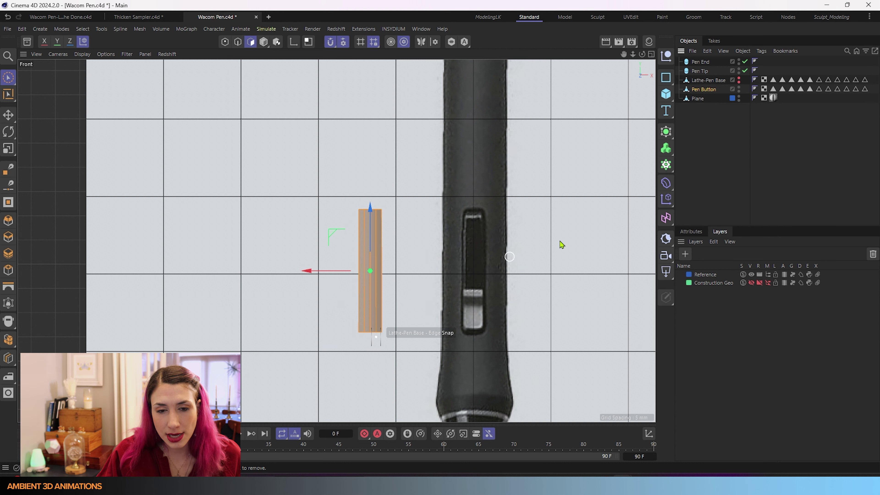
left_click(739, 88)
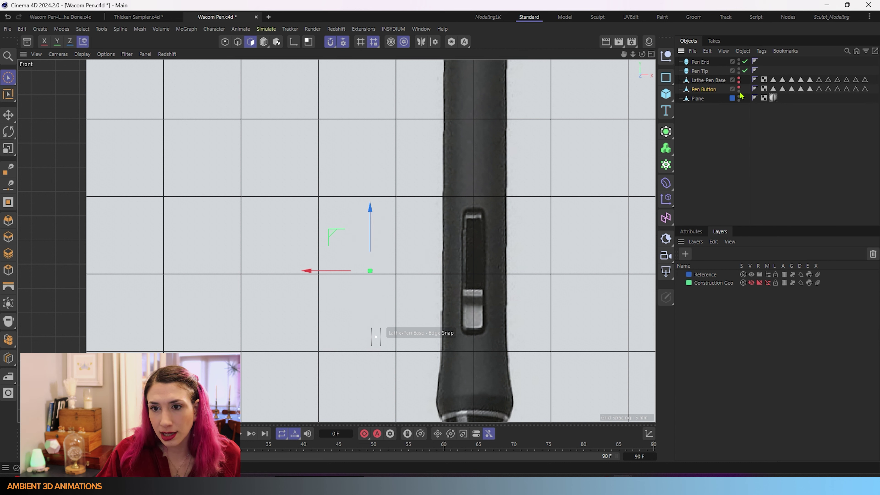
left_click(739, 81)
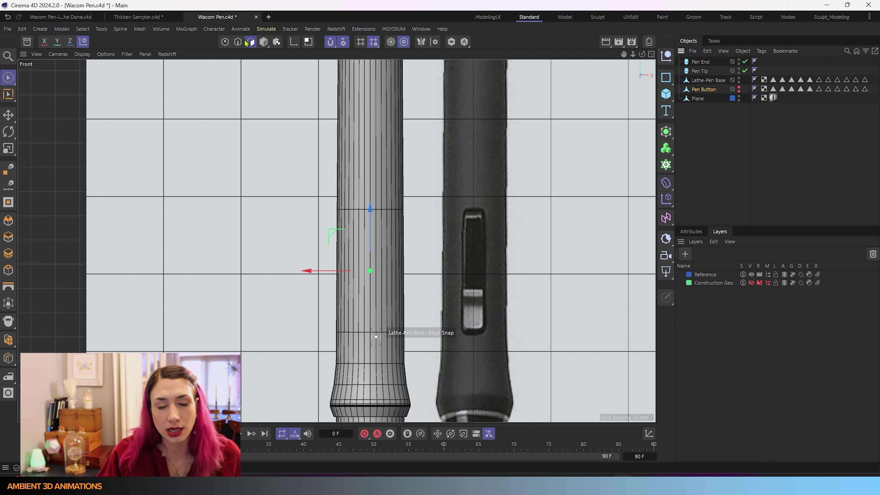
- Deselect all polygons on Lathe-Pen Base with Ctrl+Shift+A, ending with it selected
left_click(702, 82)
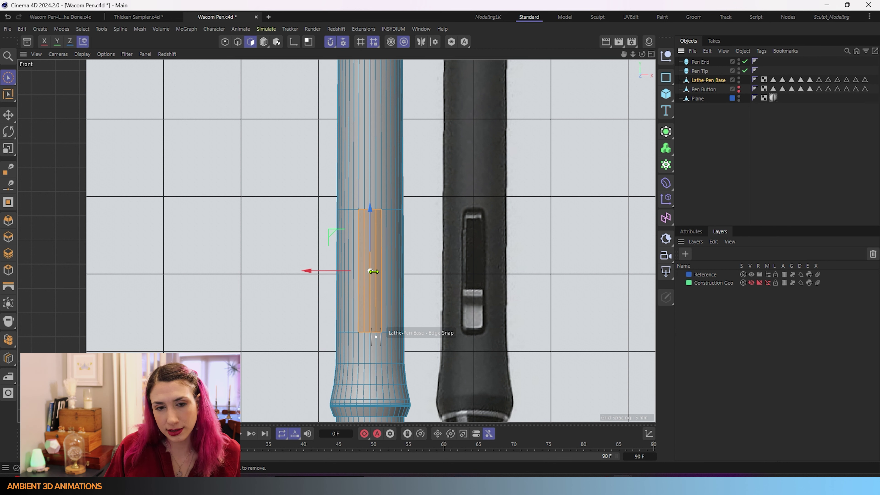
key("ctrl+shift+a")
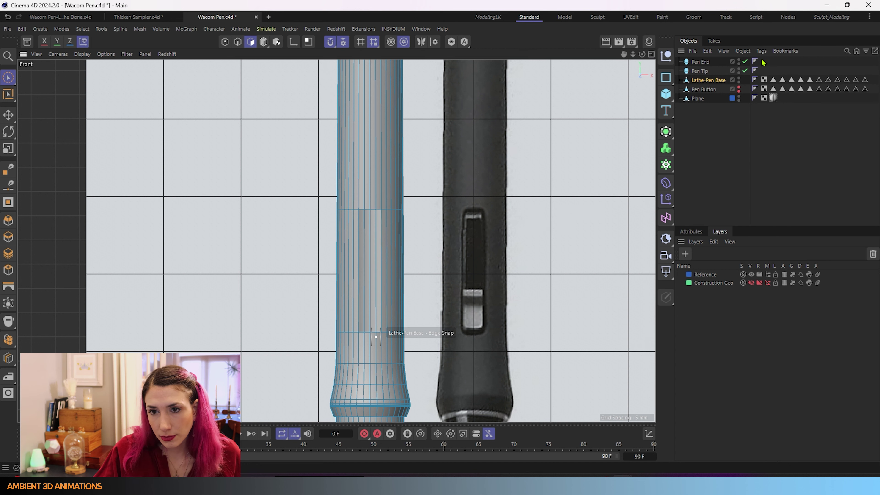
left_click(712, 90)
left_click(716, 81)
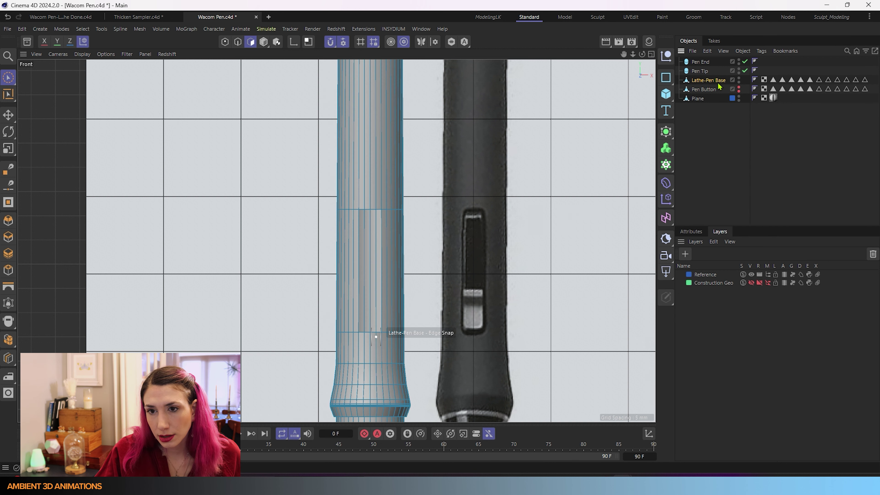
left_click(705, 90)
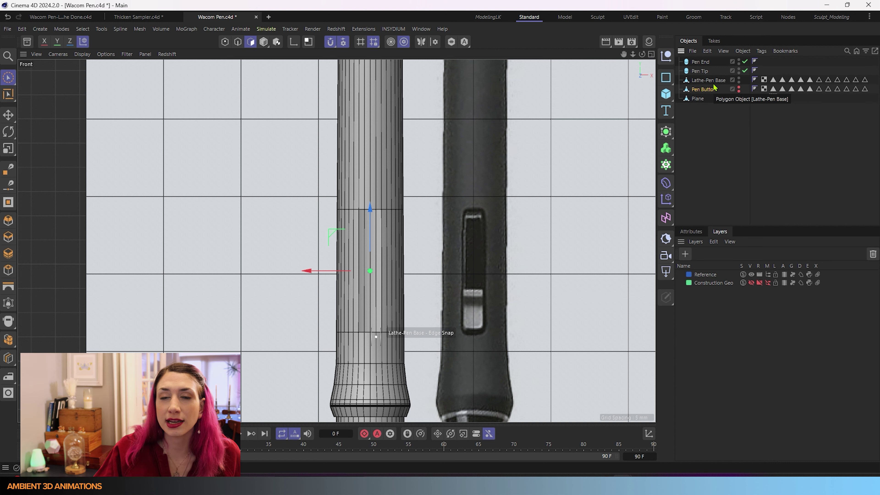
left_click(708, 80)
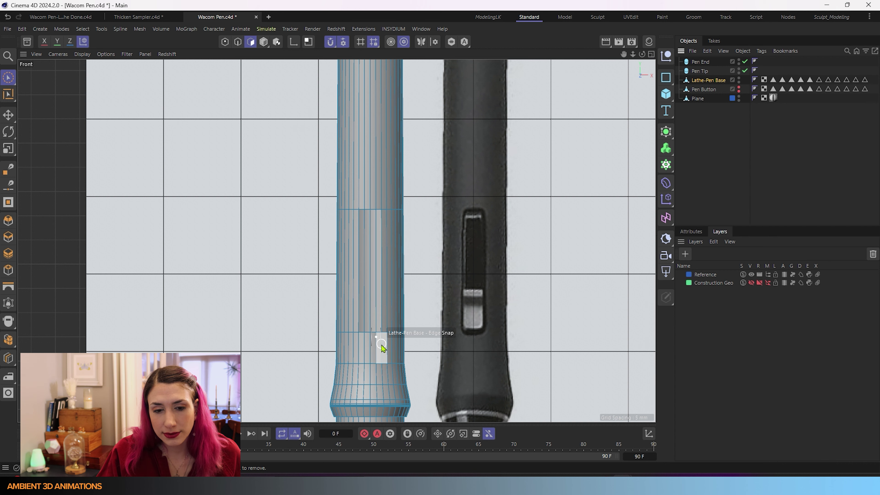
scroll(395, 352, "down", 5)
scroll(391, 369, "up", 4)
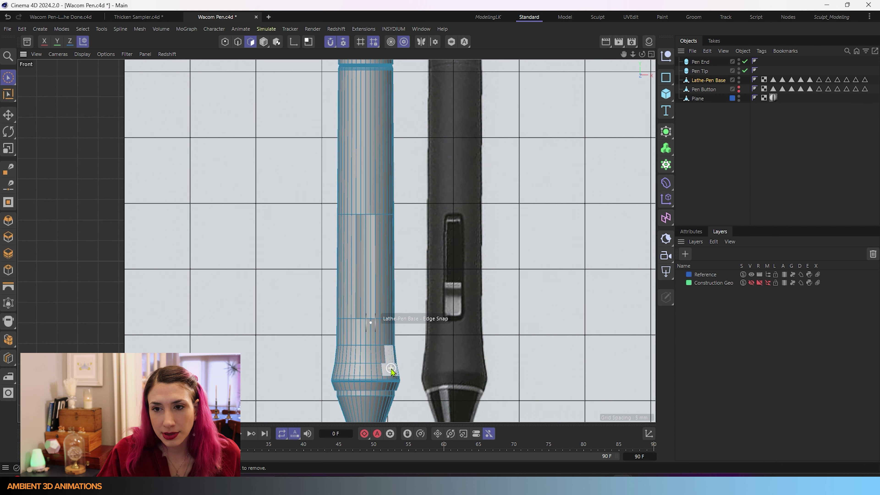
- Add a Thicken generator to the scene
left_click(670, 135)
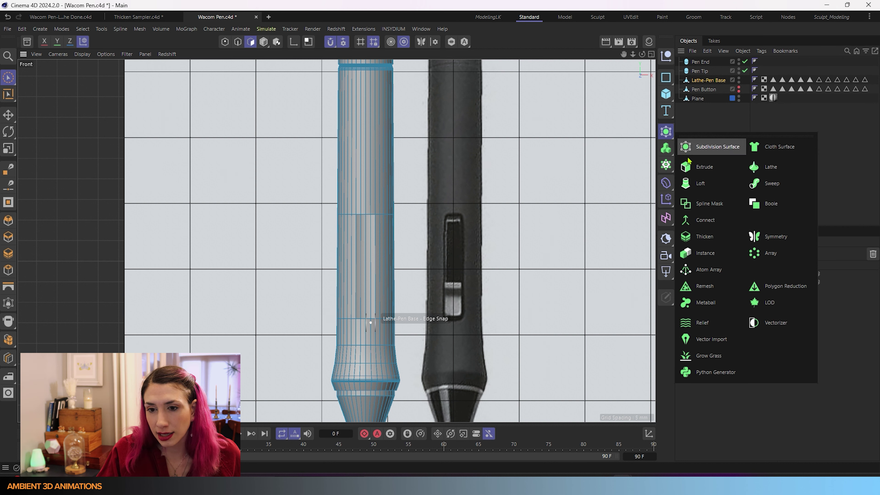
left_click(700, 242)
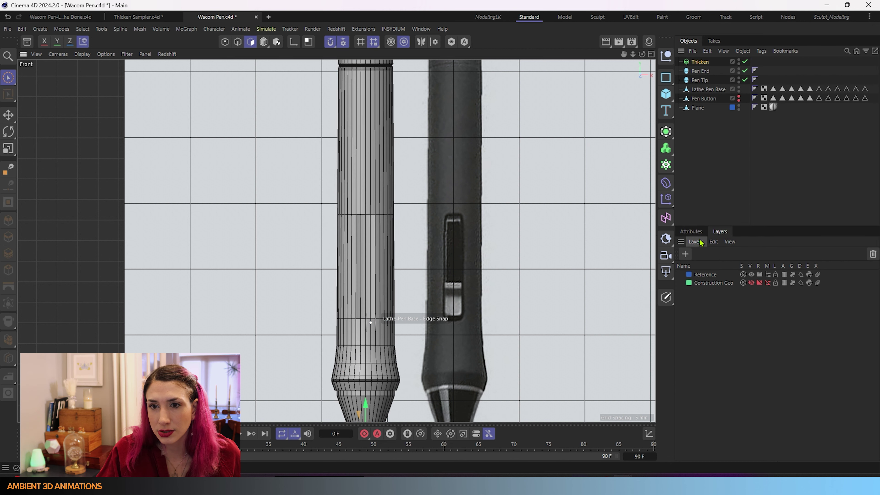
left_click(40, 30)
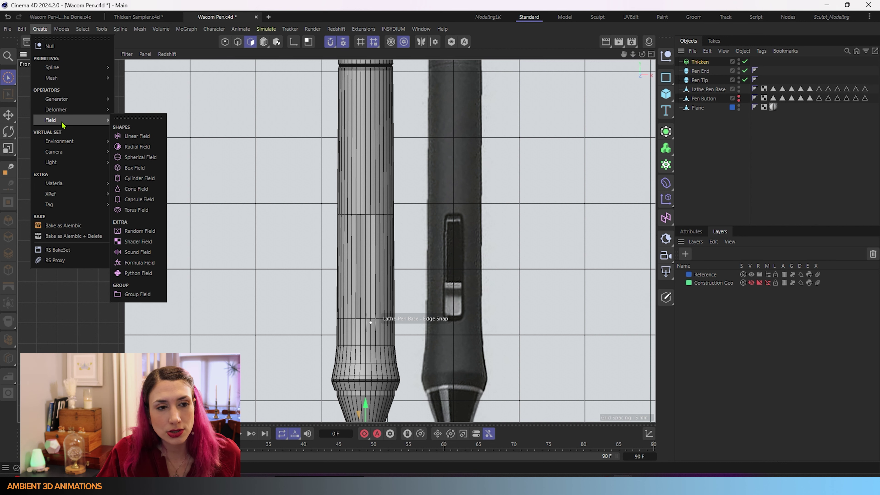
mouse_move(57, 104)
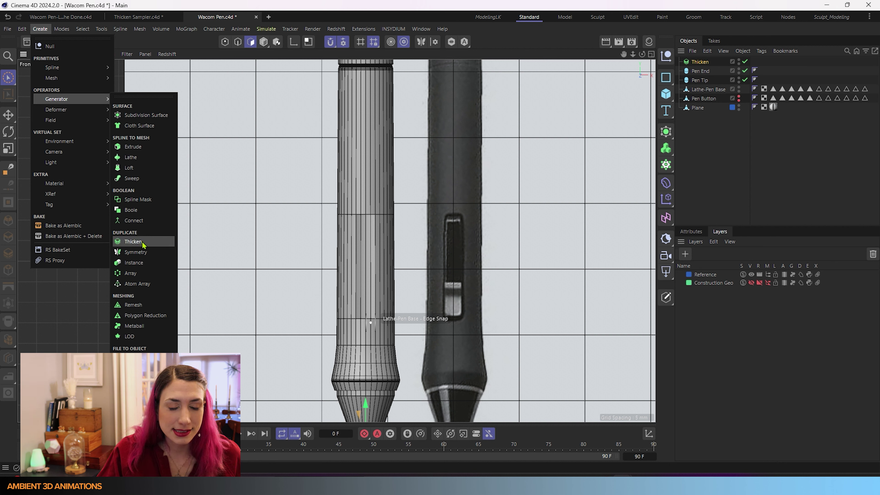
left_click(720, 168)
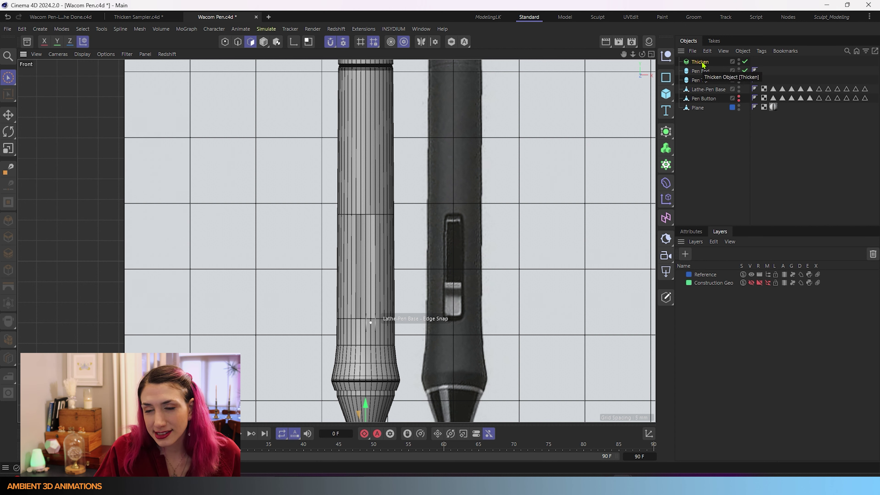
- Parent Lathe-Pen Base under the Thicken generator and rename it 'Thicken Pen'
left_click(707, 92)
left_click_drag(706, 92, 707, 63)
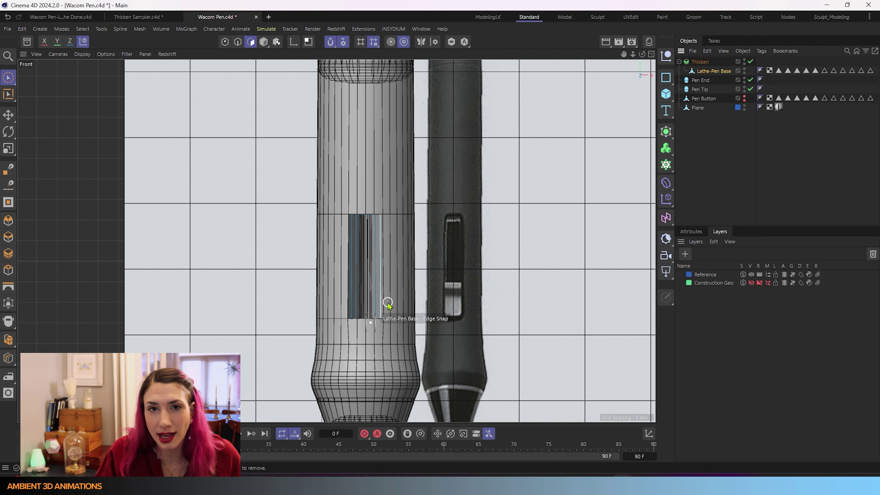
double_click(707, 62)
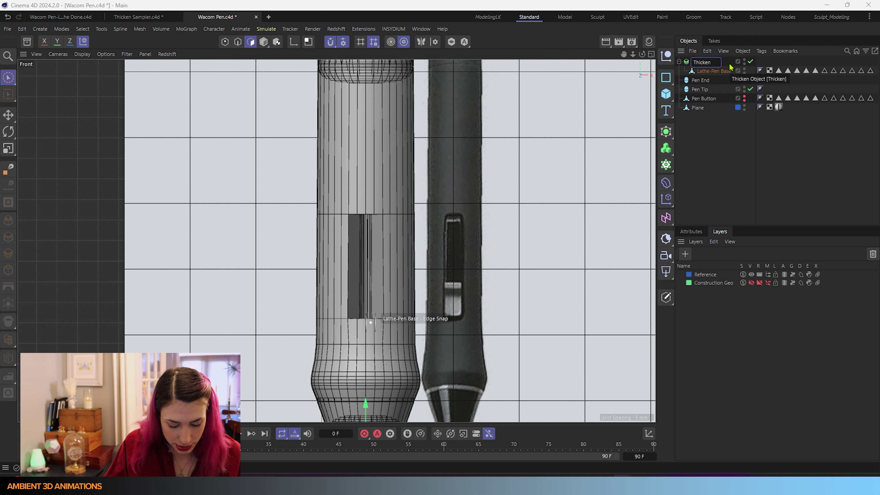
type("Pen")
key("Return")
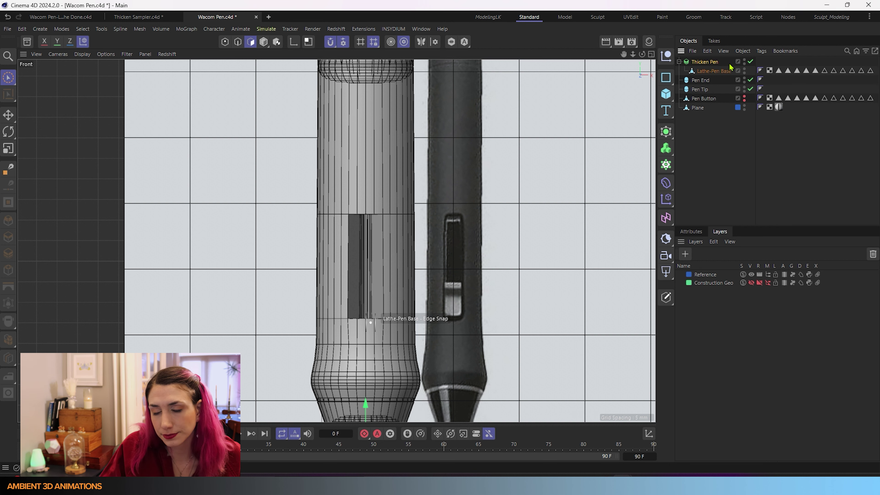
left_click(698, 235)
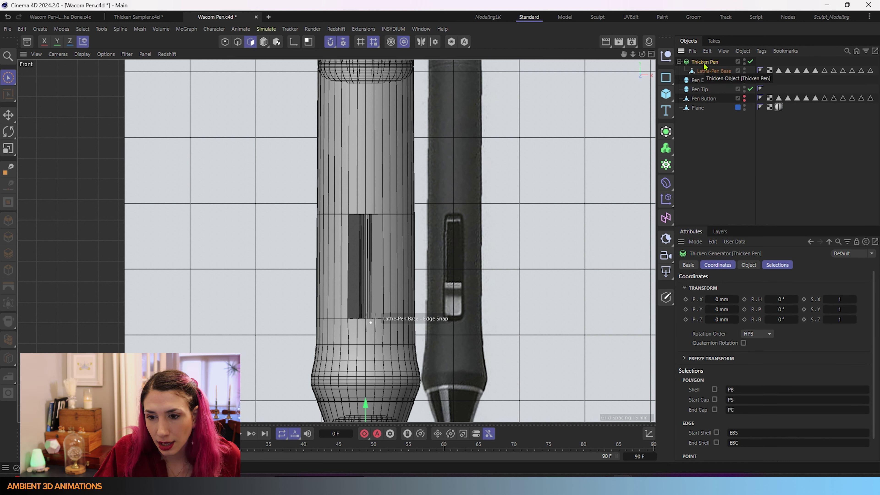
- On Thicken Pen's Object tab, set Mode to Advanced
left_click(753, 266)
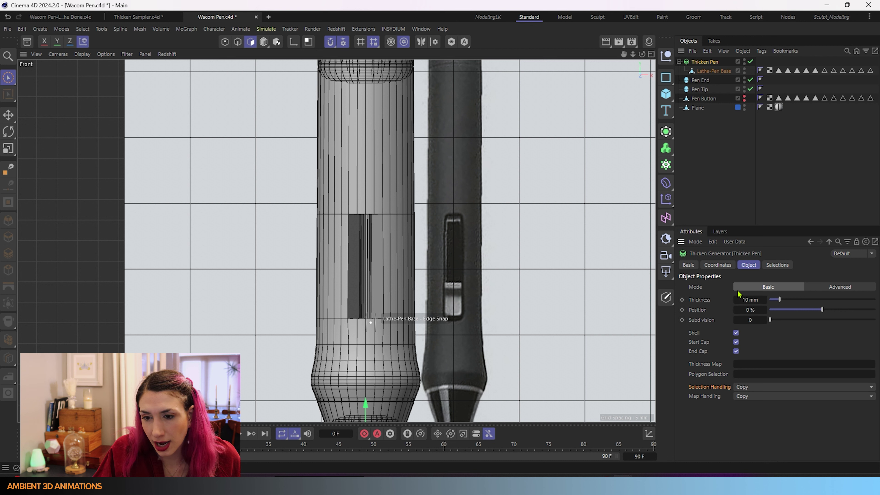
left_click(851, 288)
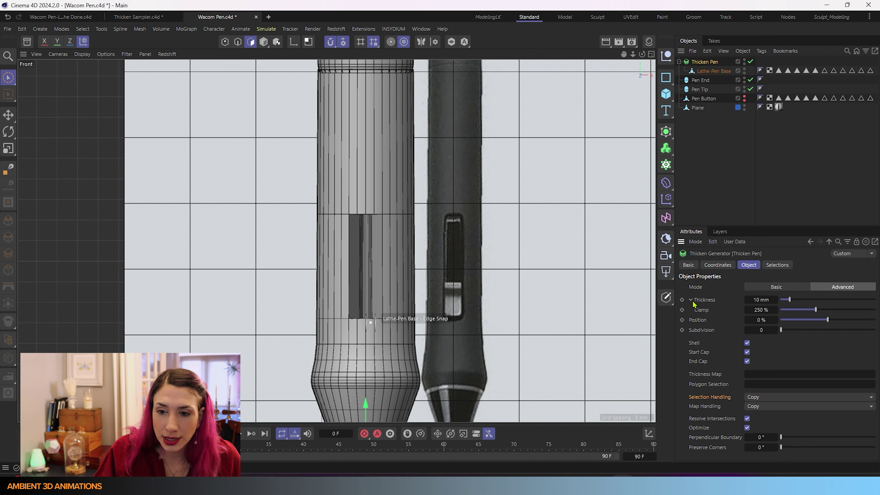
- Set Thickness to 2 mm and inspect the shell's top ring in the Perspective view
left_click(762, 300)
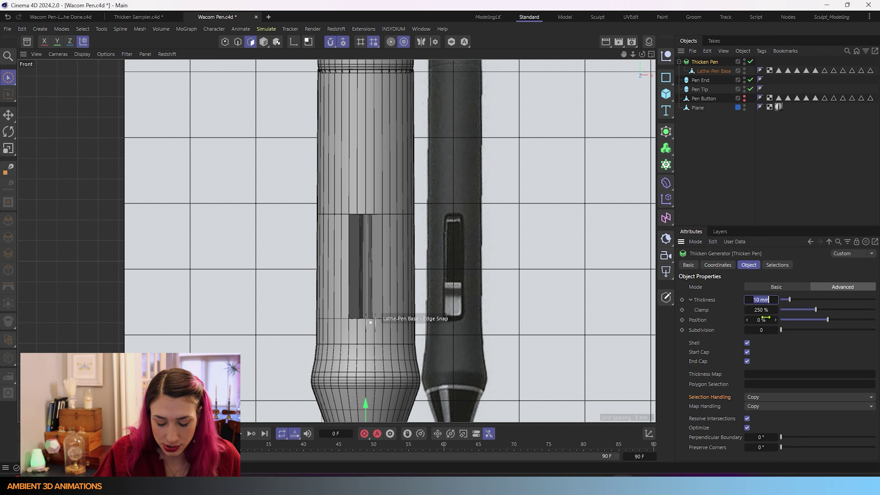
key("BackSpace")
type("2")
key("Return")
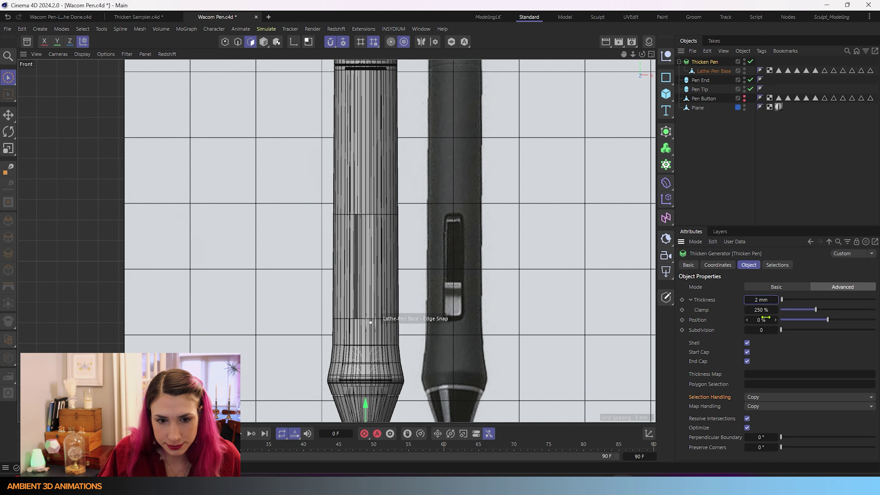
scroll(368, 312, "up", 5)
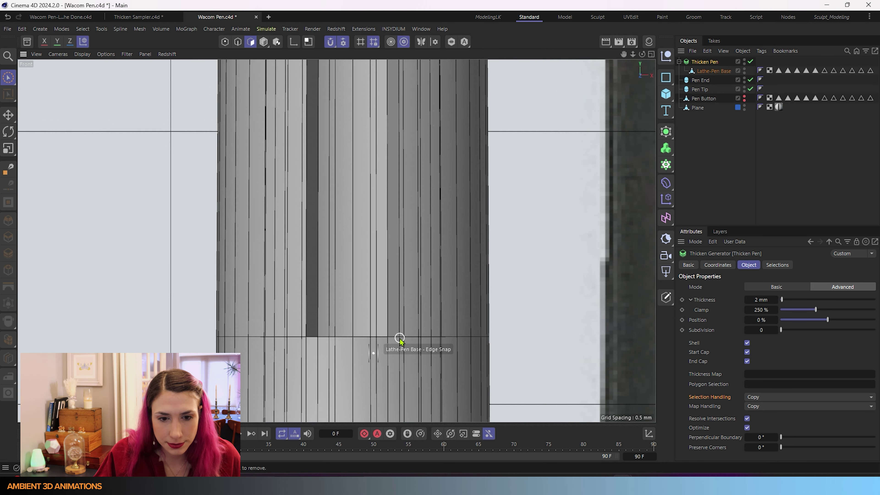
left_click_drag(401, 338, 388, 363, "alt")
middle_click(394, 361)
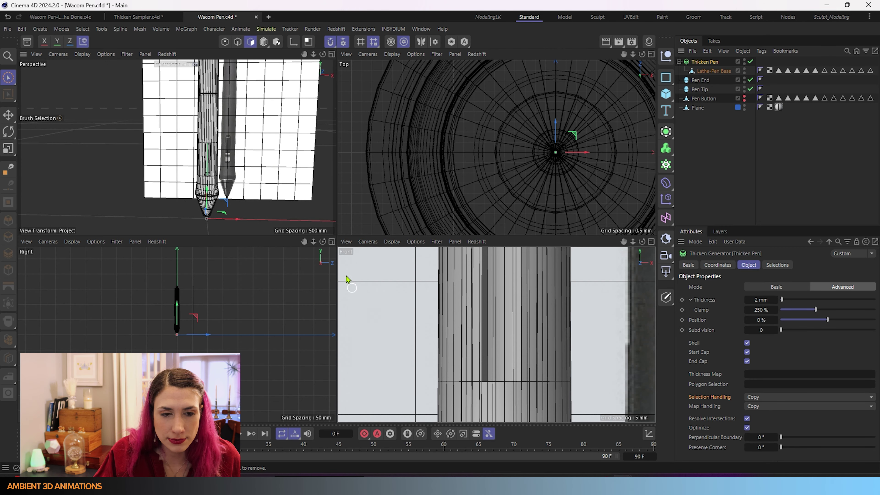
middle_click(269, 201)
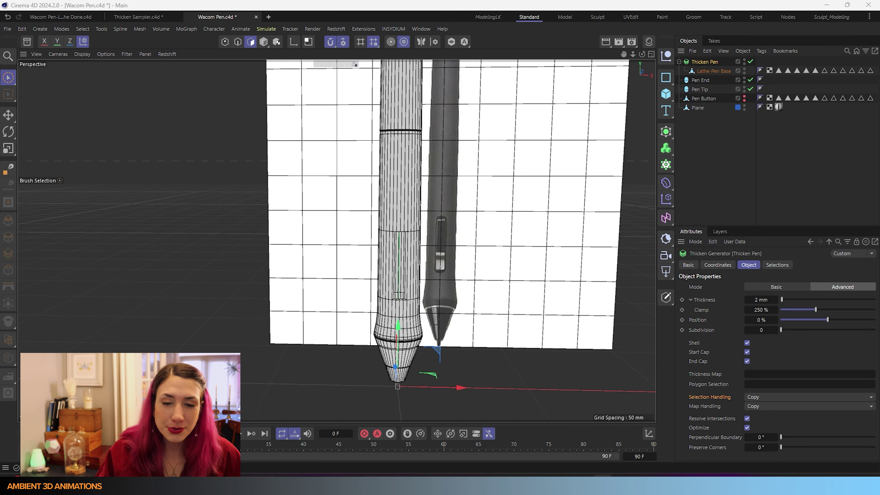
scroll(404, 293, "up", 5)
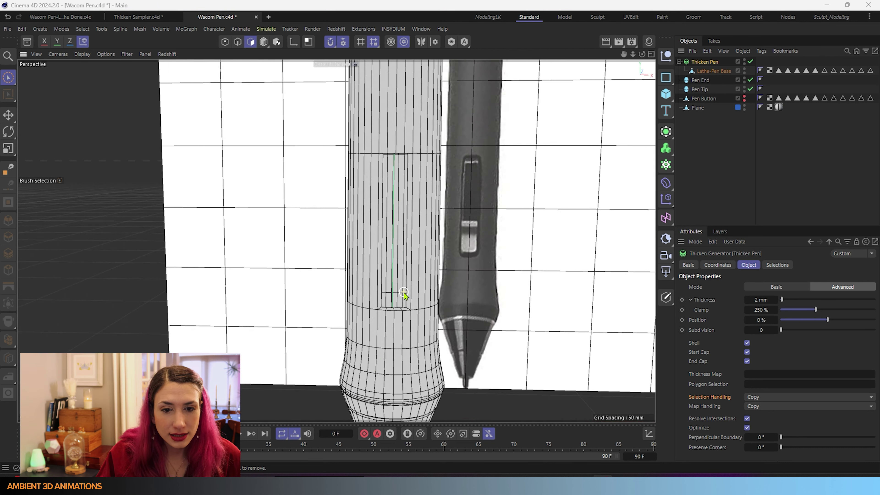
scroll(399, 295, "up", 5)
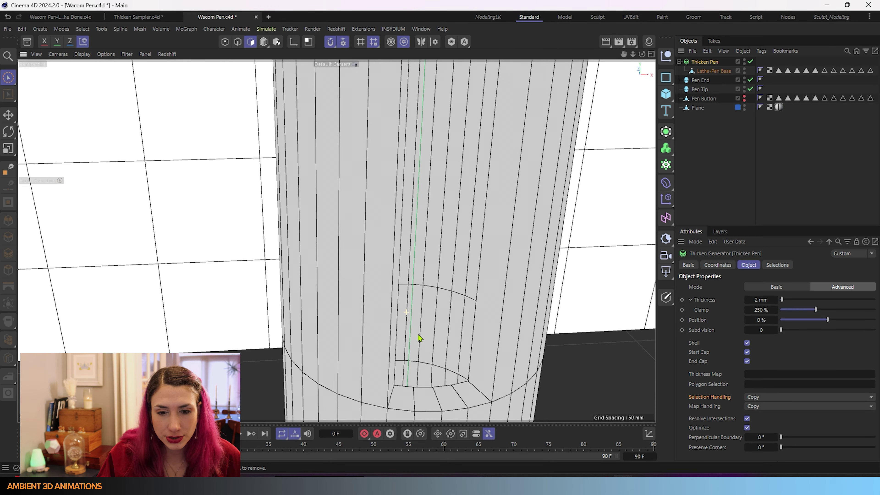
scroll(497, 289, "down", 2)
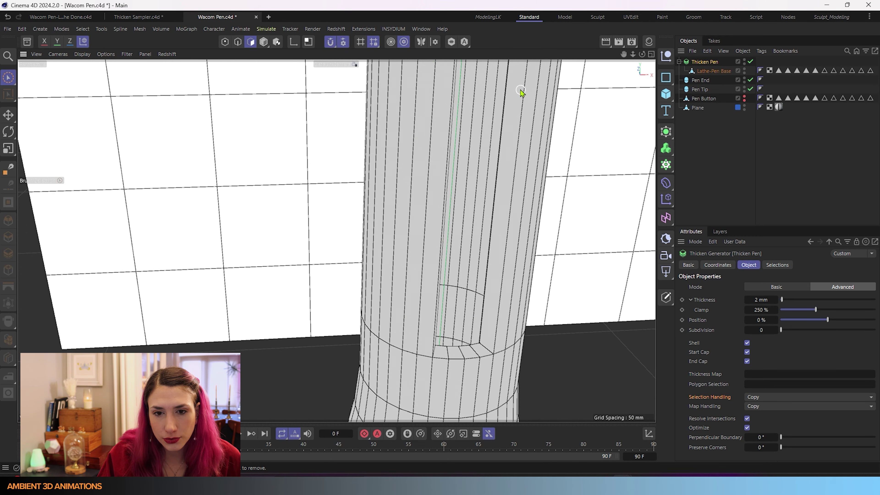
middle_click_drag(522, 92, 466, 202, "alt")
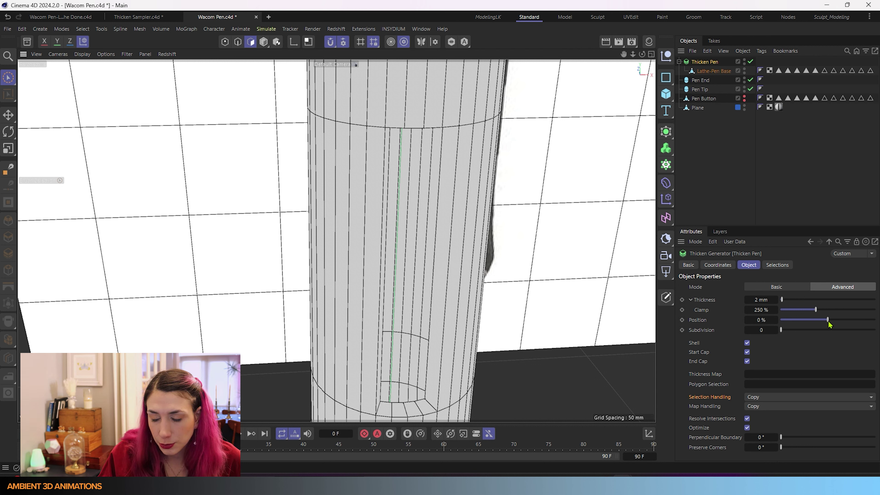
- Set Thicken Pen's Position slider to 100 %, checking the result in the front view
left_click_drag(827, 320, 747, 323)
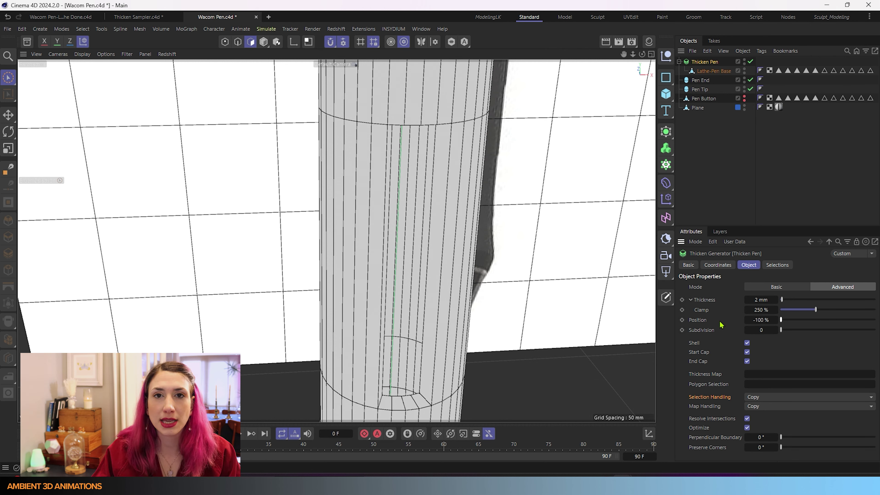
middle_click(470, 271)
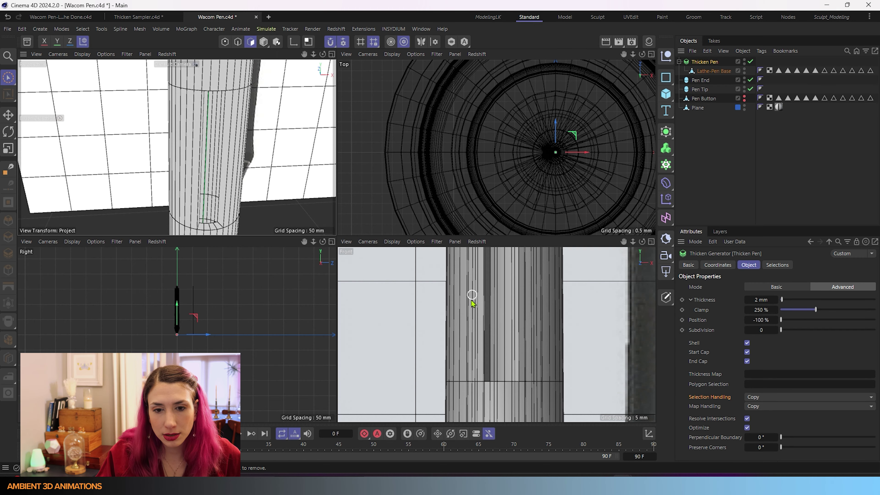
middle_click(516, 338)
scroll(461, 299, "down", 5)
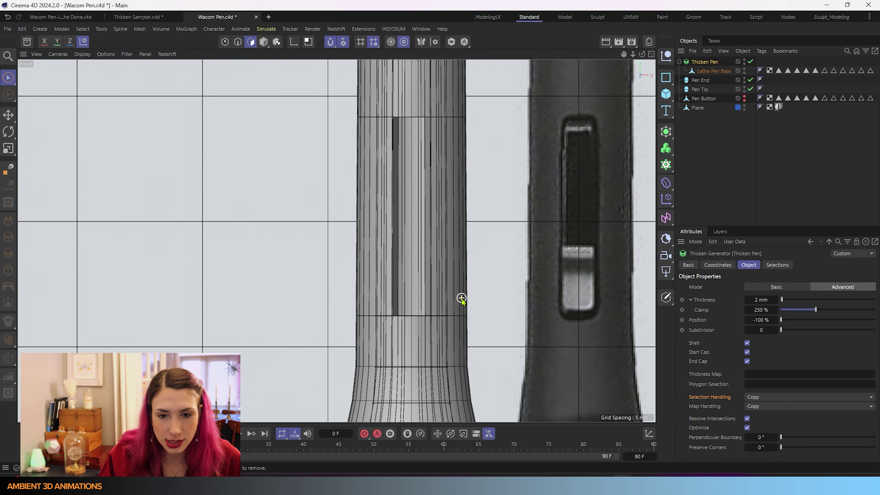
middle_click_drag(470, 299, 402, 281, "alt")
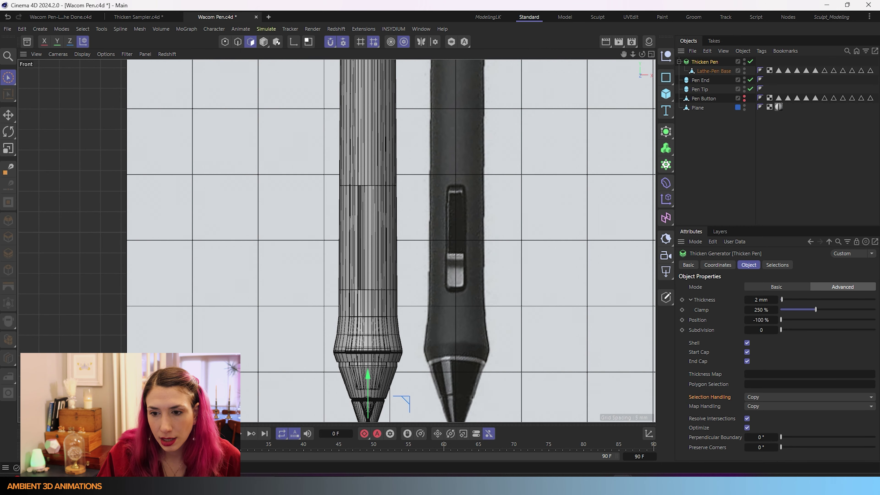
left_click_drag(782, 321, 875, 320)
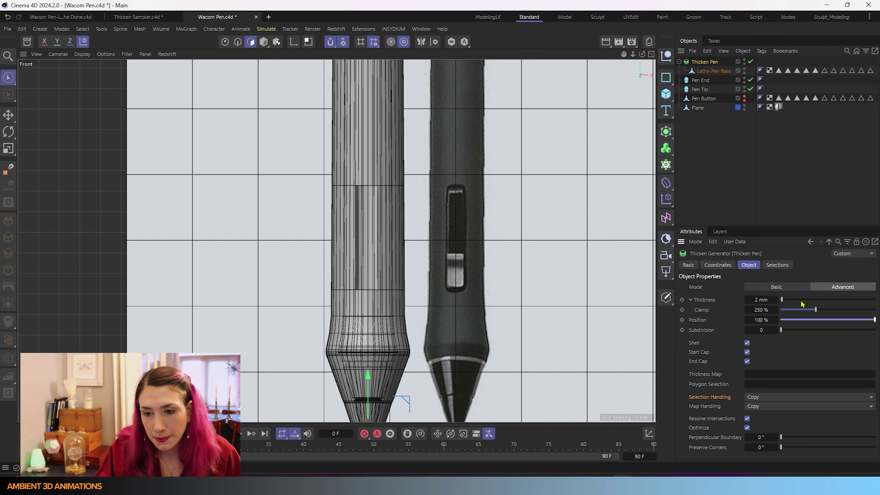
- Set the Thicken Pen's Position to 0%, then to -100% so the 2 mm shell grows inward
left_click(766, 320)
key("BackSpace")
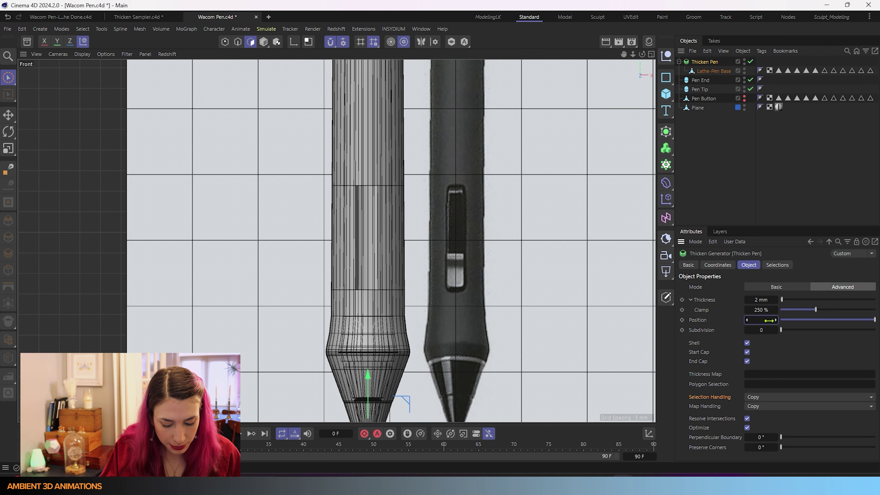
type("0")
key("Return")
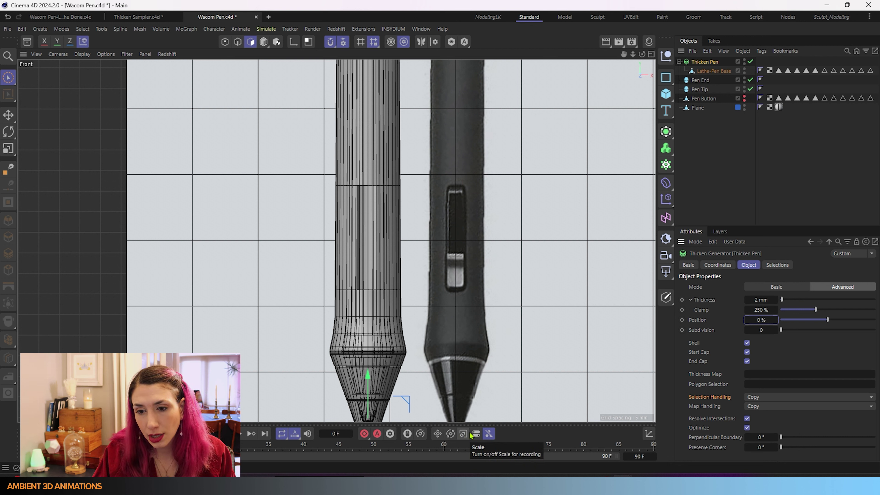
left_click_drag(828, 319, 762, 331)
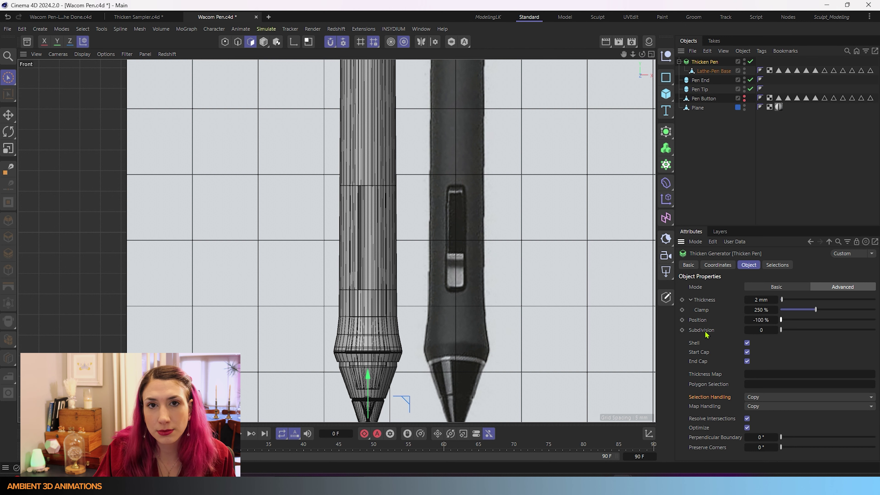
- Maximize the Perspective view and zoom down onto the pen's base to inspect the shell wall
middle_click(511, 323)
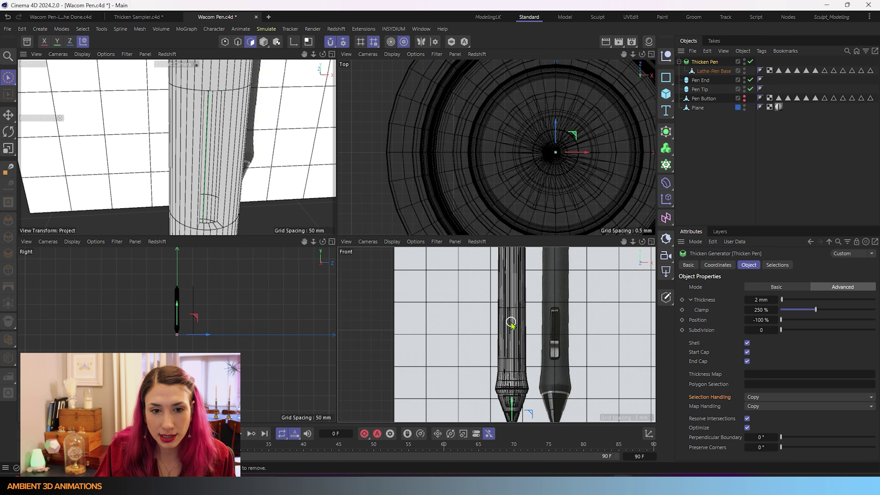
middle_click(225, 186)
scroll(429, 399, "up", 8)
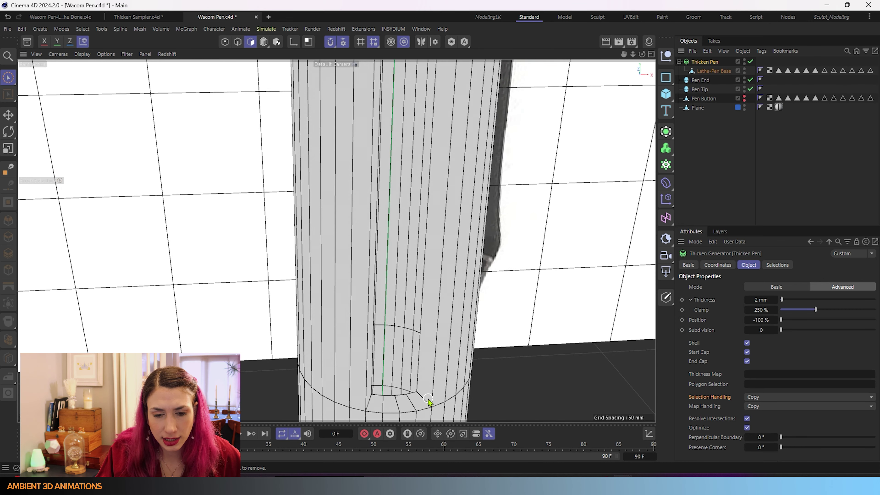
left_click_drag(432, 403, 424, 291, "alt")
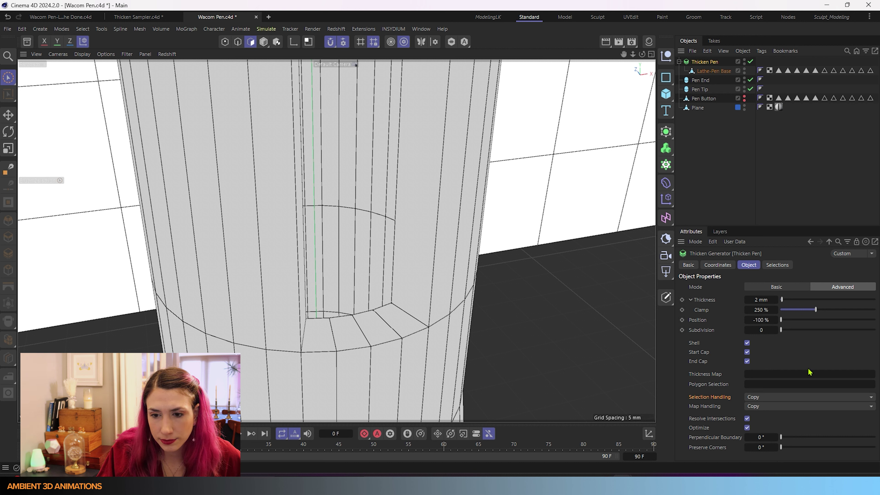
left_click(747, 343)
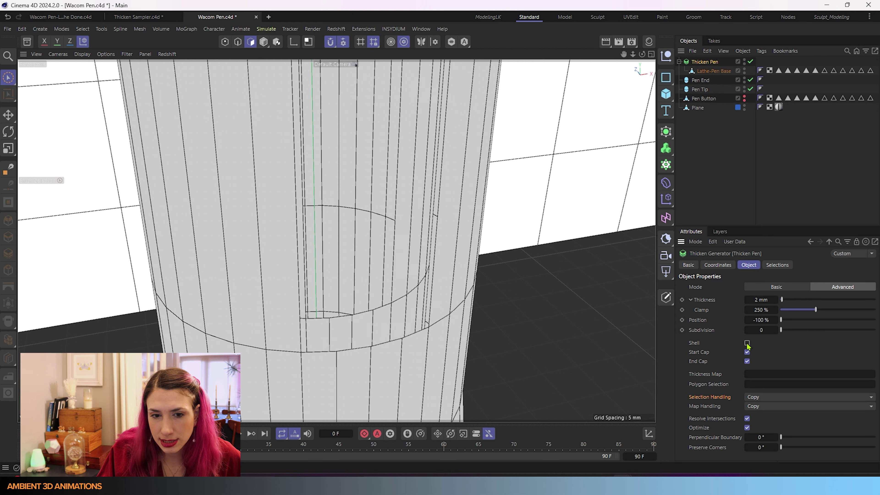
scroll(526, 330, "down", 3)
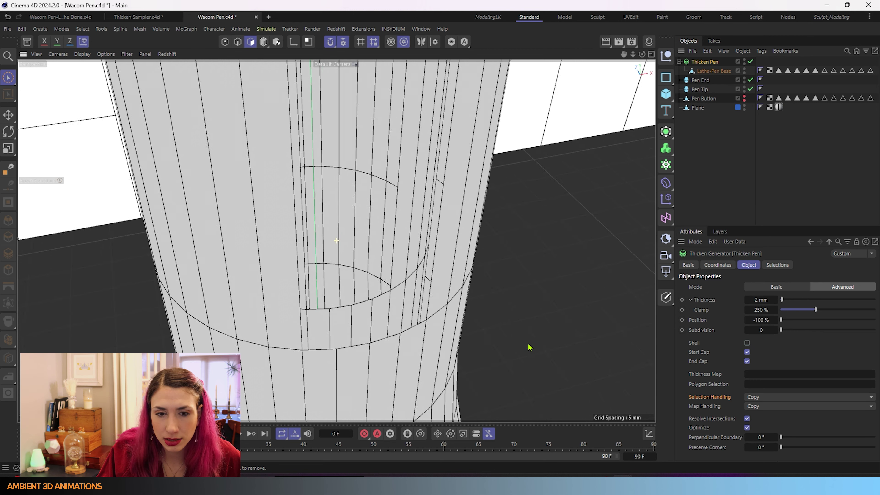
scroll(535, 327, "up", 3)
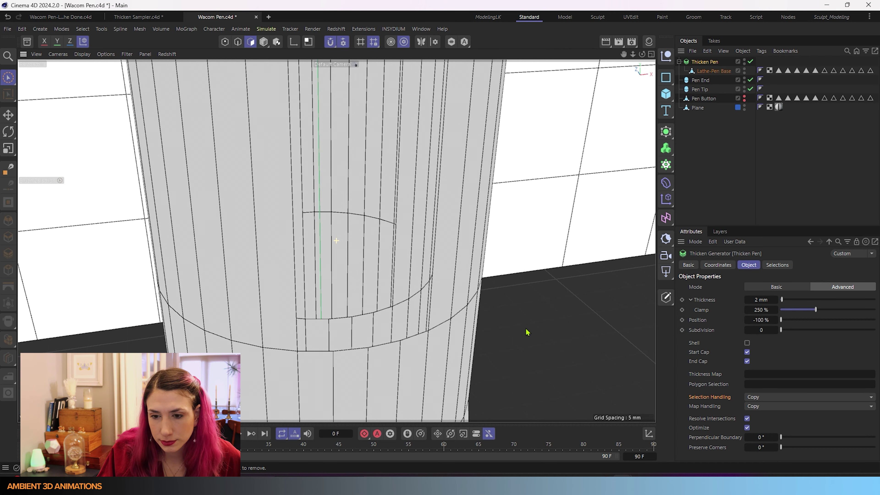
left_click(747, 343)
left_click(746, 343)
left_click(747, 343)
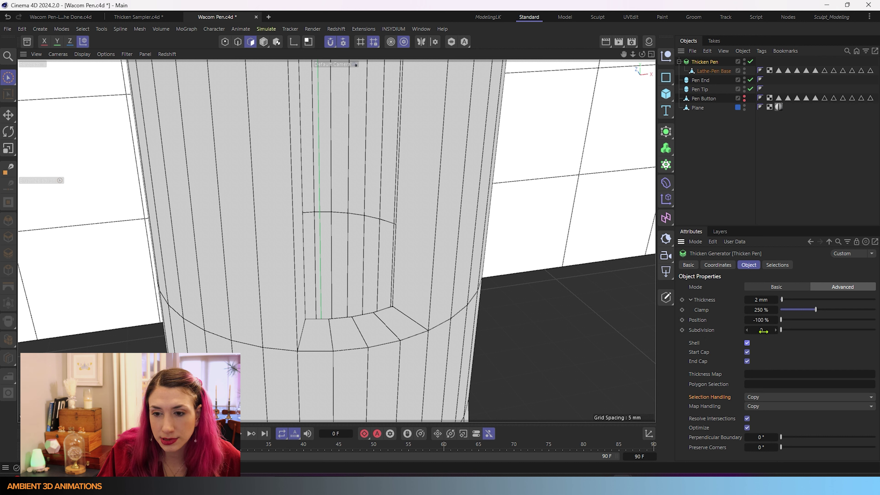
left_click(775, 331)
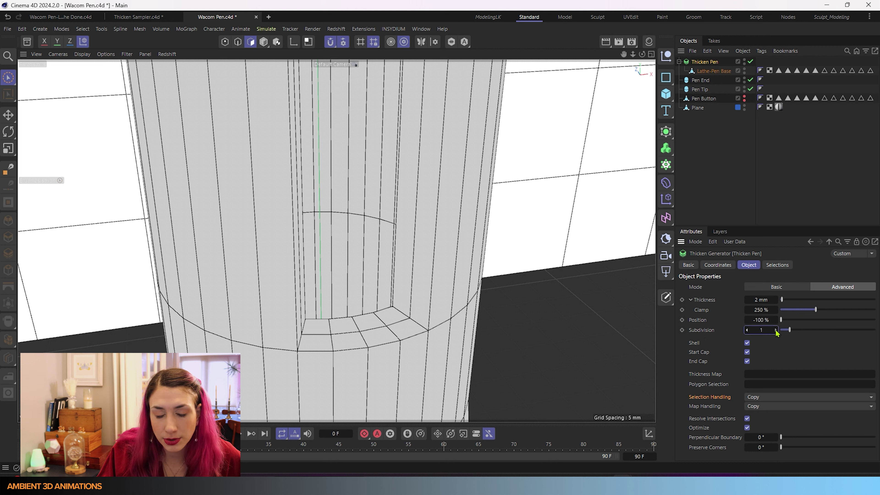
left_click(776, 331)
left_click(776, 331)
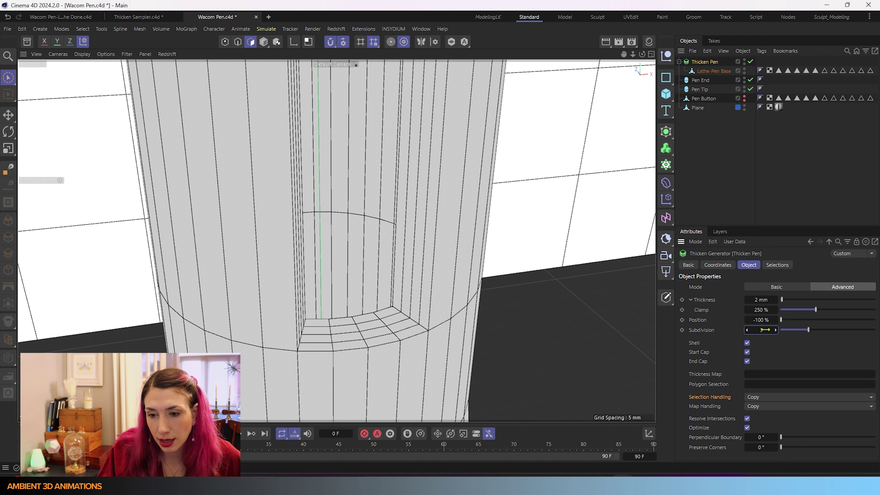
left_click(747, 330)
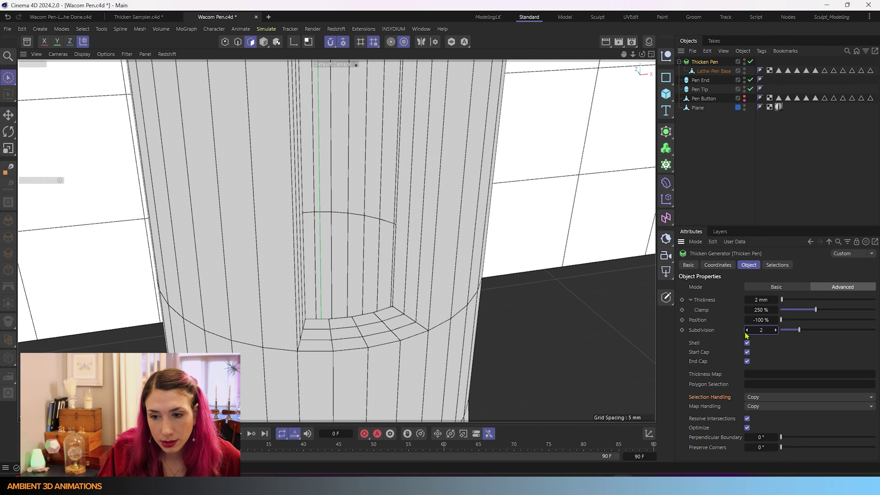
left_click(746, 330)
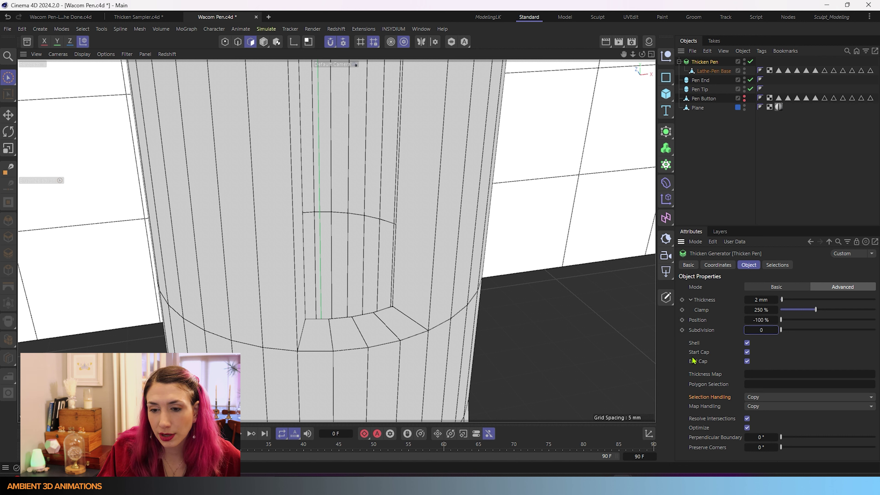
left_click(747, 353)
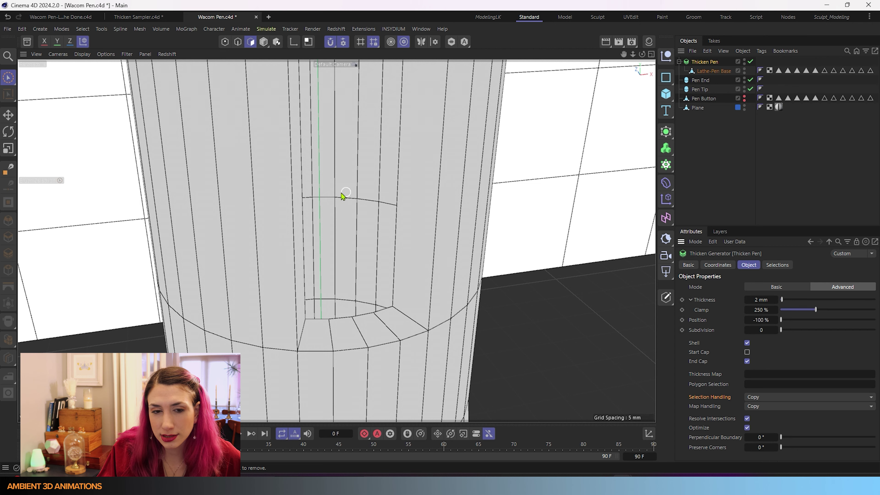
scroll(357, 232, "up", 2)
scroll(373, 286, "down", 3)
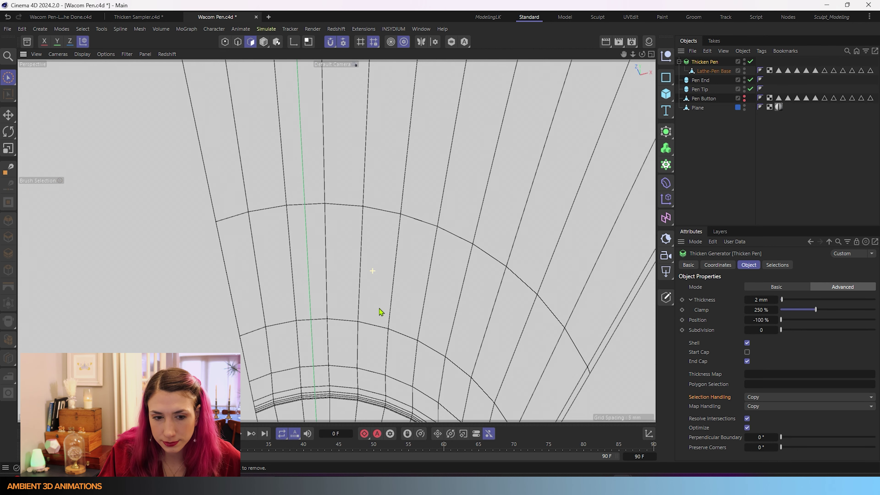
left_click(747, 352)
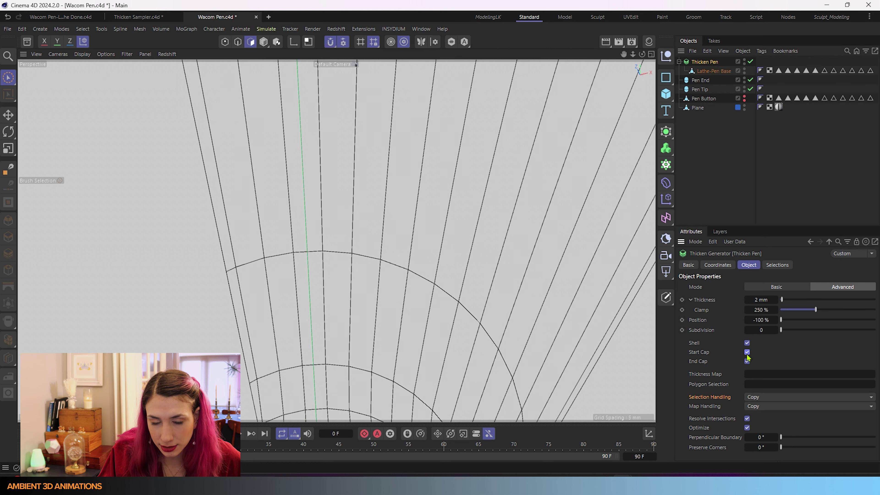
left_click(746, 353)
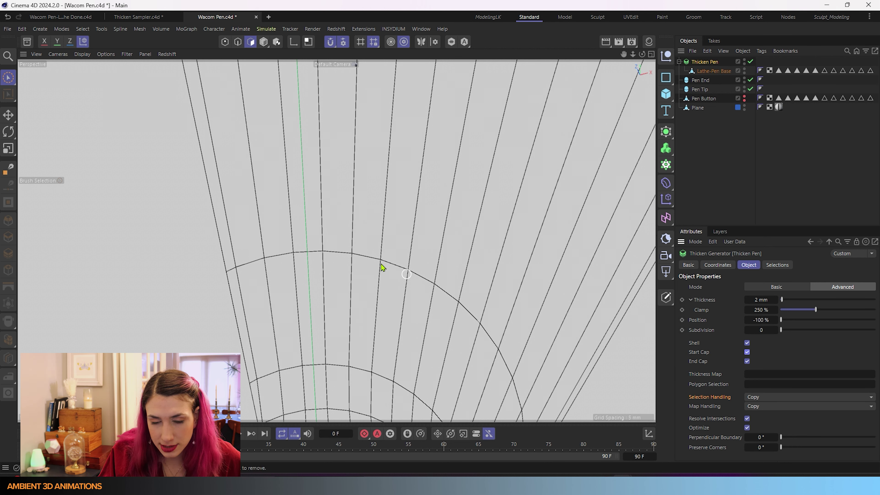
left_click_drag(605, 379, 524, 366, "alt")
right_click_drag(523, 367, 512, 331, "alt")
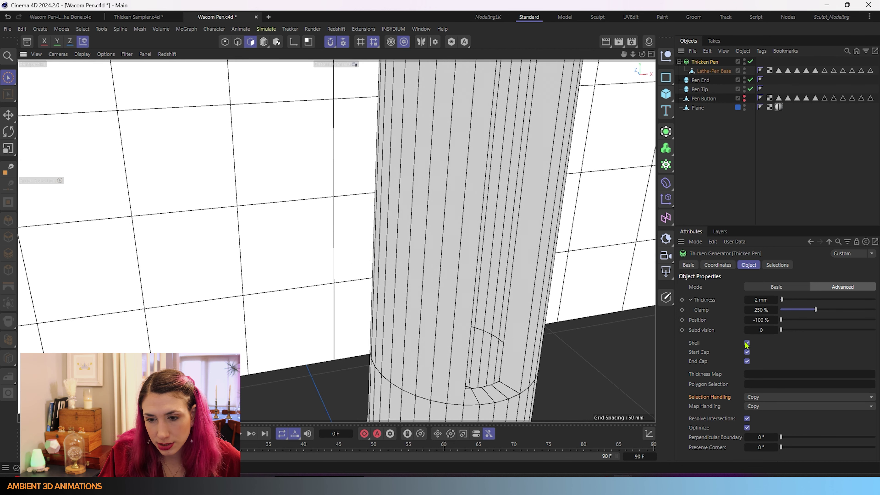
left_click(747, 361)
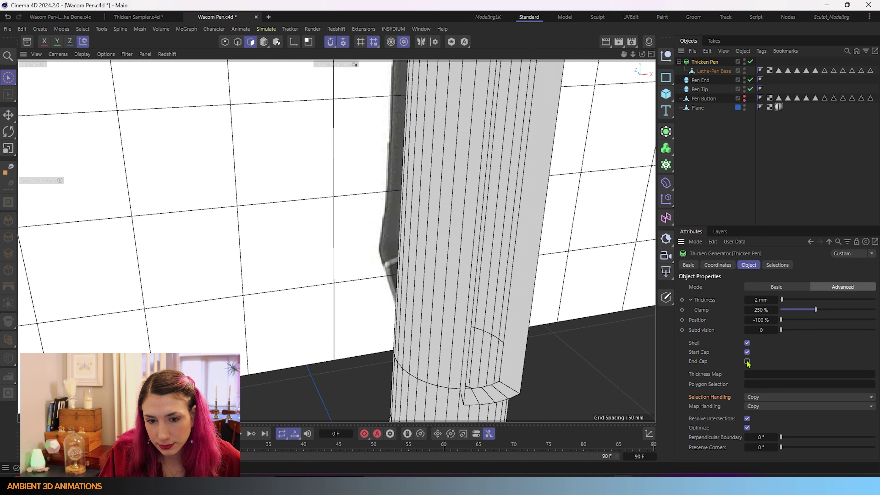
left_click_drag(497, 346, 568, 332, "alt")
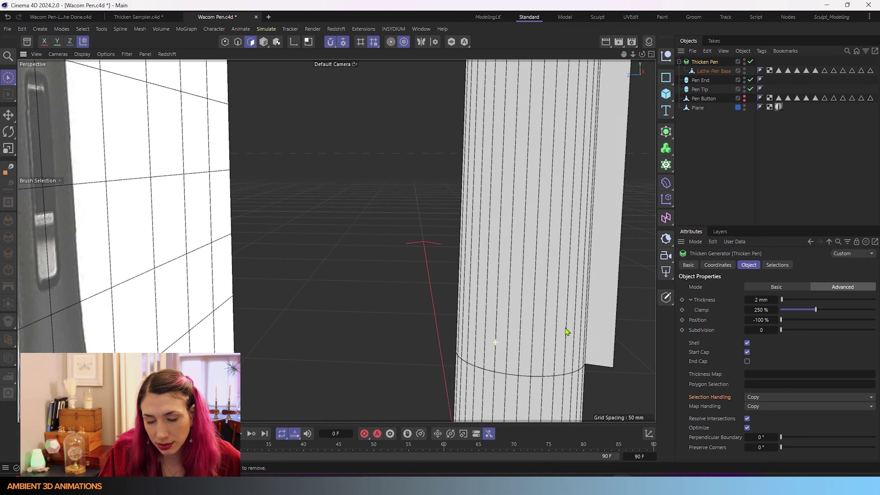
left_click(747, 361)
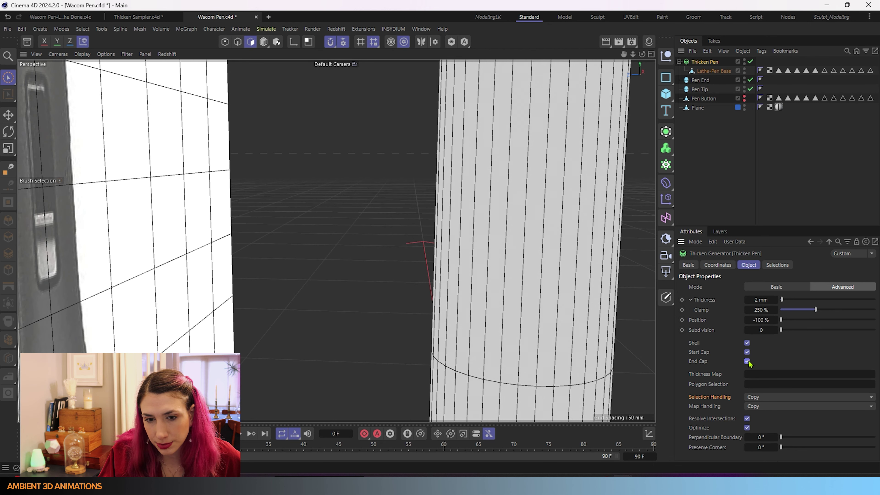
left_click(747, 361)
left_click_drag(513, 308, 418, 240, "alt")
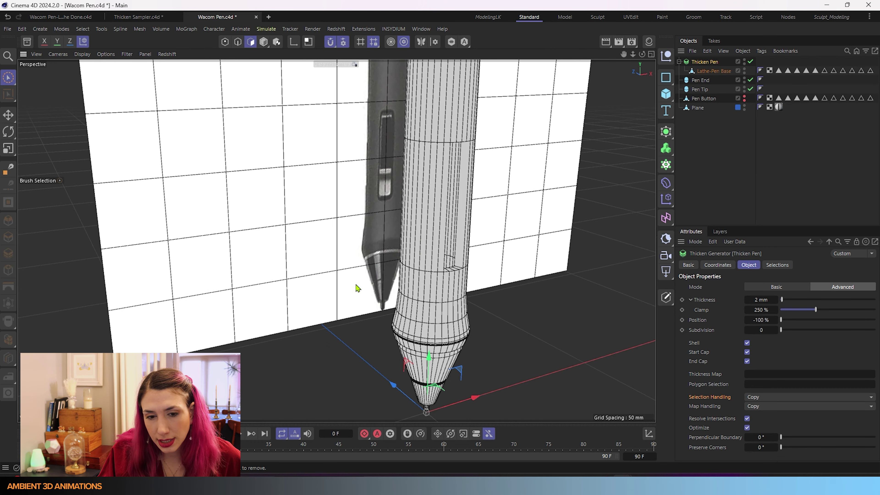
left_click_drag(435, 292, 455, 192, "alt")
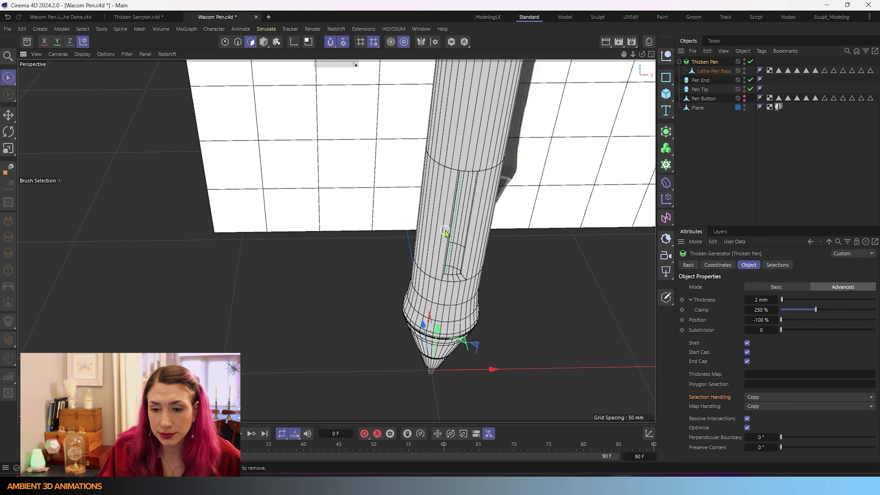
left_click_drag(462, 374, 383, 287, "alt")
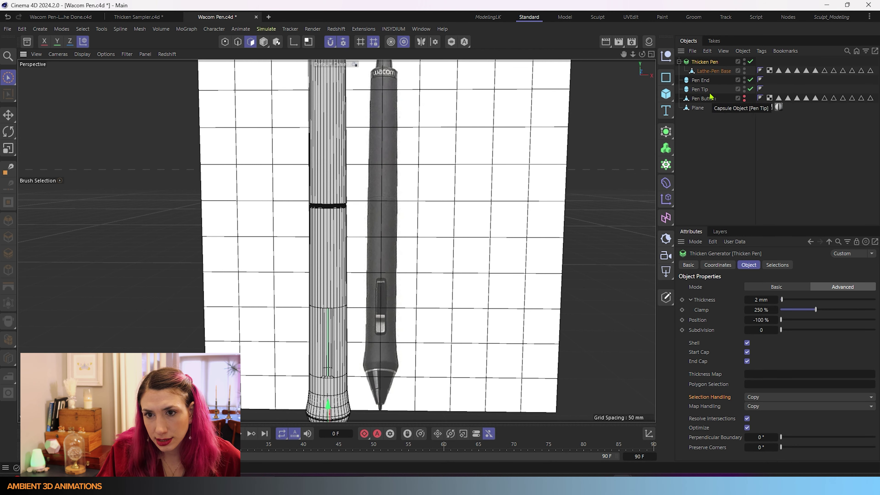
- Set the Pen Button's Renderer Visibility back to Default, then deselect it
left_click(705, 99)
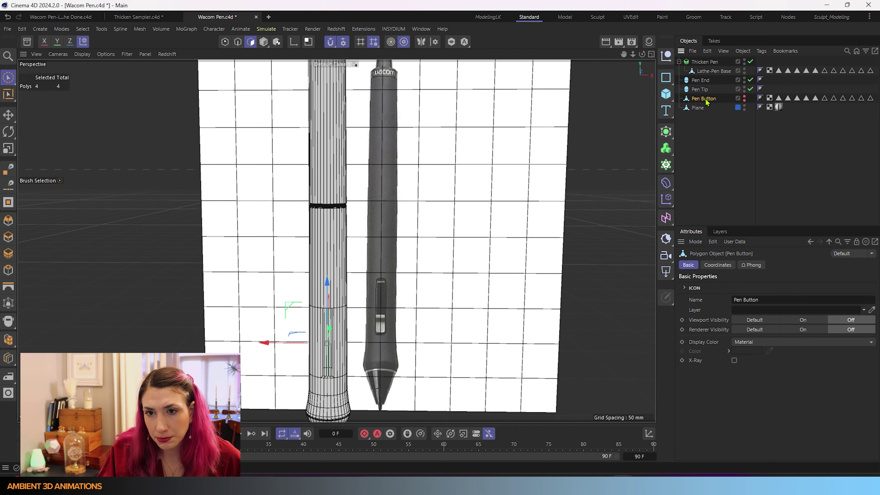
left_click(744, 102)
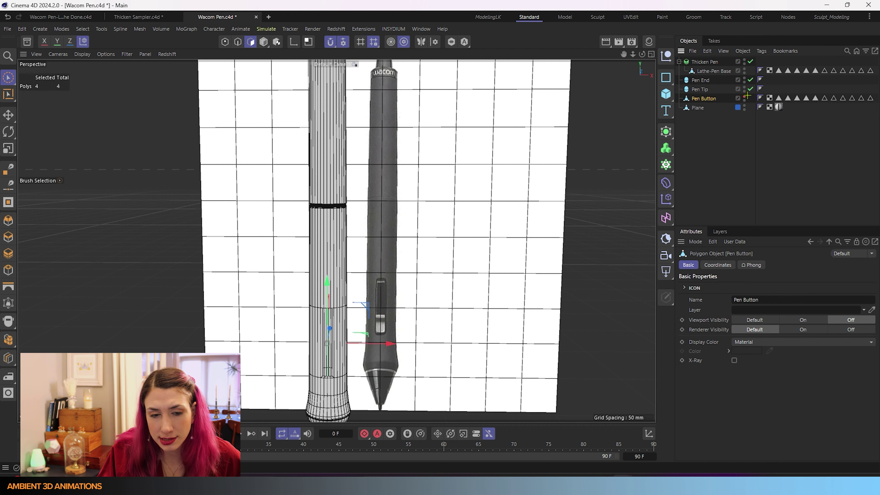
left_click(741, 115)
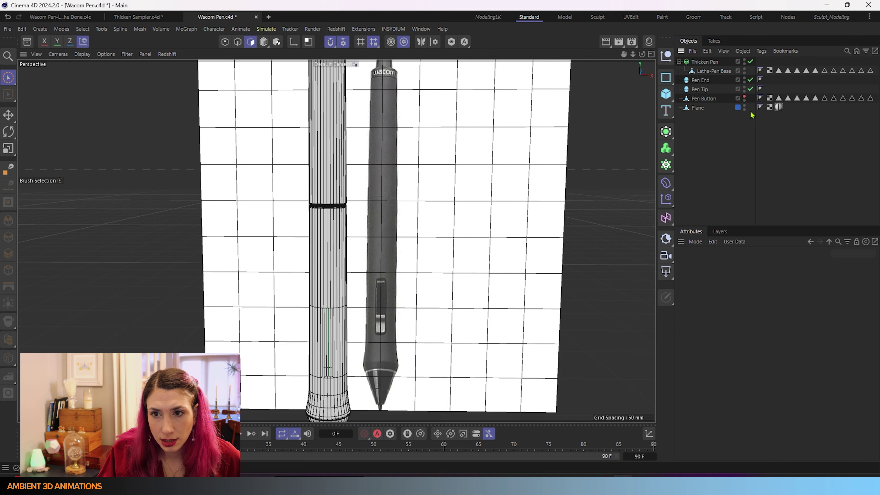
- Switch to polygon editing mode with the Move tool and brush selection
scroll(322, 382, "up", 5)
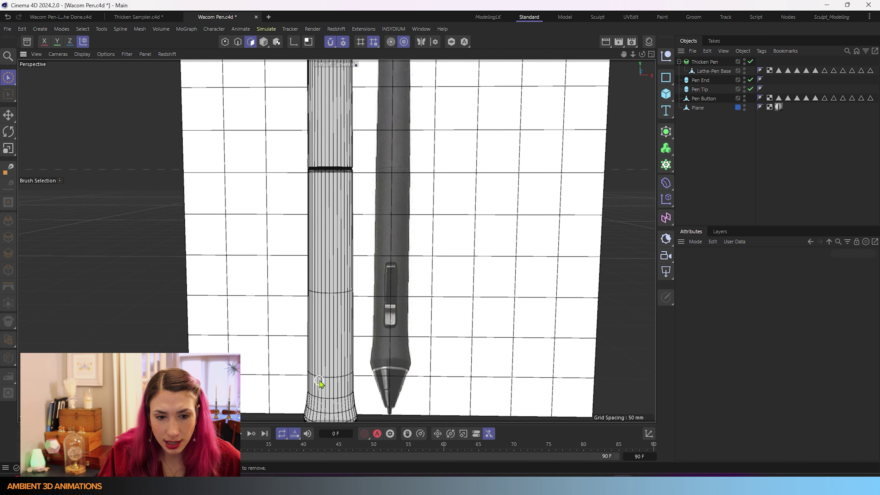
scroll(324, 382, "up", 1)
key("Return")
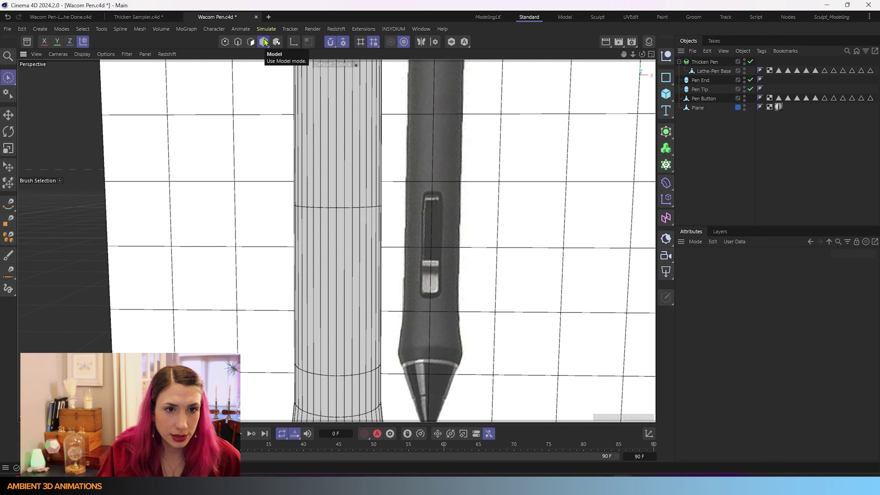
key("e")
scroll(357, 351, "down", 2)
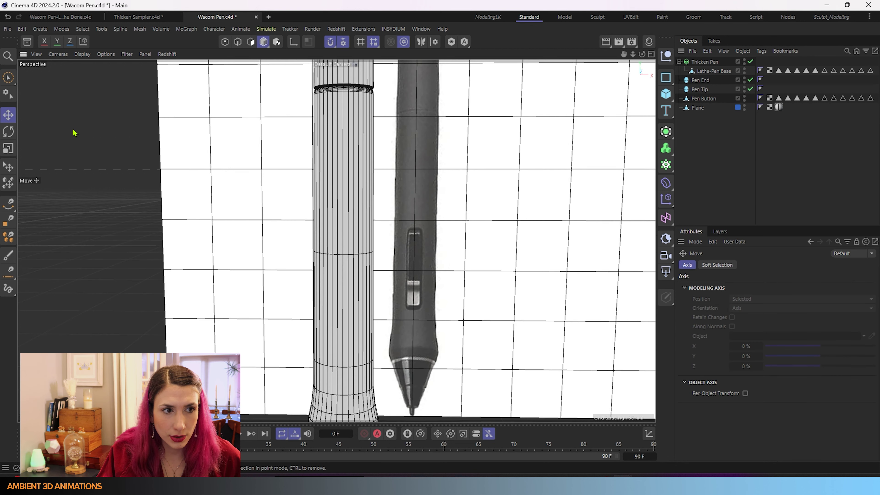
left_click(8, 77)
- With Axis modification on, raise the Pen Button's pivot from the tip to the side button's height
left_click(703, 99)
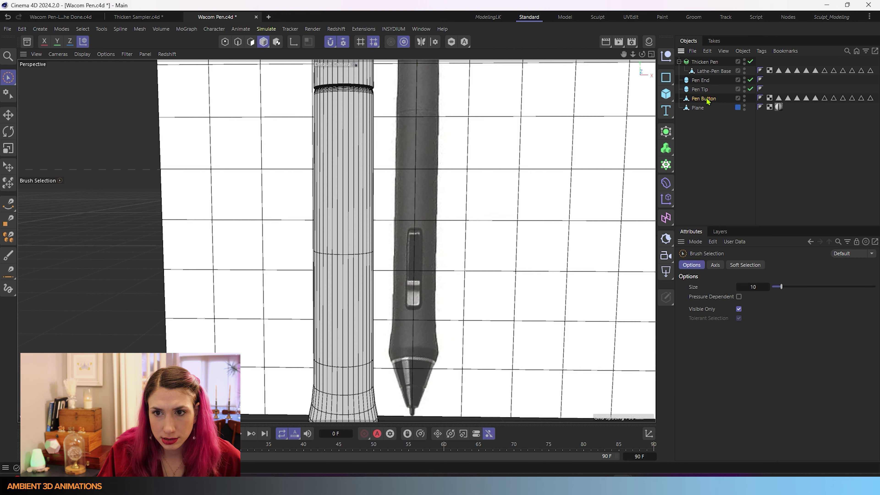
scroll(523, 277, "down", 3)
middle_click_drag(472, 322, 437, 240, "alt")
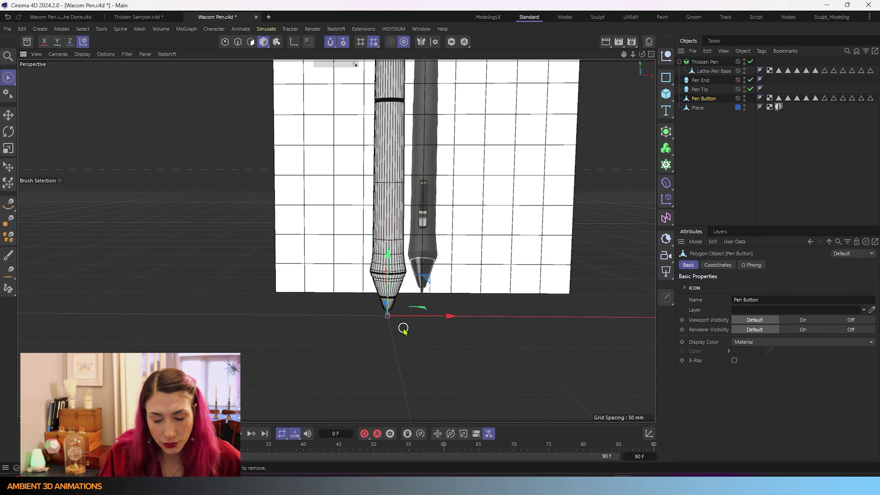
left_click(297, 45)
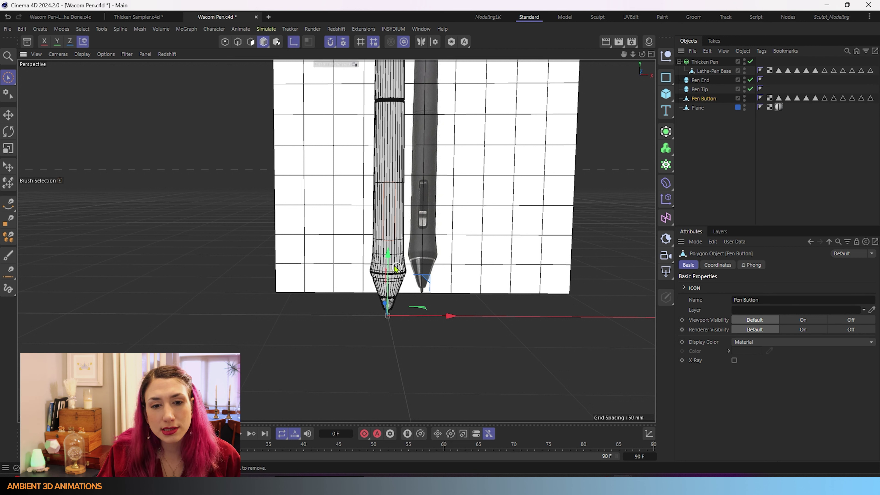
left_click_drag(390, 261, 384, 162)
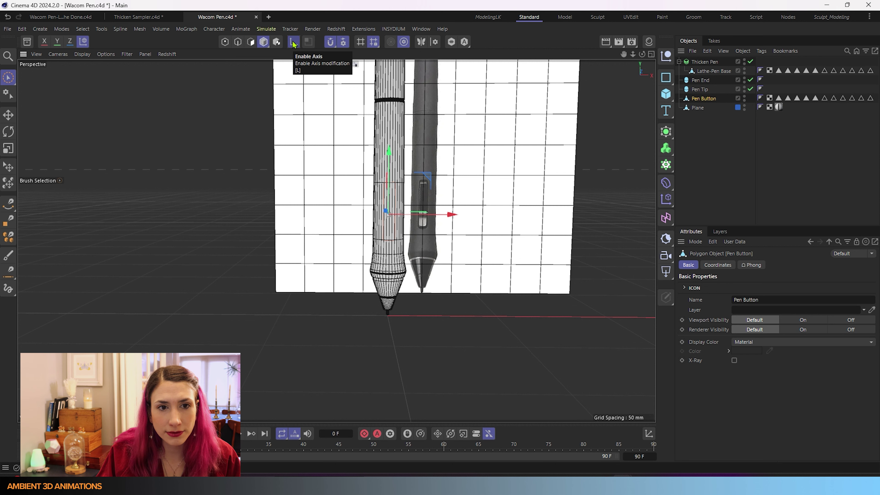
- Slide the Pen Button strip along its depth axis and scale it narrower along X
scroll(377, 201, "up", 2)
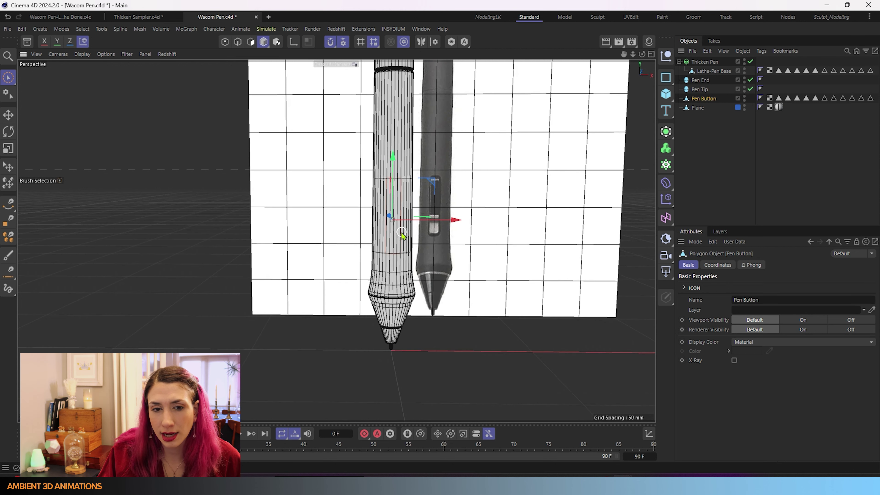
scroll(402, 236, "up", 5)
left_click_drag(402, 270, 455, 287, "alt")
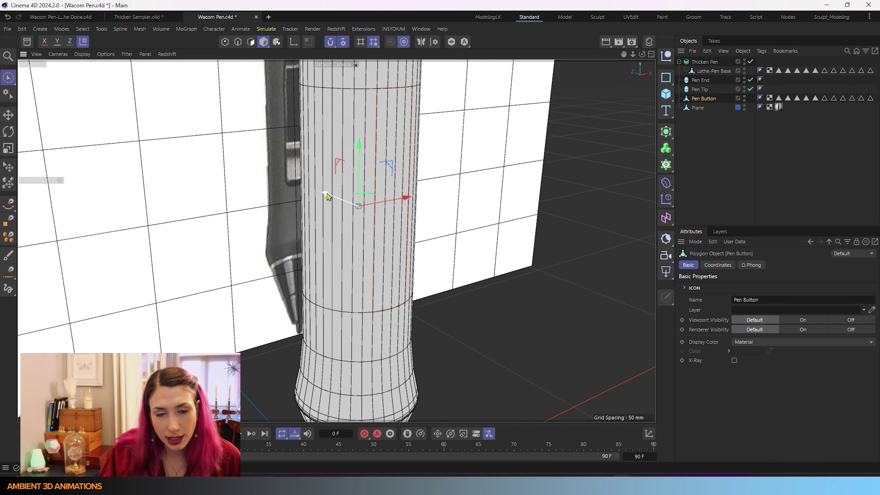
left_click_drag(328, 197, 314, 196)
left_click_drag(466, 290, 359, 361, "alt")
key("t")
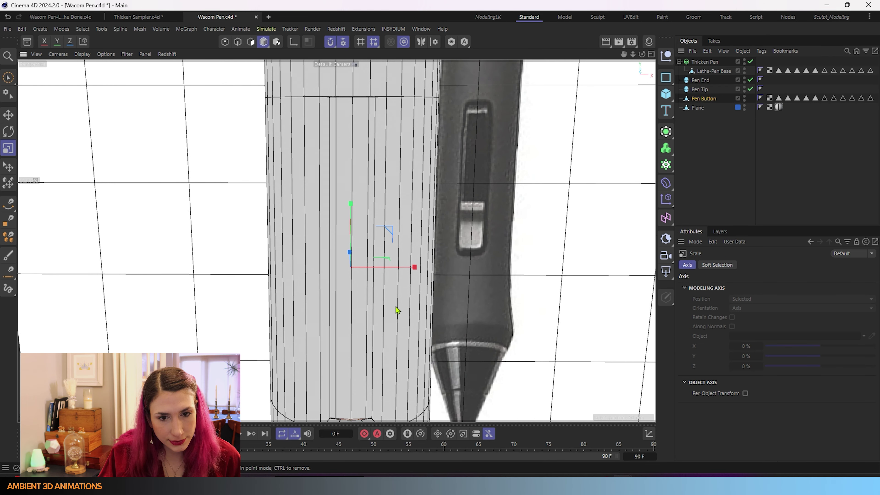
left_click_drag(411, 275, 389, 276)
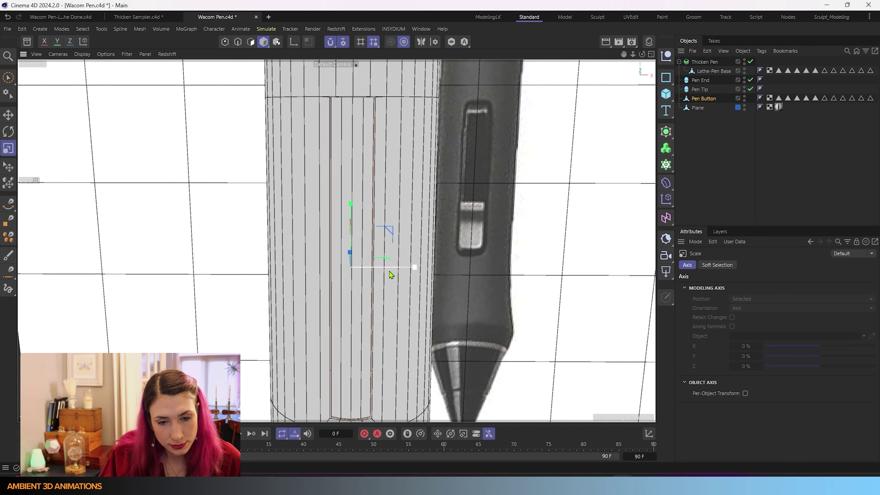
scroll(370, 350, "down", 4)
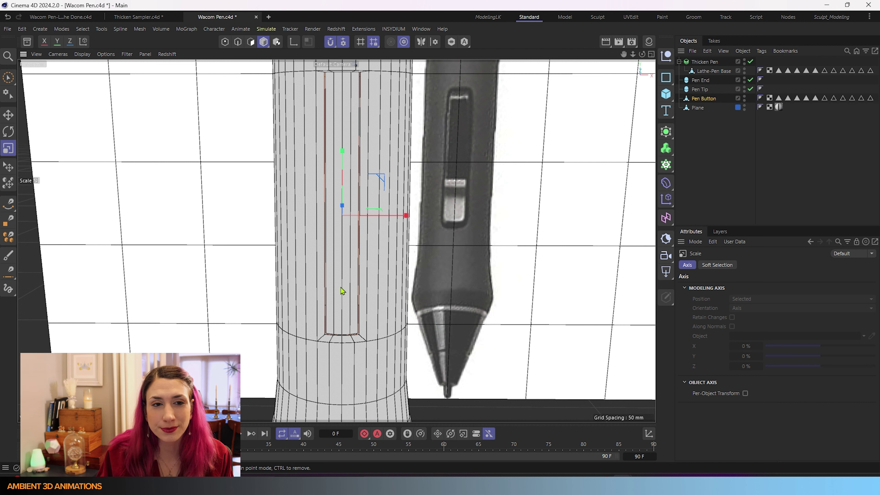
- Extrude the Pen Button polygon strip outward 3.29 mm with Create Caps enabled
left_click(251, 44)
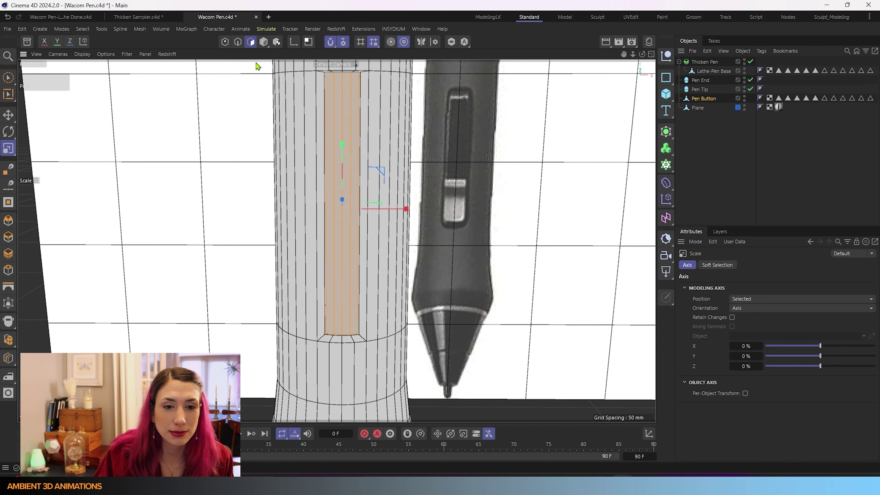
right_click(342, 258)
left_click(350, 305)
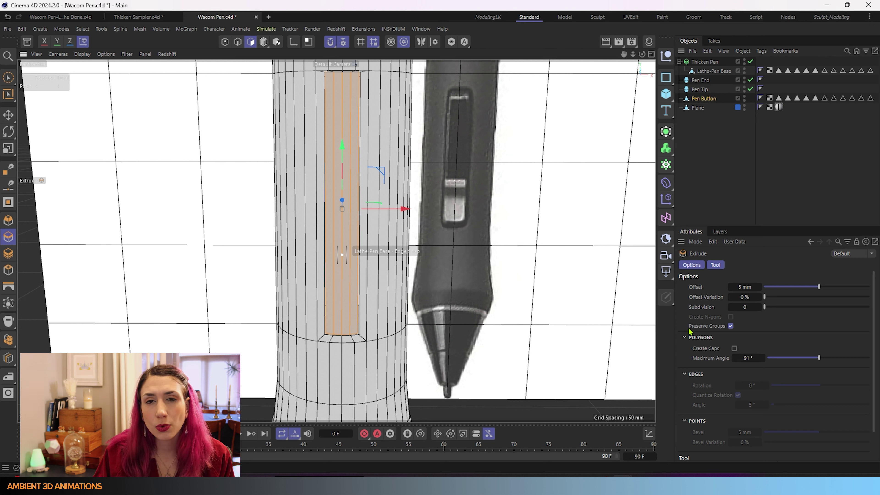
left_click(734, 349)
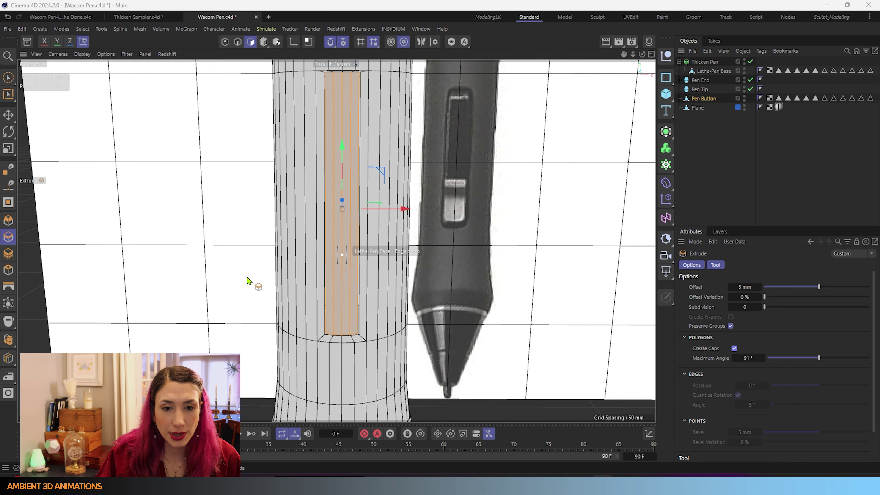
scroll(247, 277, "up", 3)
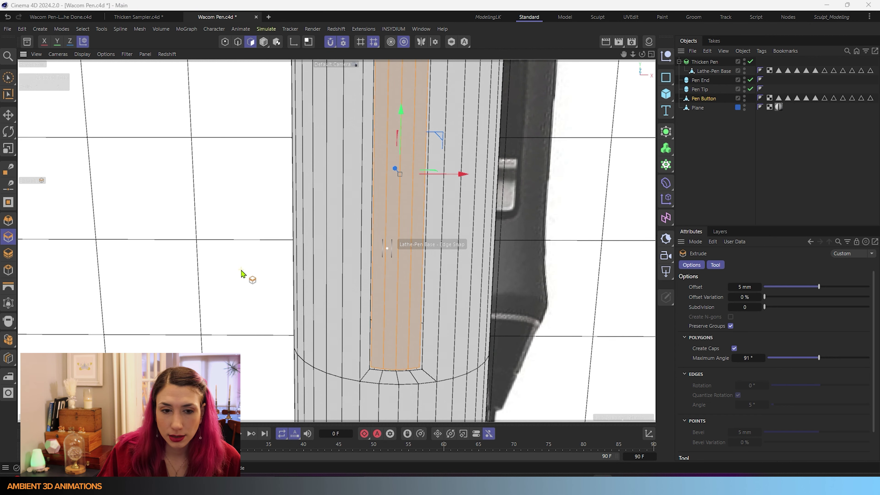
left_click_drag(328, 321, 364, 324, "alt")
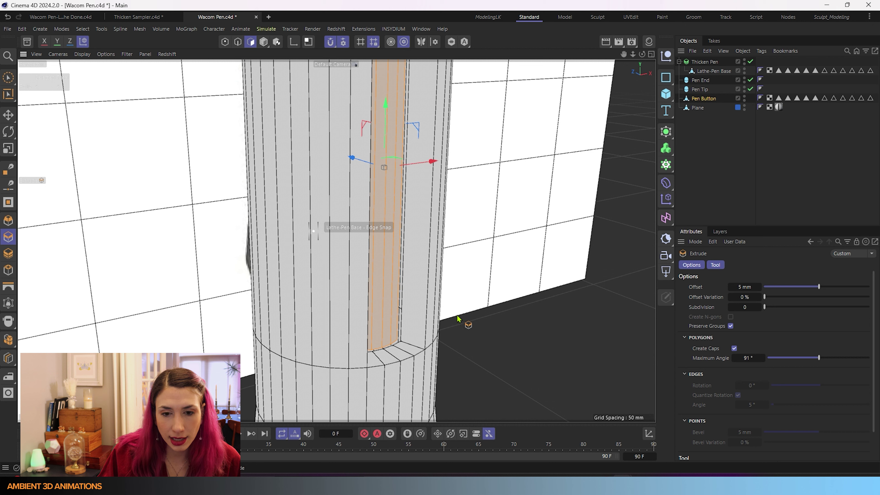
left_click_drag(457, 318, 359, 342)
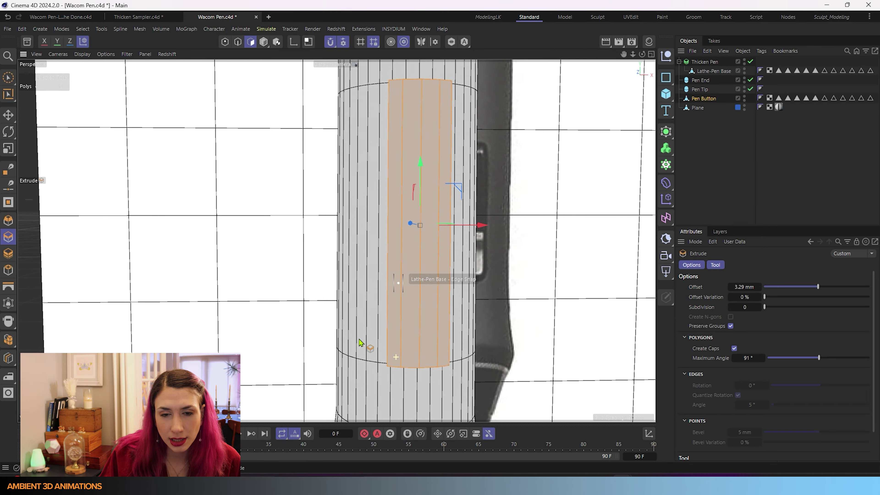
- In the maximized Front view, scale the button's top face narrower in X and shorter in Y
middle_click(416, 308)
middle_click(416, 309)
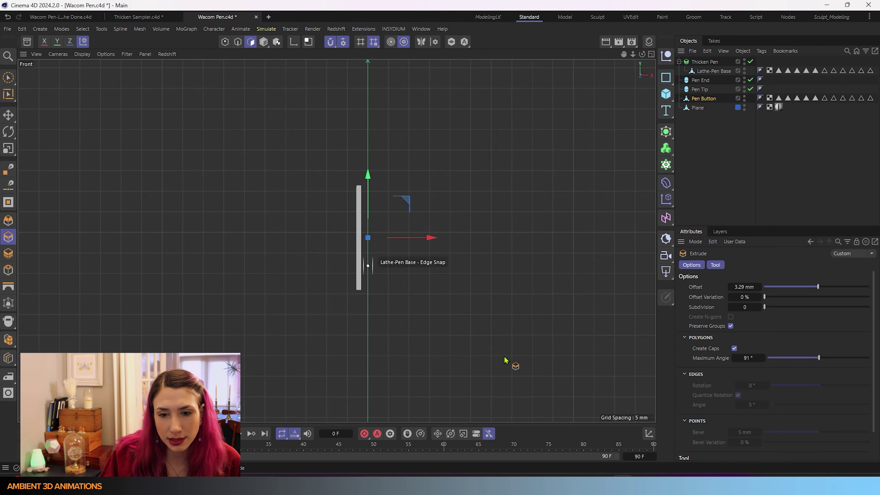
scroll(475, 264, "up", 3)
key("t")
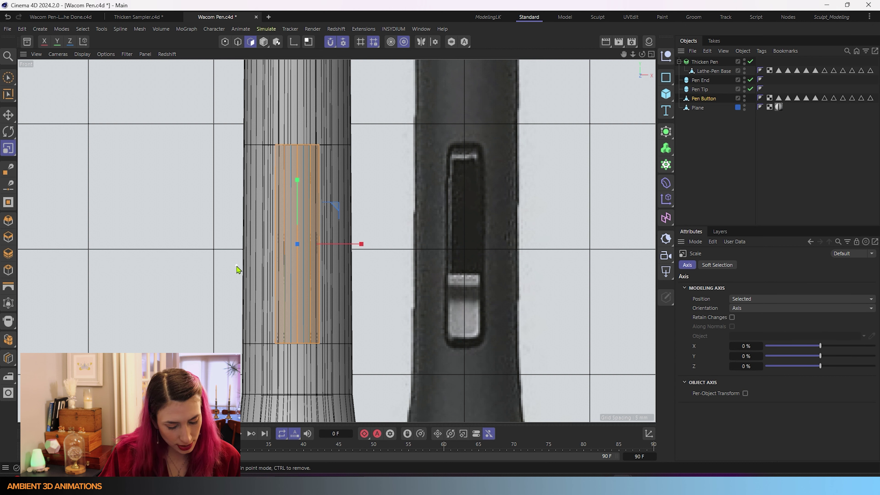
left_click_drag(362, 245, 339, 249)
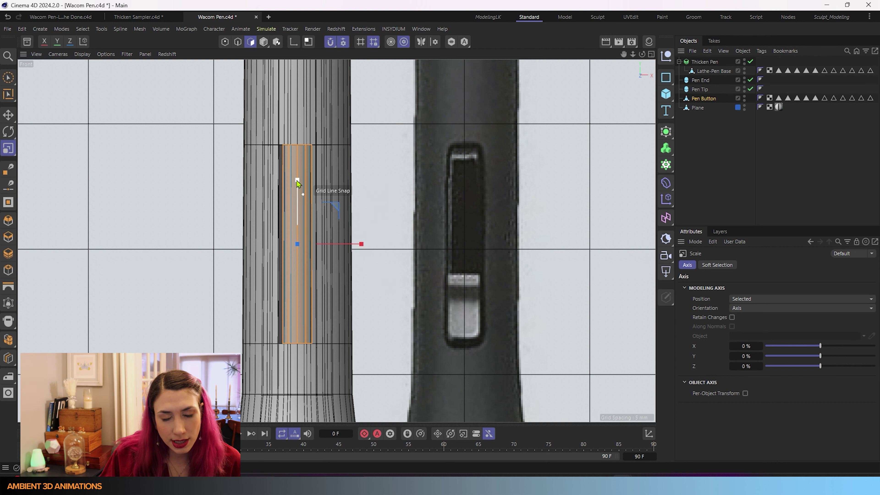
left_click_drag(297, 181, 300, 188)
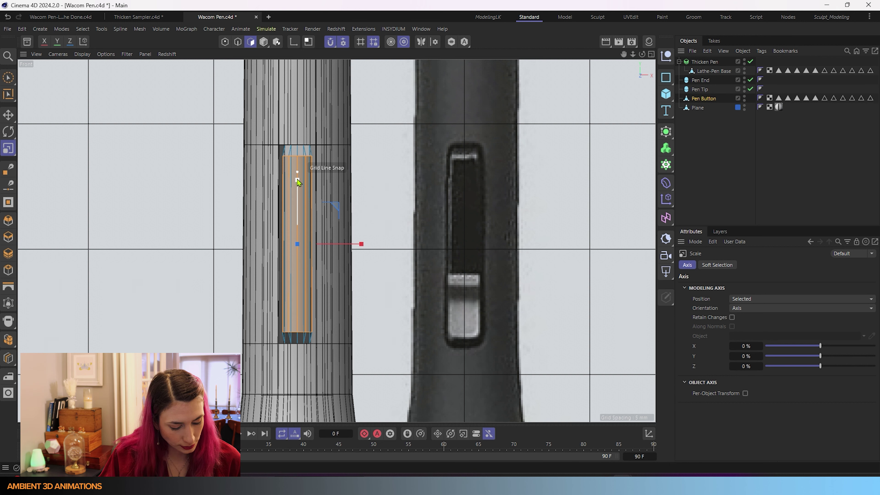
key("e")
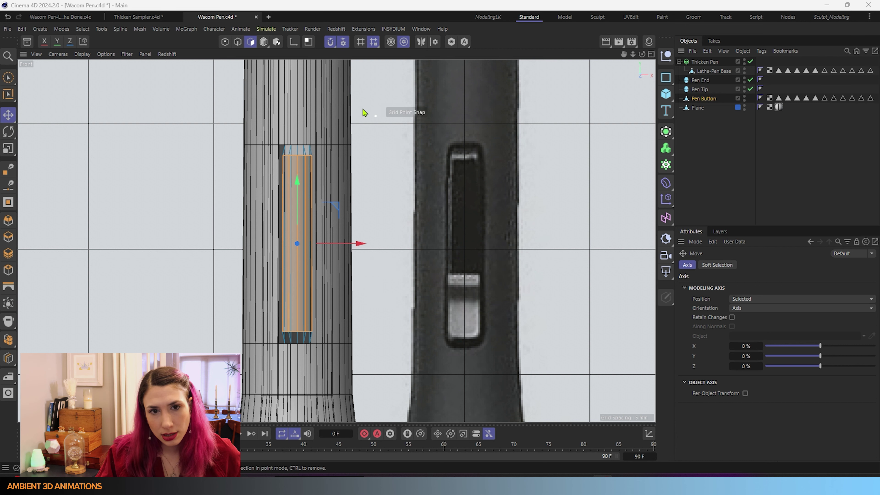
left_click(238, 42)
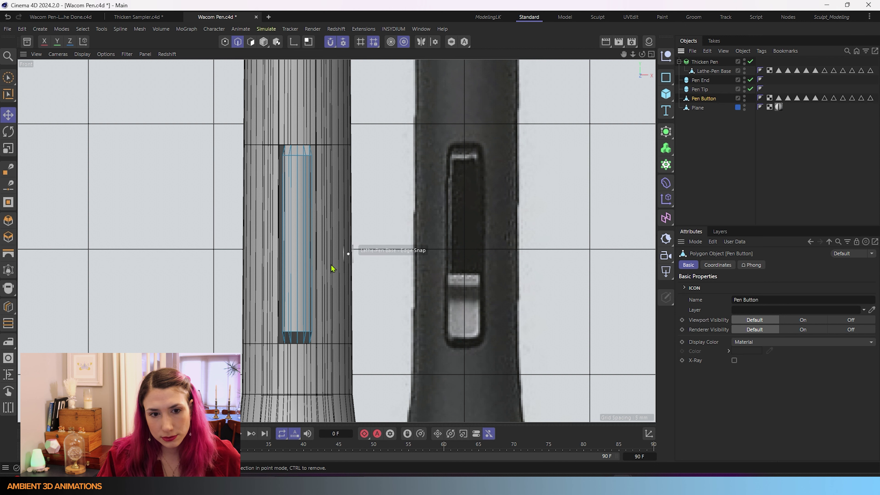
- Add loop cuts across the Pen Button at 64.78% and near the bottom at 89.251%
right_click(285, 278)
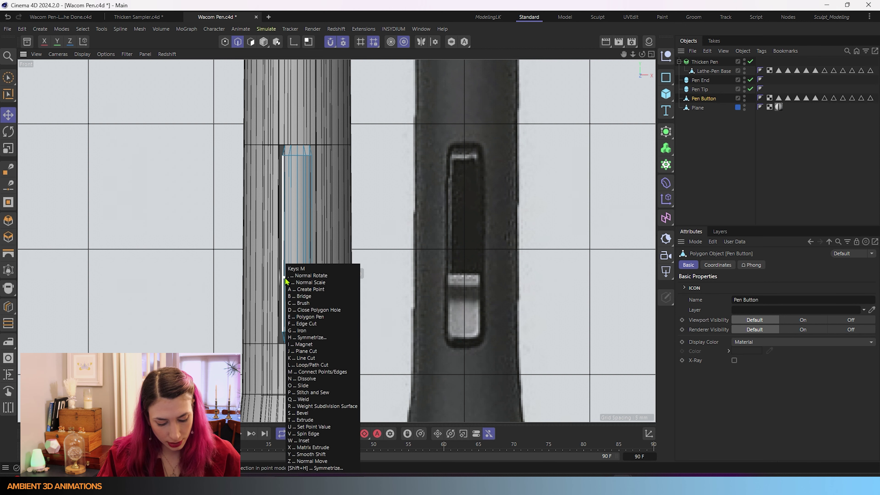
left_click(291, 278)
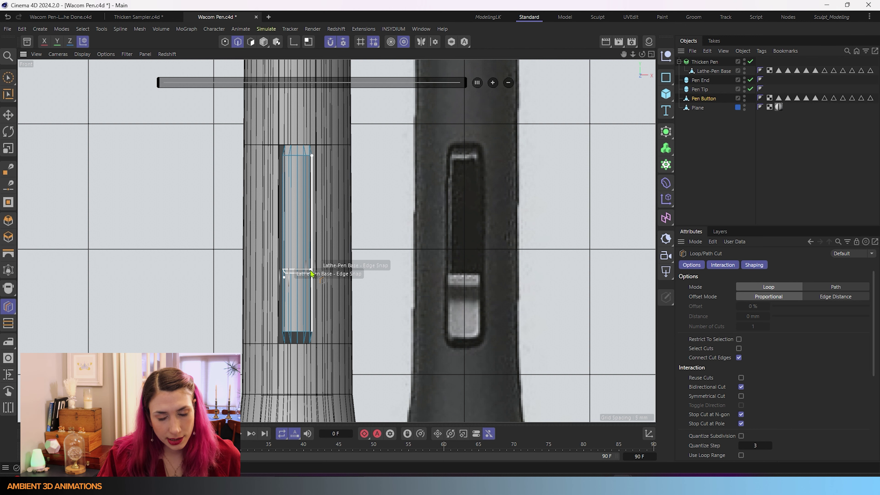
left_click(312, 273)
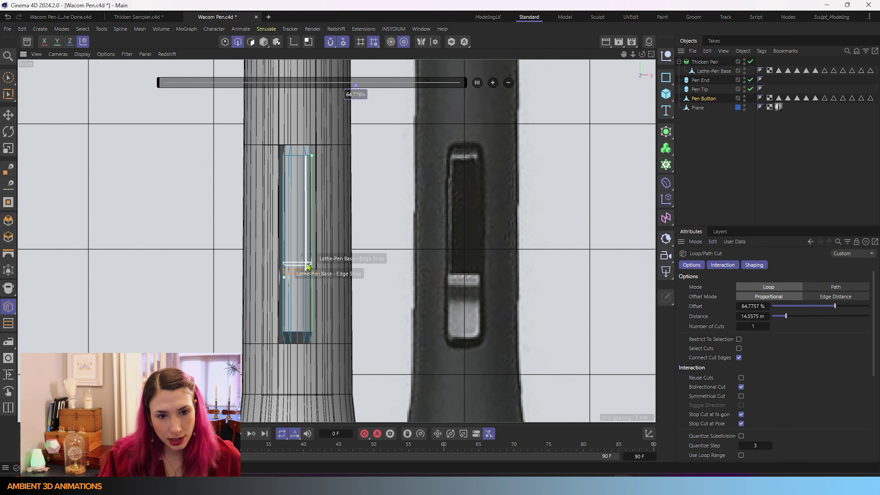
scroll(306, 278, "up", 3)
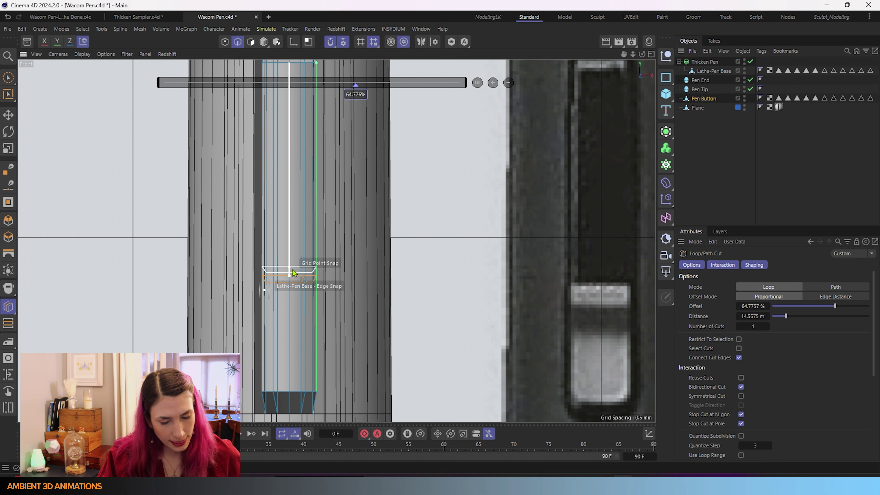
scroll(293, 274, "up", 2)
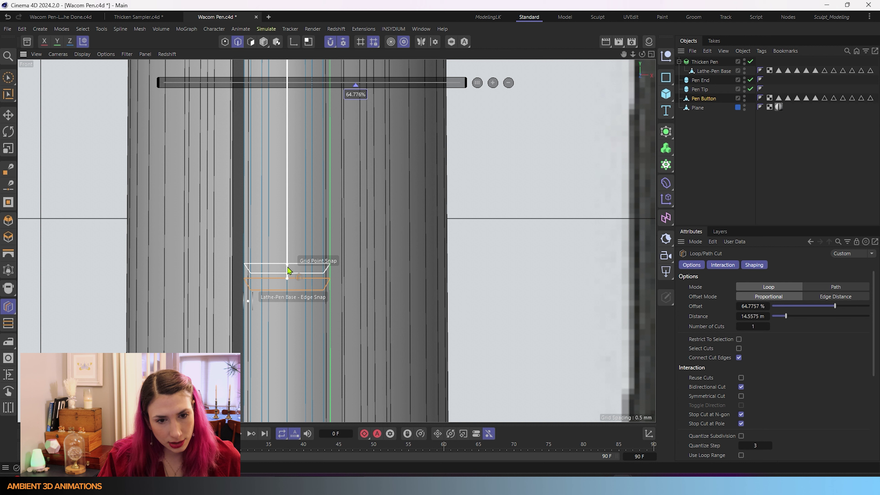
left_click(289, 270)
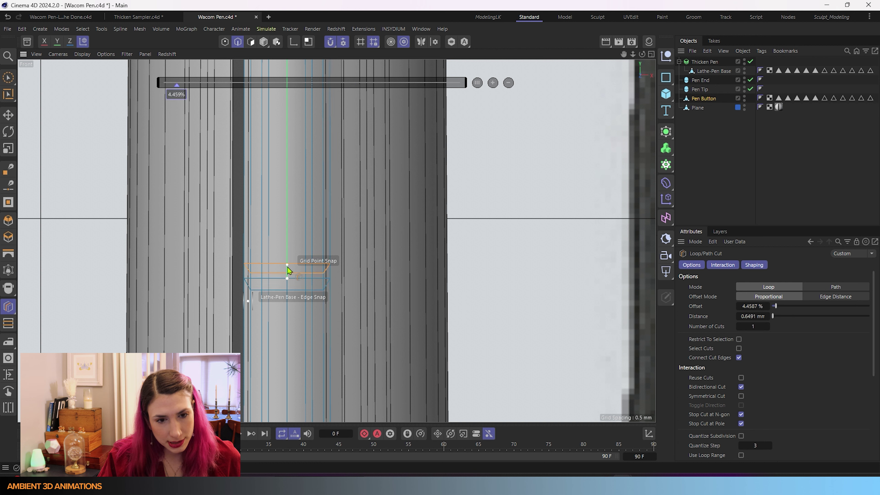
left_click(290, 301)
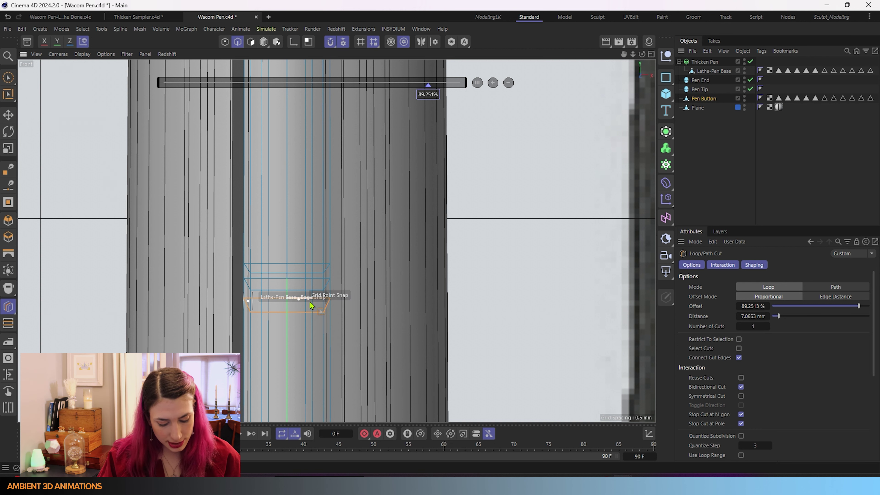
- Loop-select and flatten the bottom loop to 75% and the upper loop to 30%
key("u")
key("l")
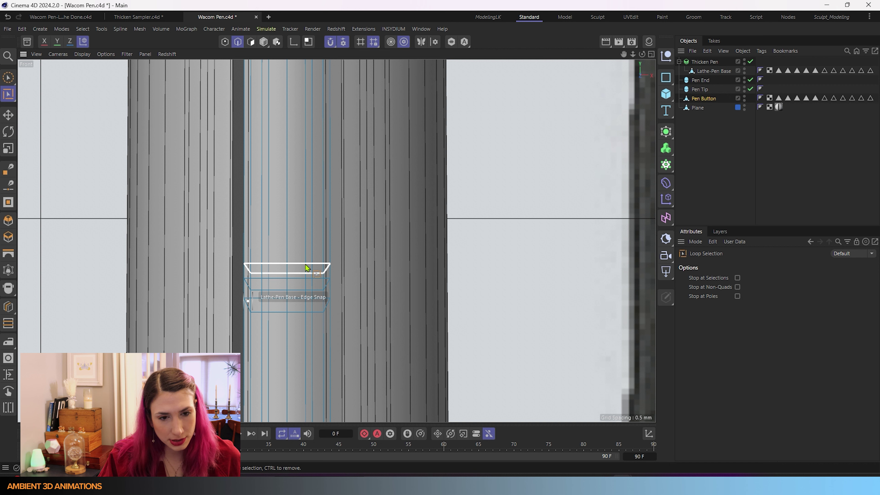
left_click(302, 286)
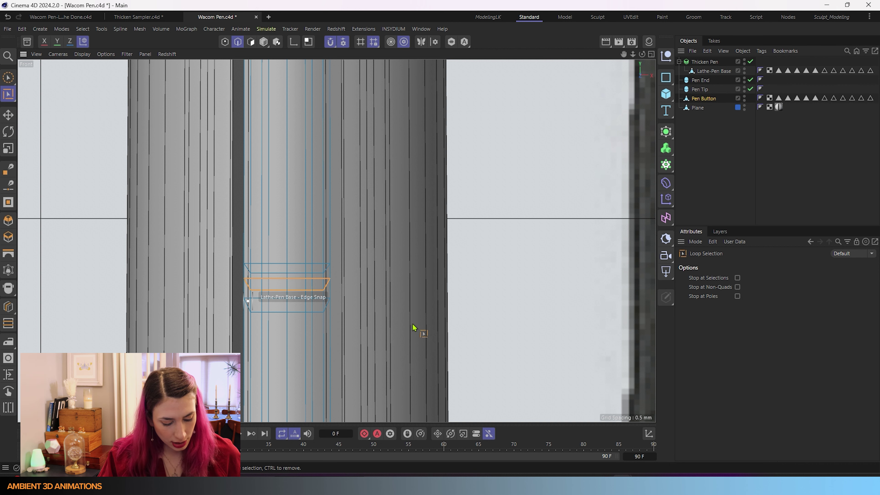
key("t")
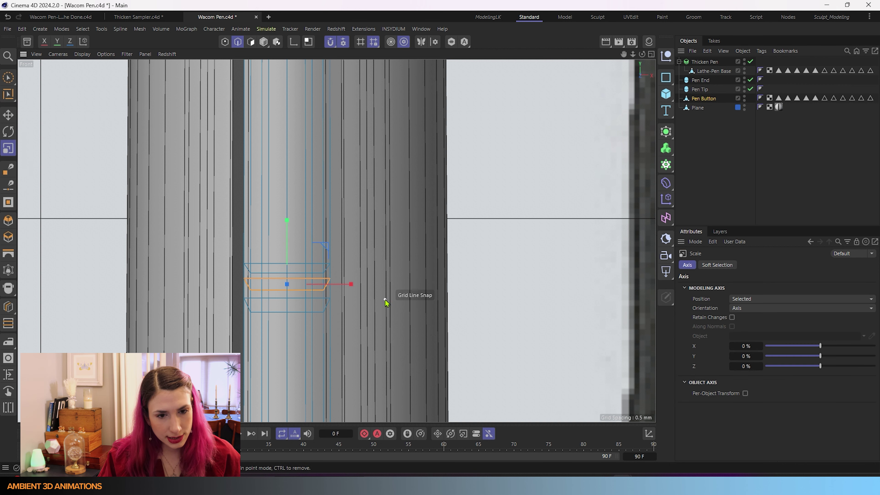
left_click_drag(290, 224, 288, 284)
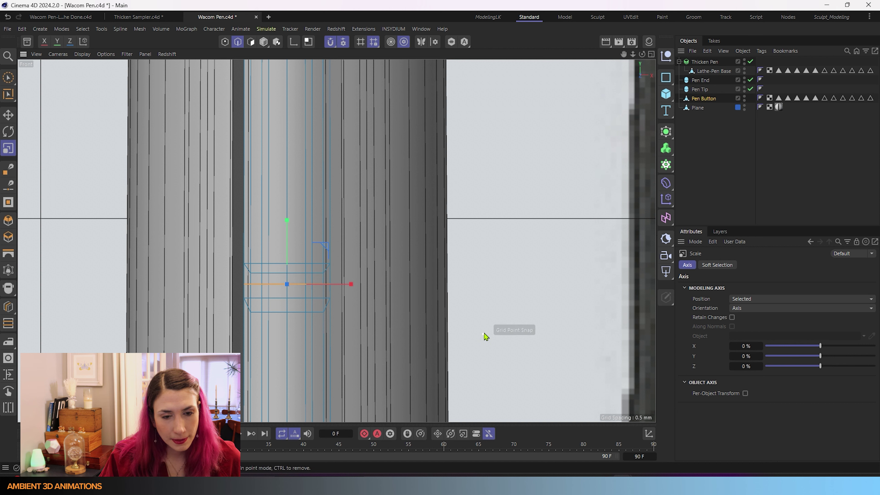
key("u")
key("l")
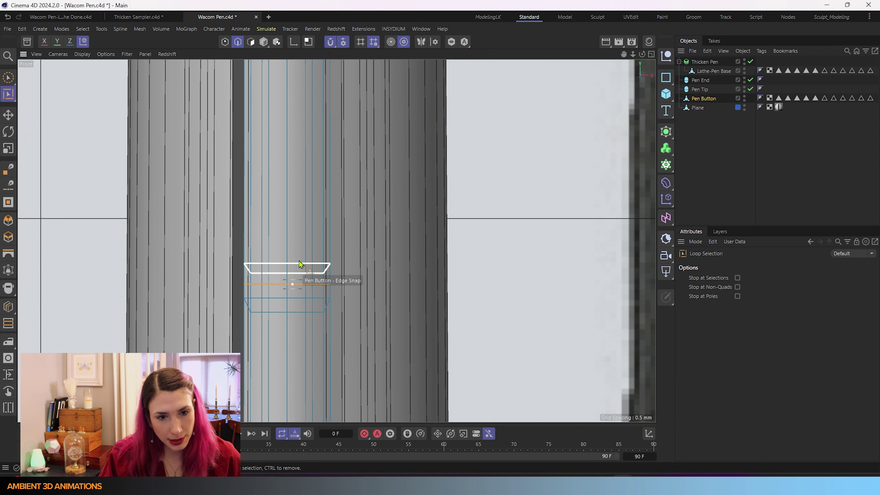
left_click(329, 295)
key("t")
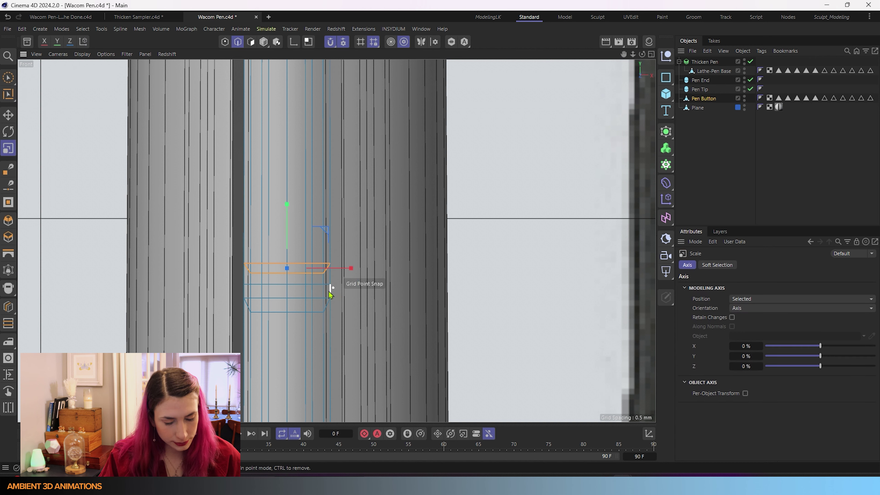
left_click_drag(287, 250, 288, 269)
- Flatten the lower edge loop into a straight line and move it slightly upward
key("u")
key("l")
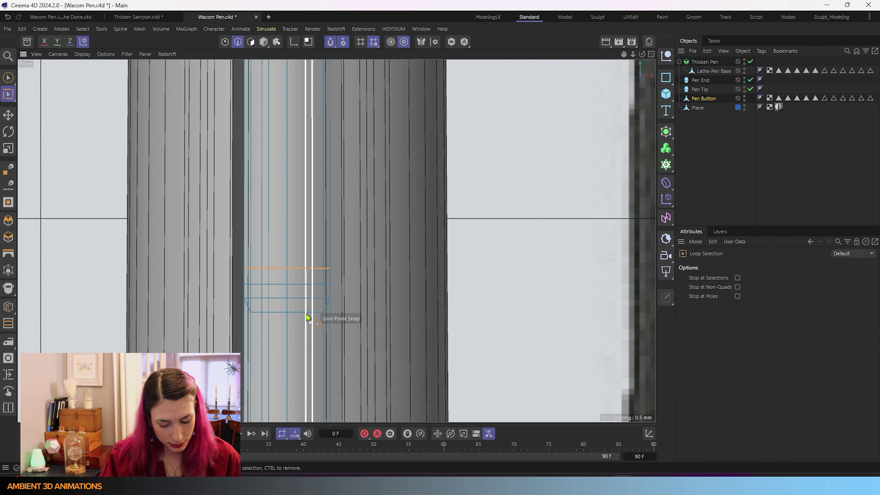
left_click(301, 297)
key("t")
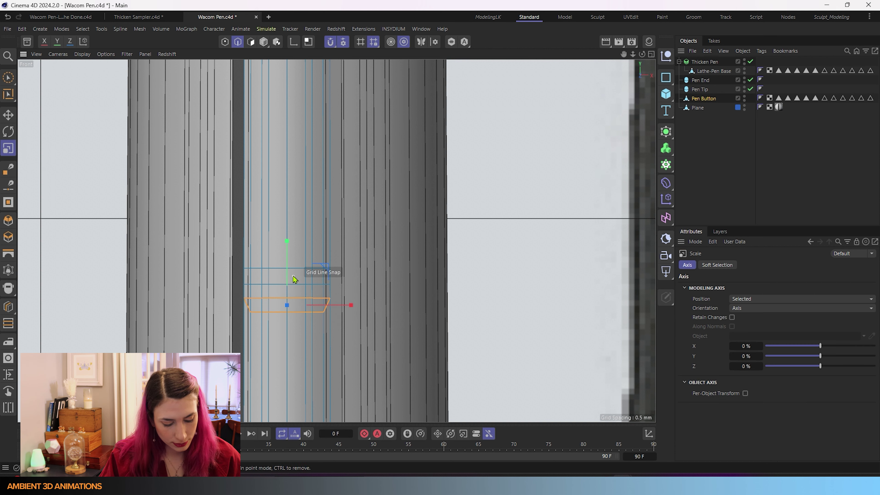
left_click_drag(287, 244, 293, 307)
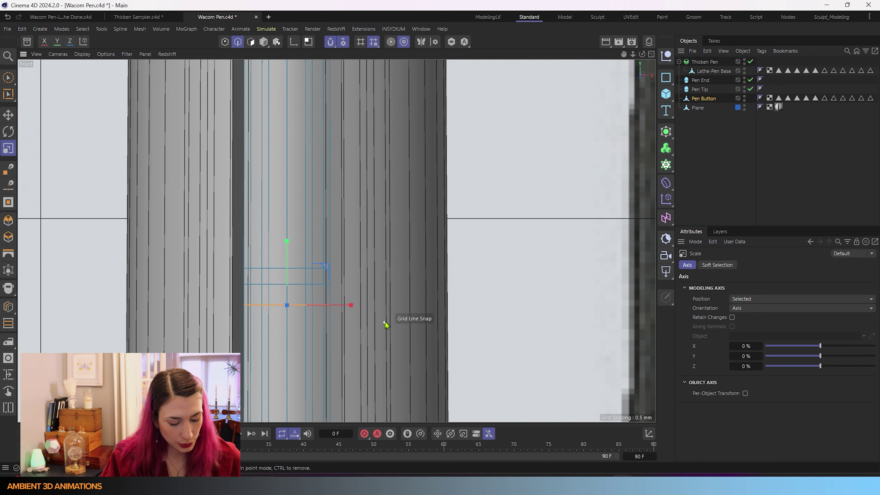
key("e")
left_click_drag(287, 248, 287, 242)
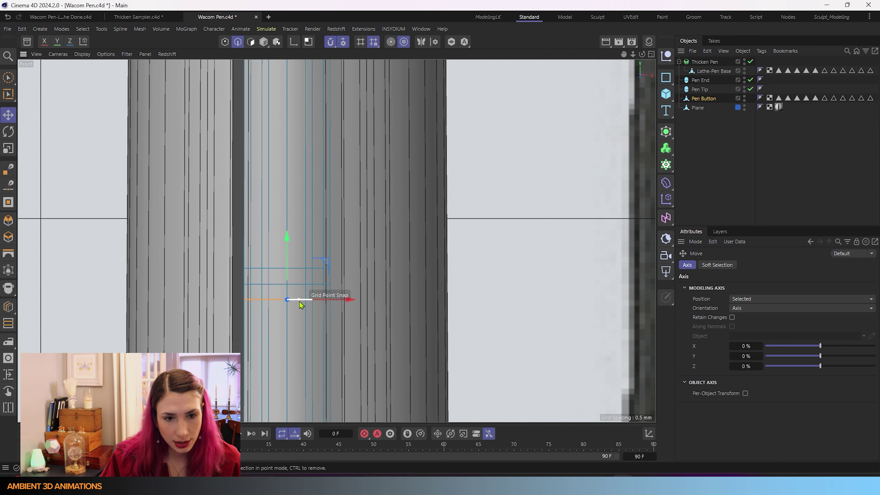
- Select all three new loops together and maximize the Perspective view
key("u")
key("l")
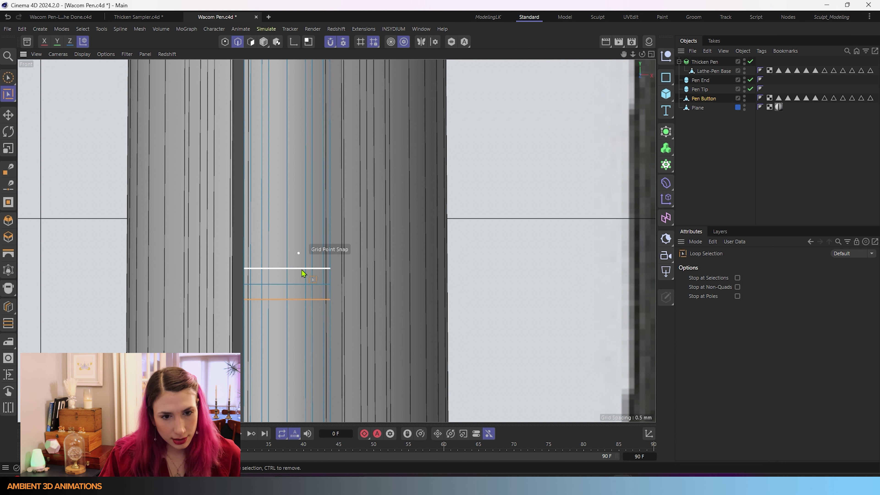
left_click(302, 269, "shift")
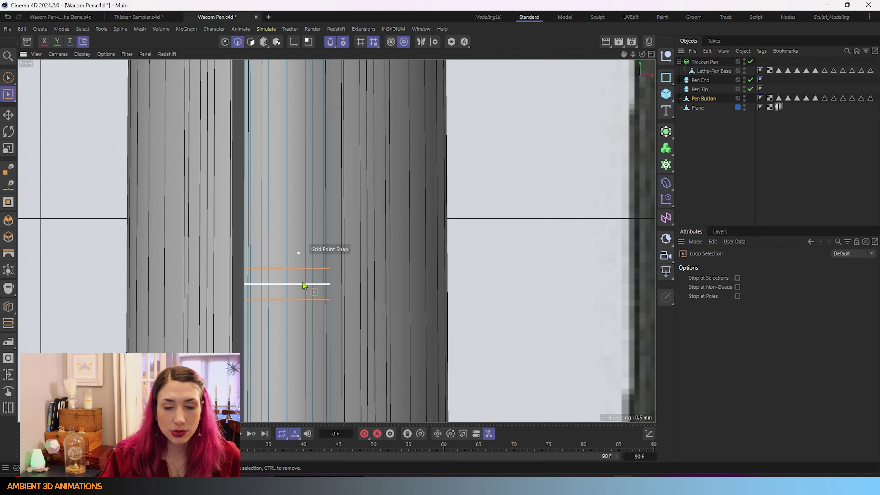
left_click(303, 284, "shift")
middle_click(338, 282)
middle_click(280, 190)
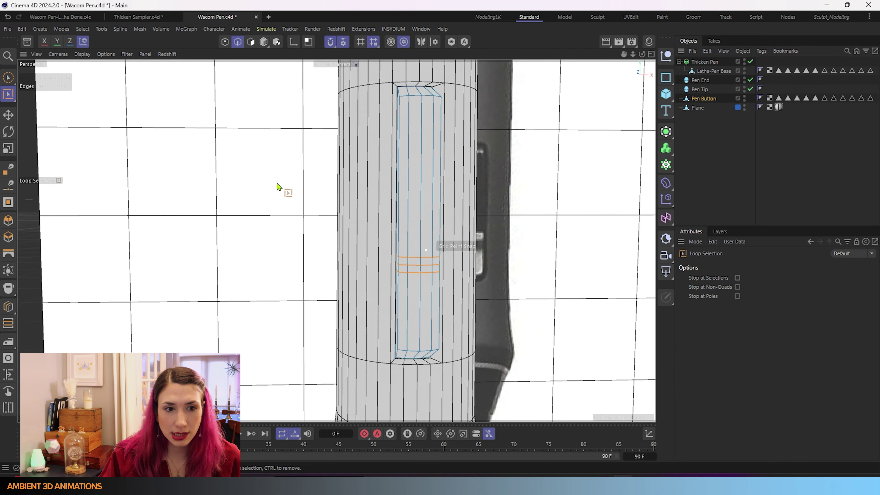
scroll(419, 270, "up", 5)
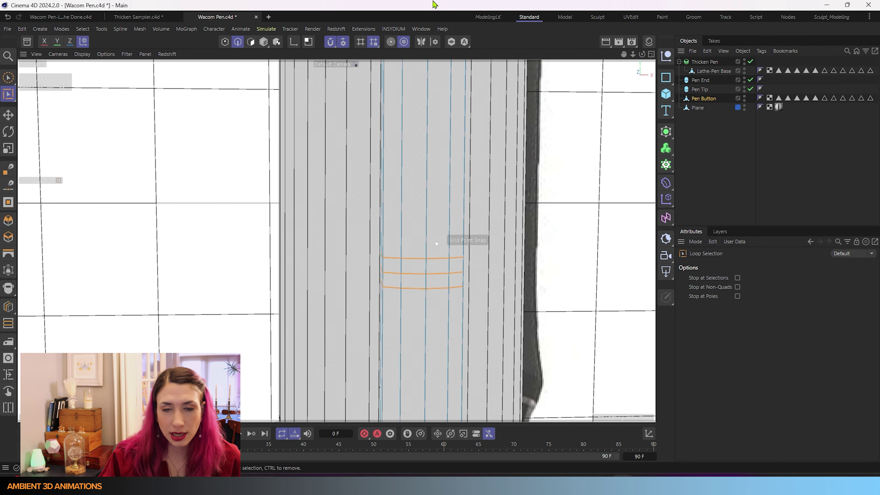
- In solo view, brush-deselect the loops' far-side edges, leaving only one side selected
left_click(451, 42)
scroll(409, 285, "up", 3)
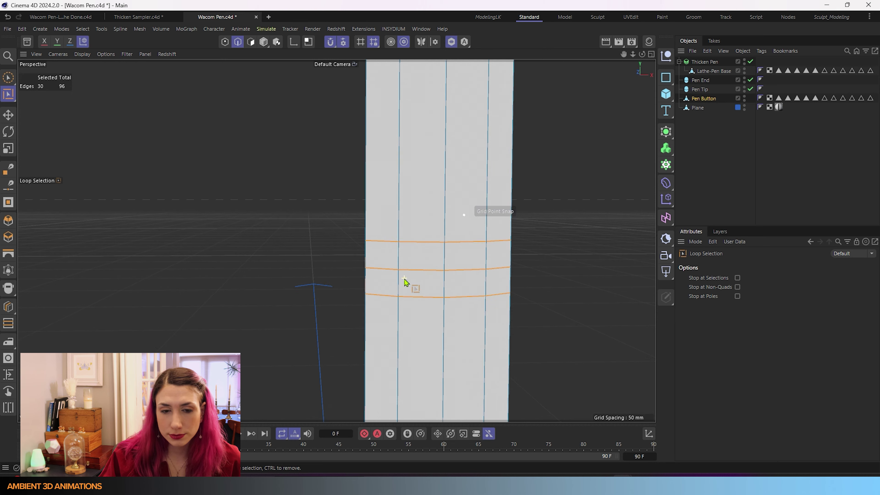
left_click_drag(387, 293, 454, 300, "alt")
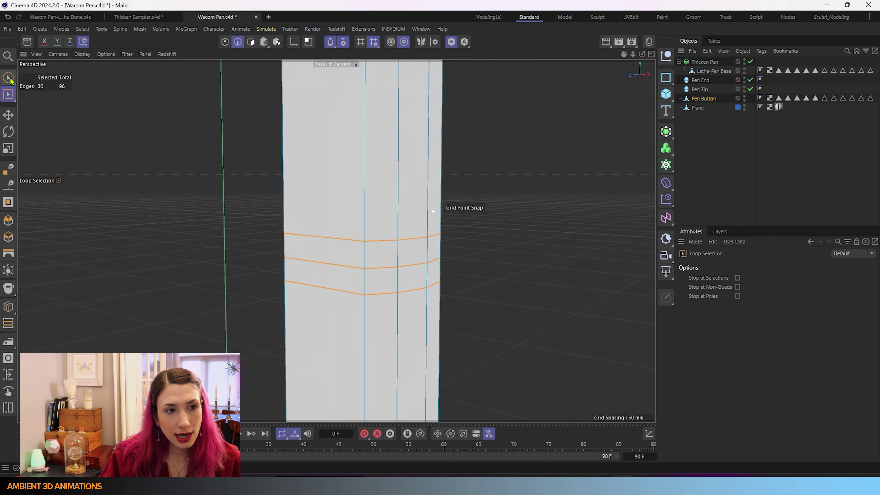
left_click(8, 77)
mouse_move(318, 230)
left_mouse_down("ctrl")
mouse_move(309, 298)
mouse_move(285, 275)
mouse_move(419, 288)
mouse_move(359, 270)
left_mouse_up("ctrl")
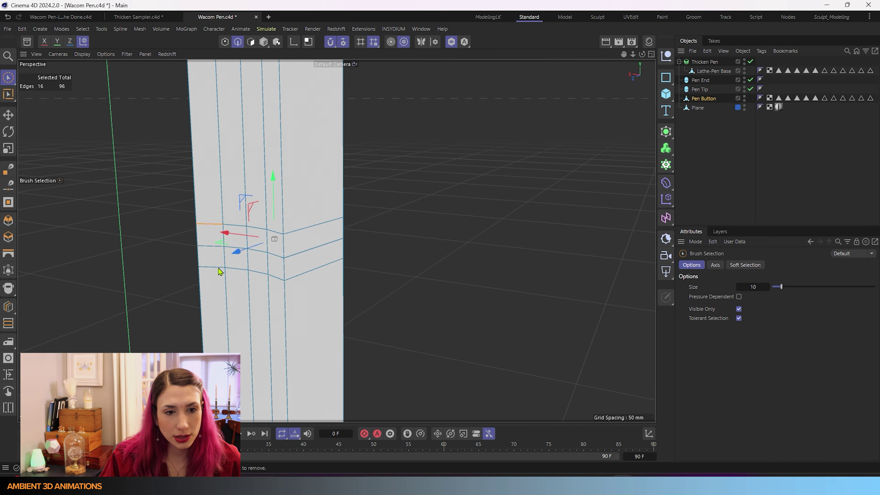
left_click_drag(199, 251, 372, 249, "alt")
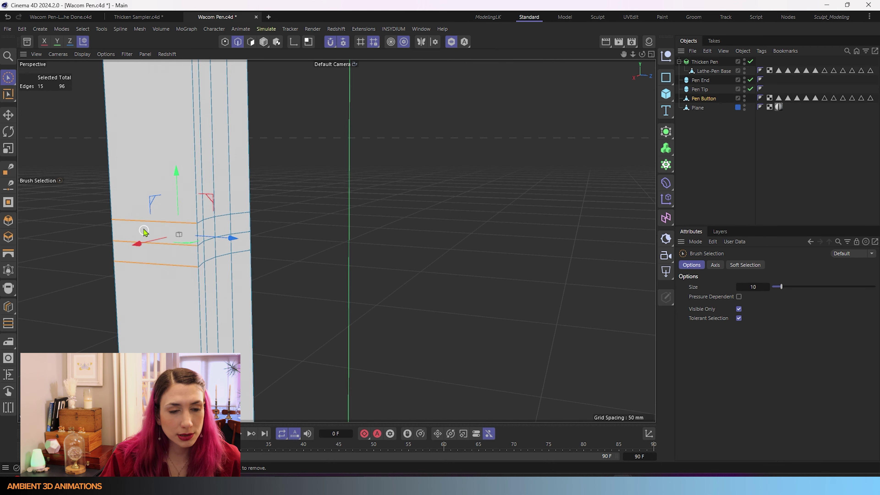
mouse_move(143, 258)
left_mouse_down("ctrl")
mouse_move(151, 269)
mouse_move(285, 258)
mouse_move(455, 273)
mouse_move(408, 318)
mouse_move(390, 266)
left_mouse_up("ctrl")
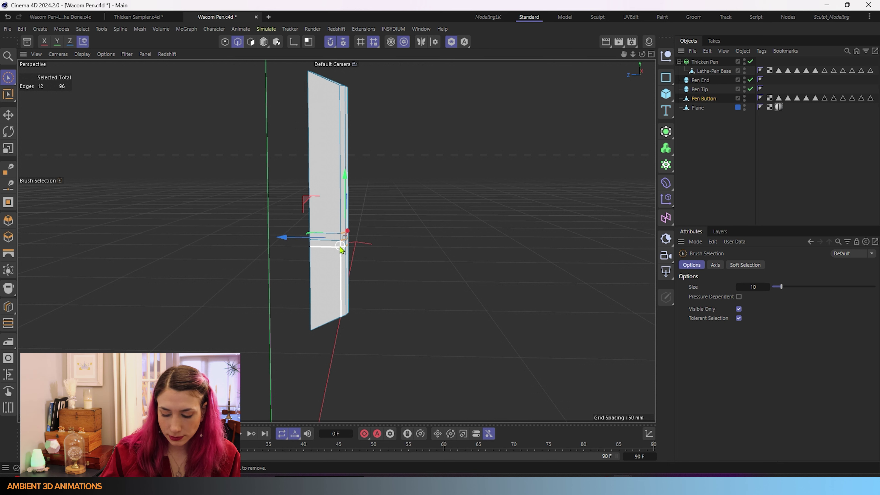
left_click(451, 42)
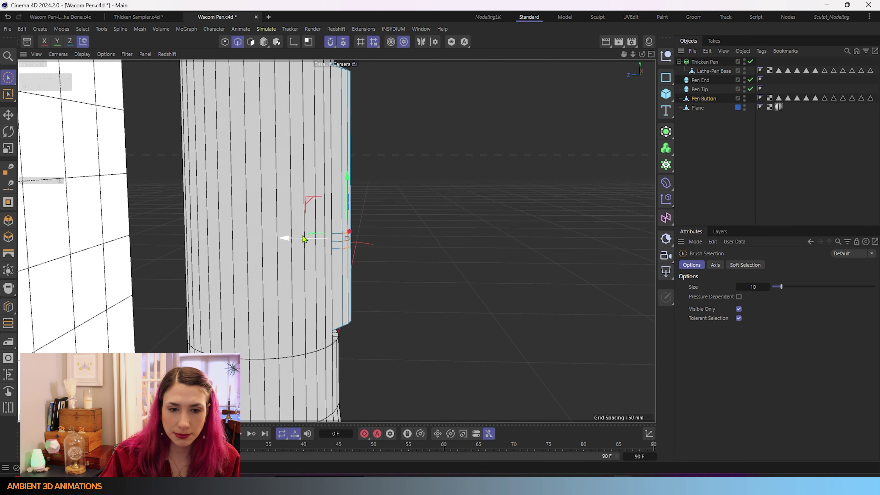
- With snapping off, push the selected edges inward about 0.58 mm along X to form a groove
left_click_drag(287, 244, 282, 244)
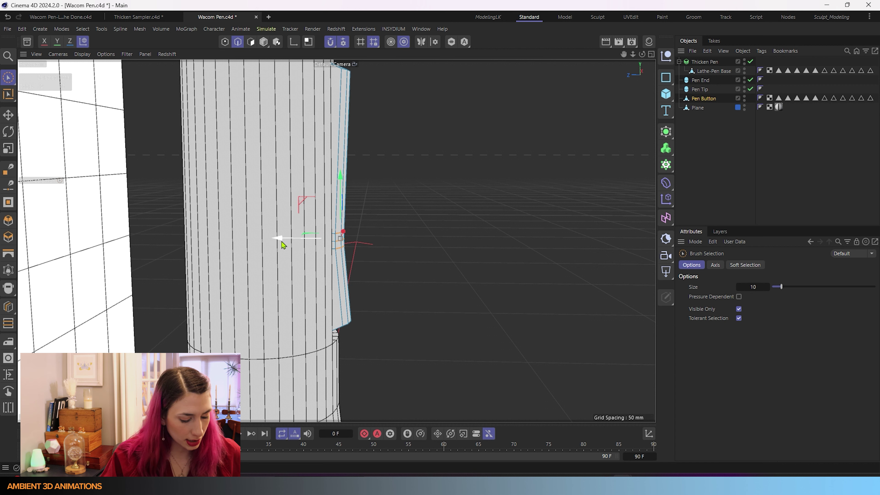
key("ctrl+z")
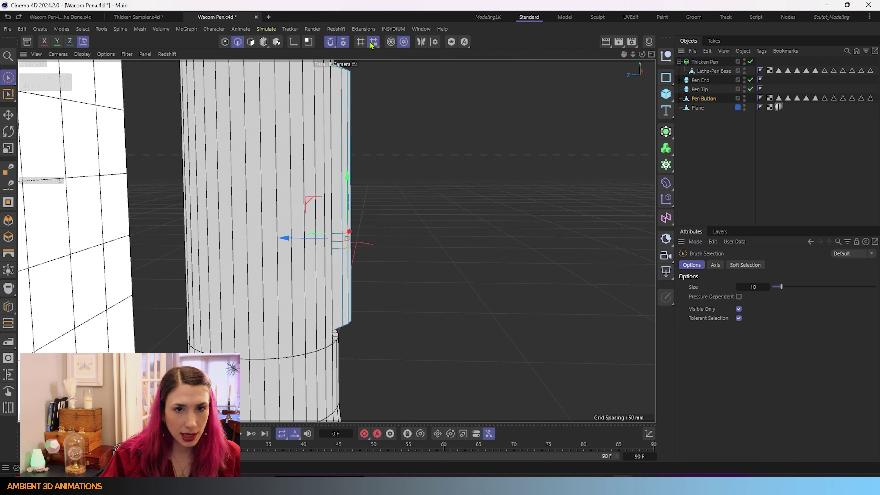
left_click(332, 42)
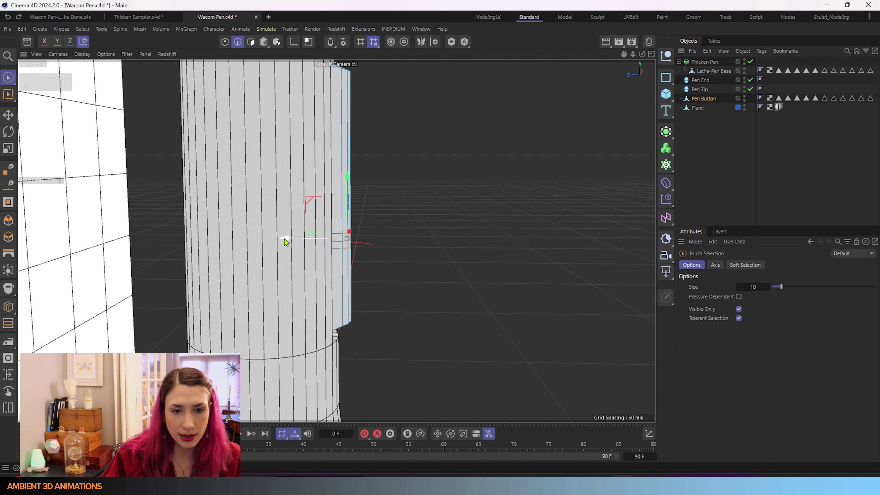
left_click_drag(285, 241, 279, 244)
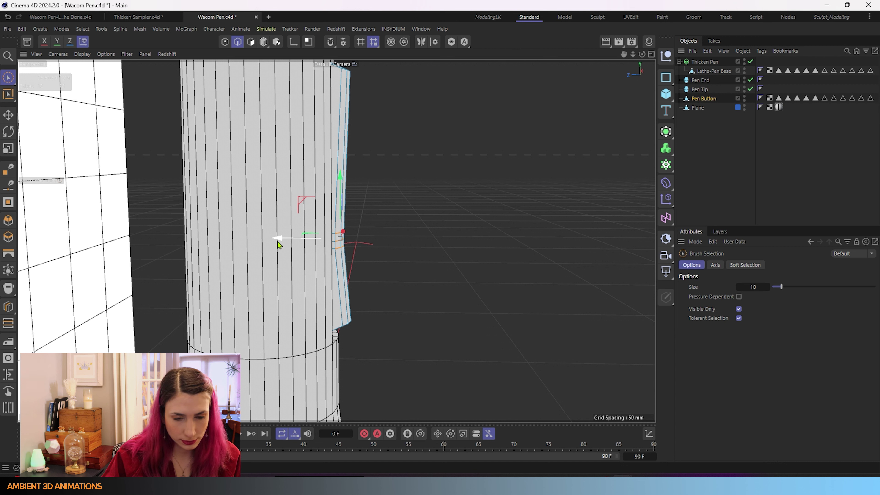
left_click_drag(283, 243, 291, 245)
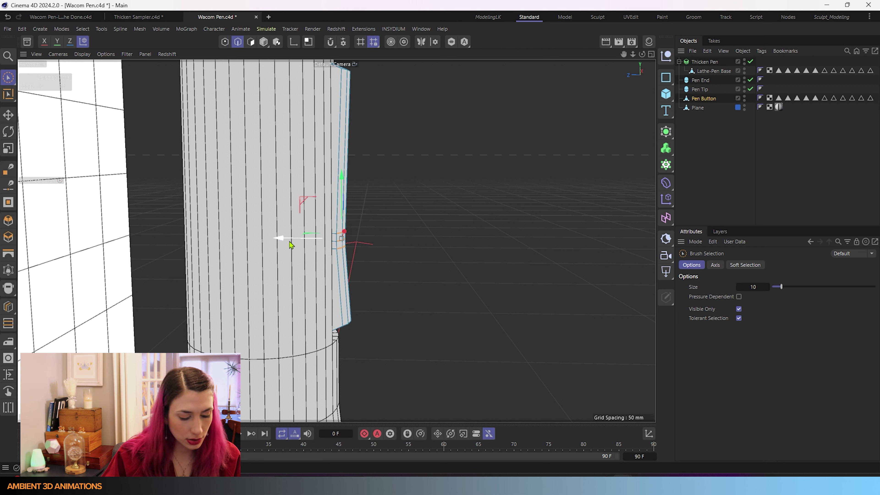
left_click_drag(290, 245, 290, 245)
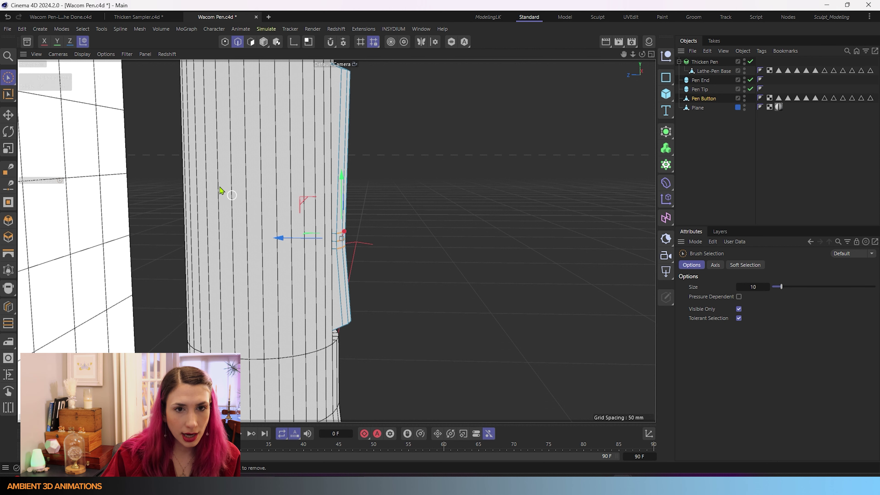
scroll(347, 335, "up", 4)
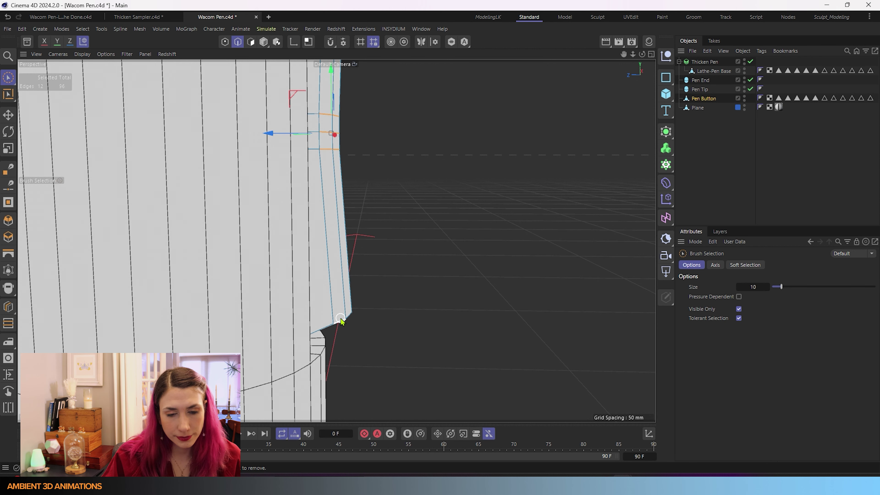
scroll(341, 319, "up", 1)
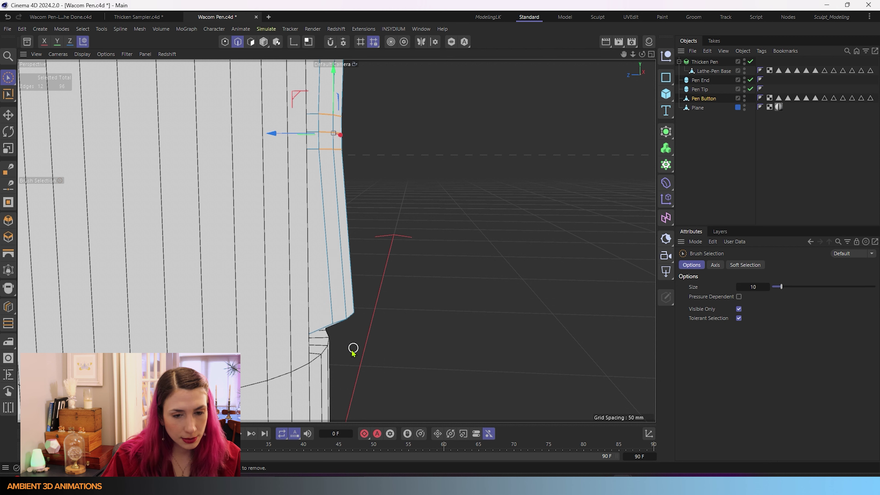
mouse_move(342, 326)
left_mouse_down("alt")
mouse_move(339, 316)
mouse_move(318, 326)
mouse_move(338, 324)
left_mouse_up("alt")
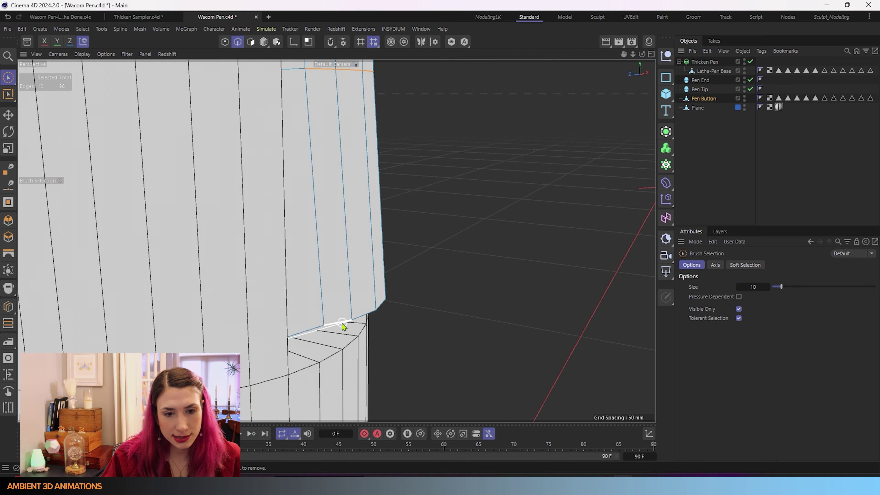
scroll(338, 320, "up", 1)
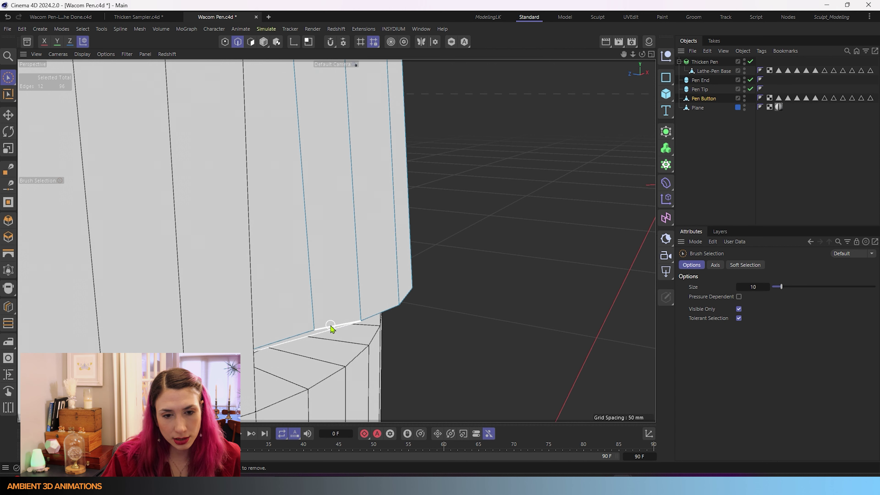
left_click(331, 328)
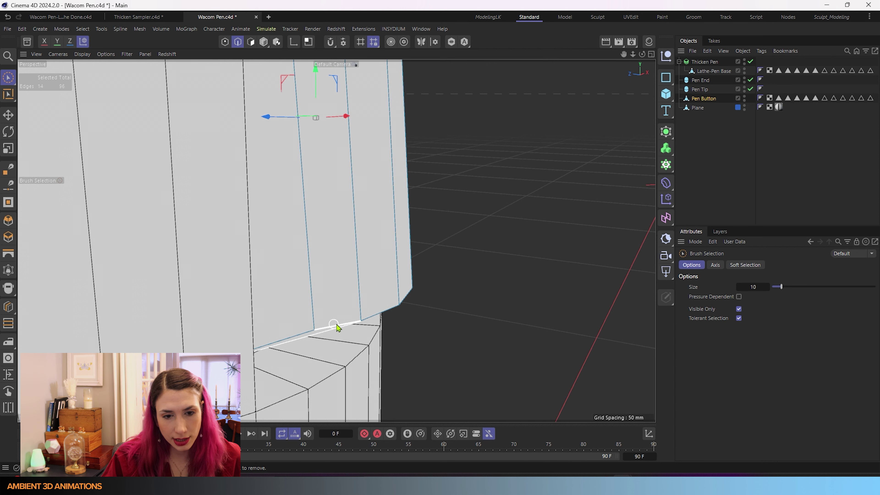
scroll(340, 321, "up", 3)
mouse_move(345, 324)
left_mouse_down()
mouse_move(415, 320)
mouse_move(413, 309)
mouse_move(399, 312)
mouse_move(409, 313)
left_mouse_up()
left_click_drag(322, 269, 297, 308, "alt")
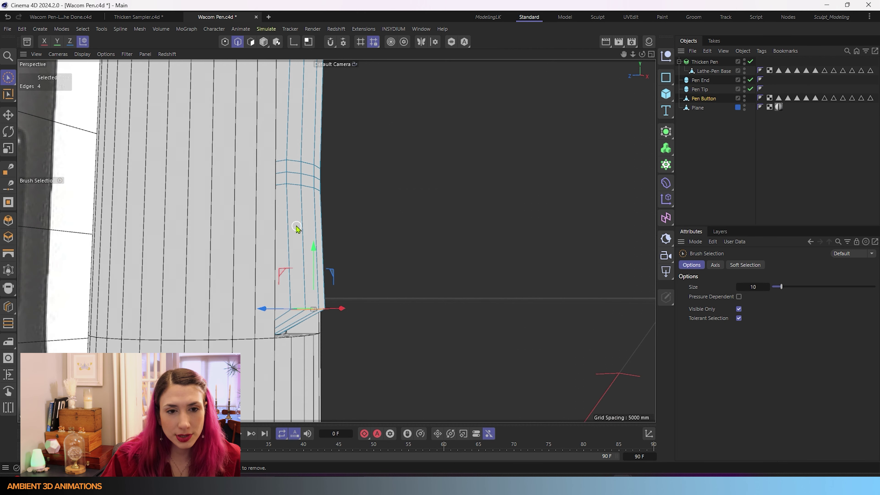
left_click_drag(297, 229, 366, 317, "alt")
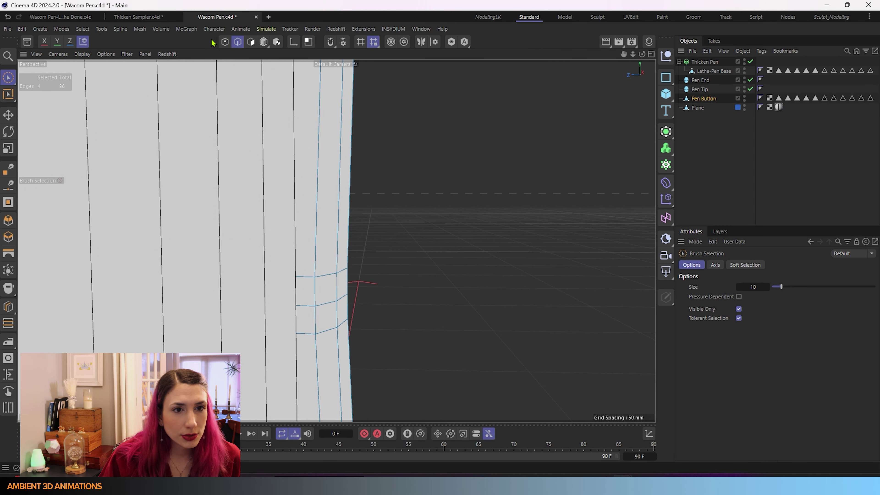
left_click(323, 305)
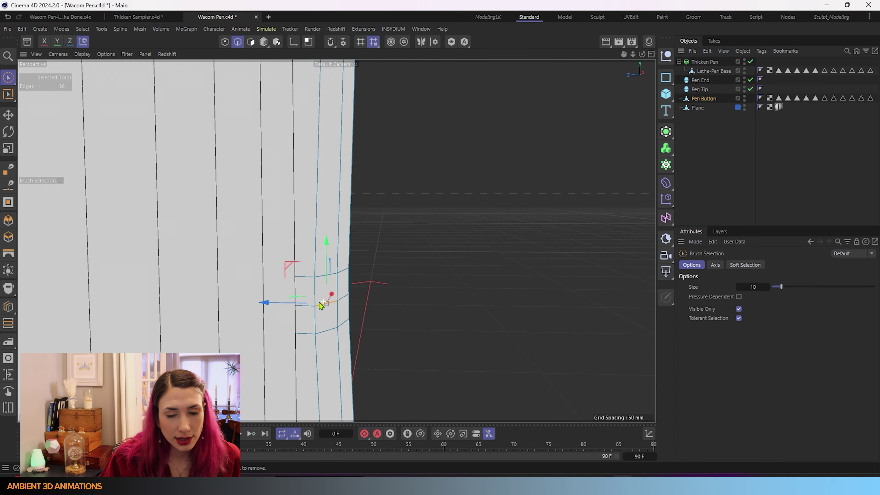
scroll(229, 300, "up", 5)
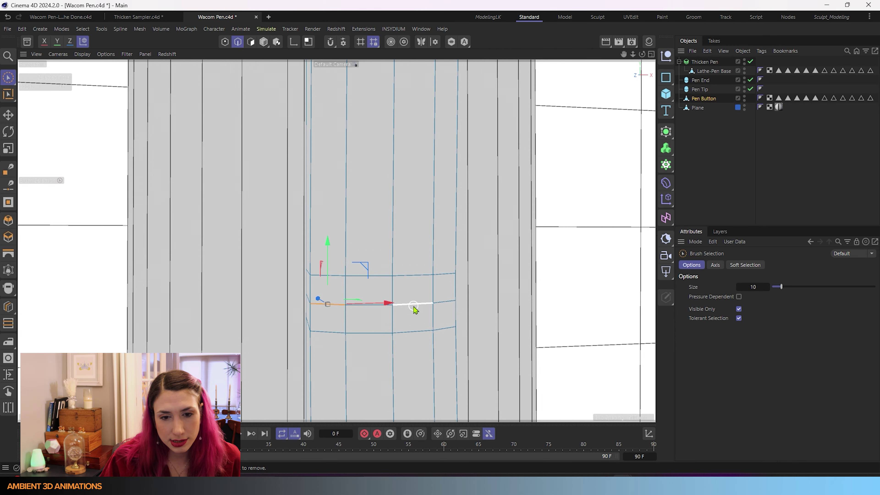
left_click(414, 307, "shift")
left_click(369, 305, "shift")
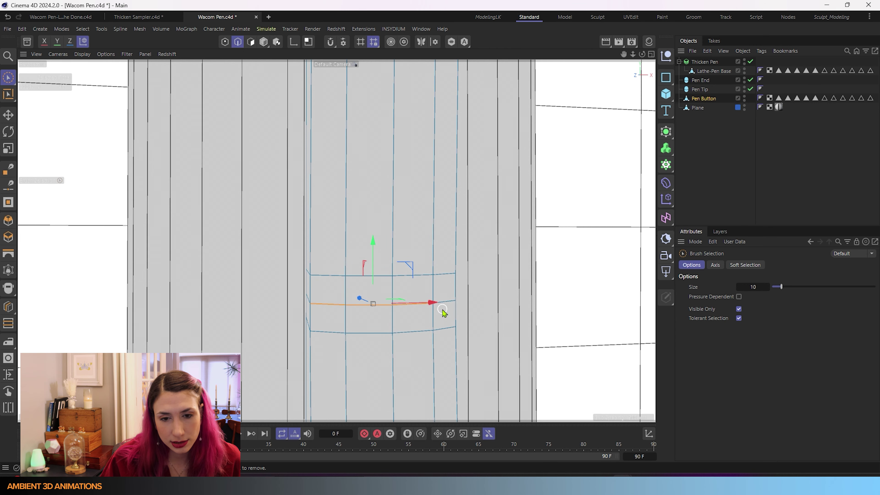
left_click_drag(430, 313, 467, 347, "alt")
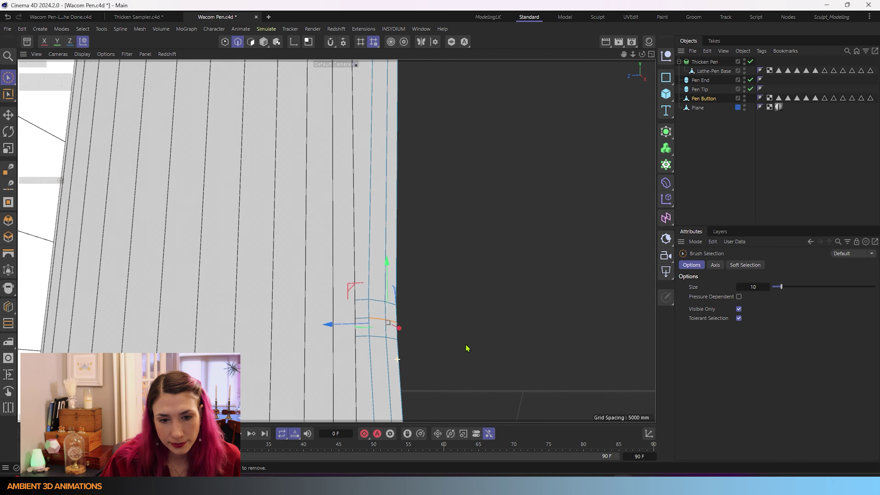
left_click_drag(334, 331, 326, 331)
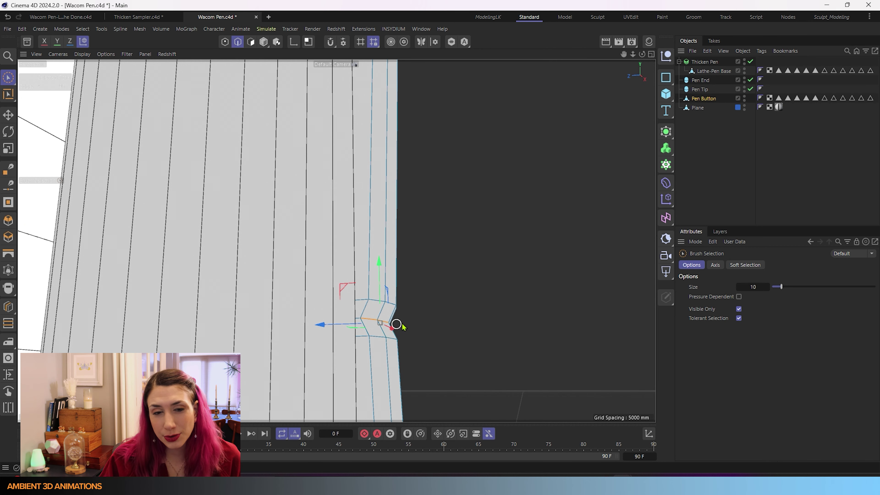
scroll(394, 324, "down", 3)
left_click_drag(465, 304, 423, 315, "alt")
scroll(332, 333, "up", 2)
mouse_move(332, 334)
left_mouse_down("alt")
mouse_move(275, 340)
mouse_move(338, 346)
mouse_move(304, 348)
mouse_move(347, 341)
left_mouse_up("alt")
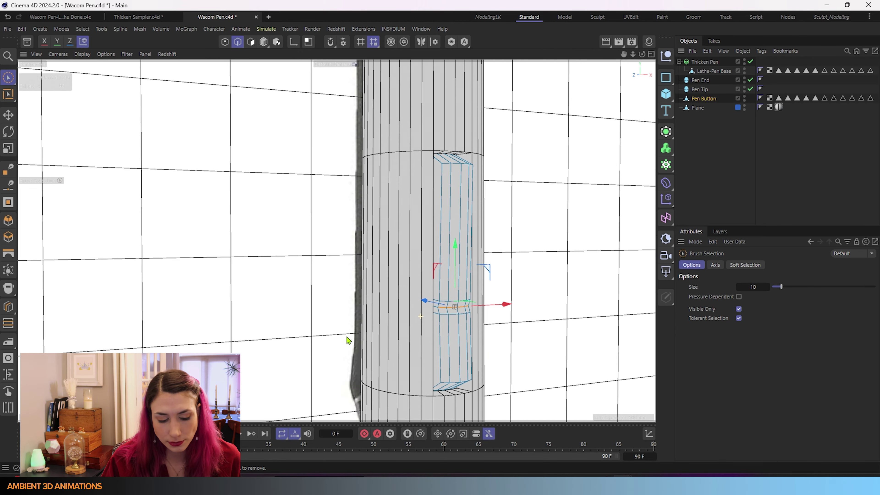
scroll(460, 335, "up", 4)
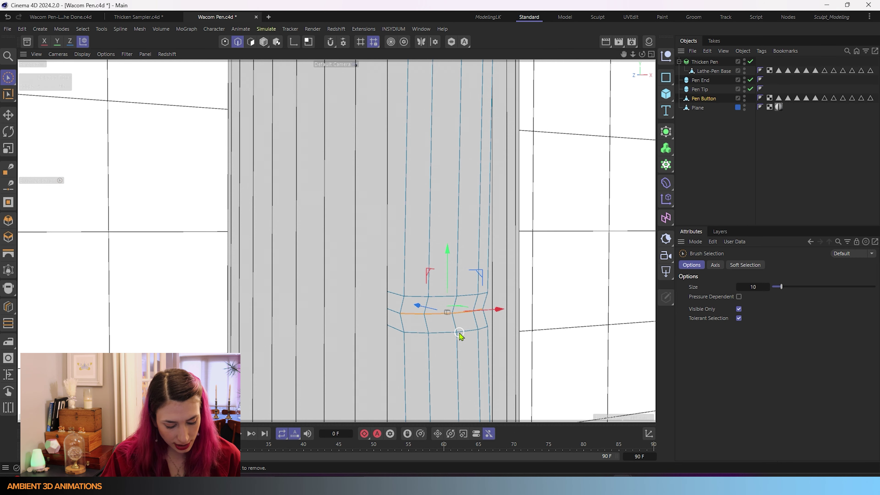
- Try a small trial bevel on the button's edge ring, then deselect it
right_click(460, 335)
left_click(461, 336)
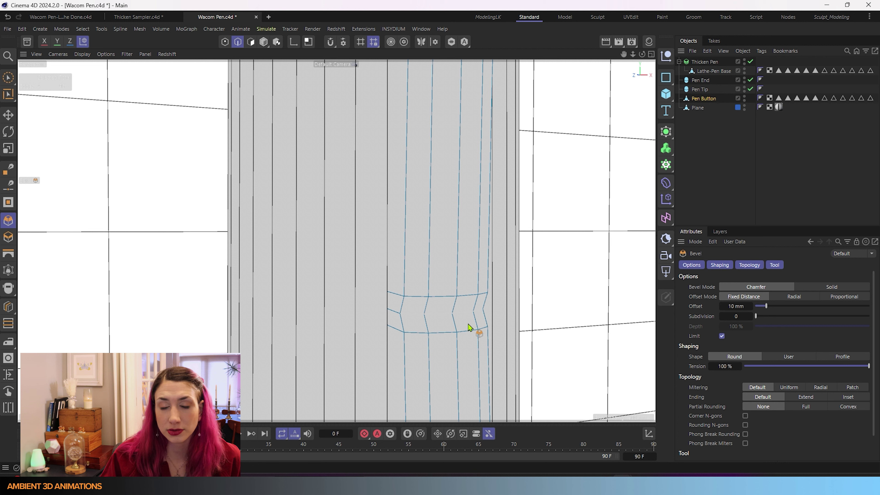
left_click_drag(442, 313, 463, 313)
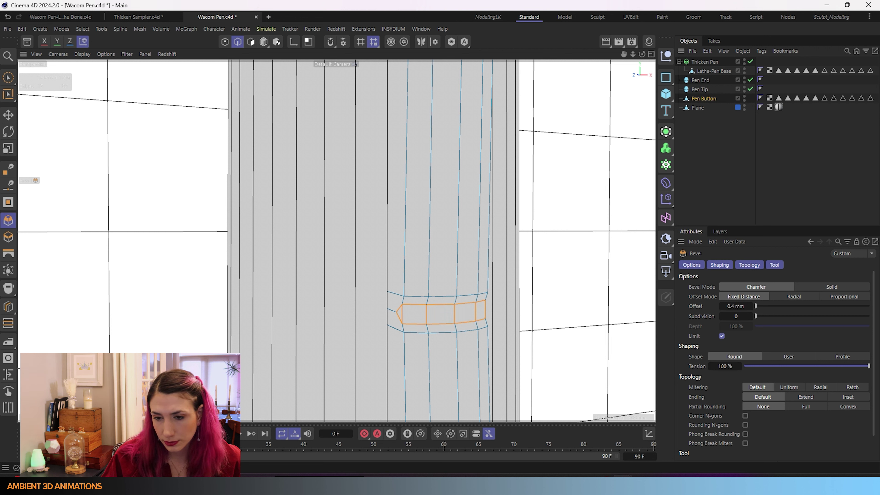
left_click(467, 330)
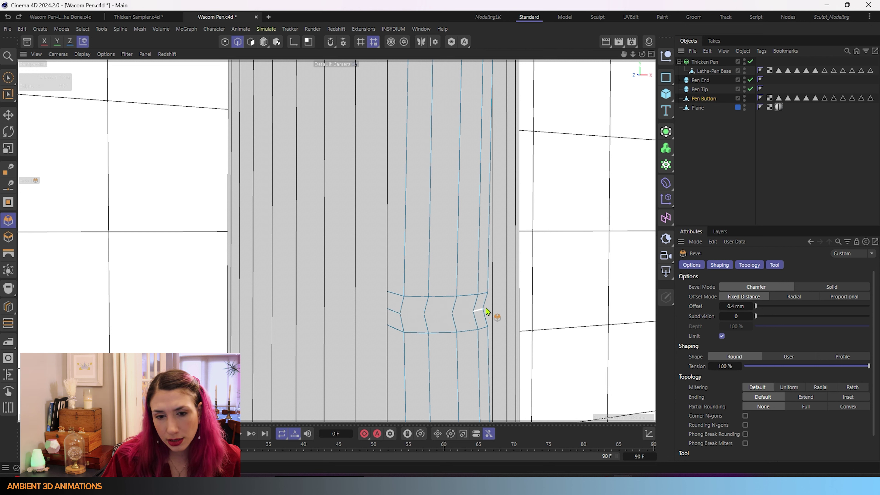
- Loop-select the horizontal loop and bevel it to a 0.48 mm offset with 3 subdivisions
right_click(485, 321)
left_click(499, 314)
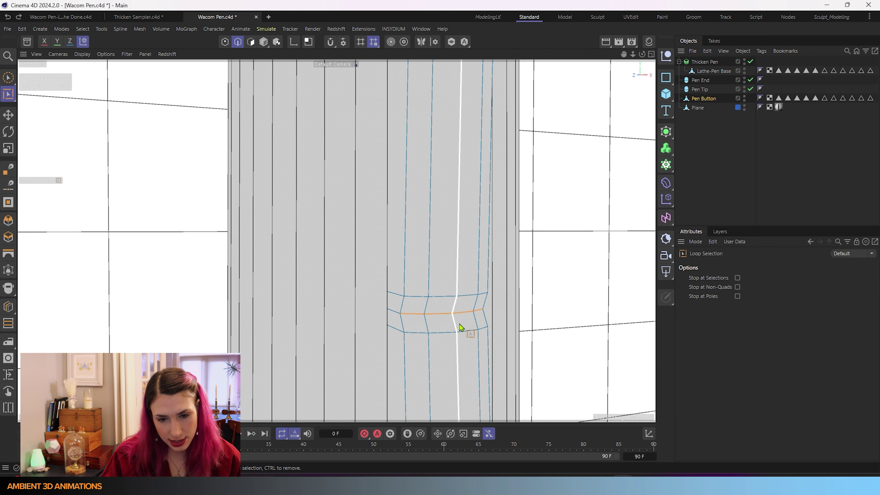
left_click(446, 314)
right_click(482, 330)
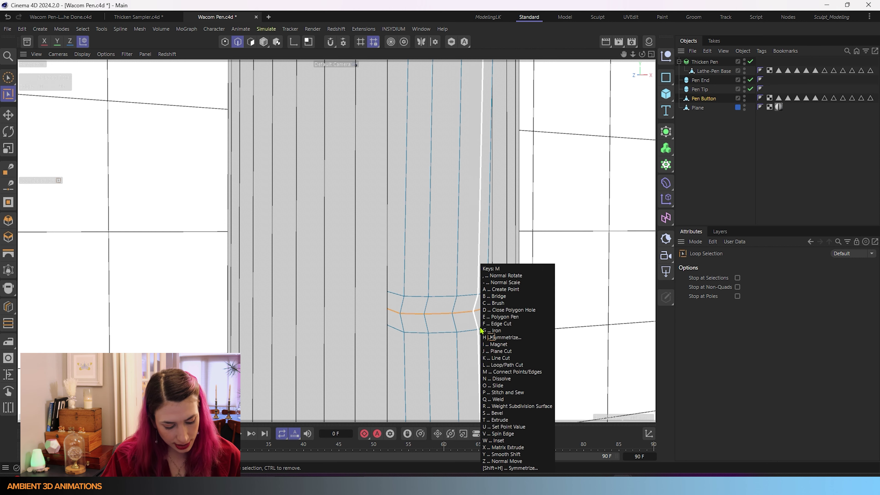
left_click(495, 305)
mouse_move(477, 298)
left_mouse_down()
mouse_move(457, 302)
mouse_move(480, 302)
left_mouse_up()
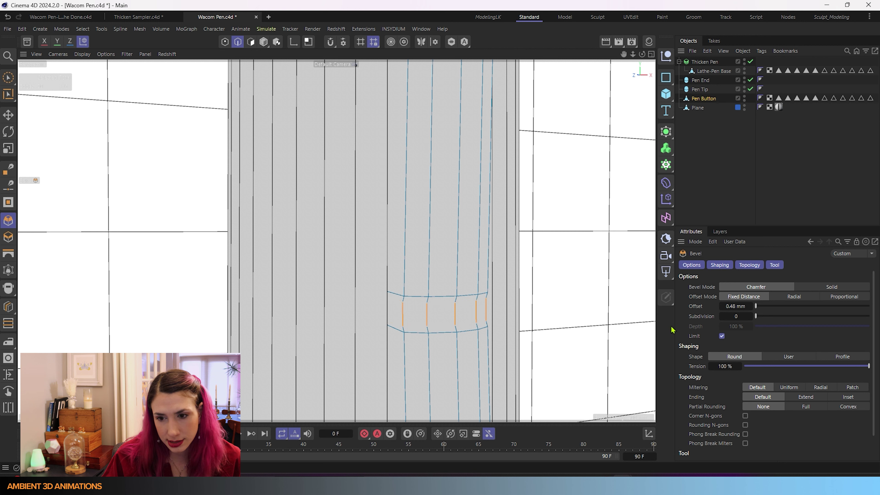
left_click(751, 316)
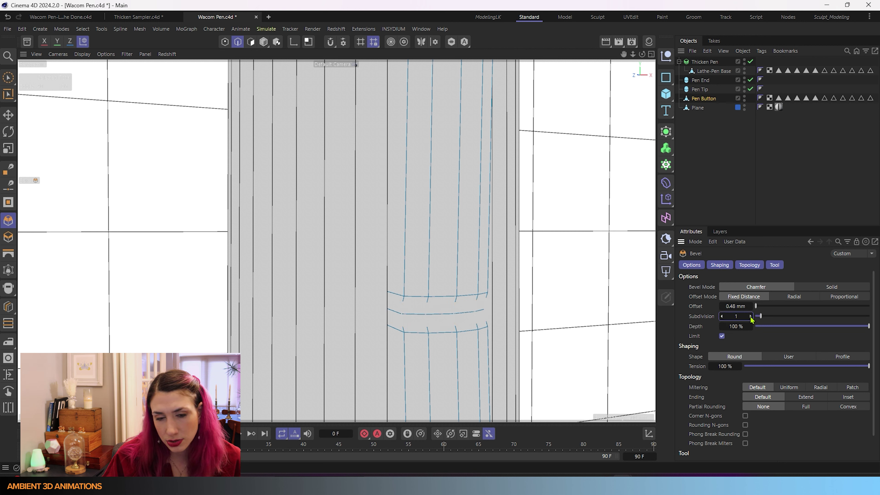
left_click(751, 316)
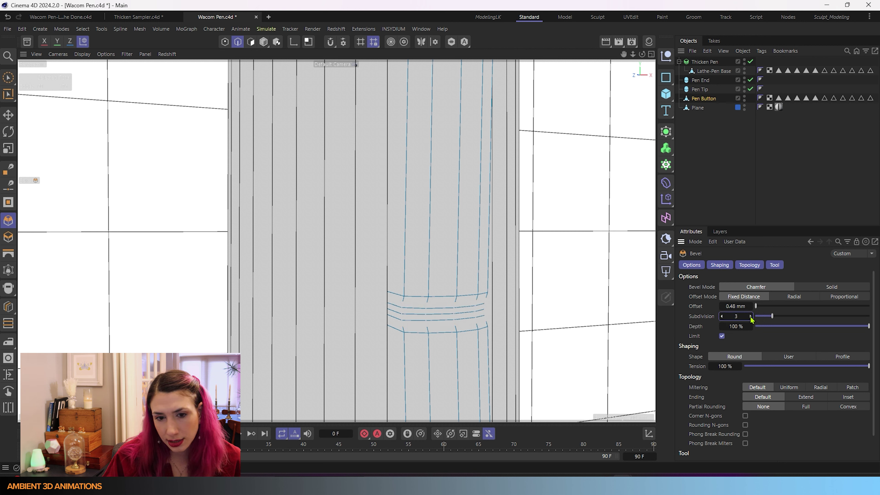
left_click_drag(435, 308, 533, 350, "alt")
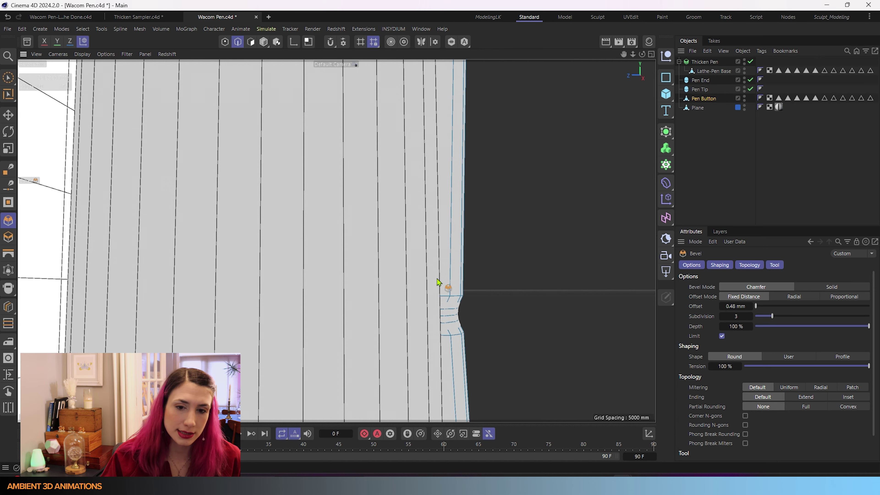
left_click_drag(450, 316, 312, 319, "alt")
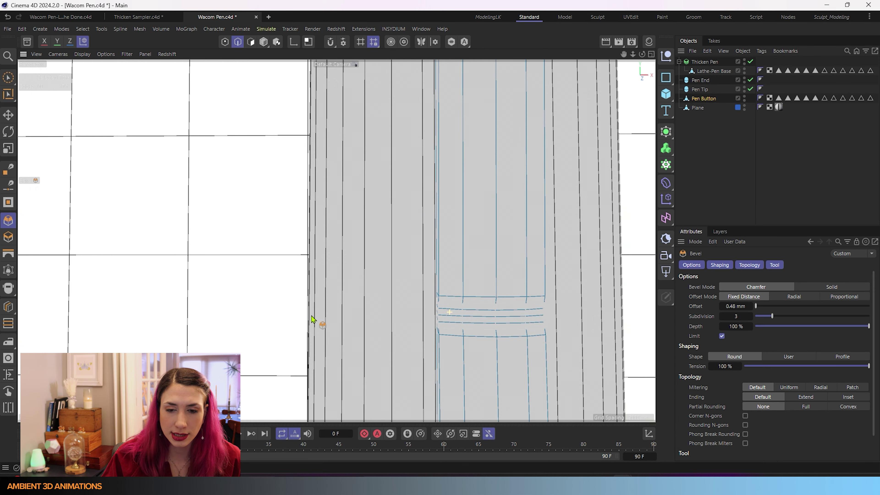
- Loop-select the button's long vertical side loop and bevel it with a 0.37 mm offset
scroll(315, 319, "down", 3)
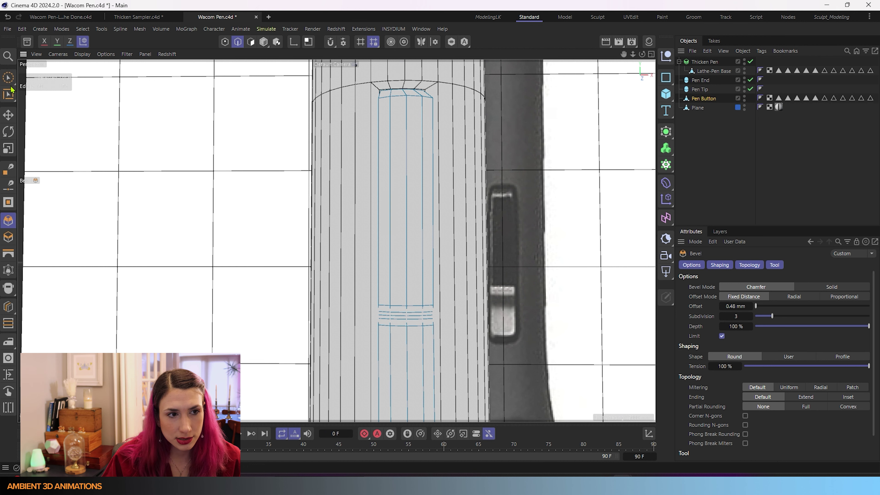
left_click(11, 81)
double_click(406, 315)
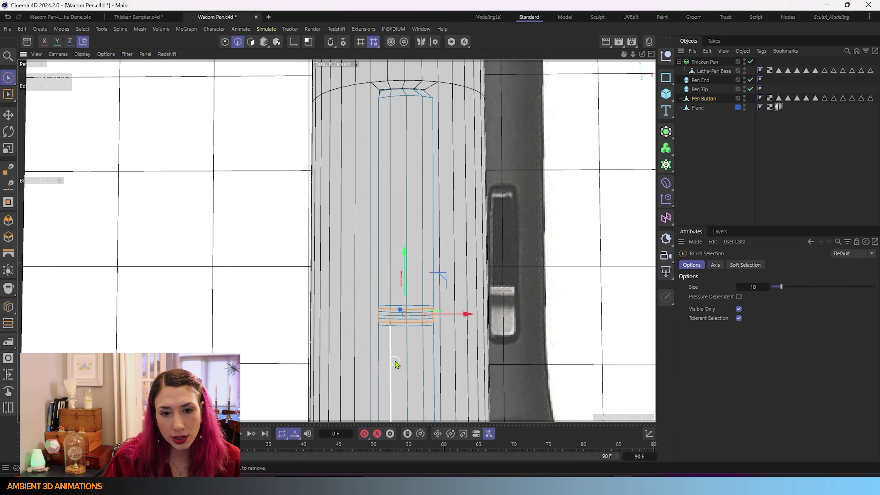
left_click_drag(393, 364, 431, 363, "alt")
key("u")
key("l")
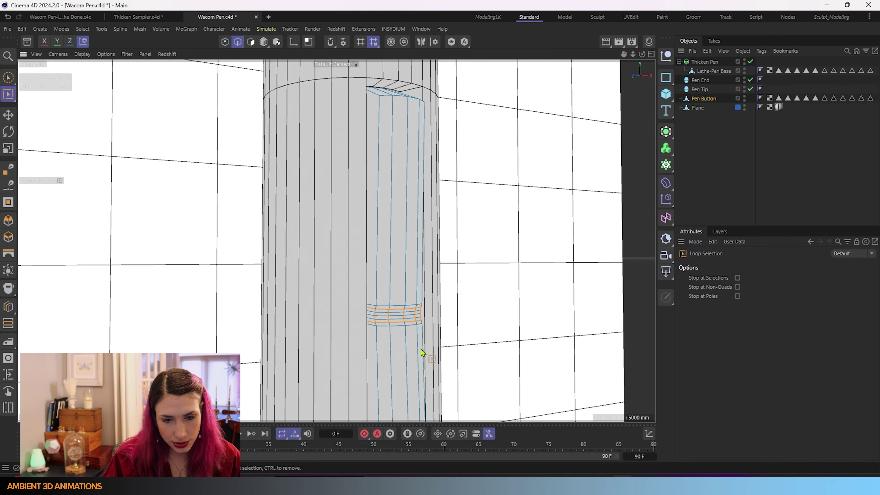
left_click(380, 293)
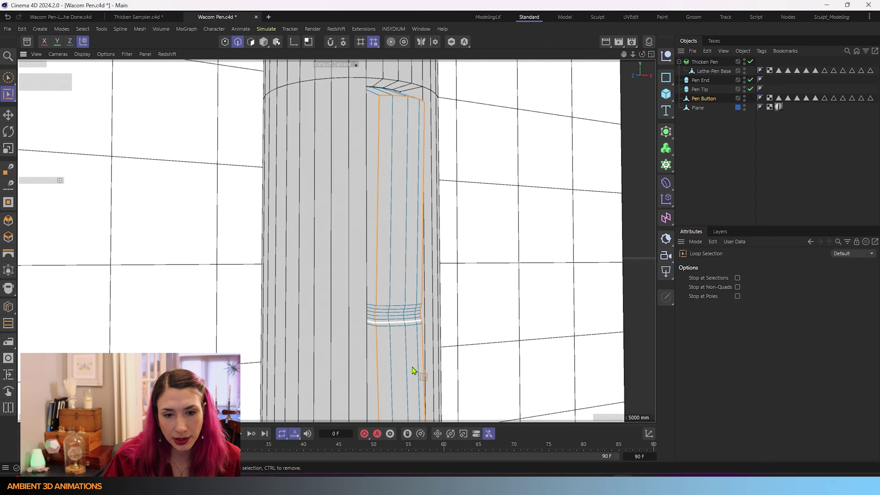
key("m")
key("s")
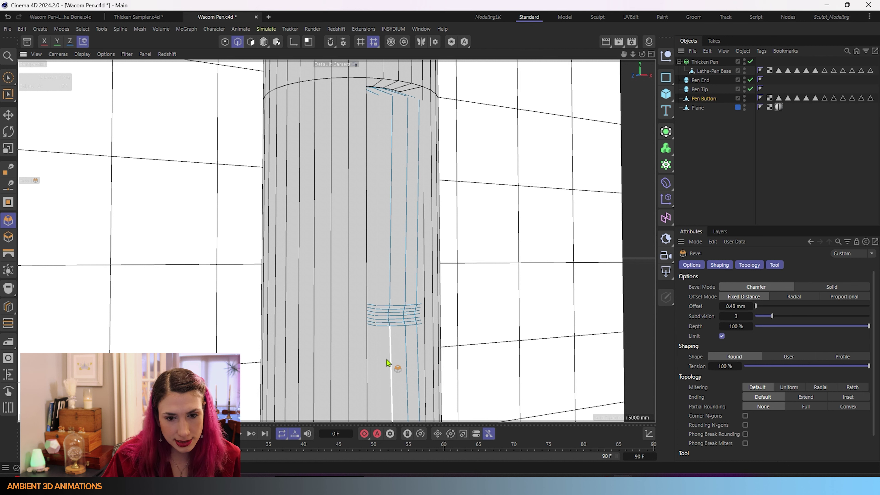
left_click_drag(389, 362, 377, 362)
middle_click(403, 373)
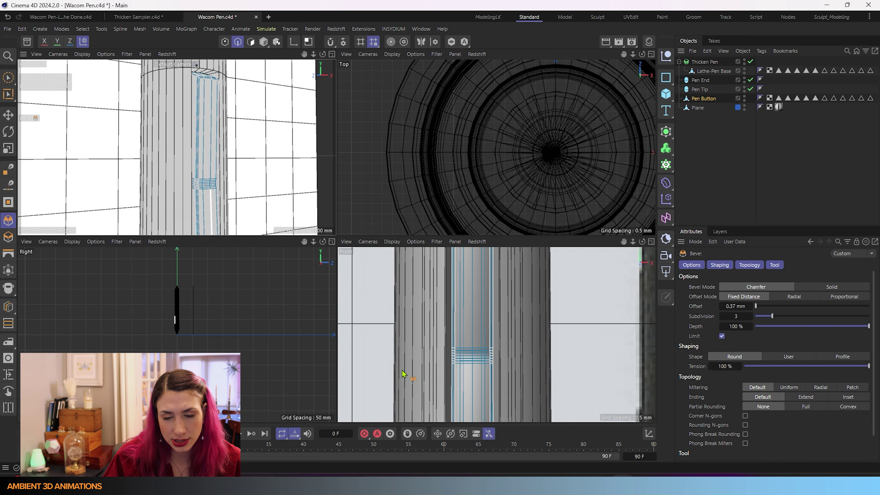
middle_click(479, 357)
key("o")
middle_click_drag(458, 359, 338, 310, "alt")
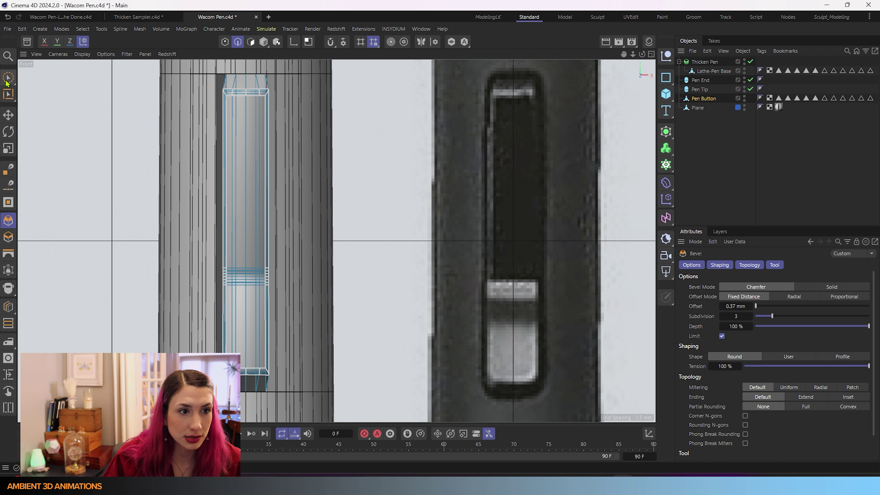
middle_click(226, 210)
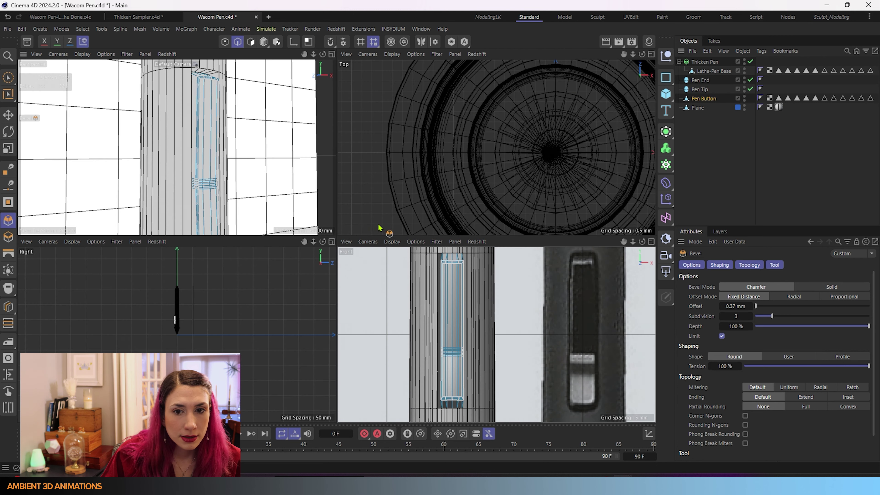
middle_click(243, 144)
left_click_drag(242, 144, 455, 232, "alt")
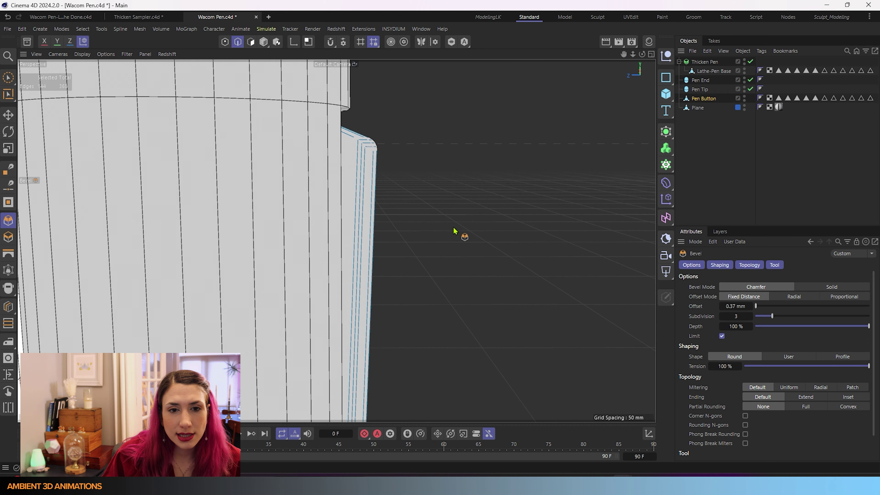
- Box-select the points at the pen button's top end and scale them to about 86% width
left_click(10, 77)
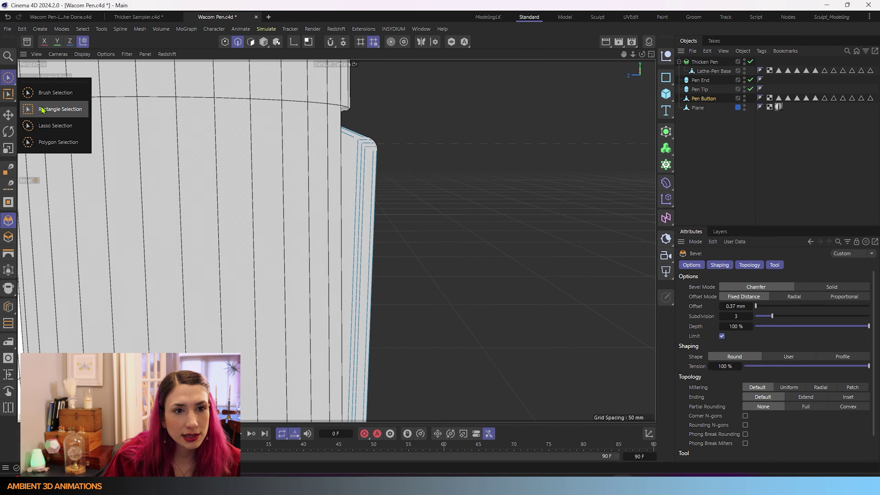
left_click(41, 110)
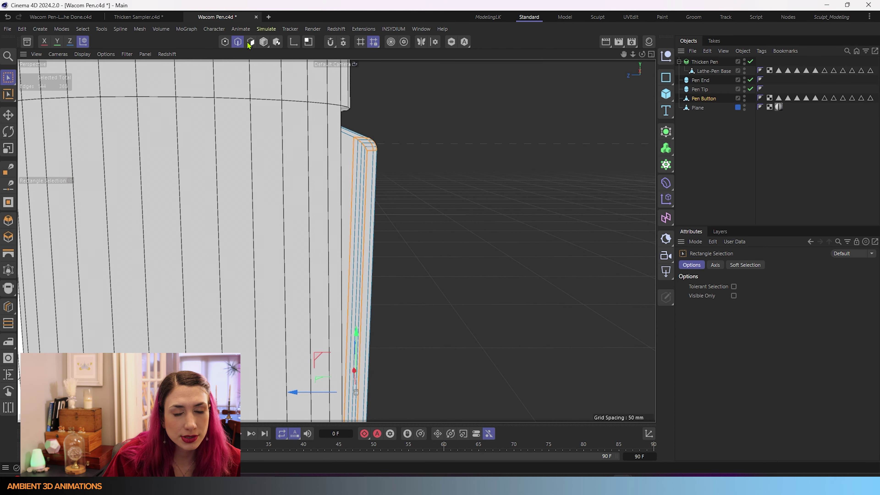
left_click(223, 43)
left_click_drag(346, 118, 383, 162)
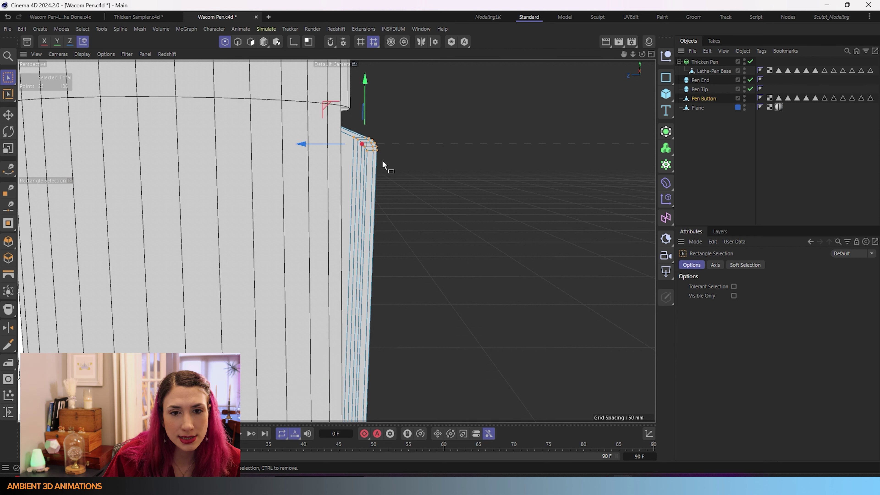
middle_click(442, 227)
middle_click(485, 323)
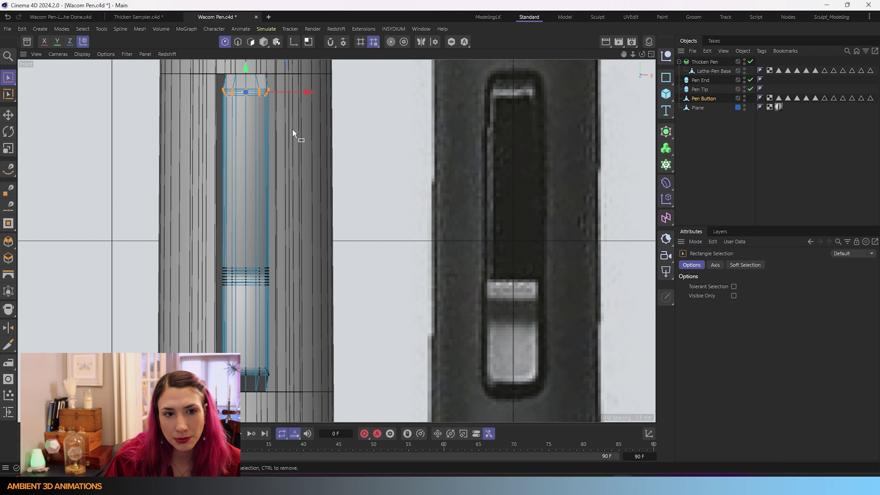
key("t")
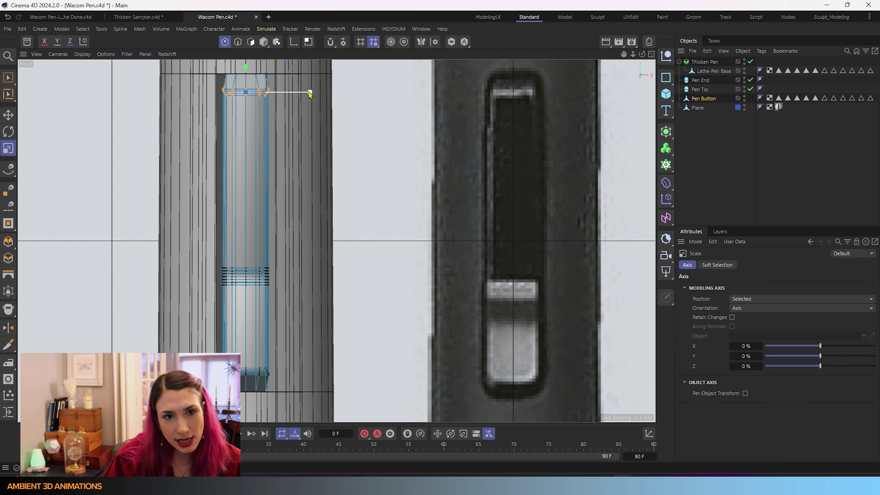
left_click_drag(310, 94, 300, 96)
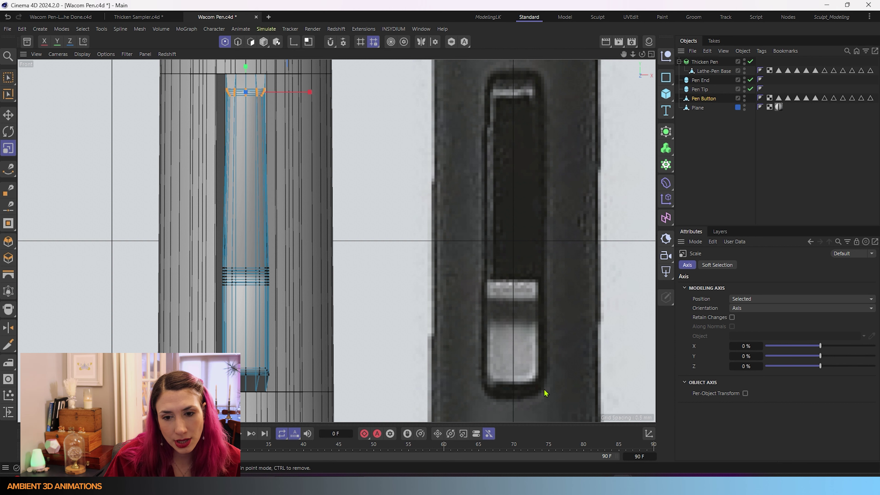
- Return to Brush Selection in Edges mode, deselect the button edges, and inspect in perspective
scroll(300, 307, "down", 3)
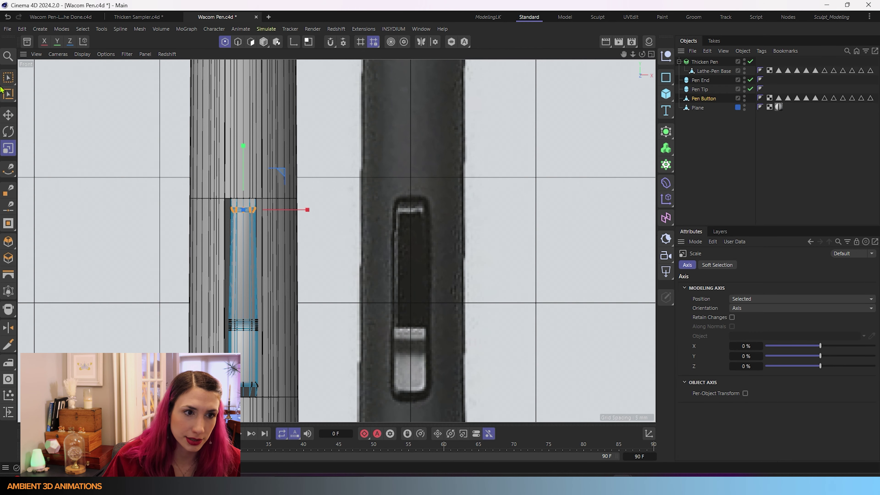
left_click_drag(9, 77, 31, 92)
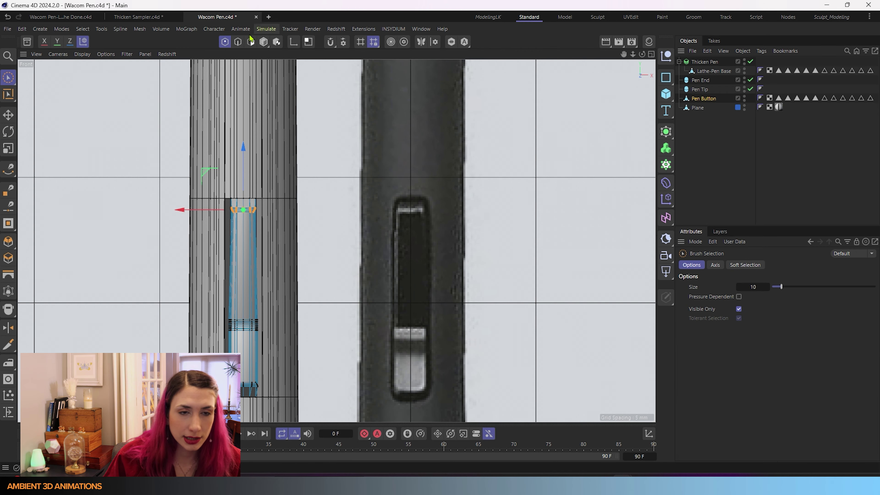
left_click(238, 41)
left_click(322, 212)
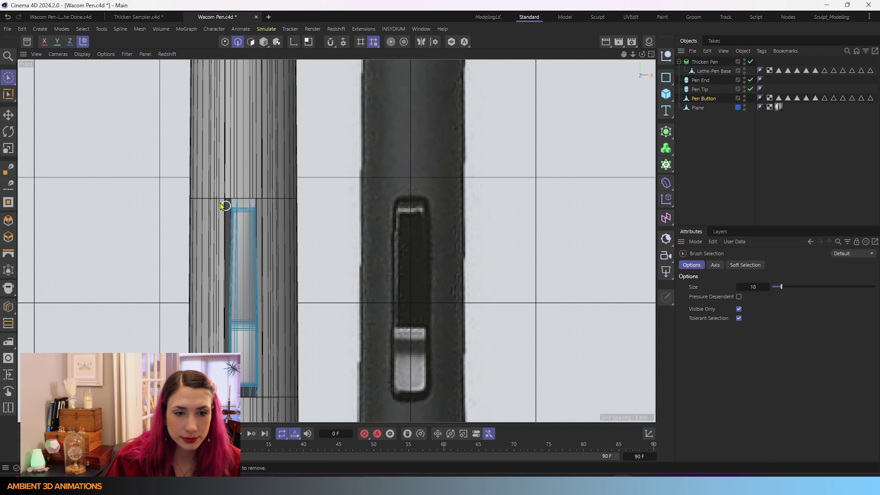
middle_click(214, 199)
middle_click(175, 175)
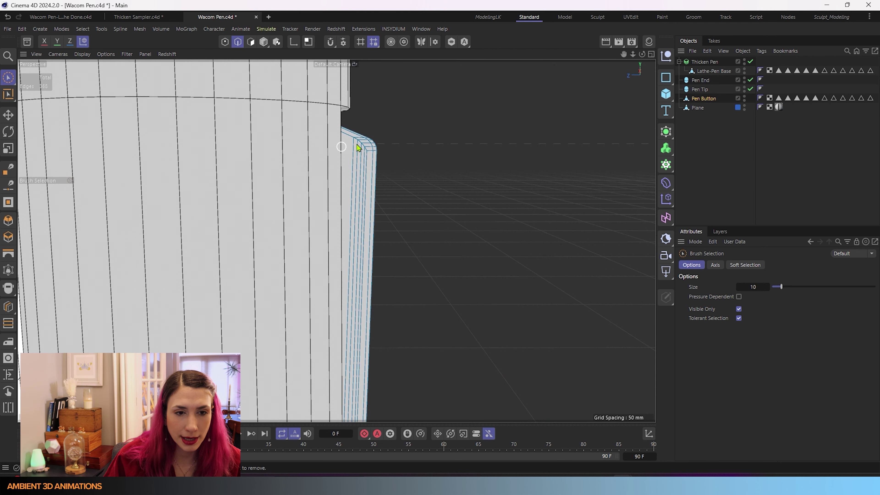
mouse_move(380, 148)
left_mouse_down("alt")
mouse_move(305, 157)
mouse_move(364, 152)
mouse_move(330, 191)
mouse_move(294, 157)
left_mouse_up("alt")
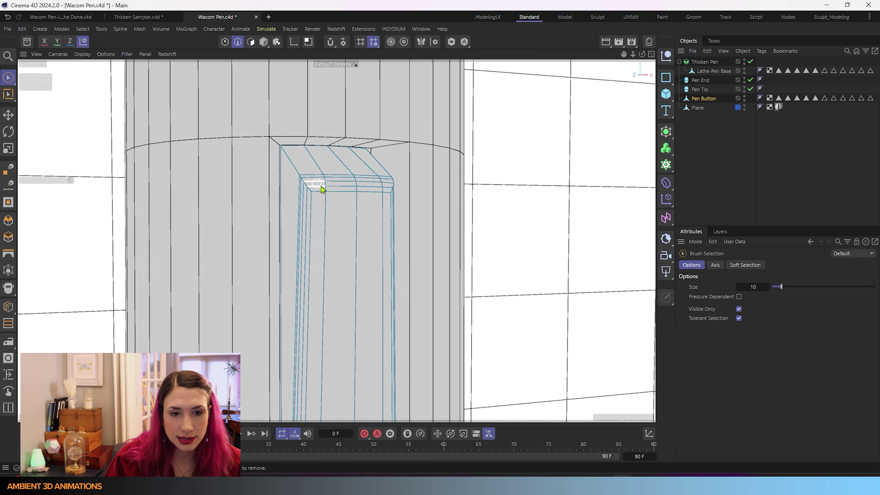
- Loop-select the edge loop at the pen button's upper end with U~L
left_click_drag(375, 189, 301, 190, "alt")
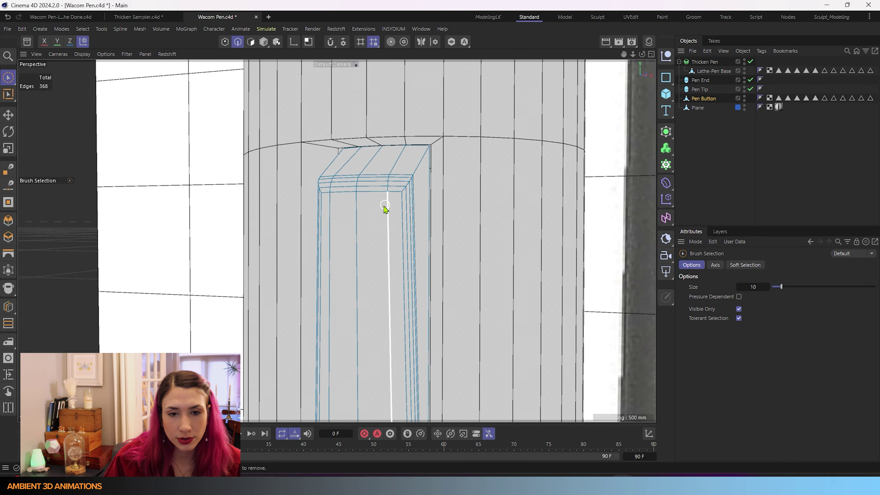
left_click_drag(385, 206, 387, 222, "alt")
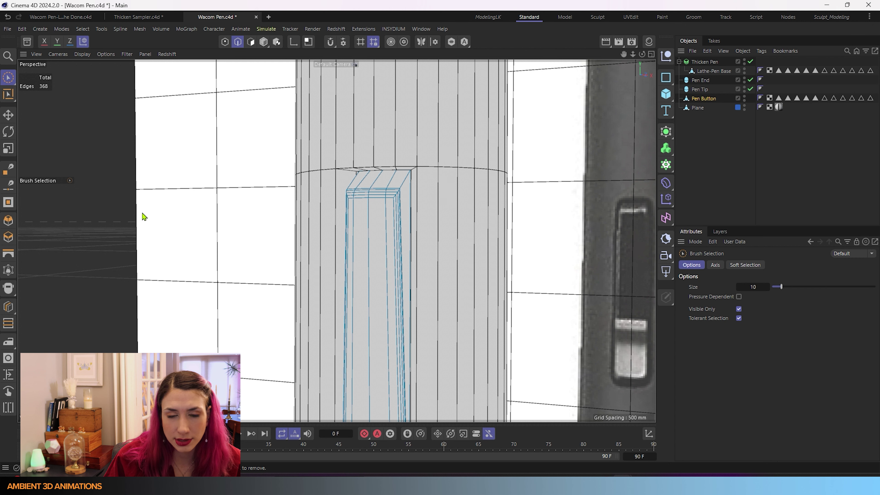
key("u")
key("l")
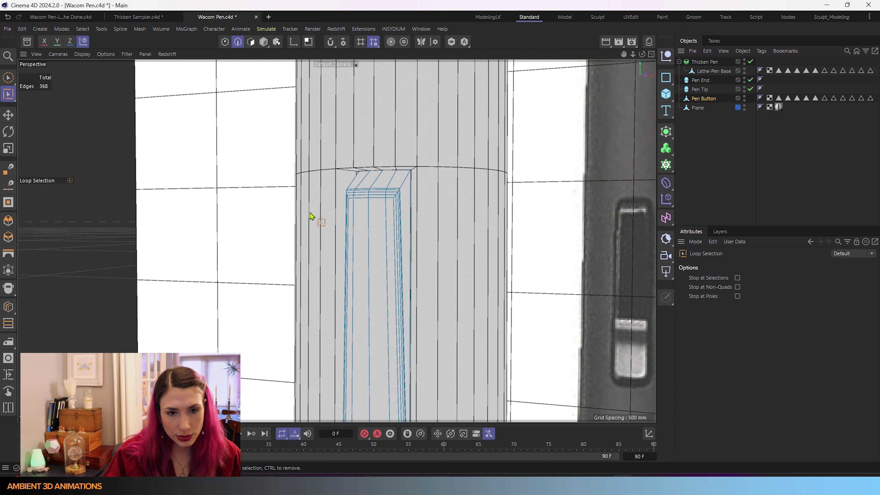
mouse_move(342, 237)
left_mouse_down("alt")
mouse_move(352, 239)
mouse_move(363, 206)
left_mouse_up("alt")
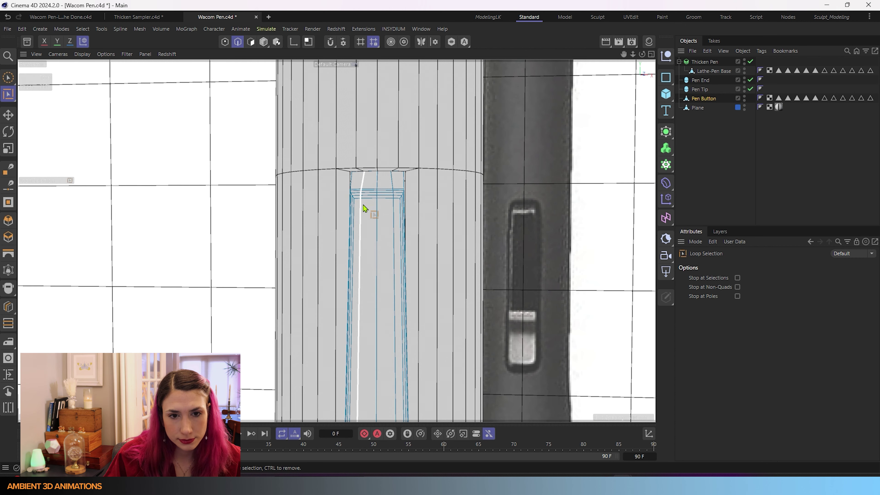
left_click(355, 184)
scroll(366, 303, "down", 3)
middle_click_drag(367, 305, 366, 130, "alt")
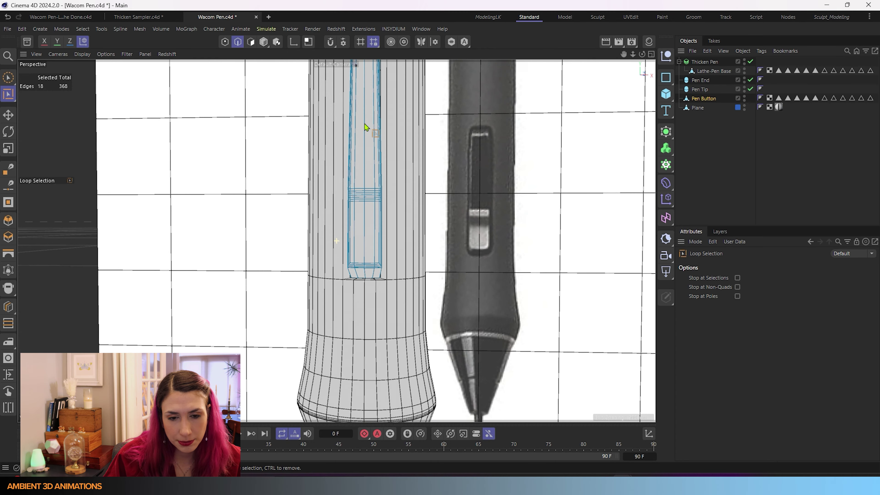
scroll(371, 243, "up", 2)
left_click_drag(371, 242, 367, 270, "alt")
scroll(365, 250, "up", 3)
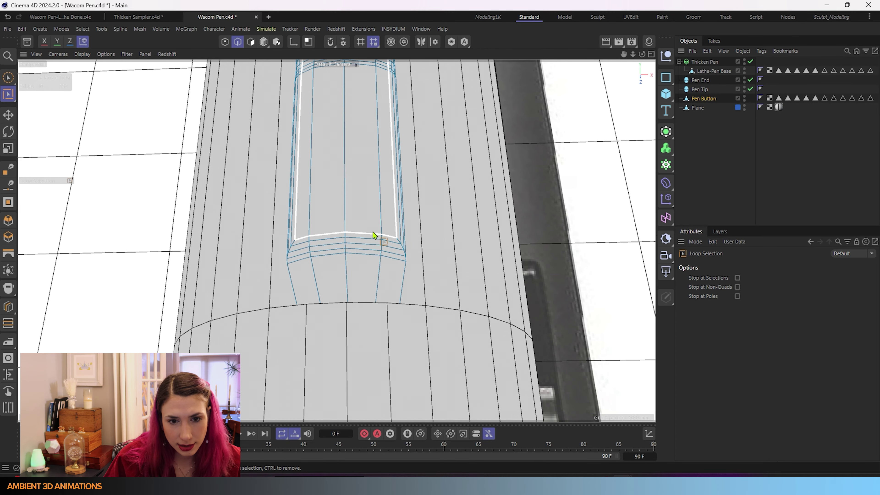
left_click(381, 295)
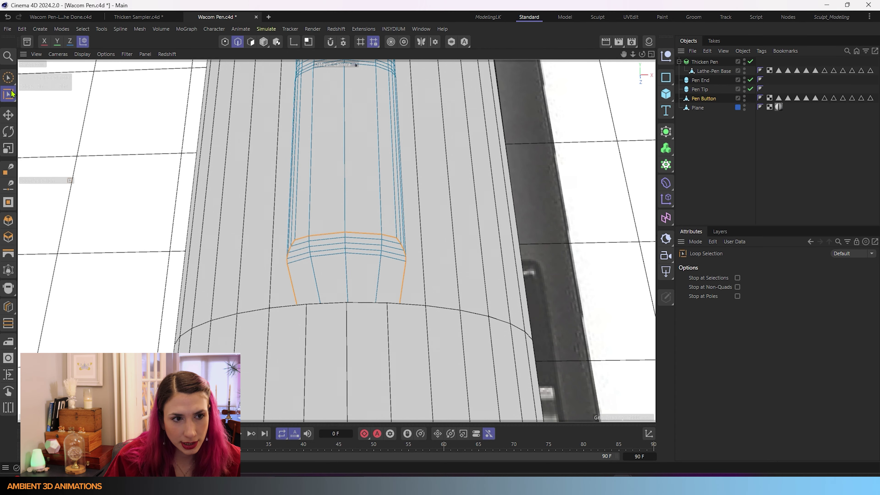
- With Brush Selection, deselect the bottom edge of the button's end, keeping the sides
left_click(8, 77)
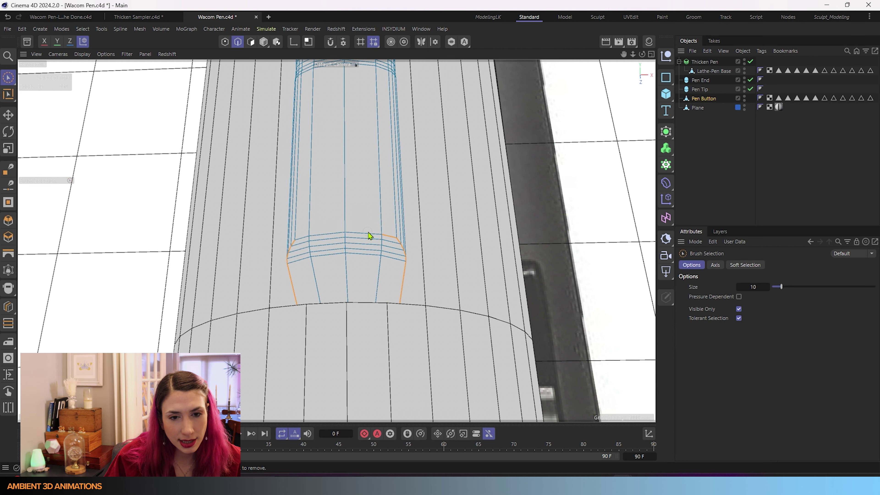
left_click_drag(354, 258, 338, 272, "alt")
left_click(310, 291, "ctrl")
scroll(377, 299, "down", 3)
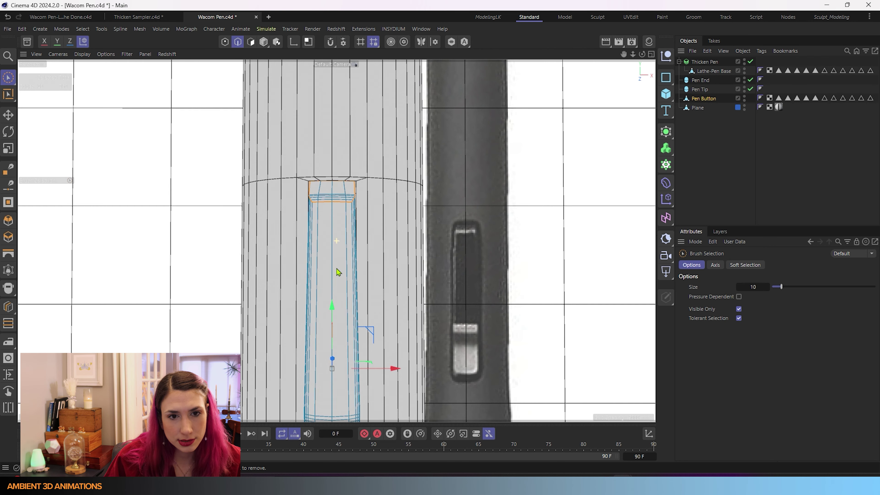
scroll(327, 197, "up", 5)
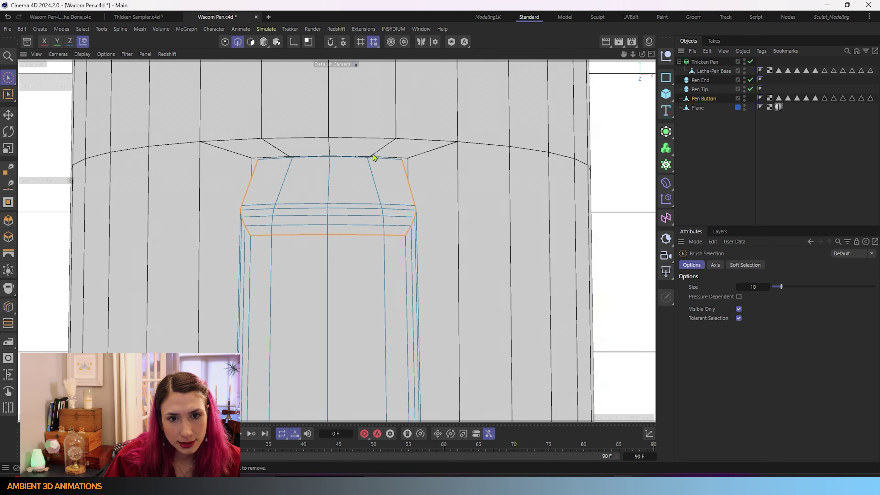
left_click(268, 236, "ctrl")
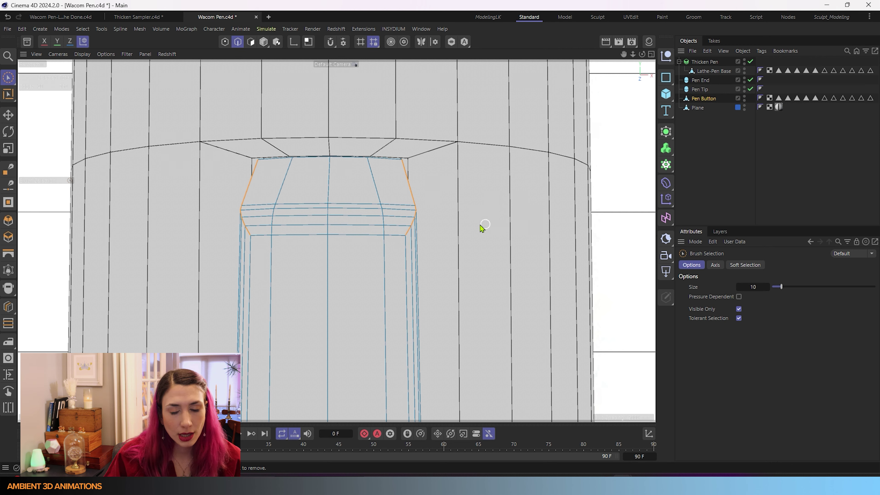
- Bevel the selected button end edges with 0.64 mm offset and 3 subdivisions, then deselect
key("m")
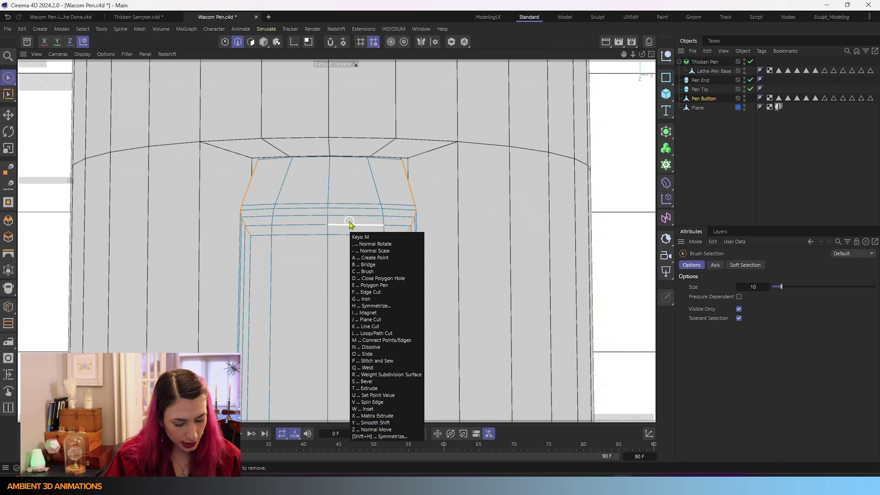
key("s")
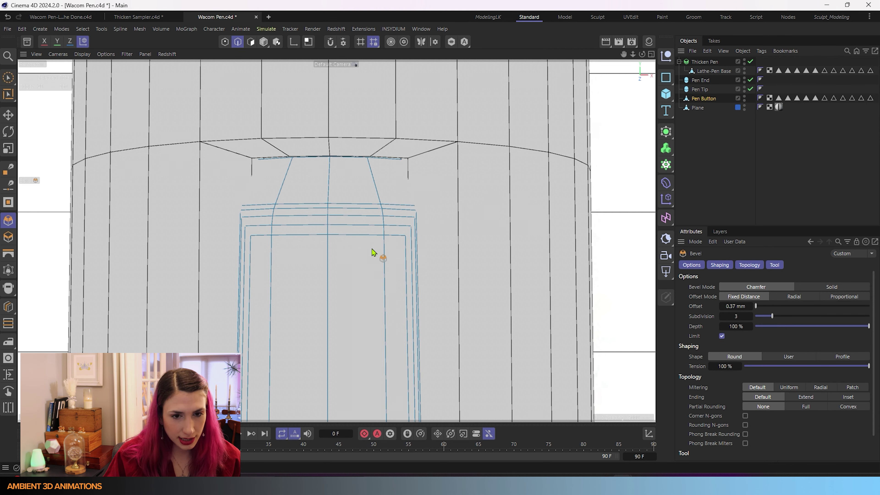
left_click_drag(360, 272, 388, 271)
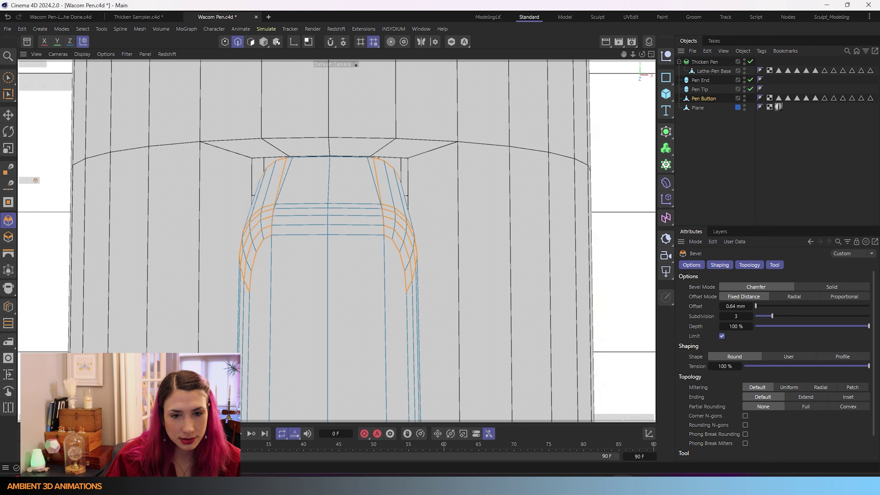
scroll(360, 271, "down", 6)
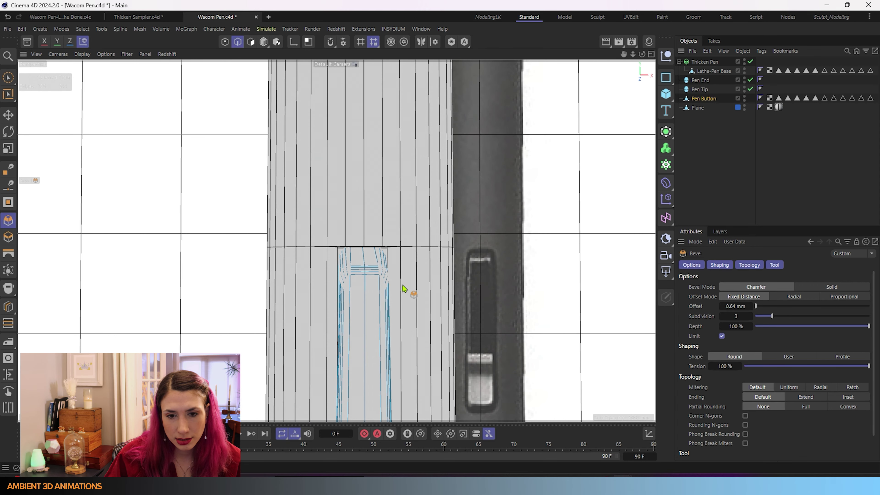
middle_click_drag(364, 154, 364, 87, "alt")
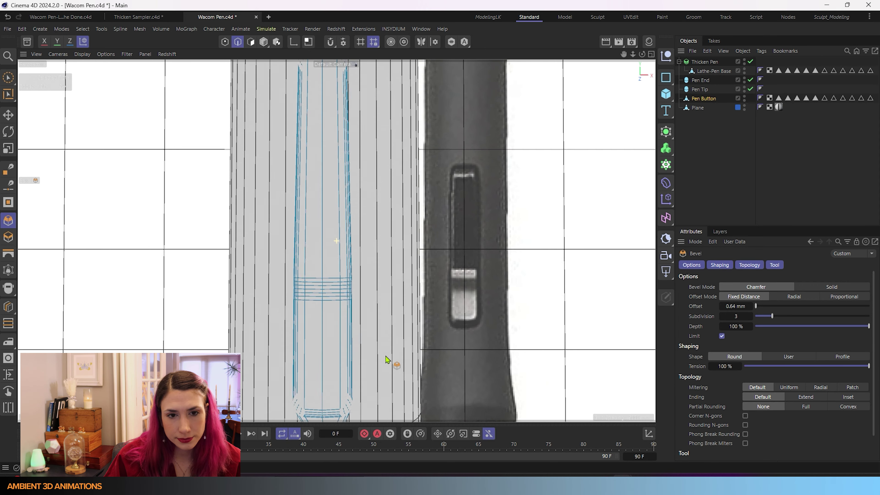
key("space")
left_click_drag(389, 360, 425, 262, "alt")
- Select Lathe-Pen Base and loop-cut a new edge at the dome's base, at 55.79% offset
key("ctrl+shift+z")
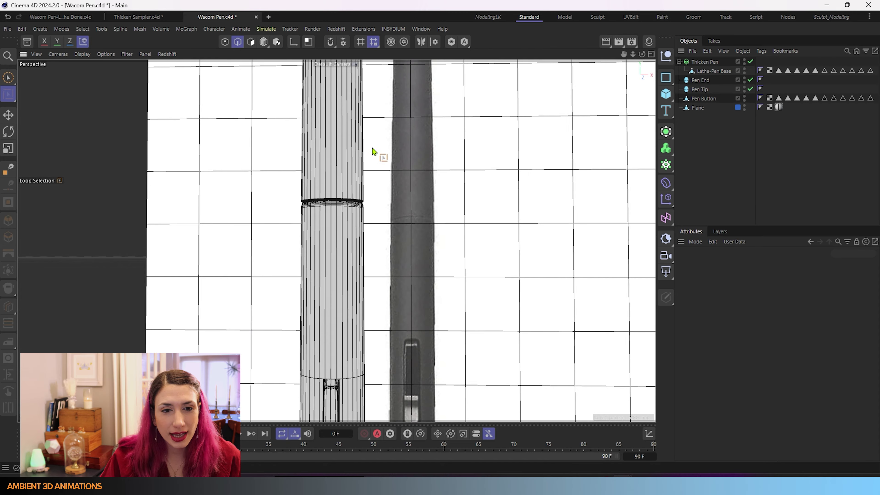
left_click_drag(369, 251, 391, 307, "alt")
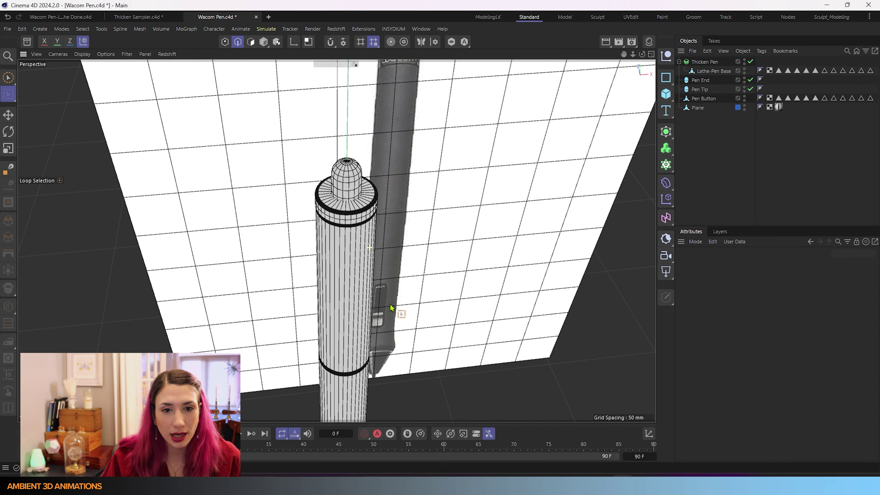
scroll(365, 182, "up", 3)
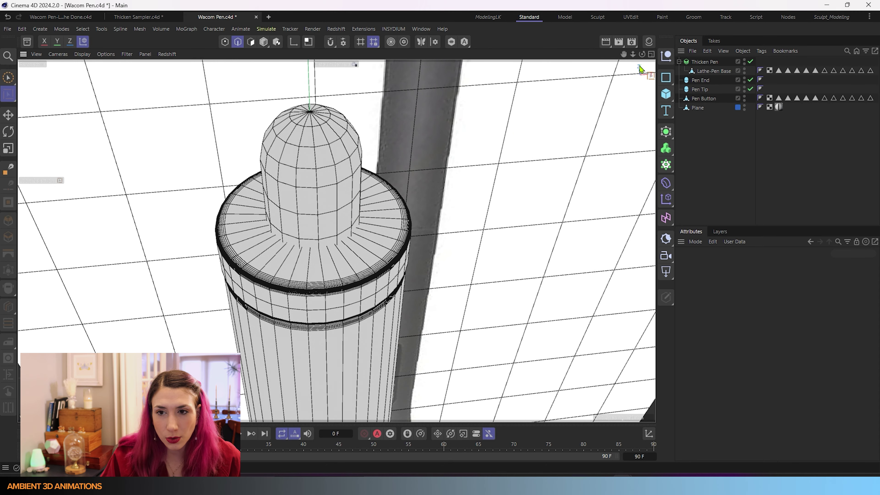
left_click(719, 72)
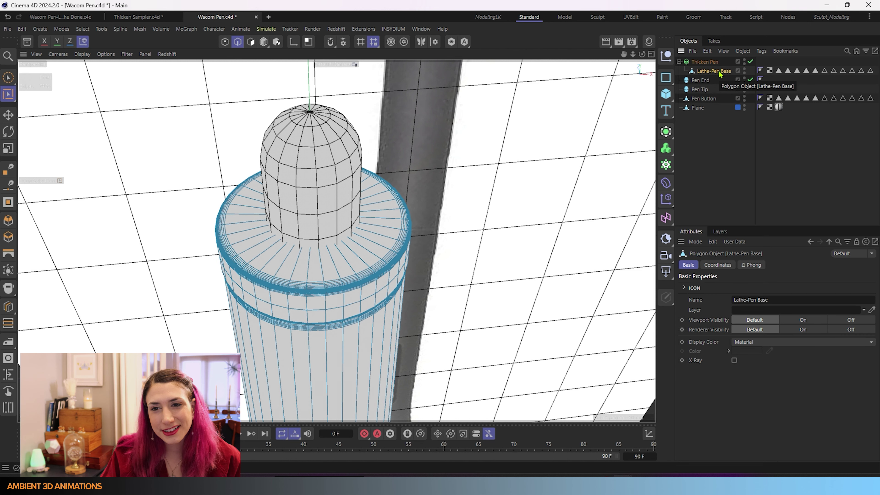
key("m")
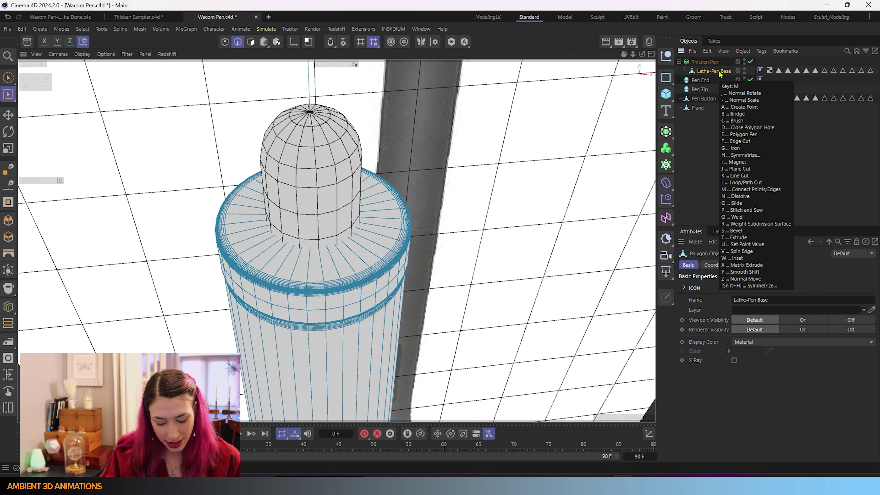
key("l")
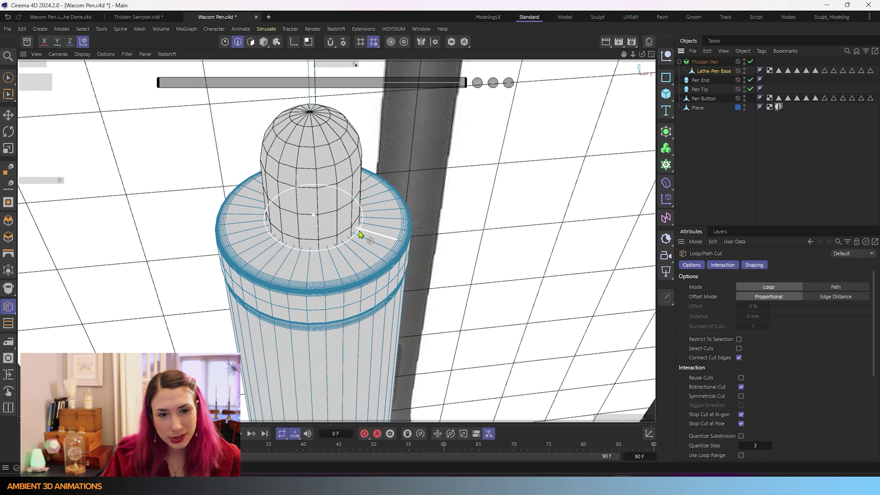
left_click(361, 234)
- Check the new polygon loop at the dome's base with Loop Selection, then deselect it
scroll(309, 218, "up", 3)
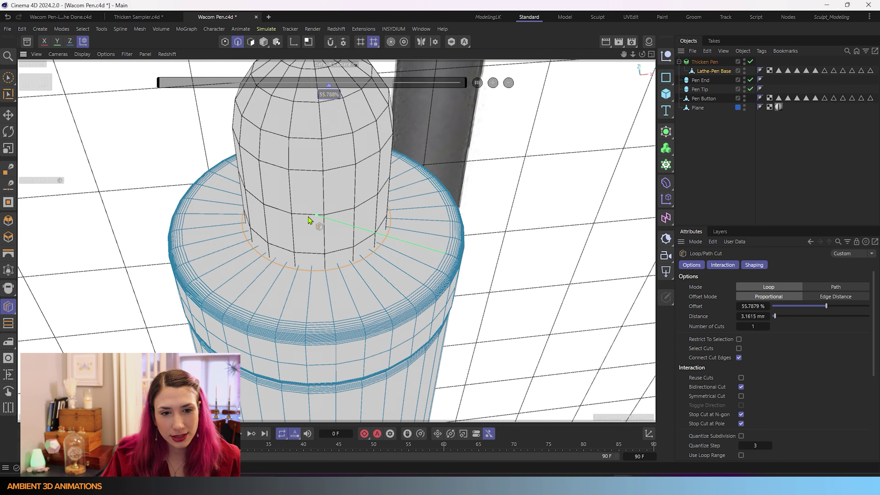
left_click(251, 42)
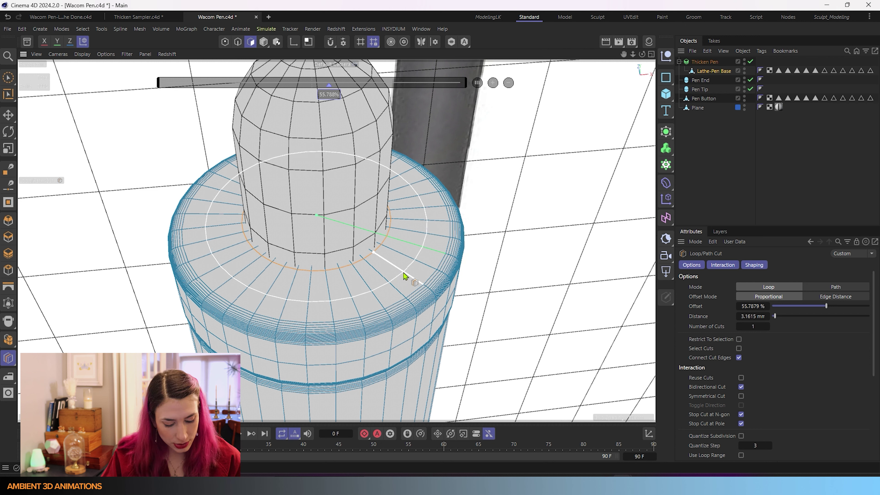
key("u")
key("l")
left_click(380, 237)
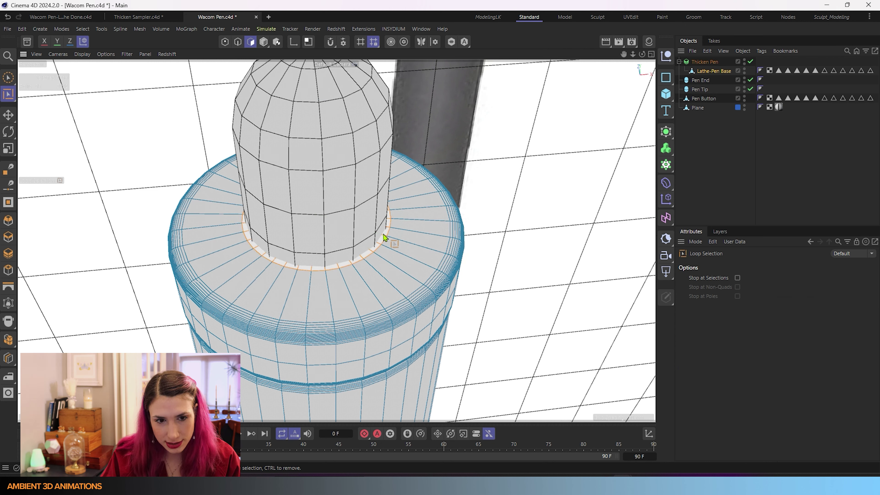
left_click(384, 238, "ctrl")
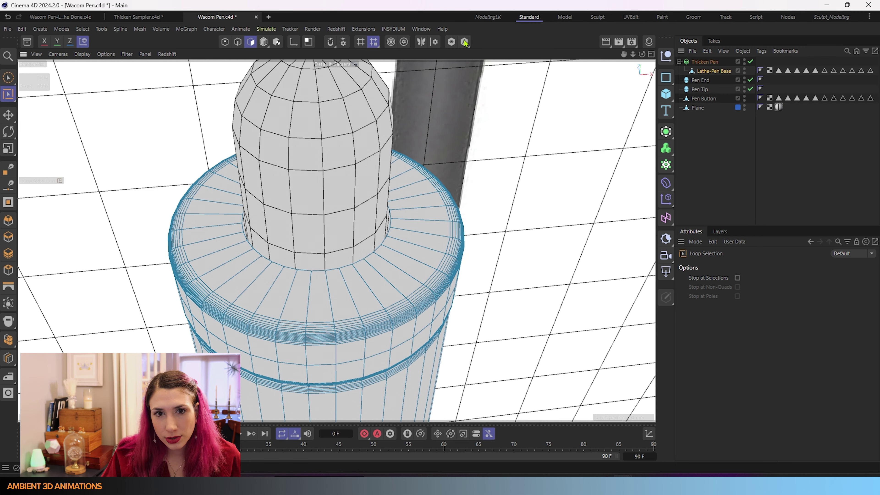
left_click(450, 42)
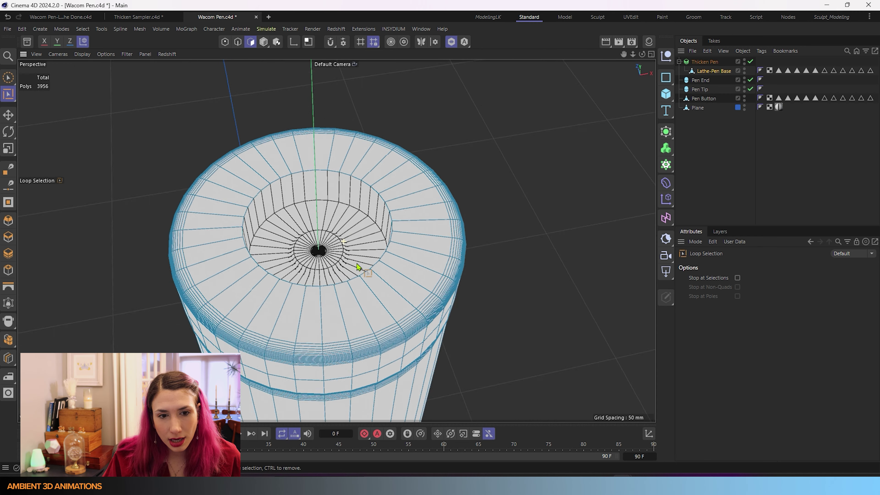
left_click(705, 62)
left_click_drag(316, 231, 361, 256, "alt")
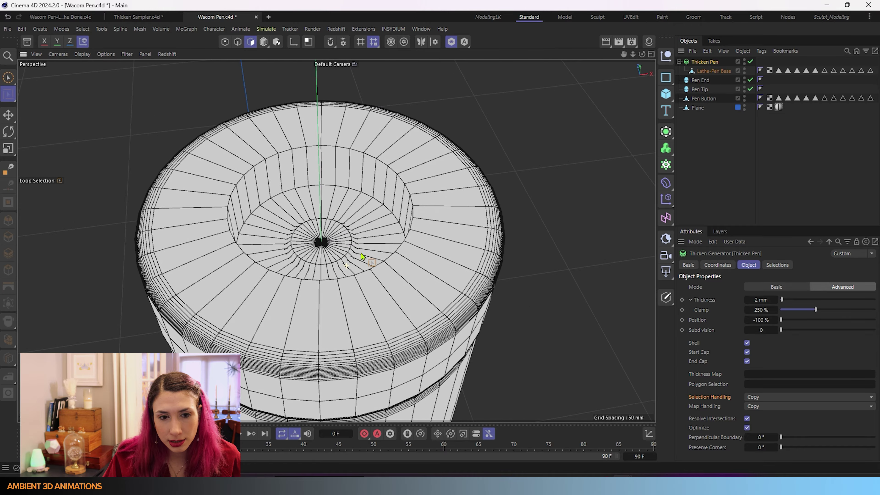
scroll(306, 222, "up", 3)
left_click_drag(306, 222, 337, 270, "alt")
scroll(353, 118, "up", 3)
scroll(335, 188, "down", 2)
scroll(338, 278, "up", 2)
scroll(359, 308, "down", 5)
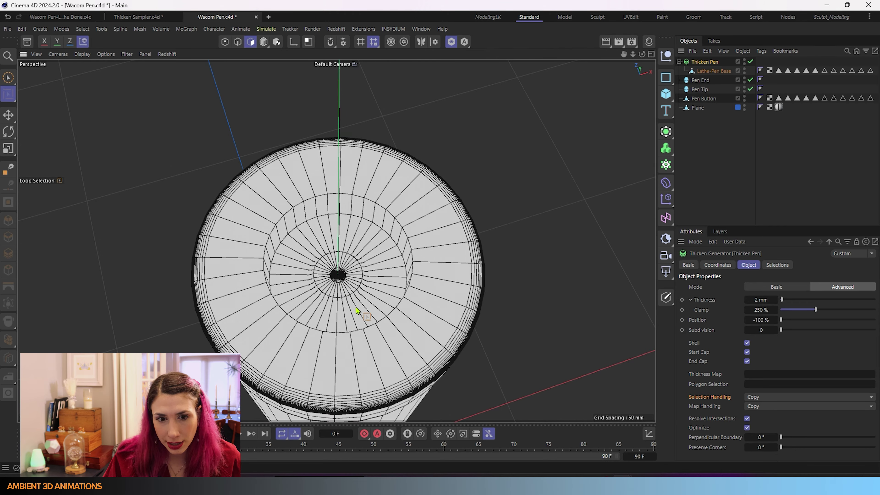
left_click_drag(359, 308, 361, 248, "alt")
scroll(388, 285, "up", 4)
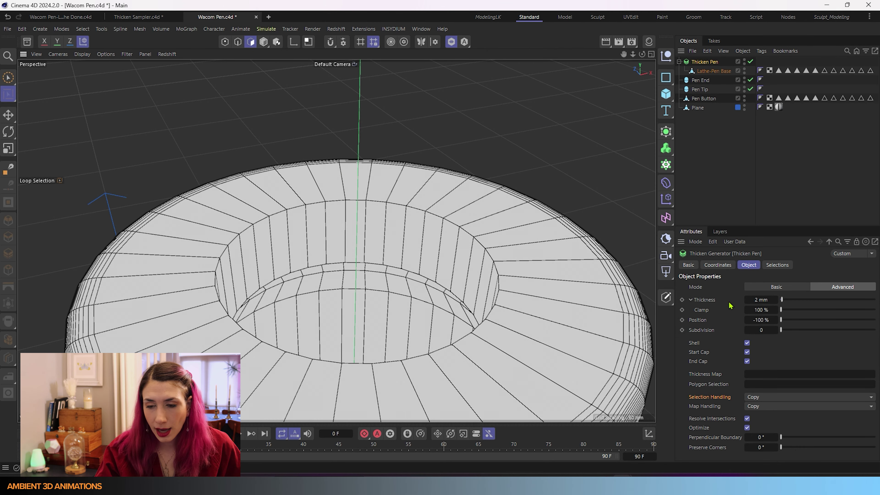
left_click_drag(784, 315, 763, 313)
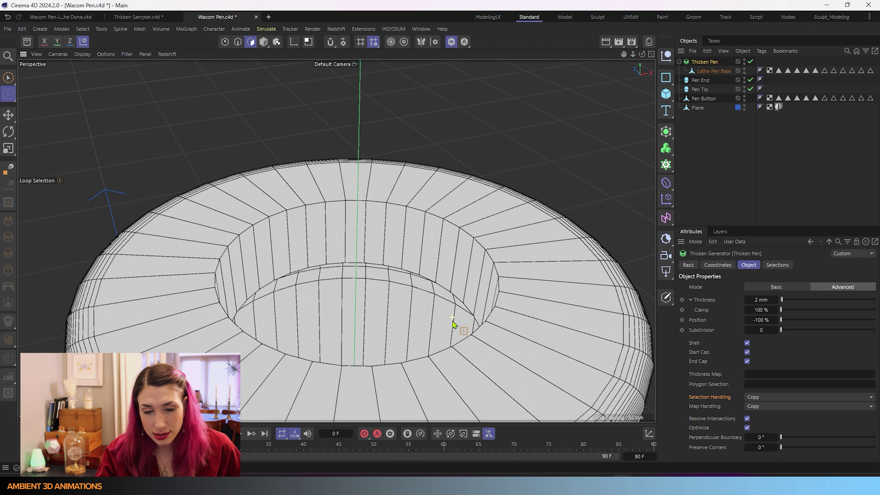
left_click_drag(454, 320, 454, 350, "alt")
scroll(444, 295, "up", 4)
scroll(434, 243, "down", 6)
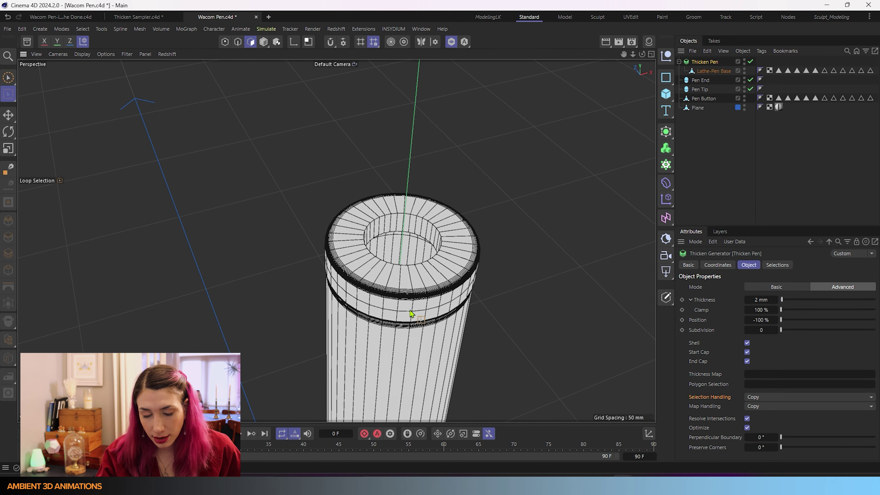
scroll(410, 314, "down", 3)
left_click_drag(410, 314, 391, 263, "alt")
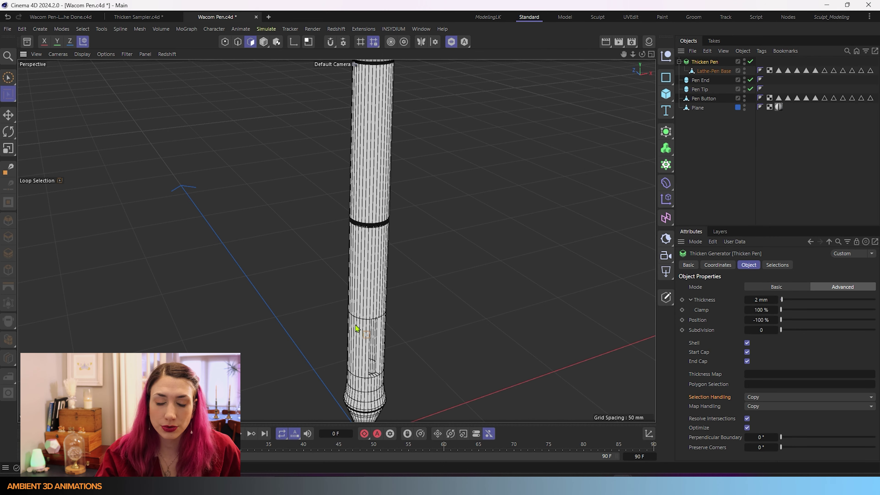
scroll(390, 378, "down", 2)
left_click_drag(375, 380, 381, 292, "alt")
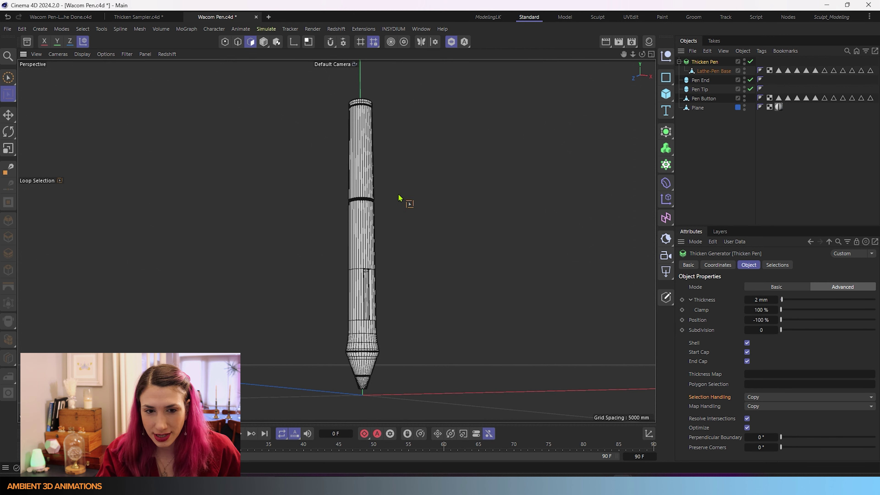
left_click_drag(393, 160, 387, 216, "alt")
scroll(387, 157, "up", 10)
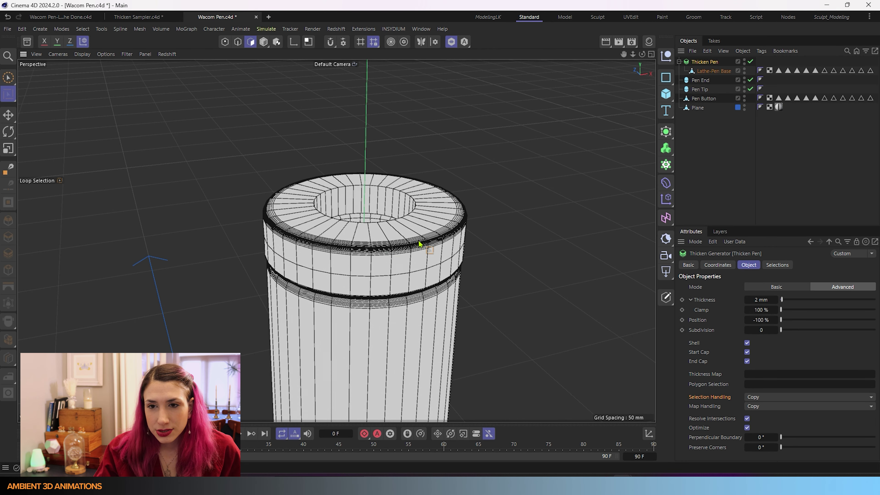
- Turn off Viewport Solo, inspect the side button and pen tip, and show the Layers list
left_click(451, 42)
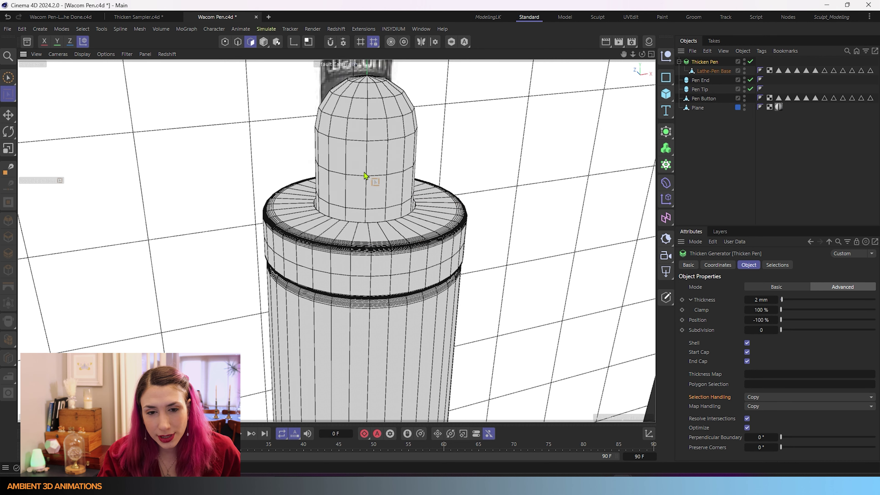
scroll(422, 270, "down", 3)
scroll(393, 211, "up", 4)
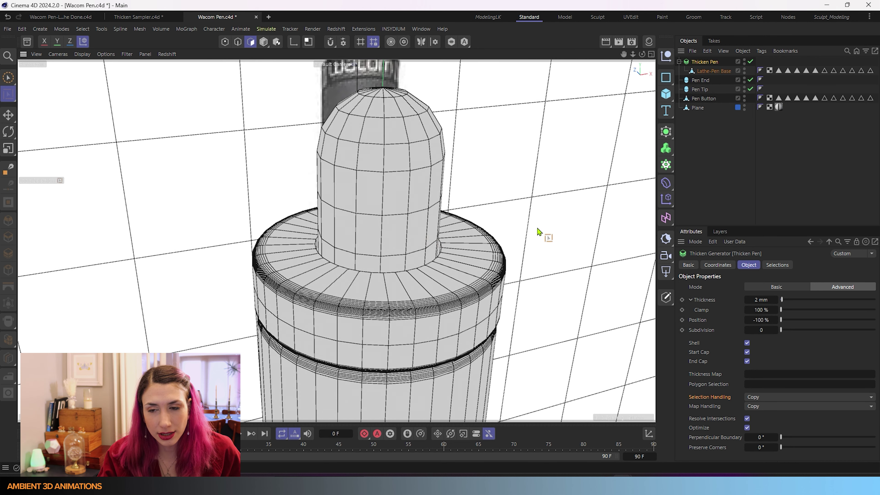
scroll(422, 381, "down", 4)
scroll(436, 384, "down", 1)
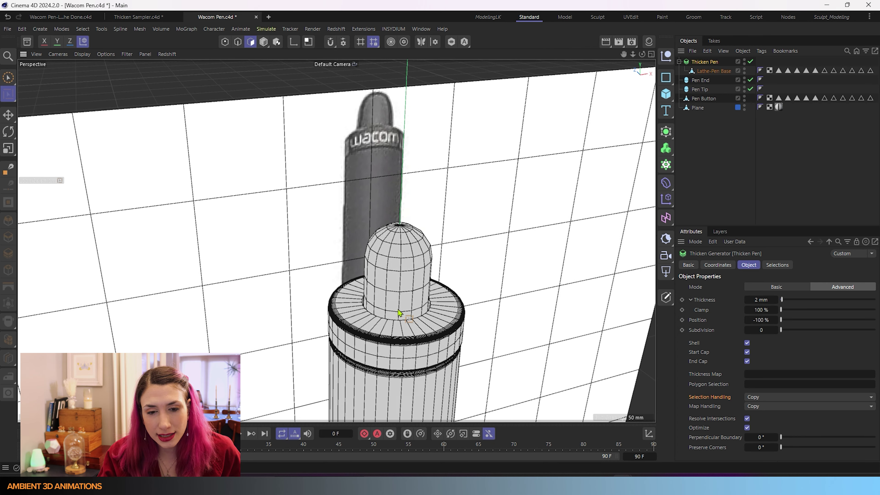
left_click_drag(420, 388, 381, 98, "alt")
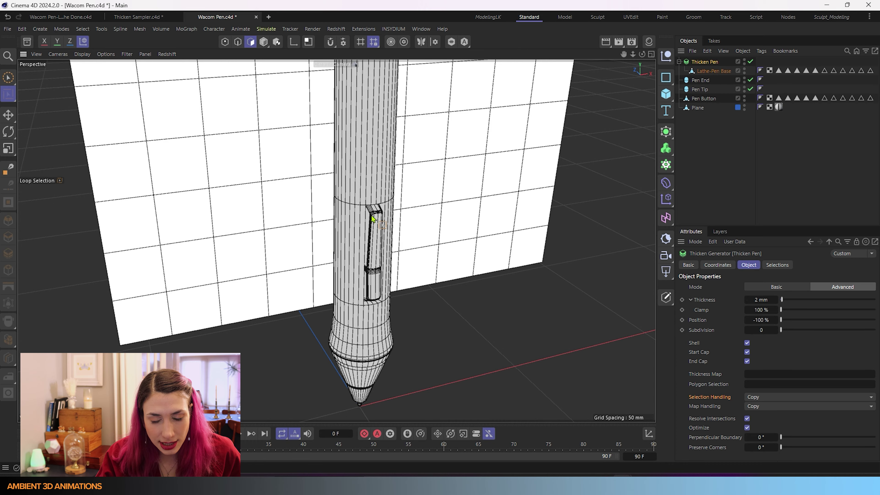
scroll(381, 410, "up", 6)
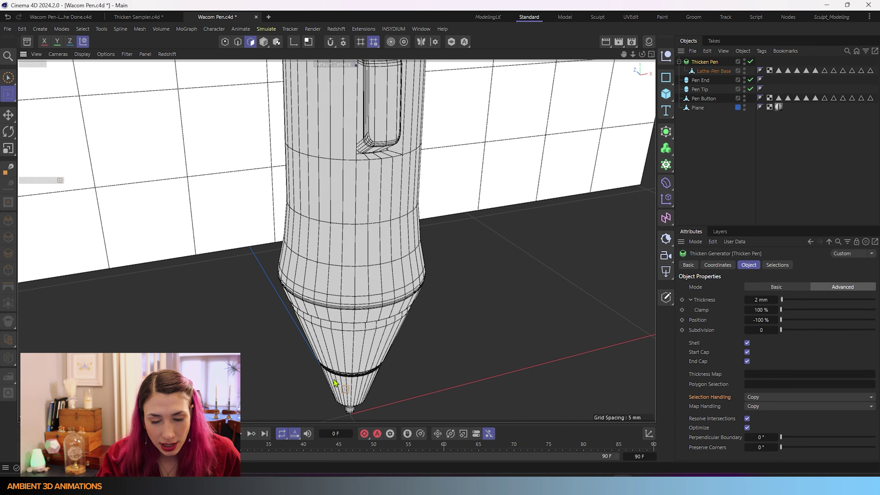
left_click_drag(346, 302, 368, 233, "alt")
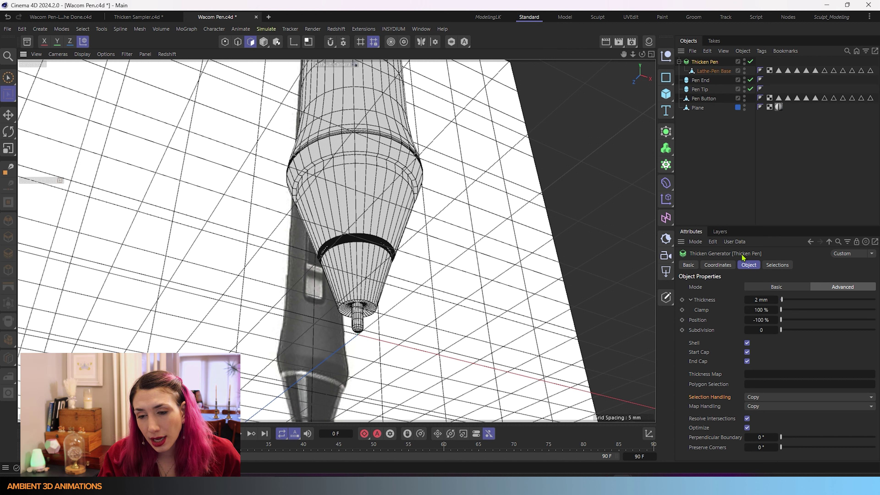
left_click(721, 232)
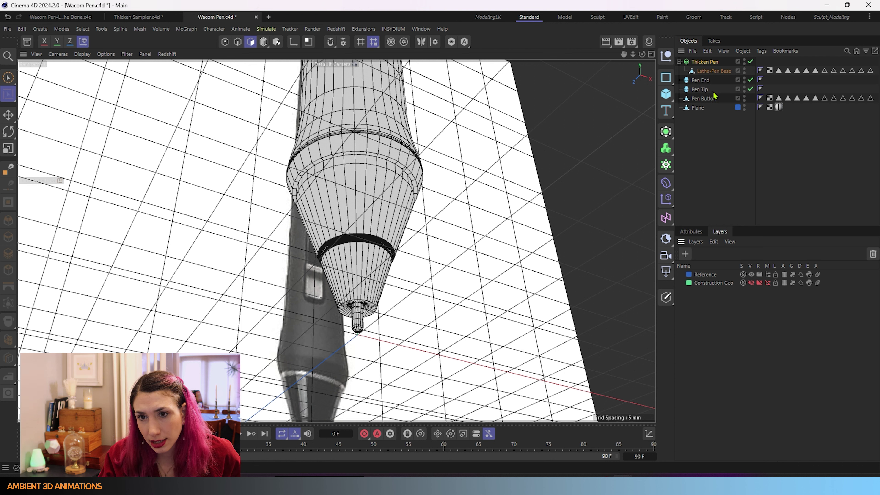
- Bake Thicken Pen with Current State to Object and name the copy 'Thicken Pen-Bevels'
right_click(714, 66)
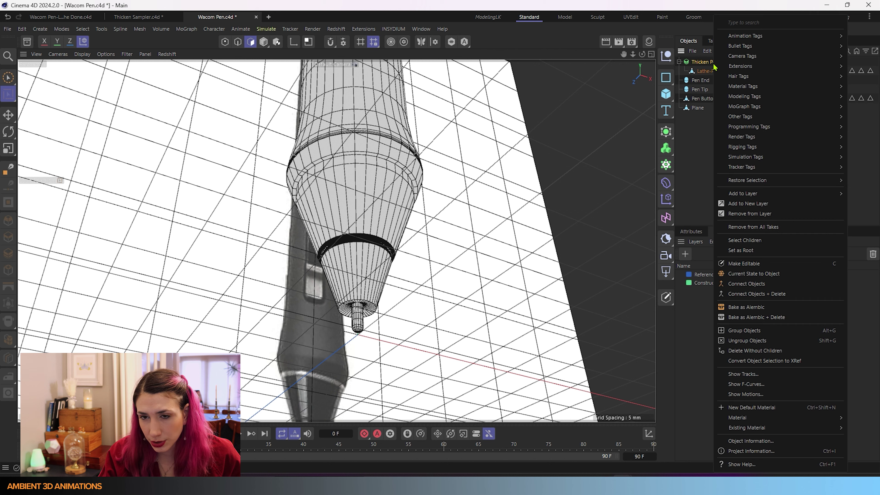
left_click(769, 275)
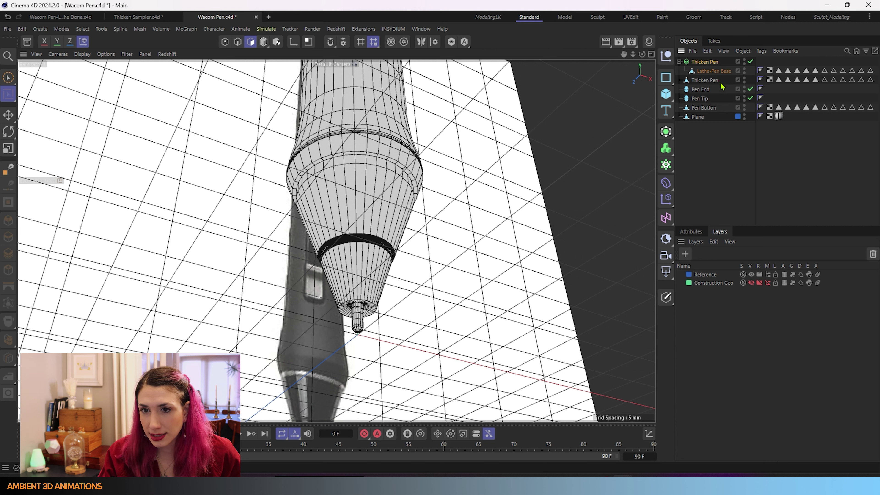
double_click(710, 81)
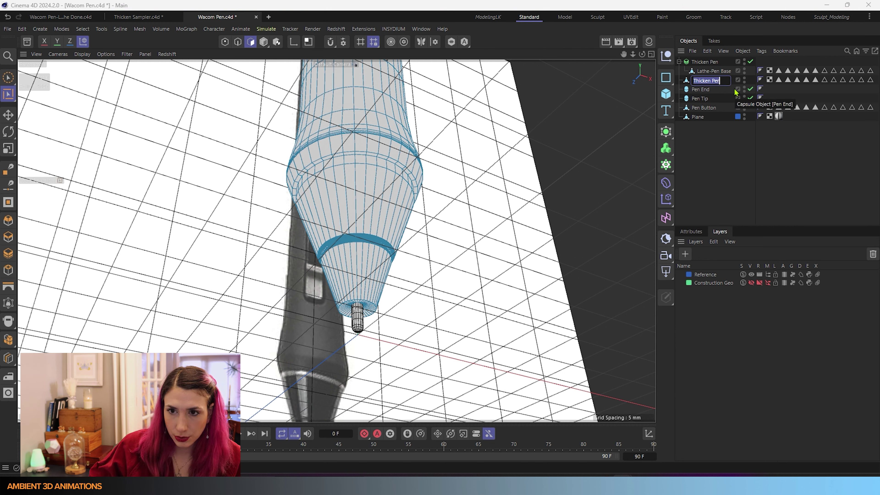
key("End")
type("-")
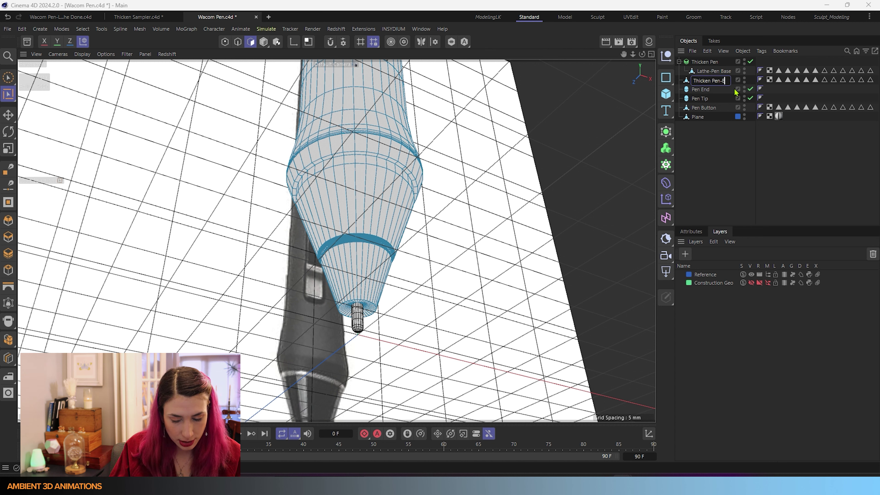
type("Bevel")
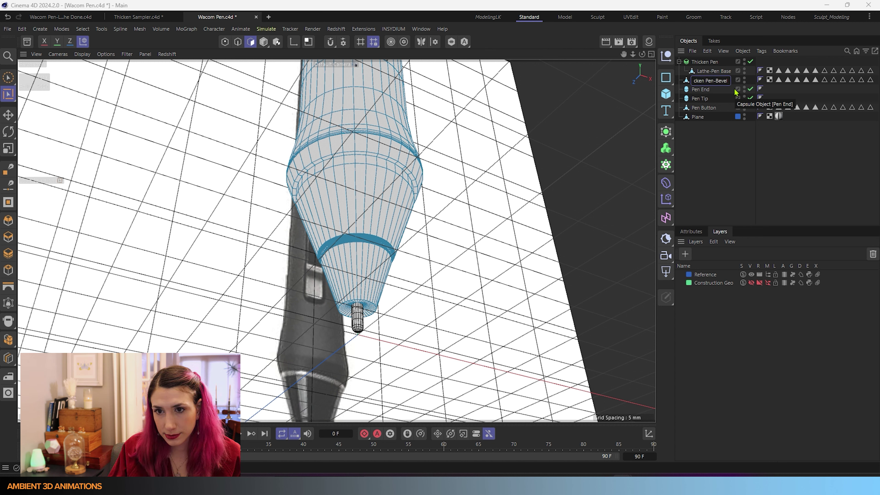
type("s")
key("Return")
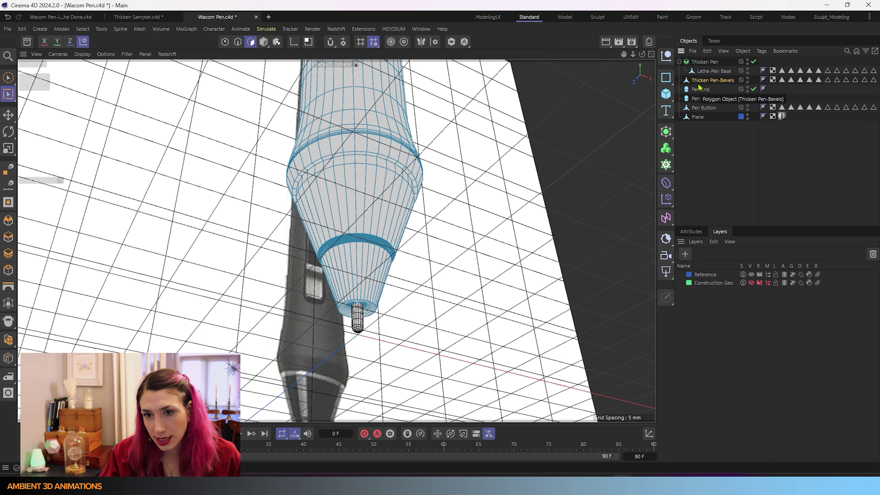
- Rename the copy to 'Pen-Bevels' and put the original Thicken Pen on the Construction Geo layer
double_click(714, 80)
left_click(711, 80)
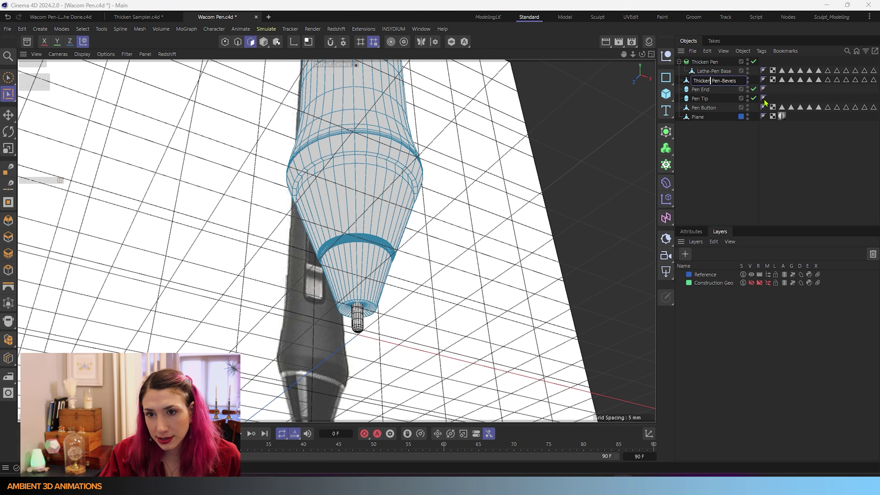
key("BackSpace")
key("BackSpace")
key("BackSpace")
key("BackSpace")
key("BackSpace")
key("BackSpace")
key("BackSpace")
key("BackSpace")
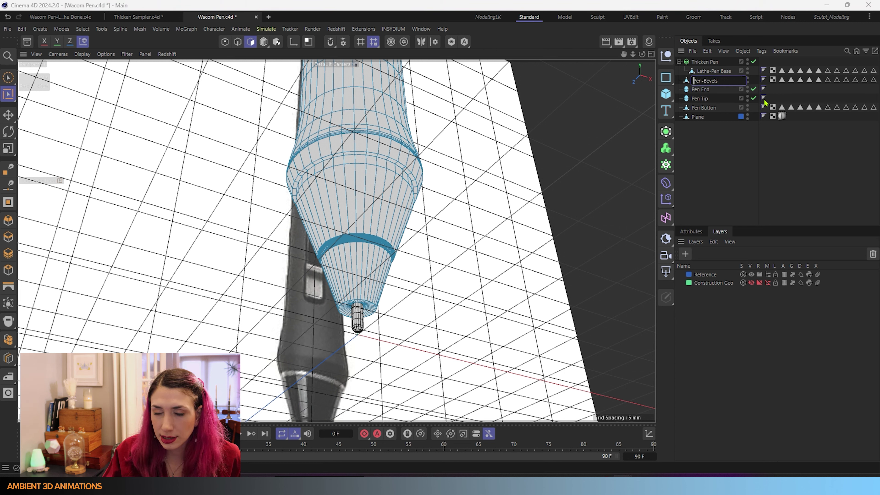
left_click(703, 143)
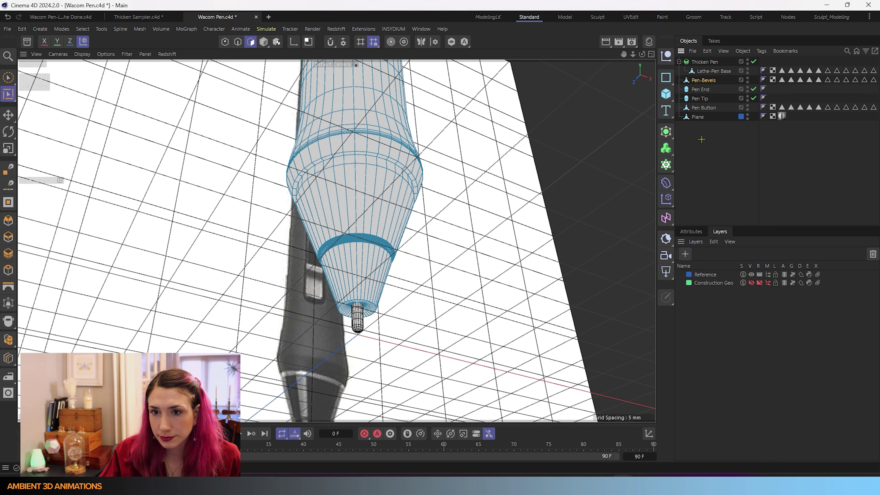
left_click(704, 81)
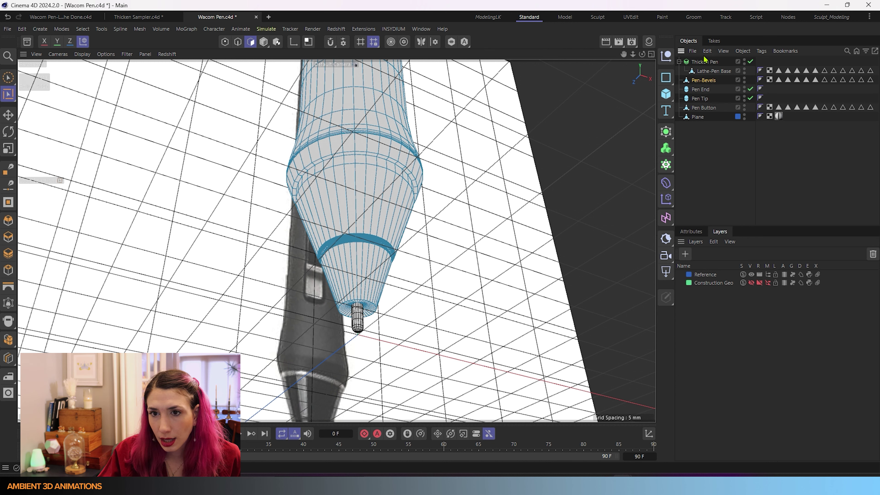
left_click(705, 61)
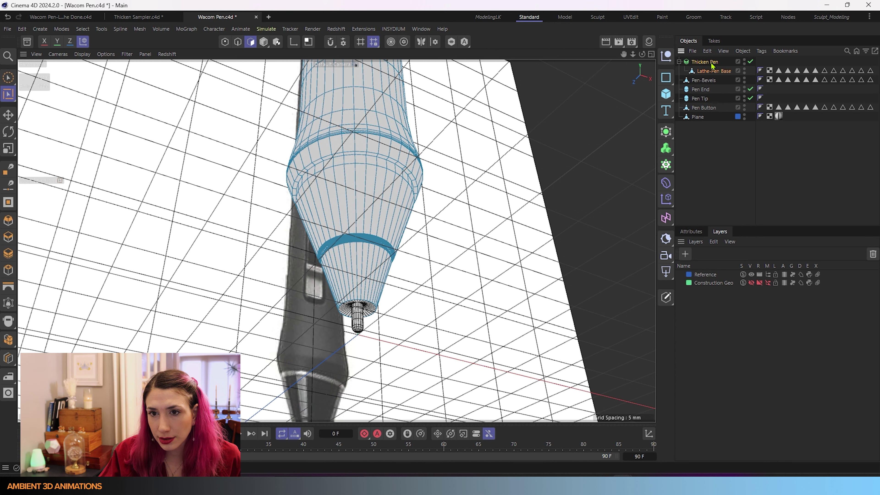
left_click_drag(713, 65, 714, 287)
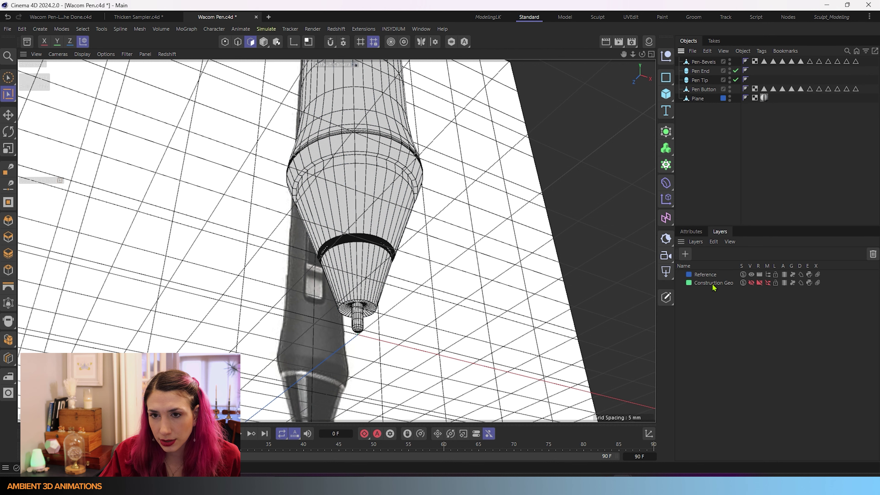
- Select Pen-Bevels and loop-select the edge loop at the tip cone's lower rim
left_click(706, 62)
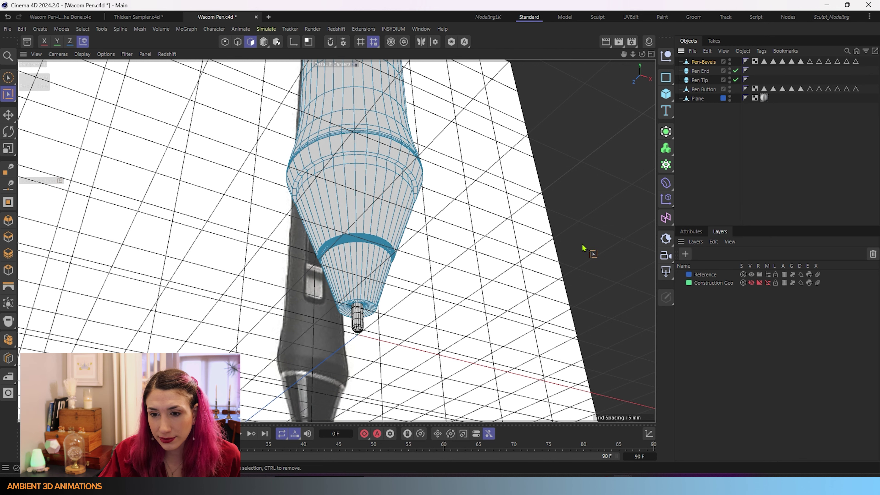
scroll(402, 256, "down", 5)
left_click_drag(401, 250, 373, 338, "alt")
scroll(373, 339, "up", 2)
scroll(371, 338, "up", 8)
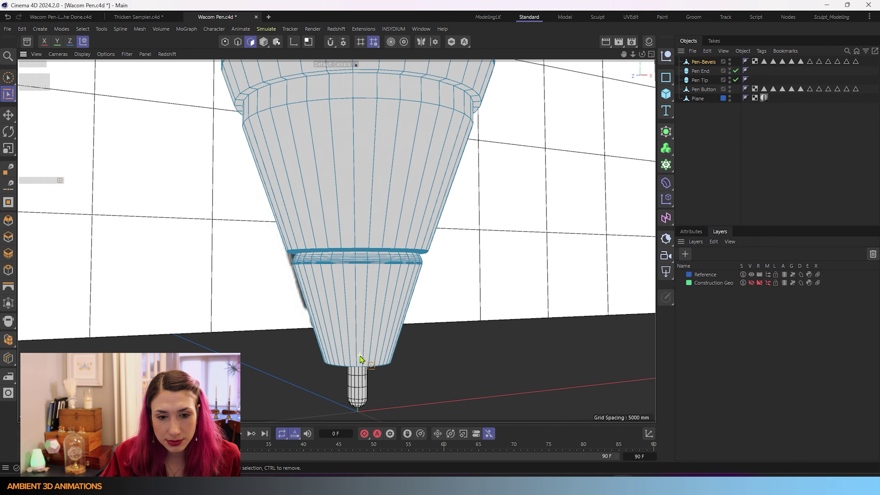
left_click_drag(360, 306, 382, 244, "alt")
key("u")
key("l")
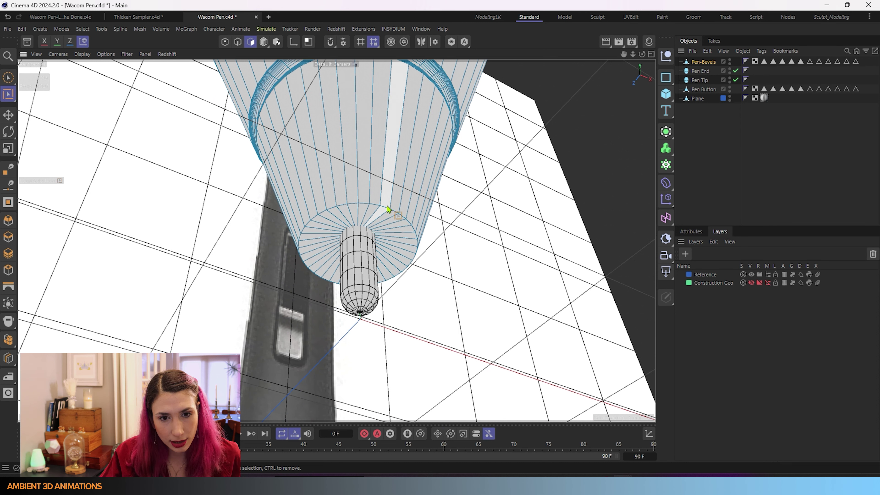
left_click(238, 42)
left_click(375, 207)
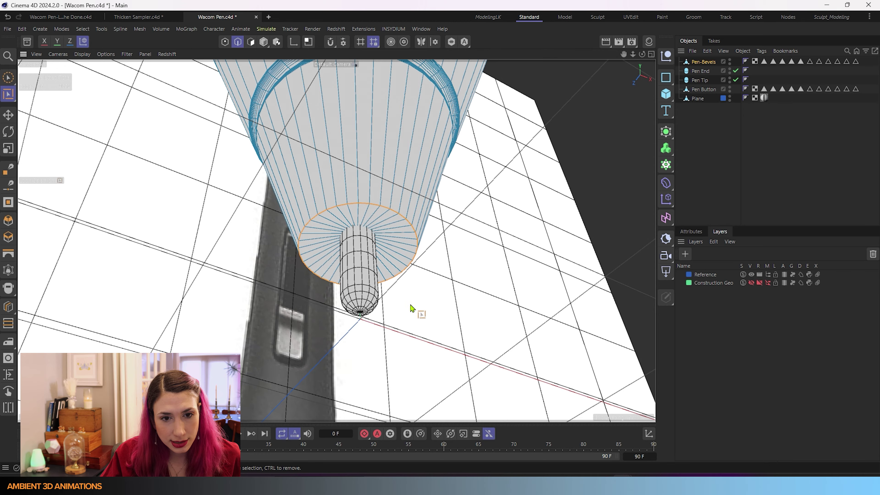
scroll(369, 260, "up", 3)
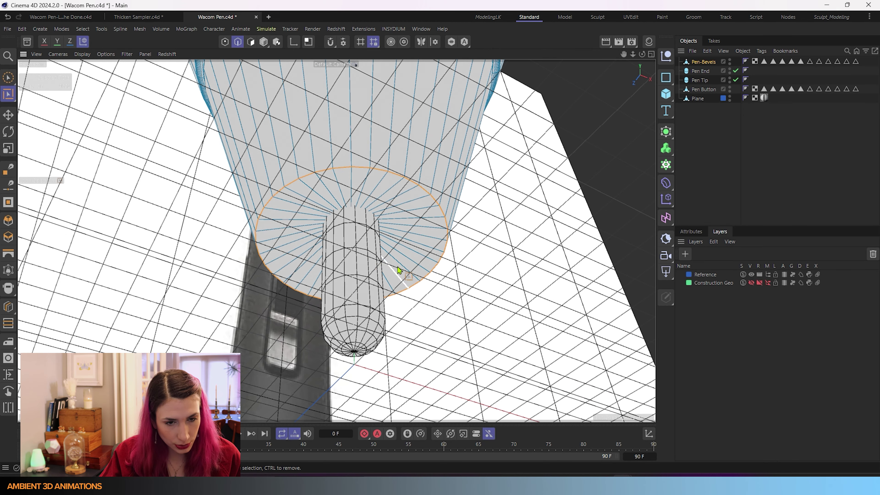
left_click_drag(362, 262, 403, 276, "alt")
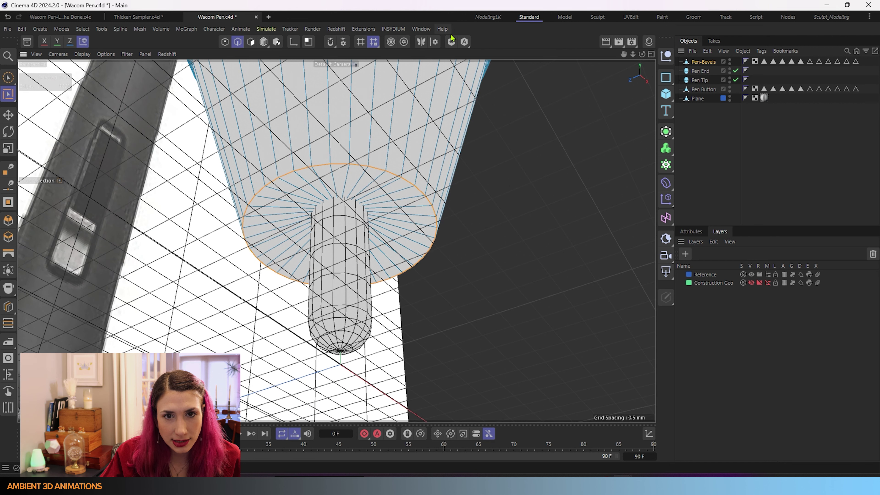
- Solo Pen-Bevels, select the inner tip ring, then unsolo and scale the ring to 88.4%
left_click(451, 41)
scroll(357, 234, "up", 4)
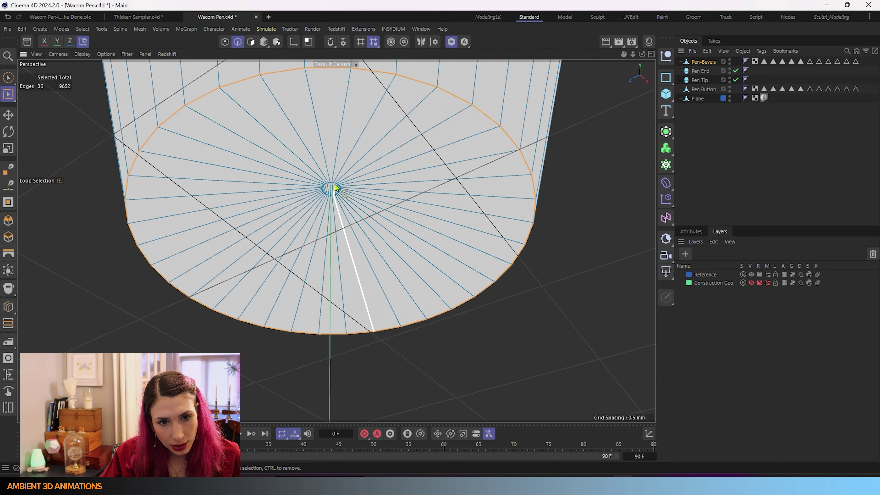
scroll(333, 187, "up", 3)
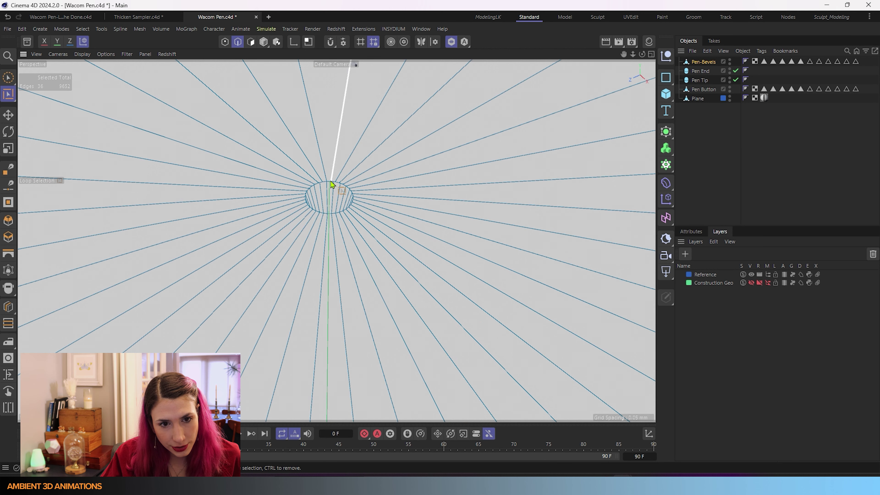
left_click(331, 189)
scroll(343, 195, "up", 2)
mouse_move(343, 195)
left_mouse_down("alt")
mouse_move(338, 166)
mouse_move(340, 187)
left_mouse_up("alt")
key("t")
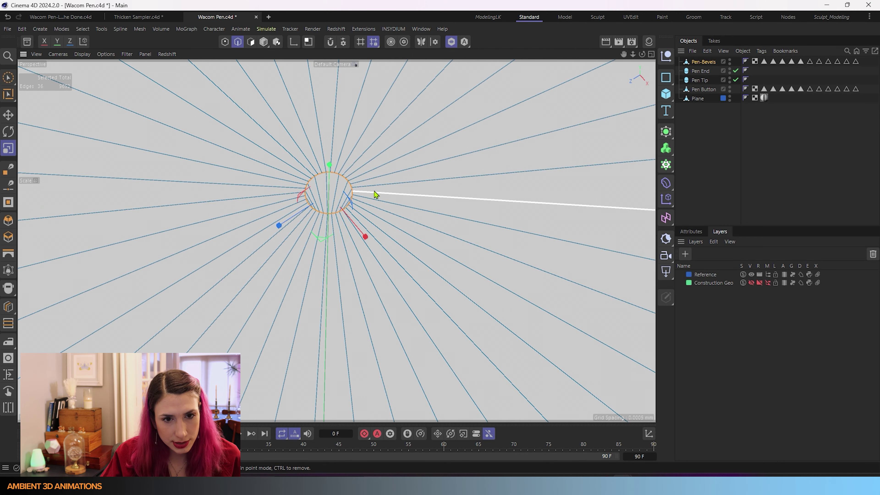
left_click_drag(422, 197, 641, 198)
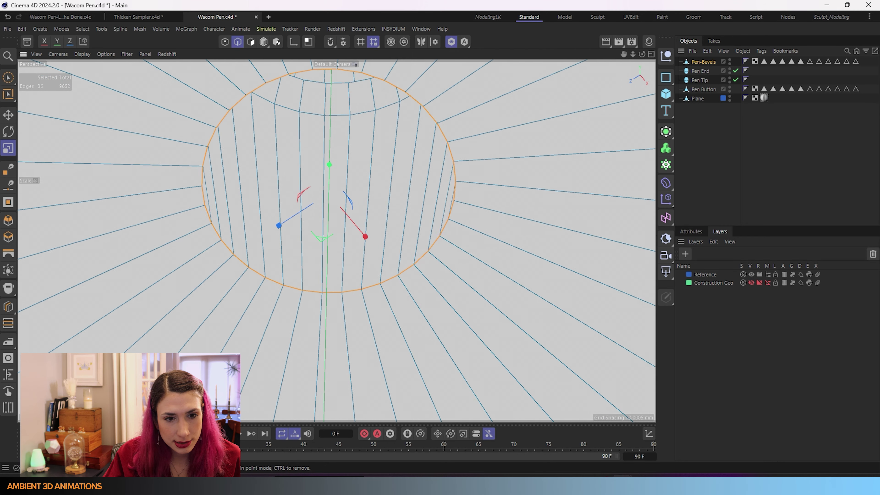
scroll(301, 294, "down", 3)
left_click_drag(300, 304, 448, 319, "alt")
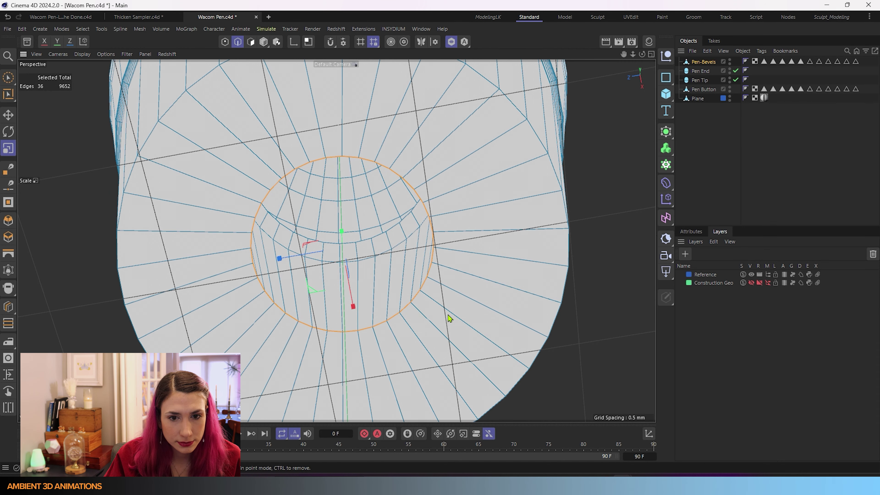
left_click(452, 42)
left_click_drag(511, 264, 395, 336)
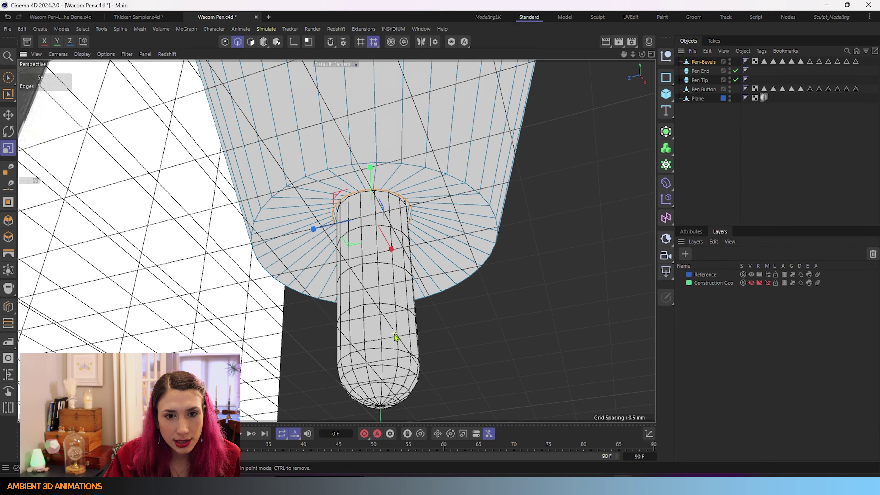
- Switch to Move in a maximised Front view and slide the tip ring down on Y
key("e")
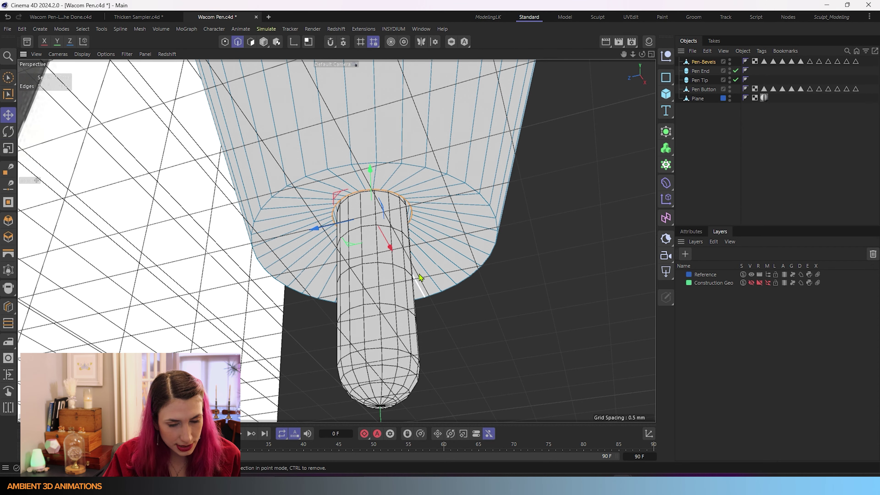
middle_click(379, 180)
middle_click(478, 354)
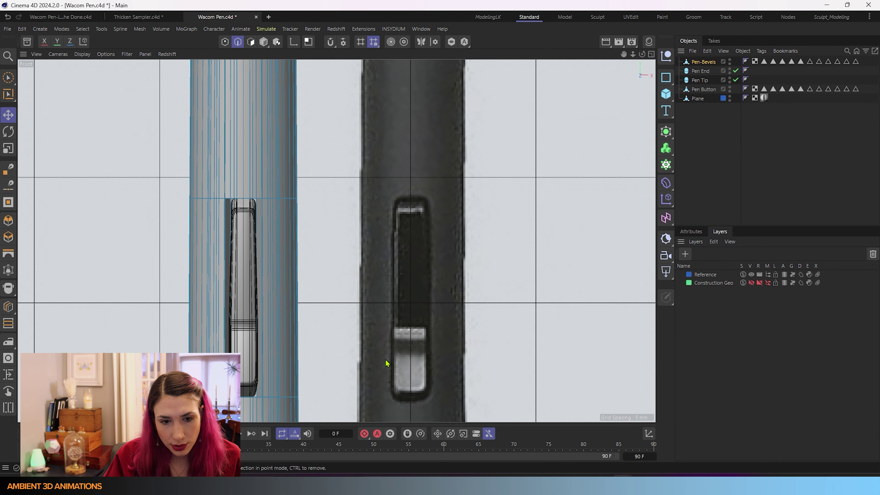
scroll(387, 363, "down", 3)
scroll(311, 347, "up", 10)
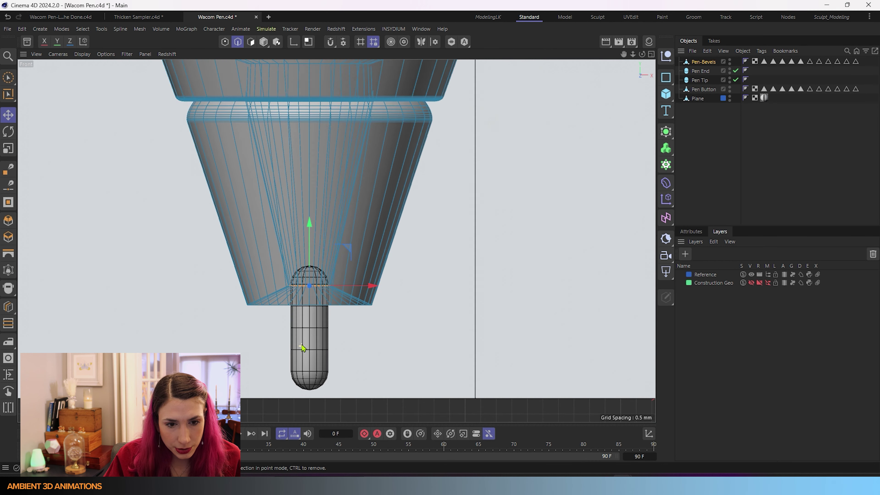
scroll(302, 348, "up", 2)
left_click_drag(311, 215, 308, 226)
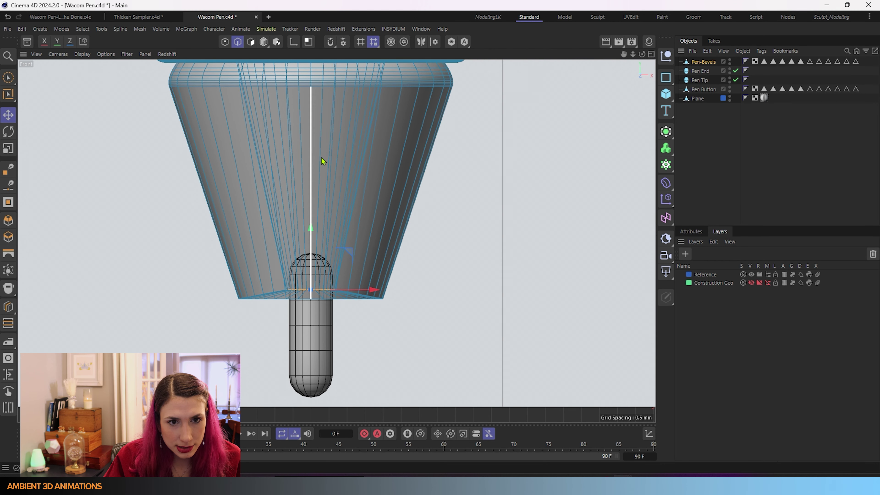
- Enable Edge/Point snapping and snap the ring onto the pen body's bottom rim
left_click(330, 41)
left_click(343, 42)
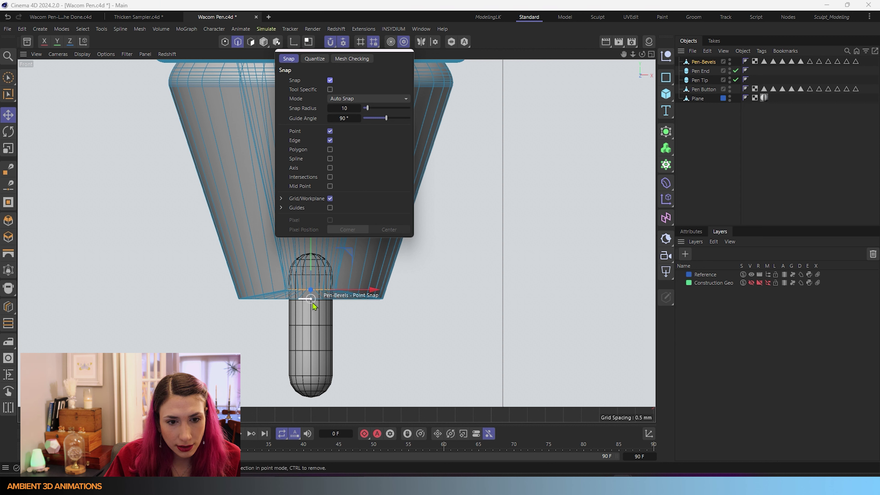
left_click(524, 43)
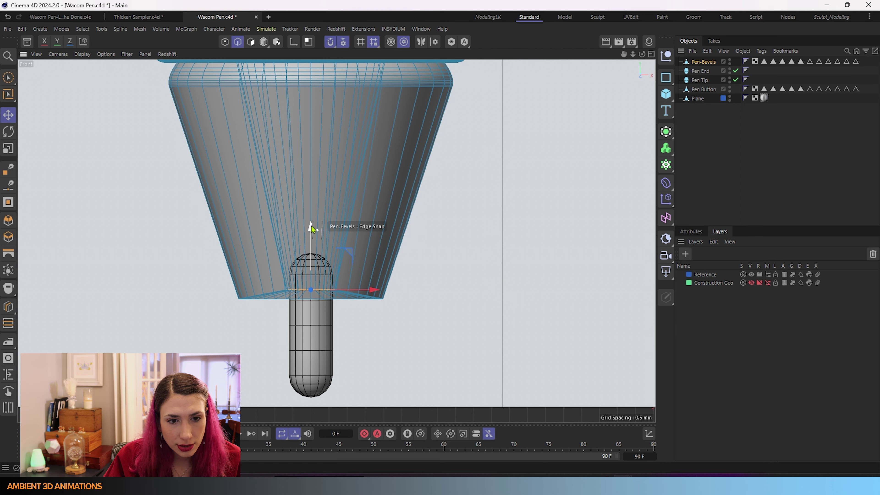
left_click_drag(311, 228, 352, 268)
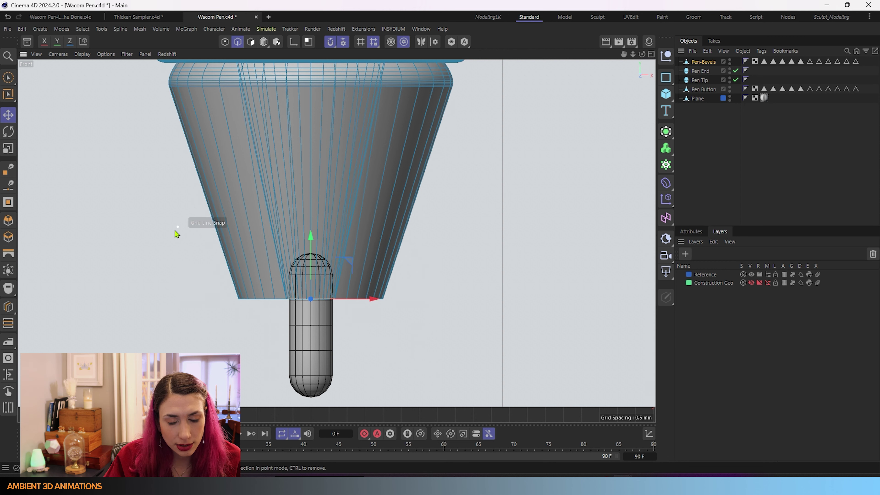
left_click(8, 77)
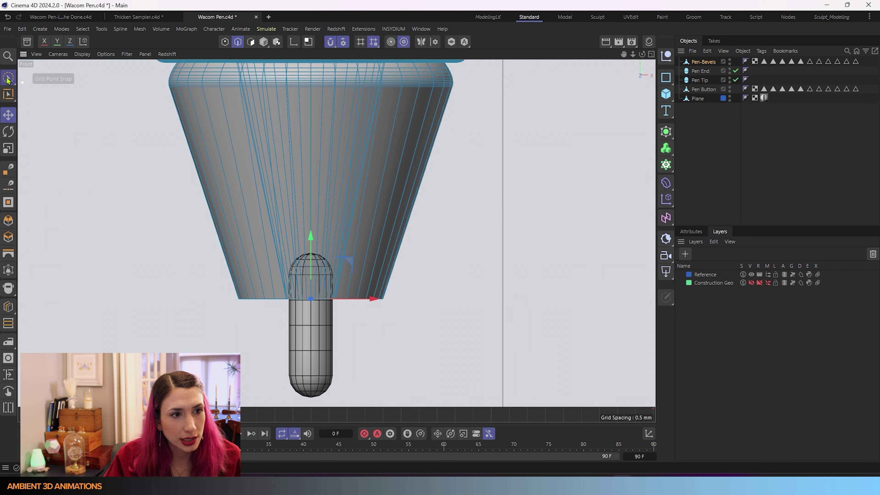
middle_click(283, 351)
- Loop-select the outer and inner rim edge loops at the bottom of the pen body
middle_click(266, 199)
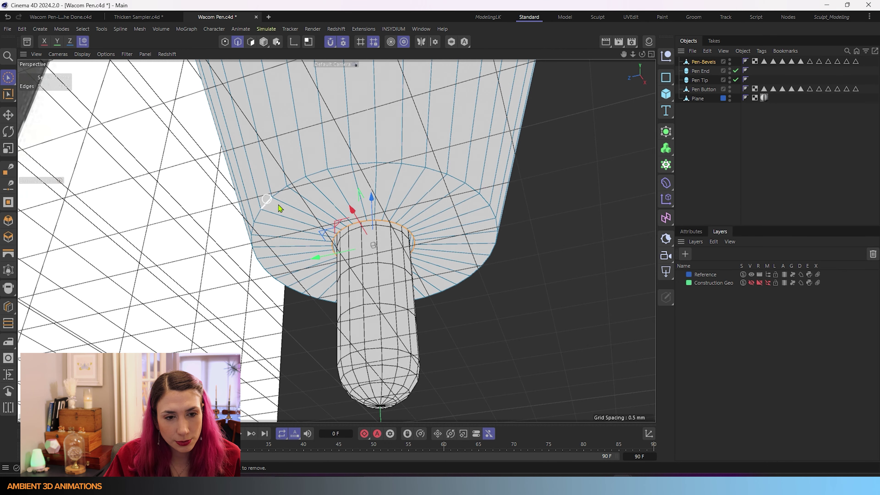
scroll(312, 242, "down", 2)
right_click(371, 276)
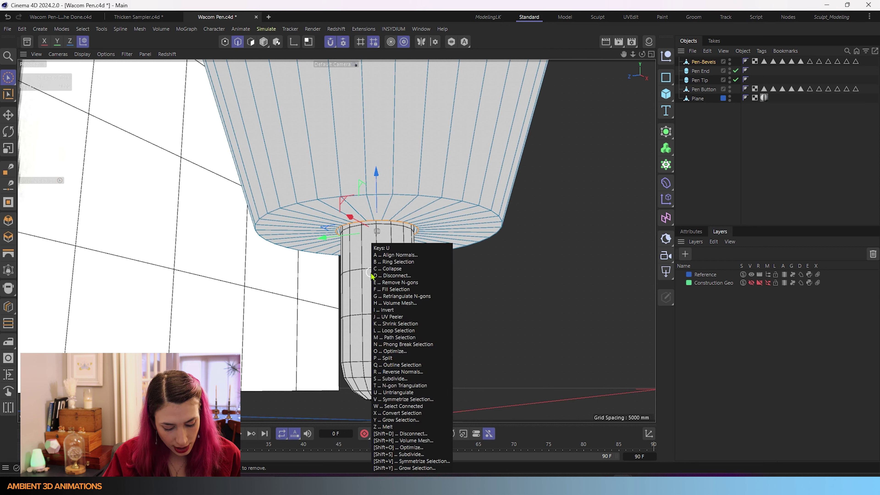
left_click(388, 281)
left_click(381, 195)
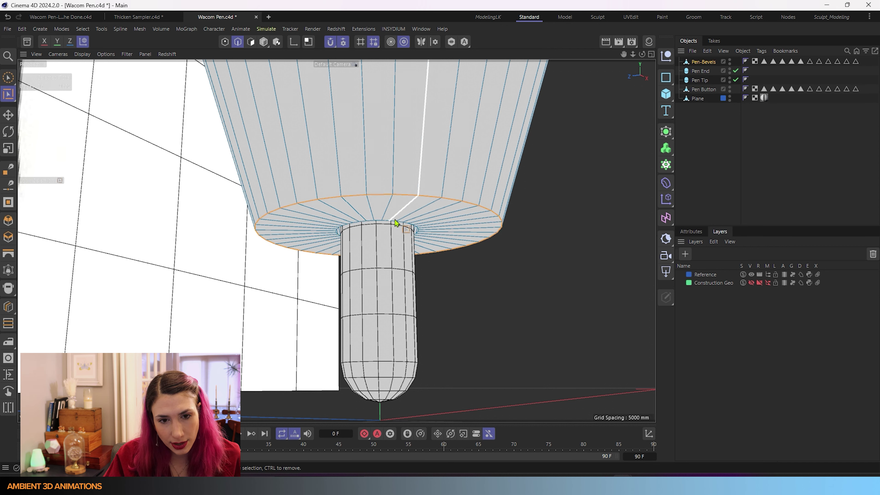
right_click(423, 267)
left_click(428, 272)
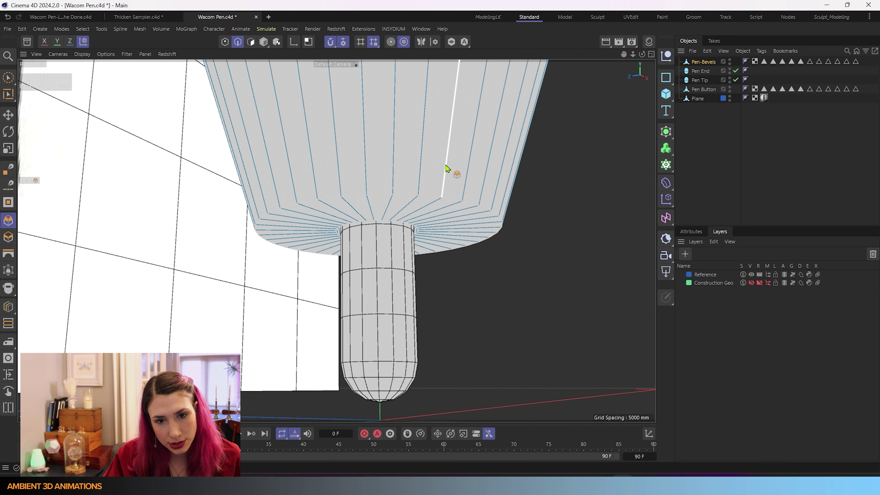
- Bevel the rim loops with 0.2 mm offset and 3 subdivisions, and apply it
left_click_drag(448, 170, 463, 170)
left_click(700, 232)
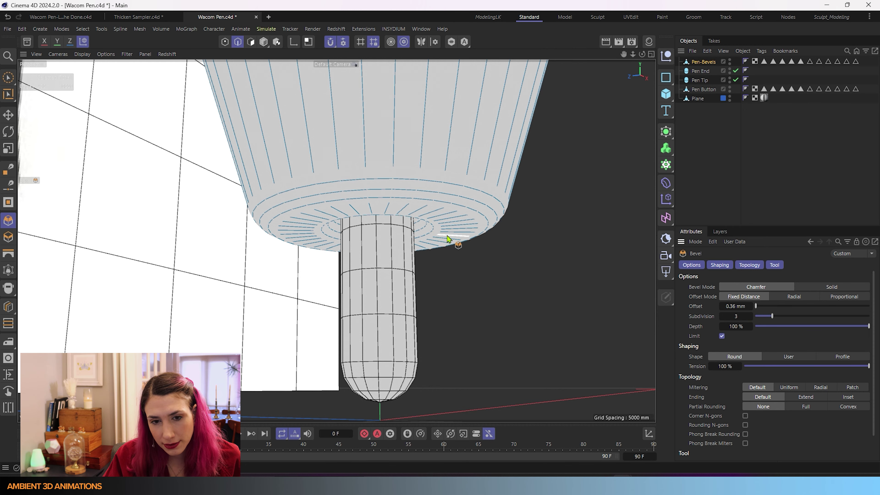
mouse_move(385, 245)
left_mouse_down("alt")
mouse_move(356, 190)
mouse_move(330, 182)
mouse_move(390, 193)
mouse_move(391, 235)
mouse_move(377, 243)
left_mouse_up("alt")
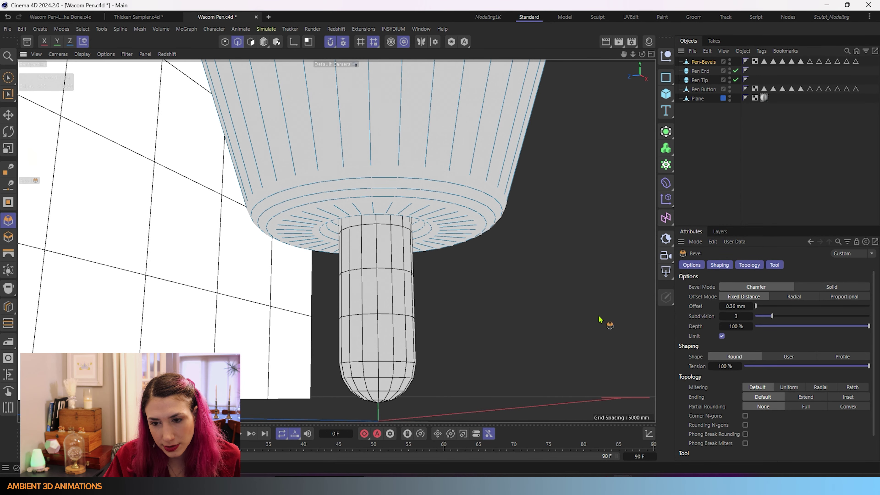
left_click(738, 306)
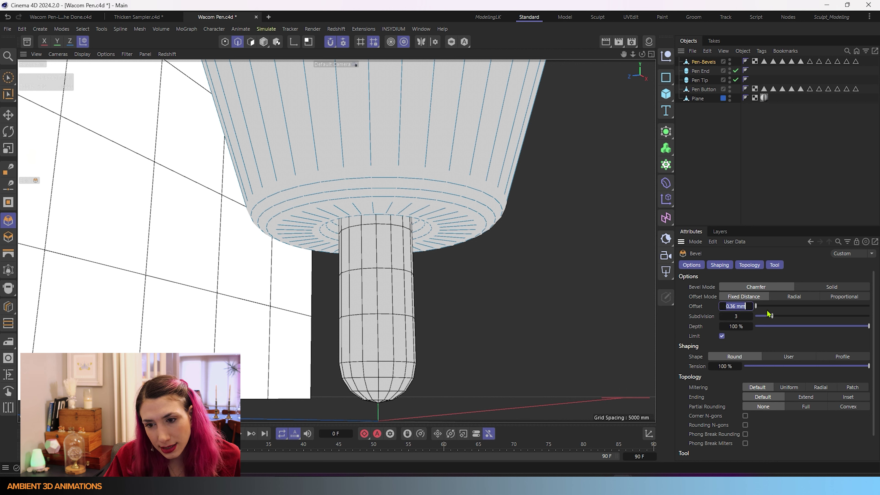
key("BackSpace")
type(".2")
key("Return")
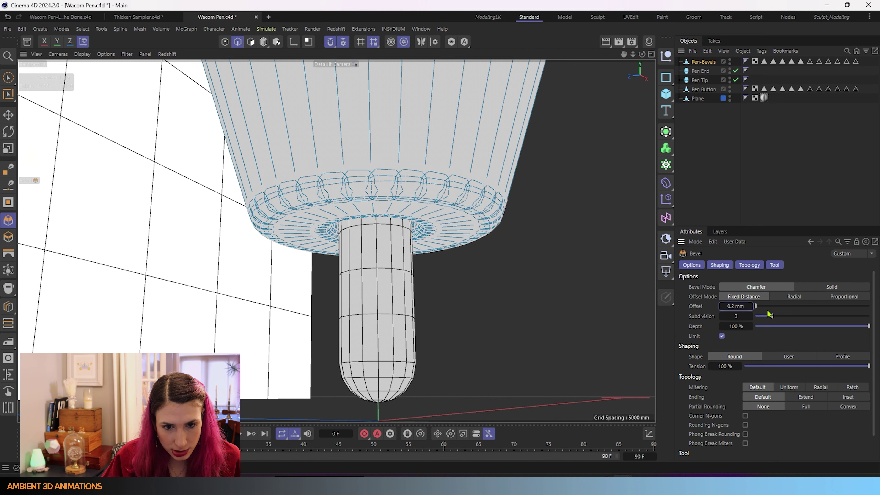
left_click_drag(768, 314, 766, 319)
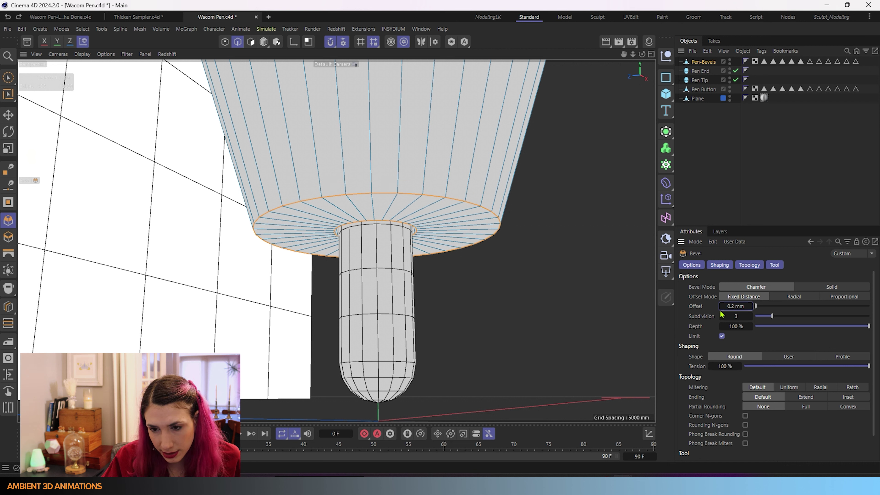
scroll(784, 421, "down", 1)
left_click(707, 450)
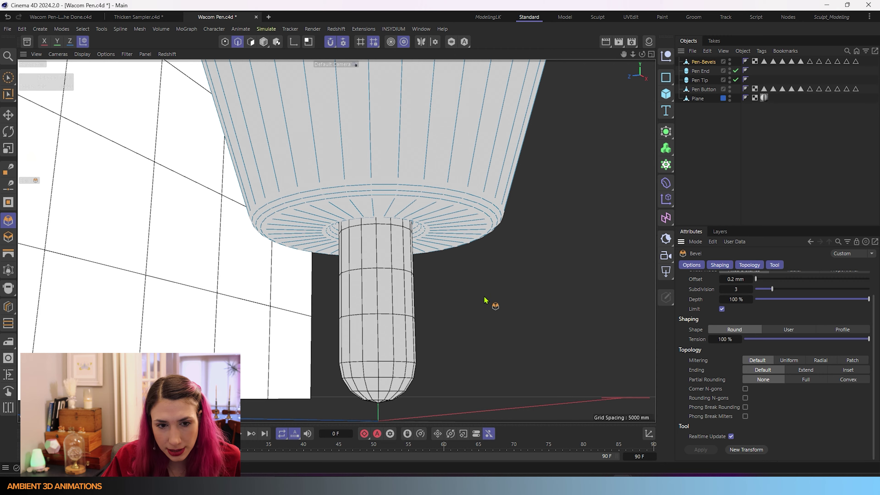
left_click_drag(485, 301, 394, 218, "alt")
- Select the edge loop at the top cap's base and apply a 0.2 mm rounded bevel
scroll(341, 336, "down", 5)
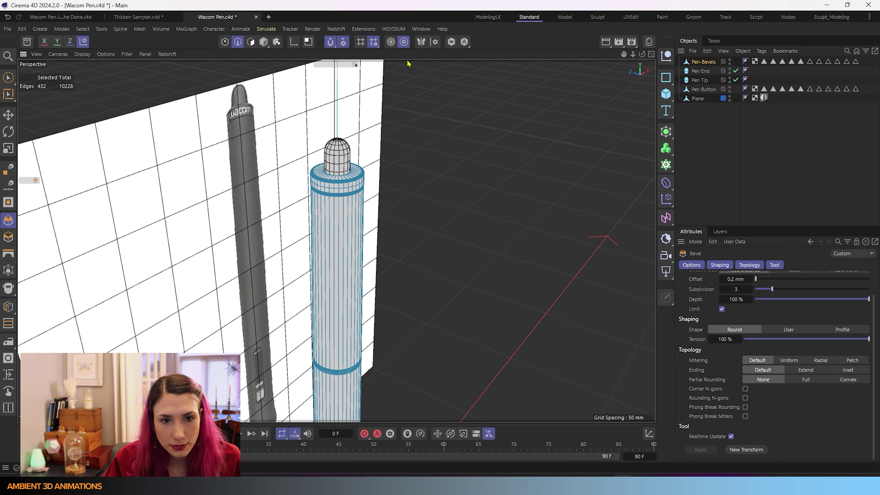
scroll(379, 166, "up", 5)
scroll(356, 177, "up", 3)
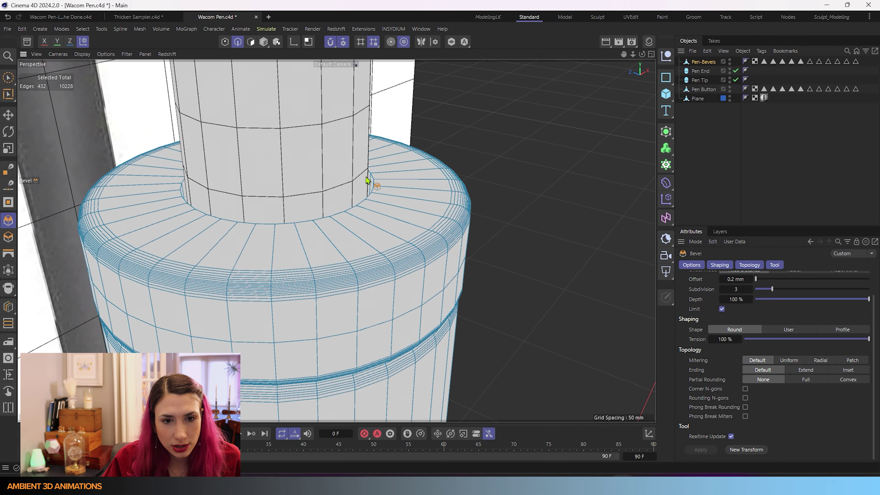
key("u")
key("l")
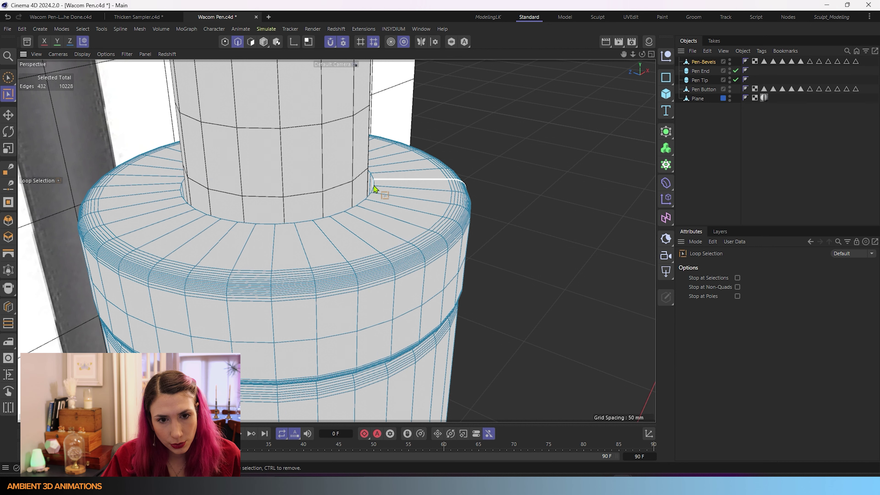
left_click(375, 184)
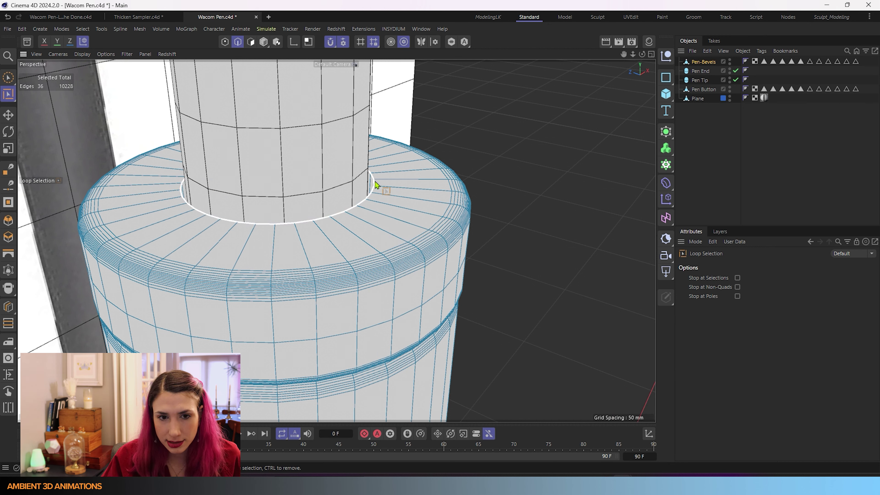
right_click(375, 181)
left_click(395, 221)
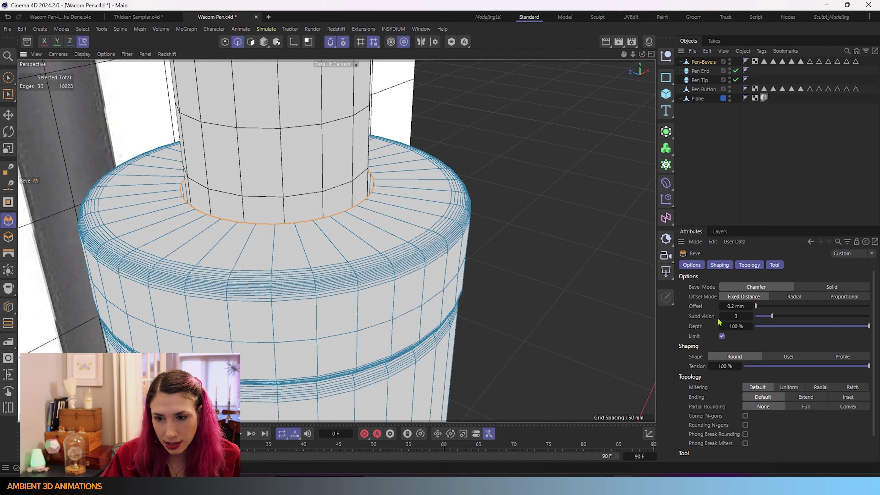
scroll(723, 418, "down", 1)
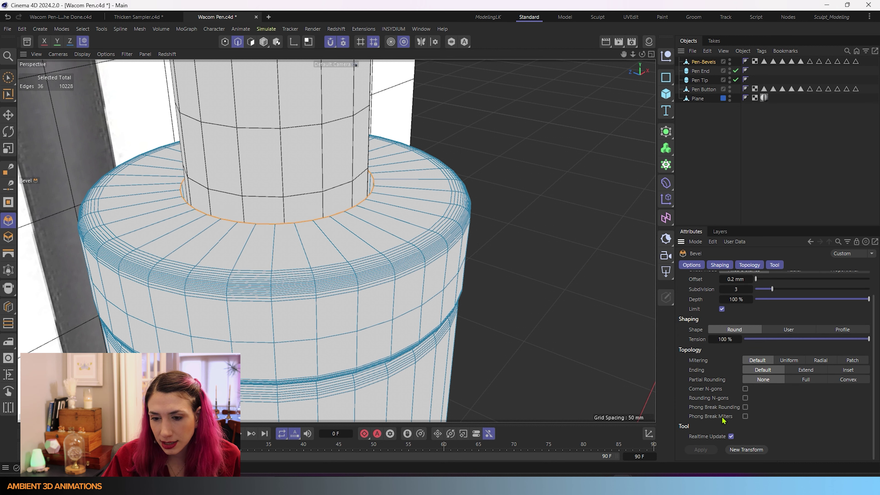
left_click(743, 452)
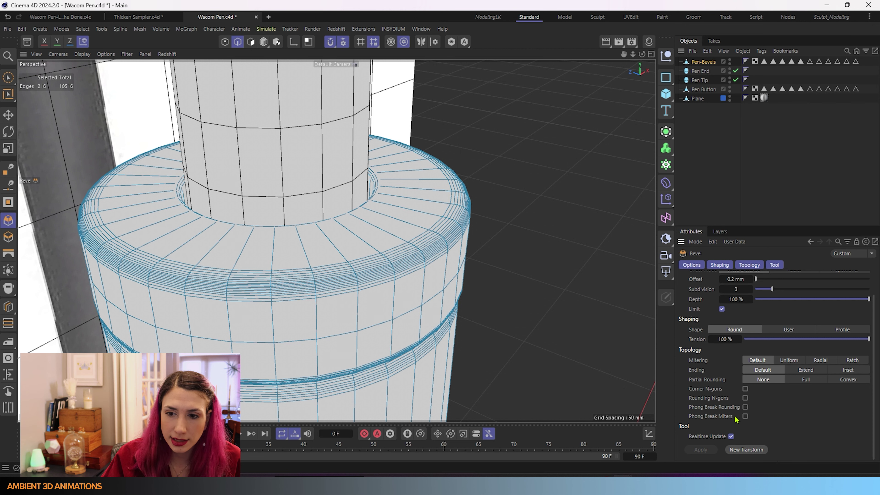
- Orbit out to a front view of the pen beside the reference image
scroll(718, 436, "up", 1)
left_click_drag(311, 203, 301, 205, "alt")
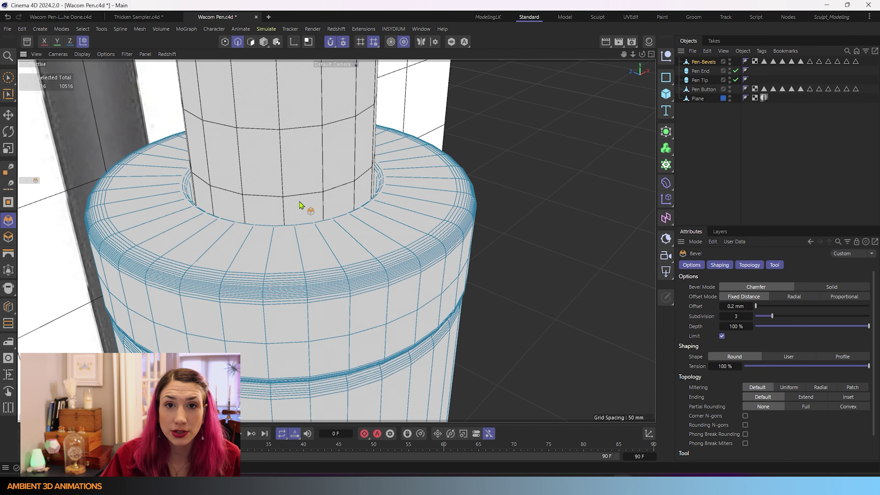
scroll(344, 217, "down", 4)
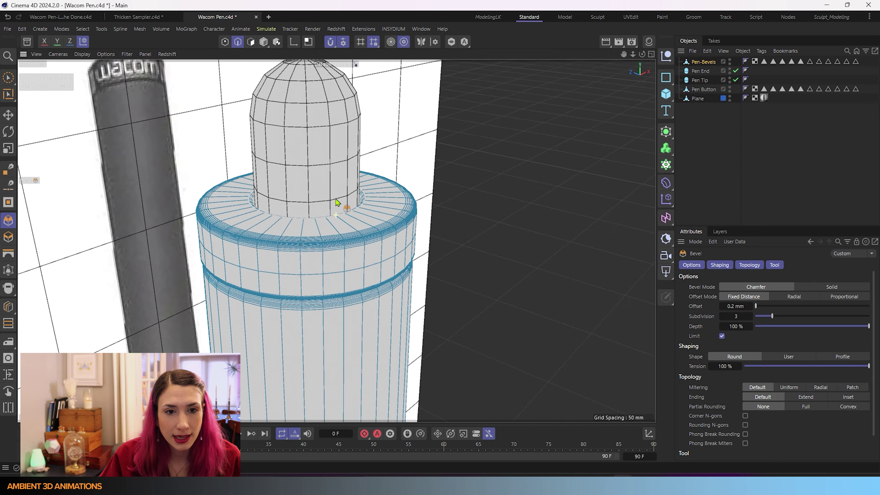
scroll(336, 203, "down", 10)
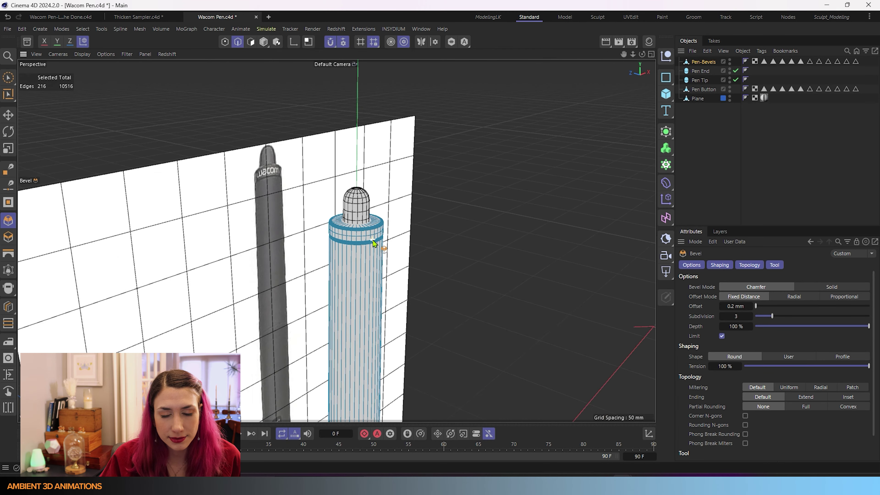
left_click_drag(406, 318, 296, 288, "alt")
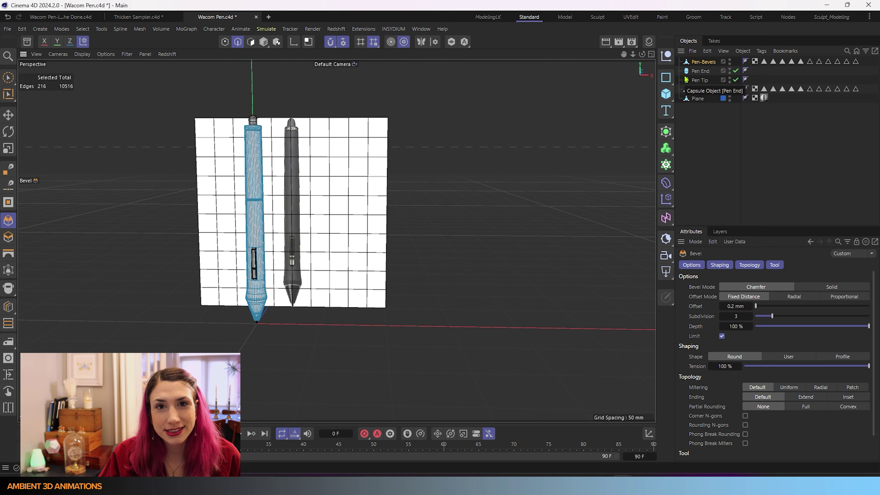
scroll(240, 192, "up", 2)
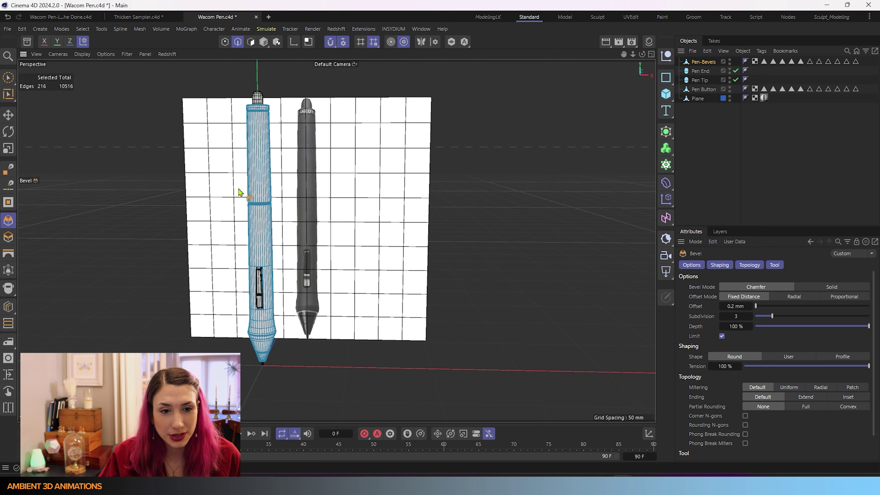
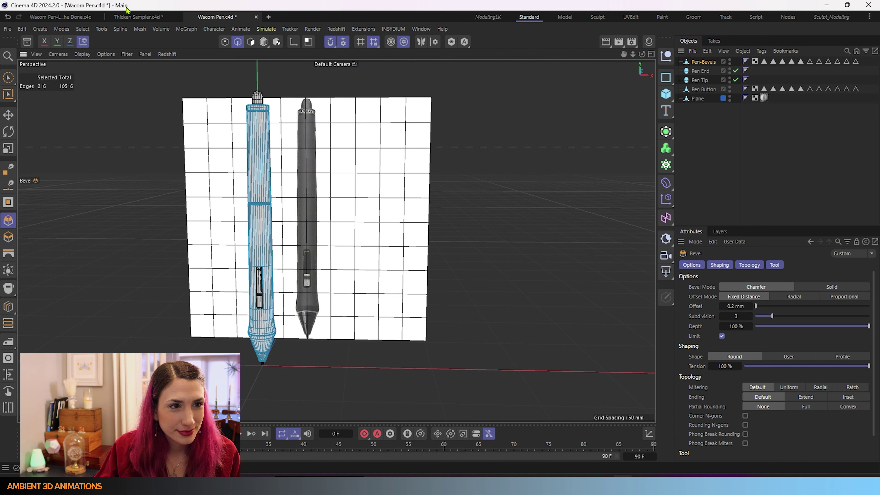
- Open the Thicken Sampler scene and solo the Bevel-deformed C-shaped plate in the viewport
left_click(134, 18)
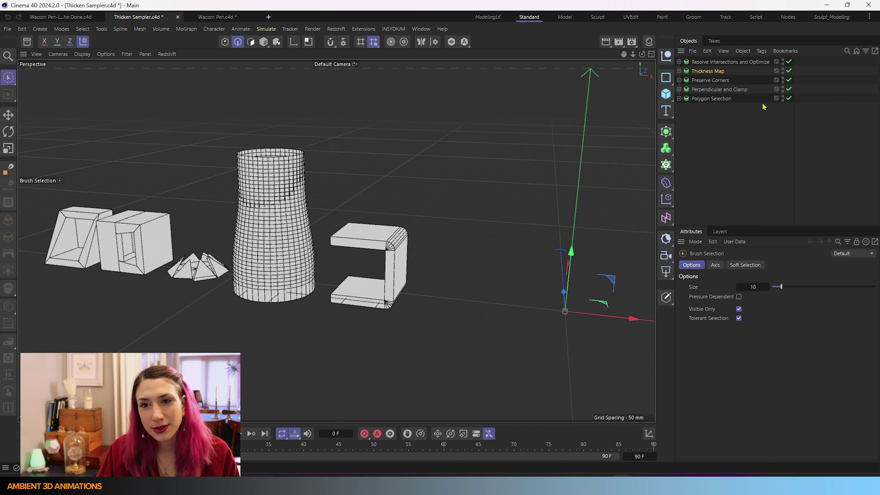
left_click(736, 63)
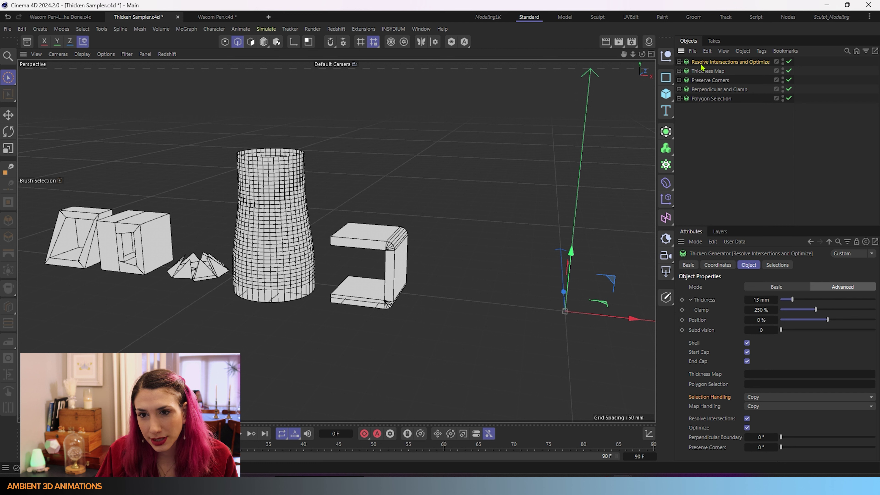
left_click(679, 62)
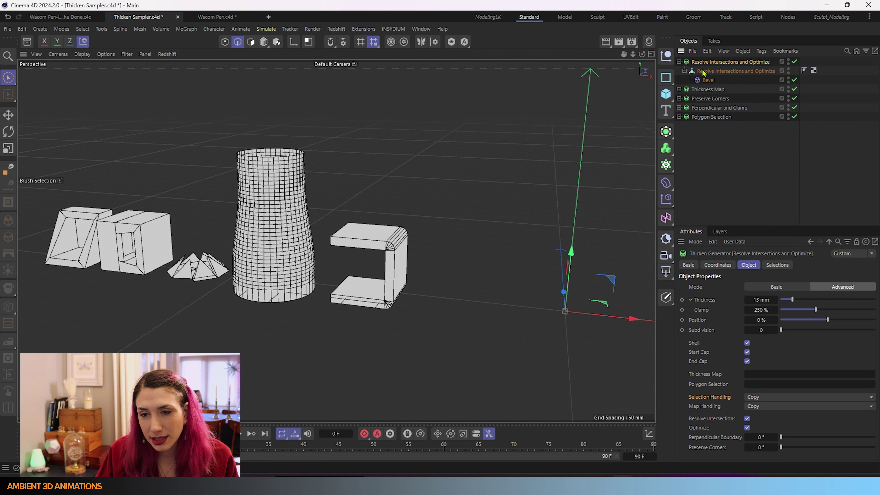
left_click(706, 80)
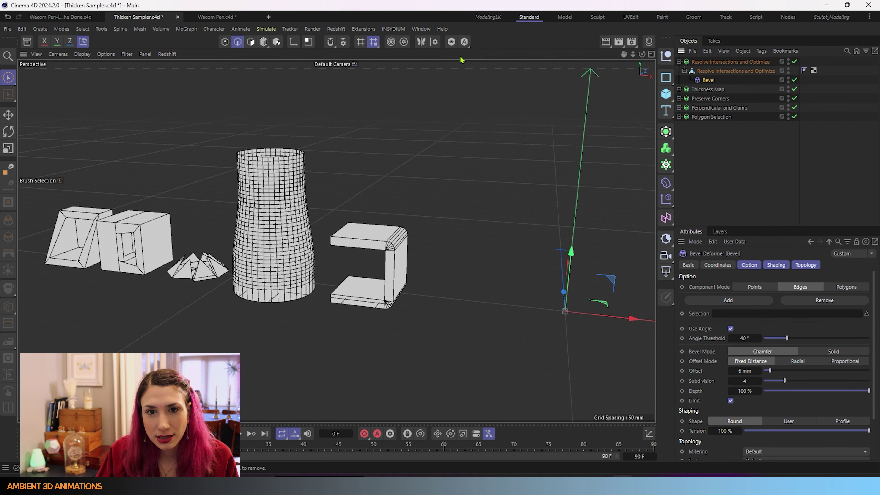
left_click(451, 42)
- Toggle the 13 mm Resolve Intersections and Optimize thicken off and back on to compare
scroll(359, 288, "up", 3)
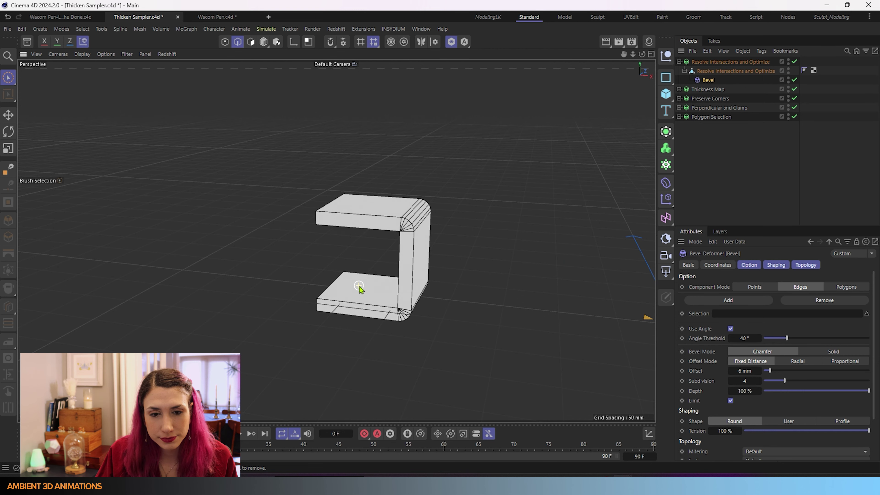
scroll(359, 287, "up", 2)
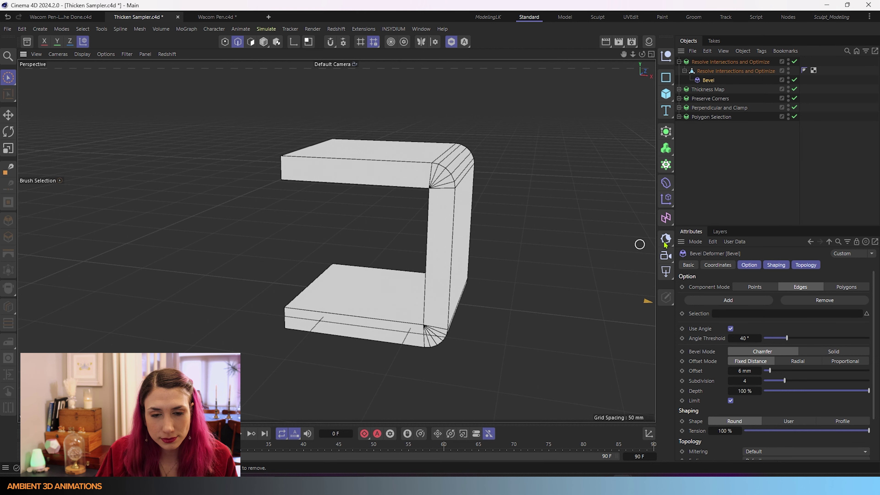
left_click(794, 61)
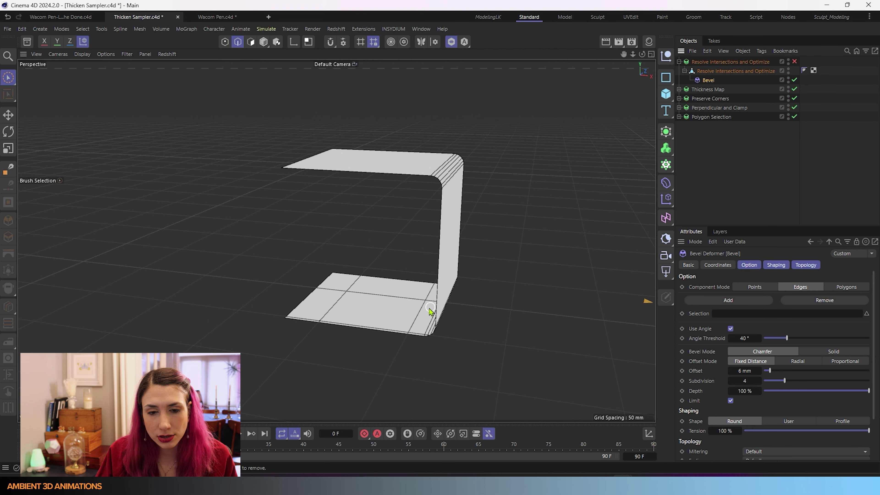
mouse_move(402, 322)
left_mouse_down("alt")
mouse_move(430, 315)
mouse_move(402, 320)
left_mouse_up("alt")
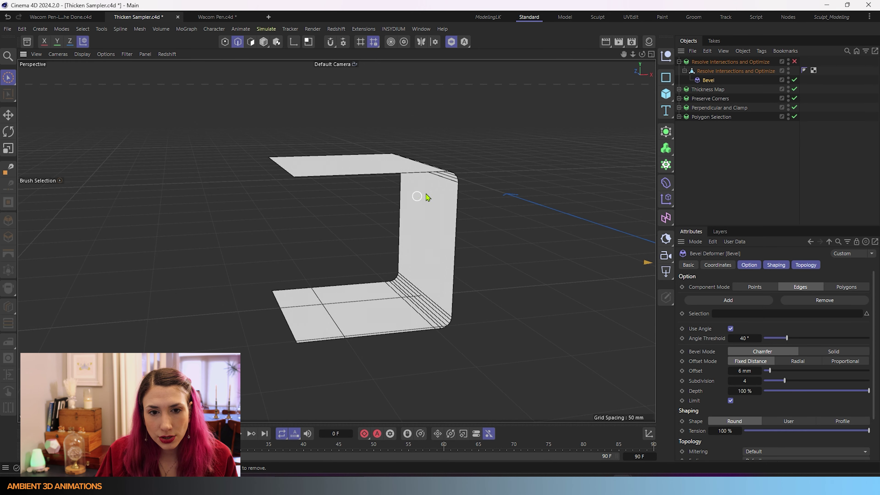
left_click(794, 61)
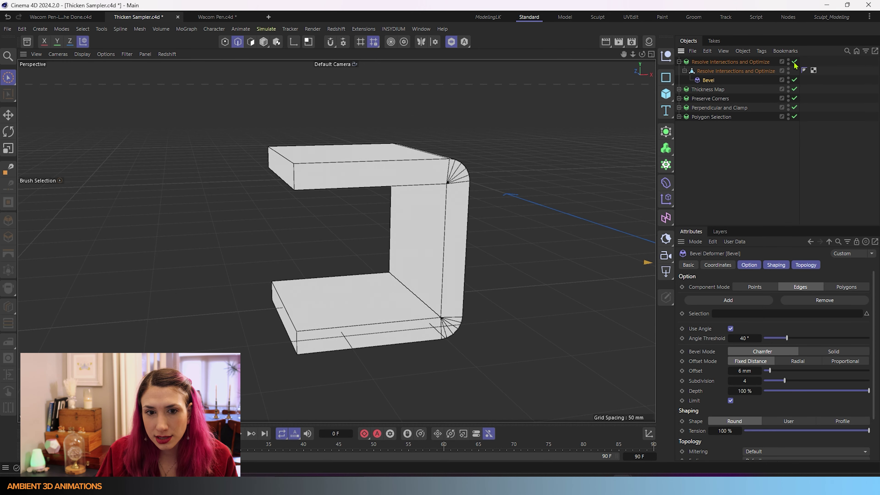
scroll(481, 370, "up", 4)
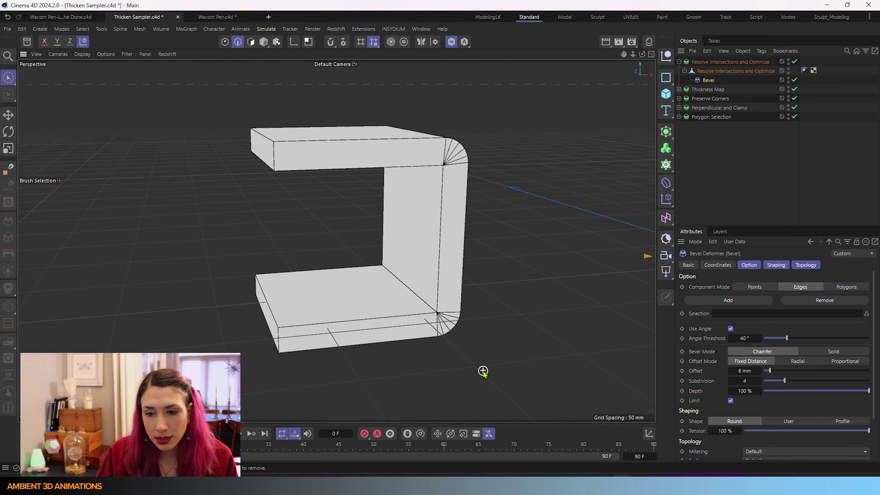
left_click(727, 63)
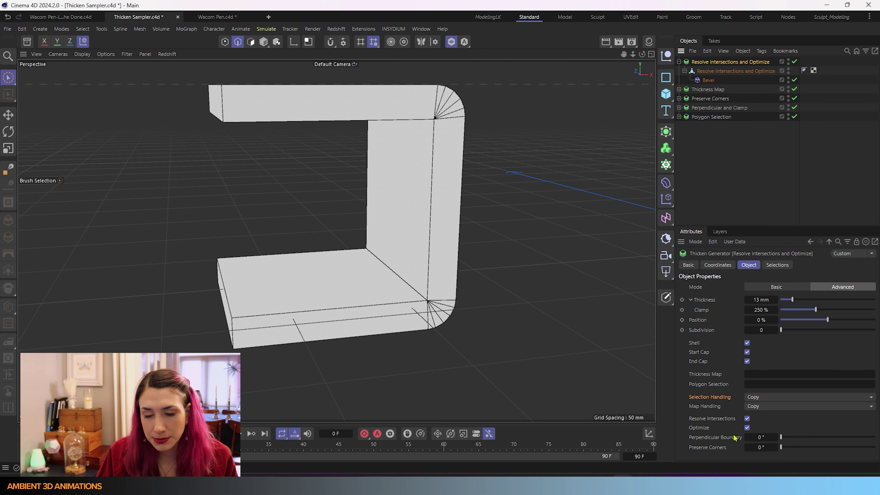
- Turn off Resolve Intersections on the 13 mm thicken, leaving Optimize unavailable
scroll(435, 304, "up", 5)
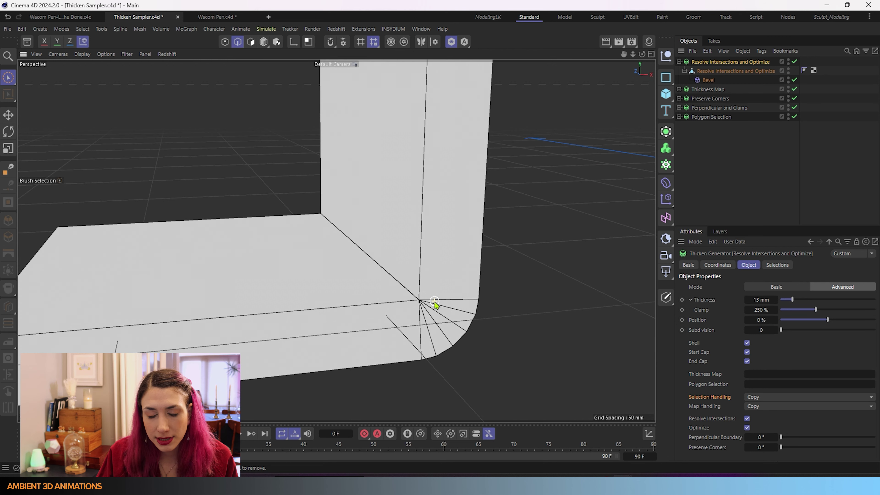
scroll(435, 303, "up", 4)
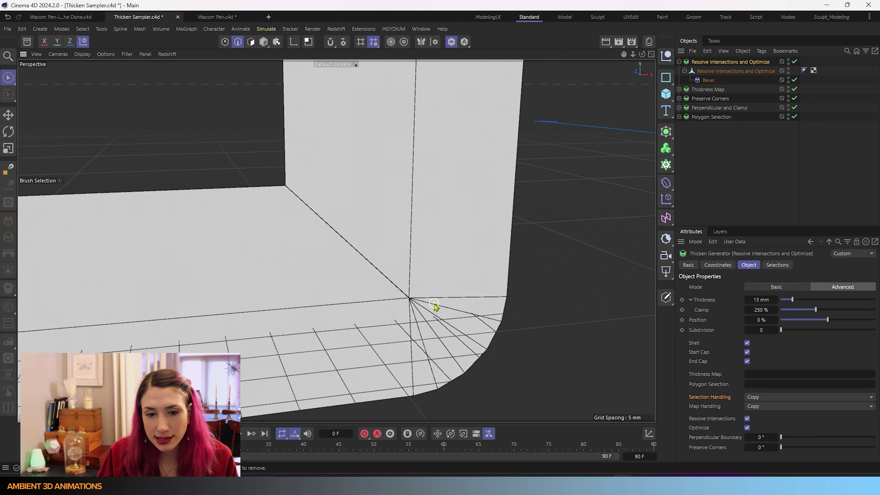
left_click(747, 418)
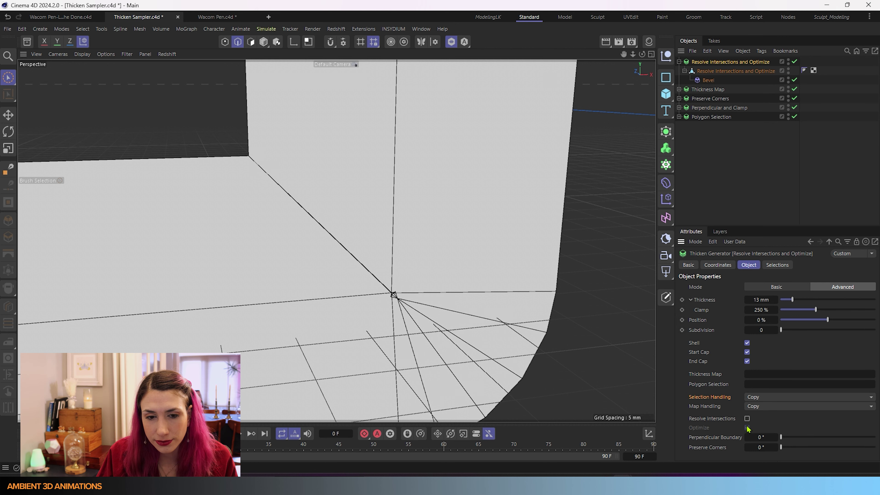
- Disable the Resolve Intersections and Optimize generator while viewing the beveled corner close-up
scroll(461, 334, "up", 5)
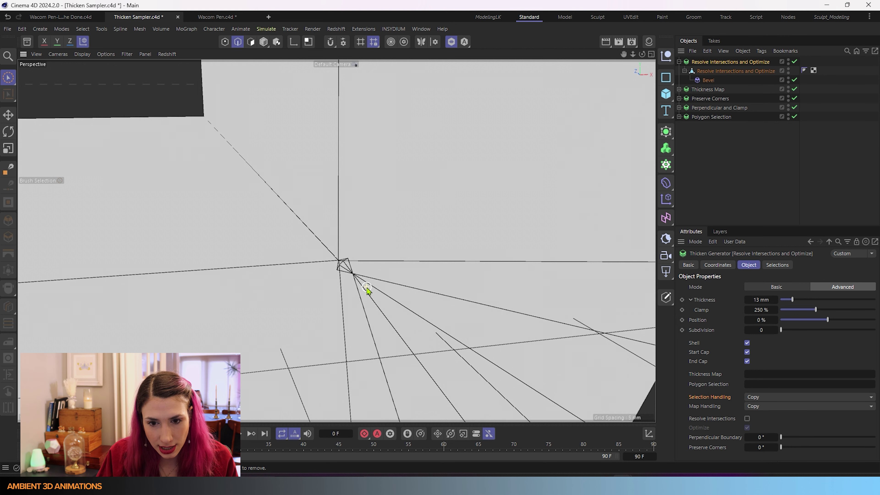
scroll(355, 261, "up", 3)
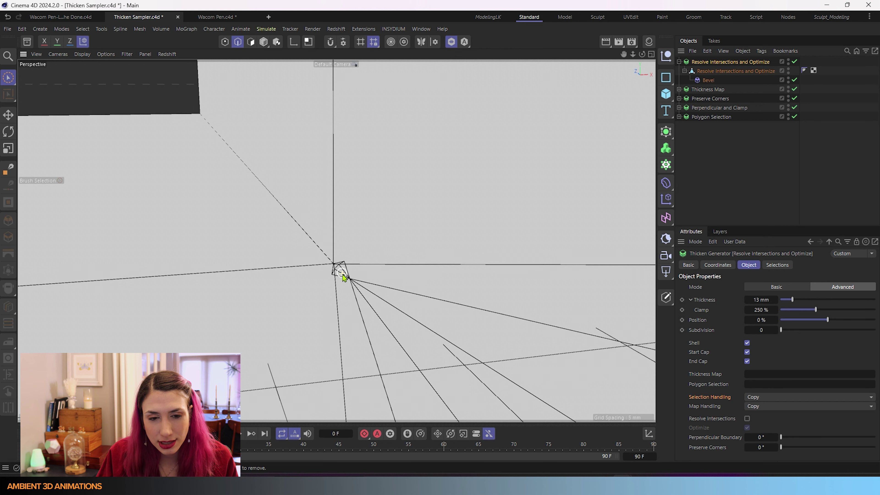
scroll(343, 277, "up", 1)
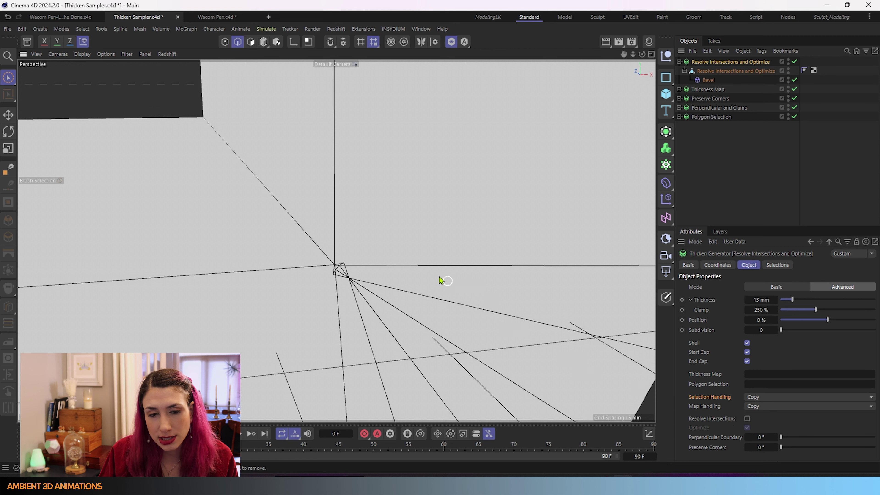
scroll(330, 260, "down", 3)
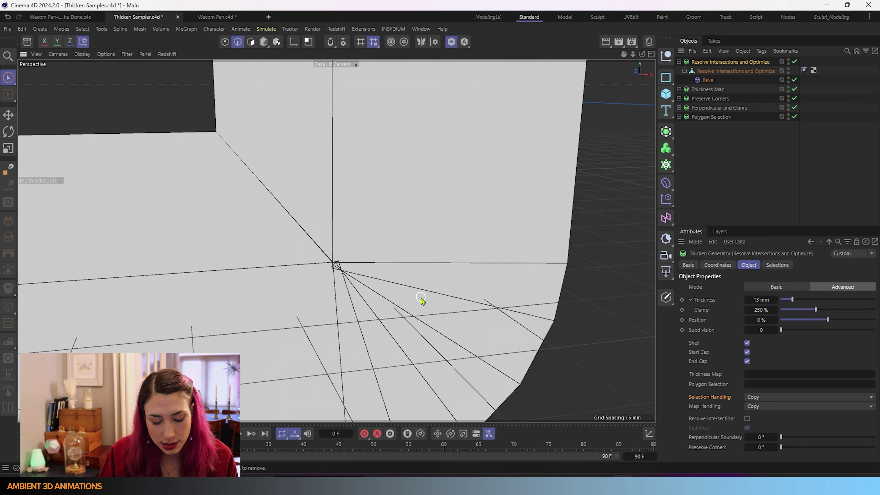
middle_click_drag(418, 300, 450, 194, "alt")
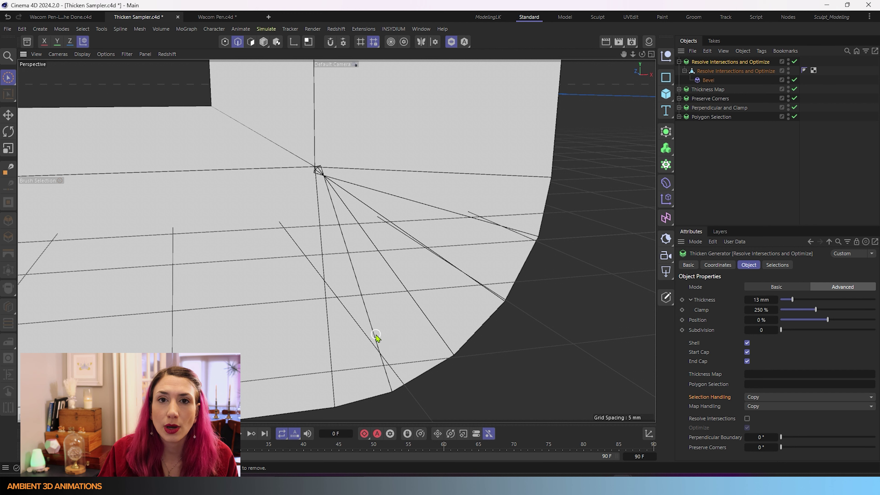
left_click(794, 61)
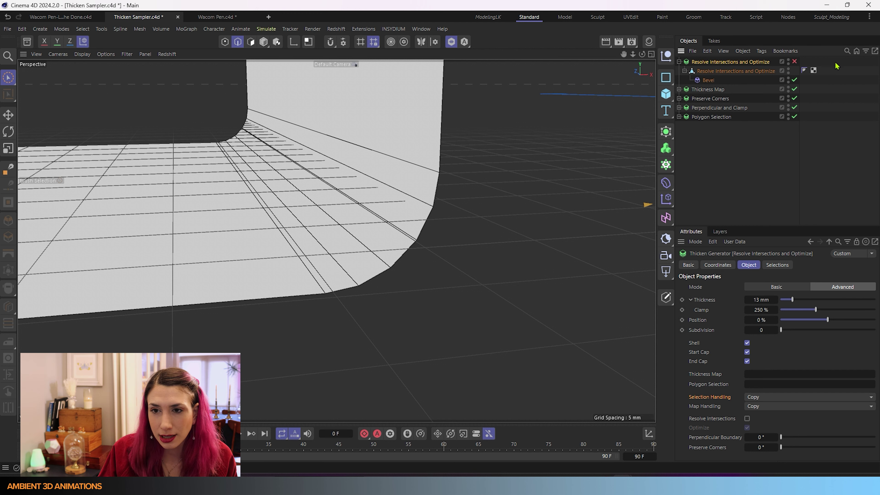
- Re-enable the thicken generator with Resolve Intersections and Optimize both ticked
left_click(795, 61)
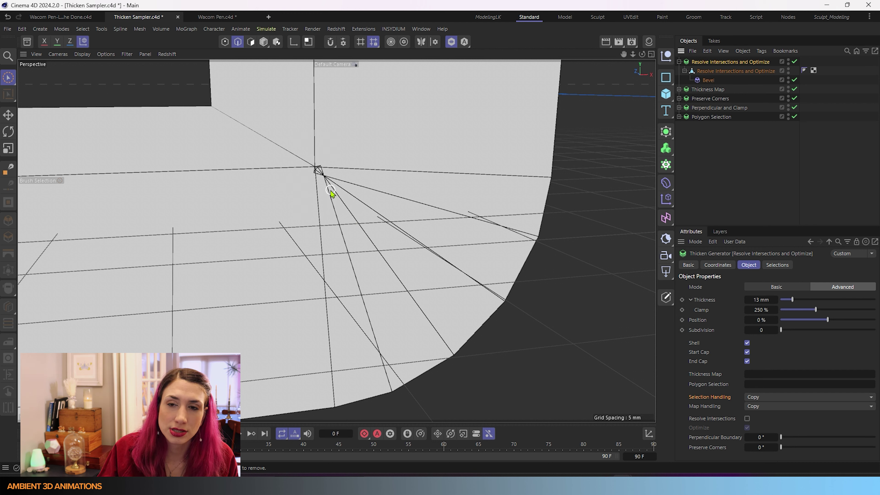
left_click(747, 419)
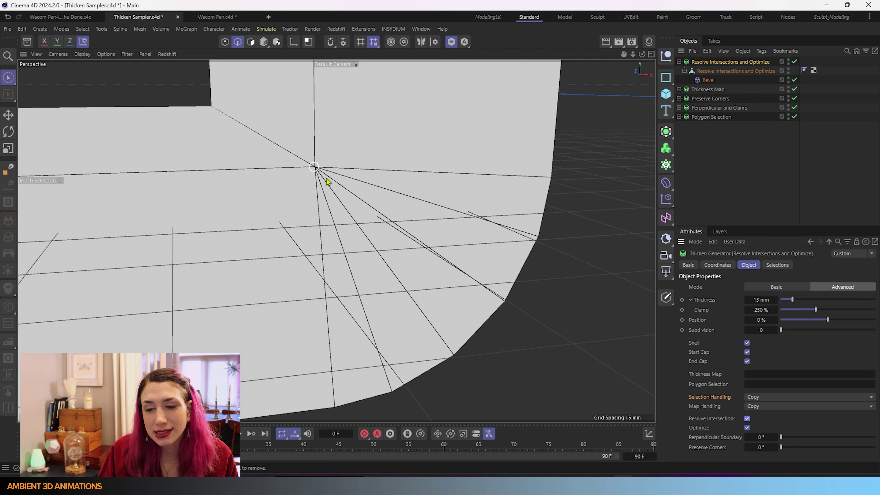
left_click(747, 428)
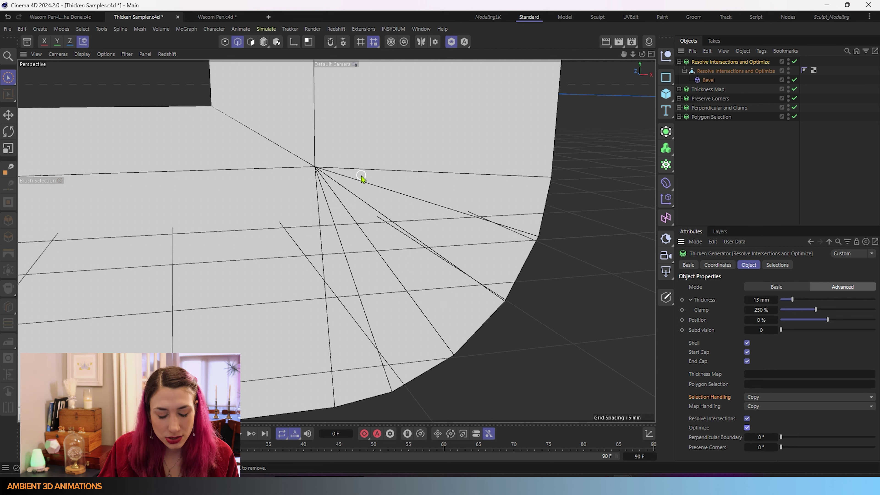
key("u")
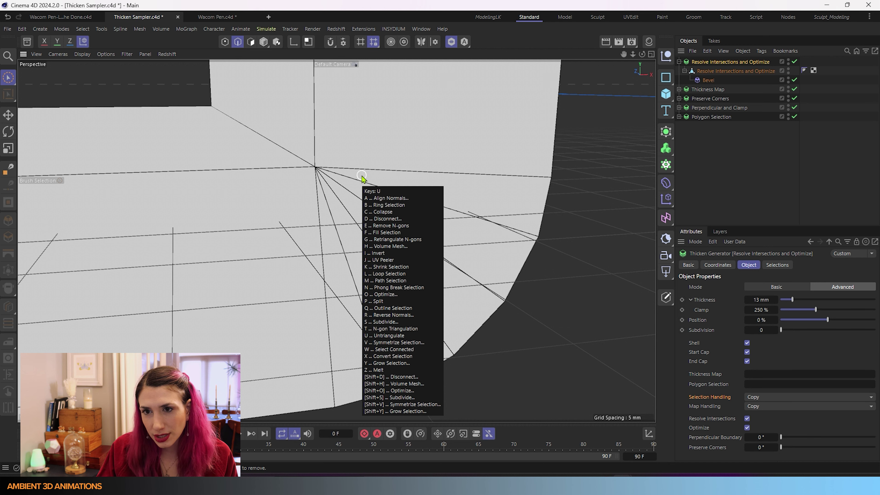
key("Escape")
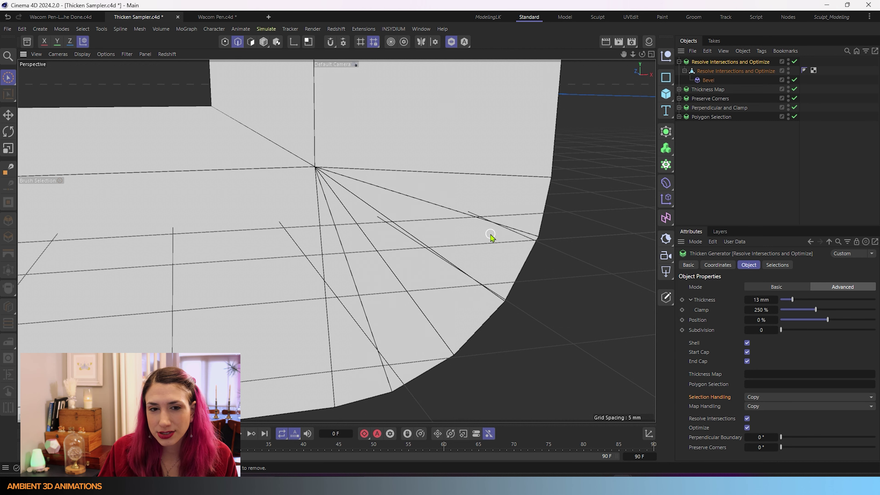
- Turn off Viewport Solo so the other sampler objects show again
scroll(491, 236, "down", 10)
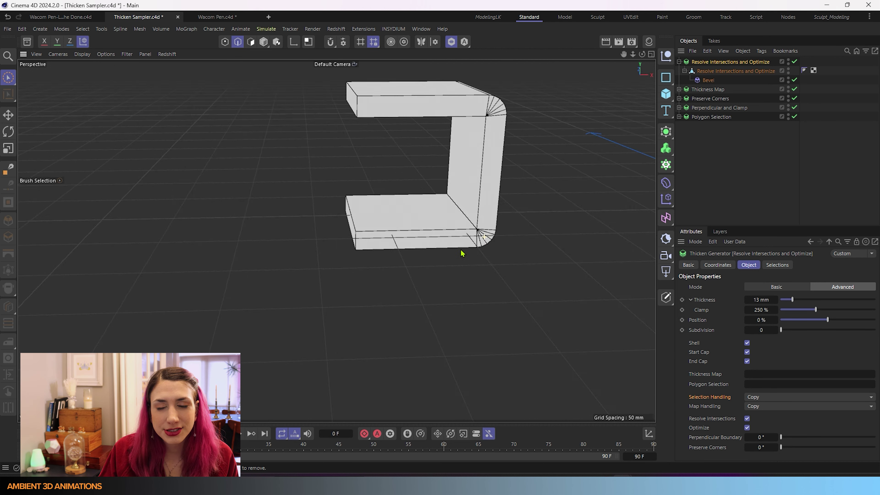
left_click_drag(462, 252, 428, 246, "alt")
left_click_drag(456, 210, 388, 243, "alt")
left_click(451, 42)
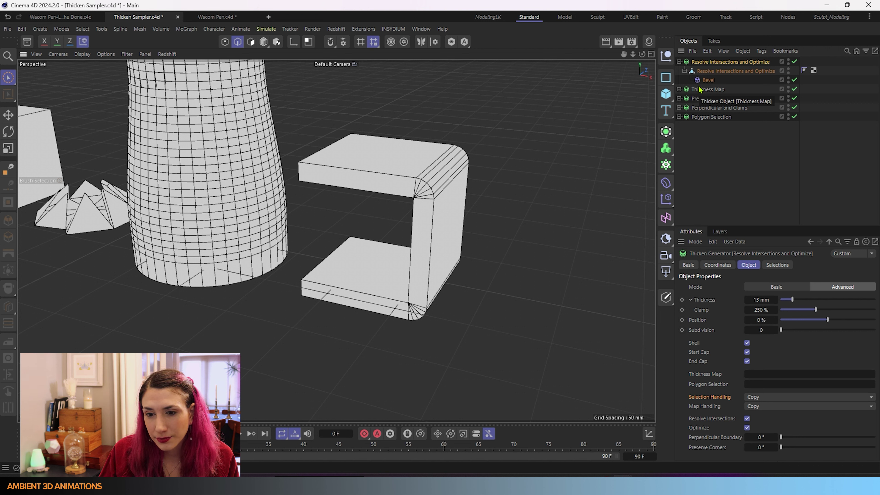
- Solo the Thickness Map Cylinder and show its Vertex Map weights driving the 28 mm thickness
left_click(716, 93)
left_click(679, 89)
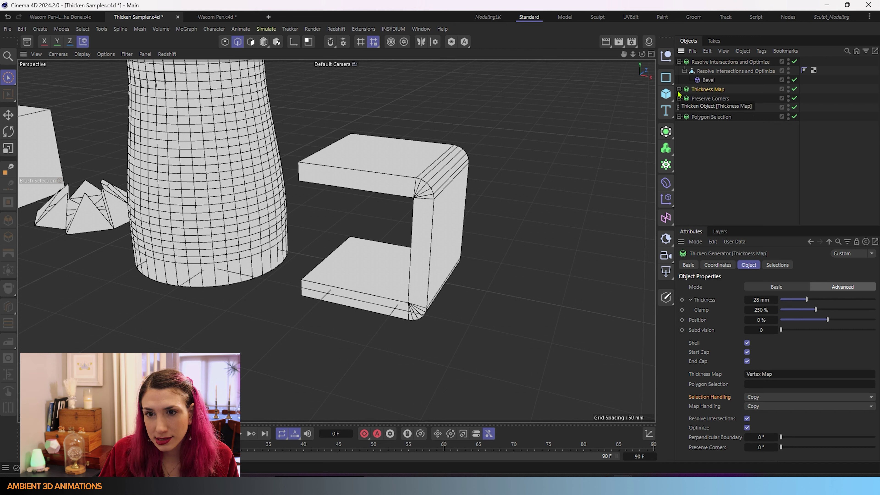
left_click(705, 99, "ctrl")
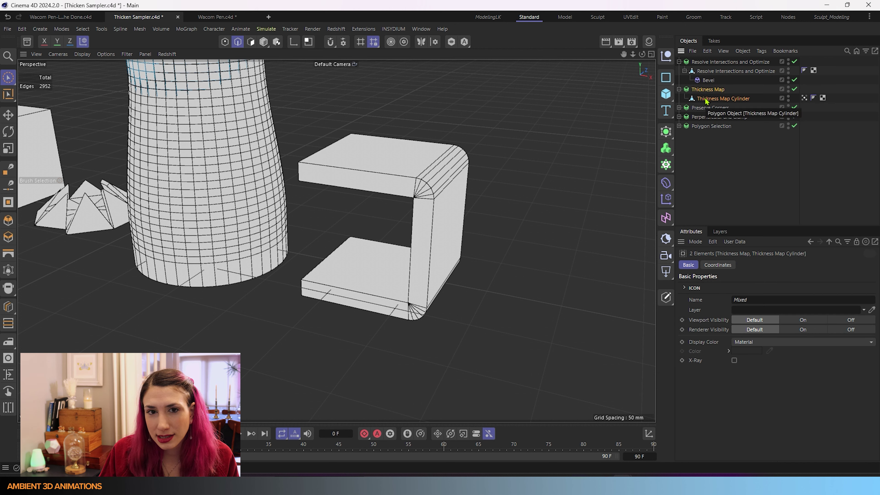
left_click(451, 42)
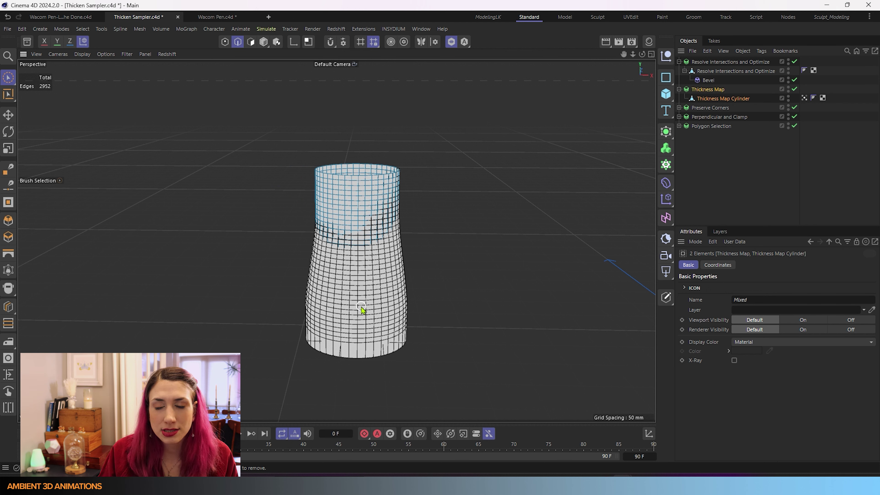
left_click(804, 98)
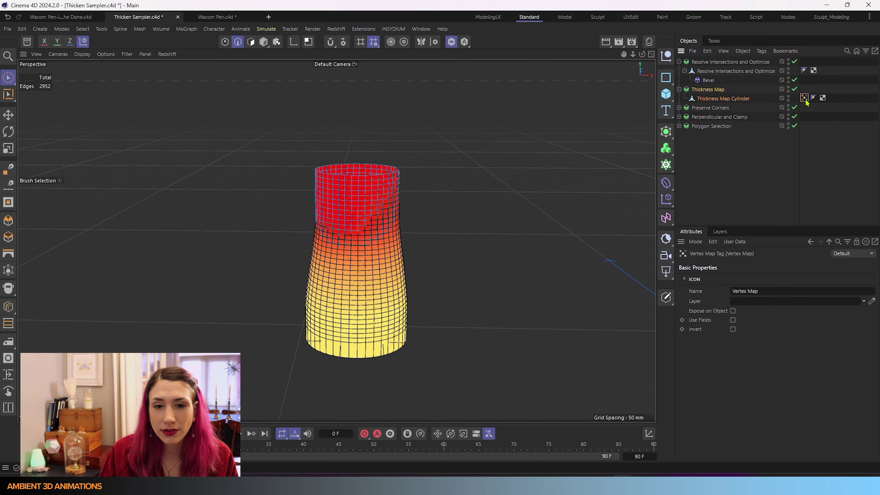
left_click(744, 99)
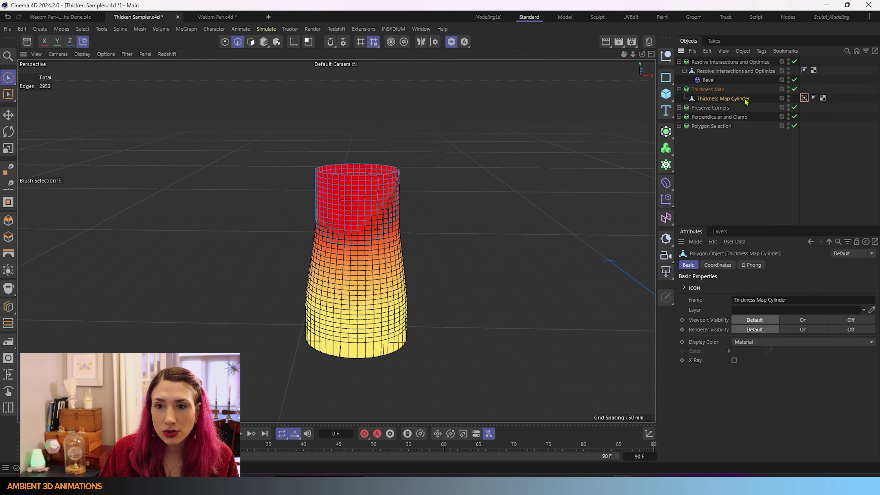
left_click(722, 91)
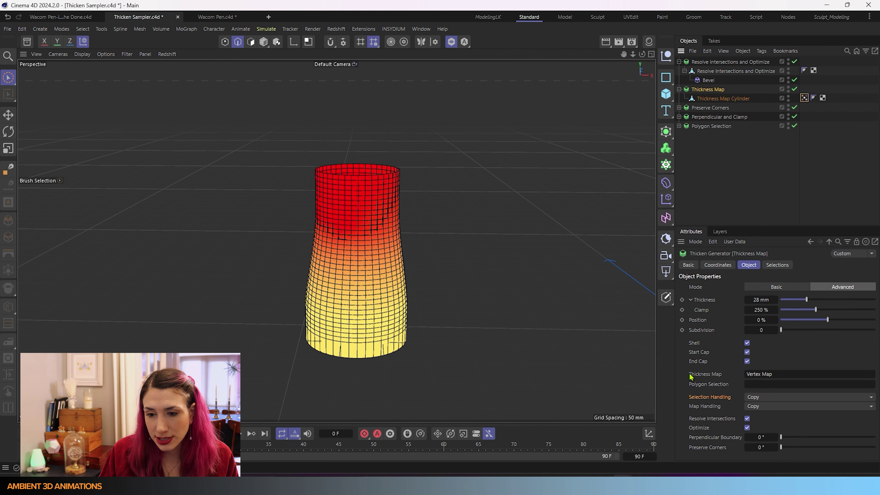
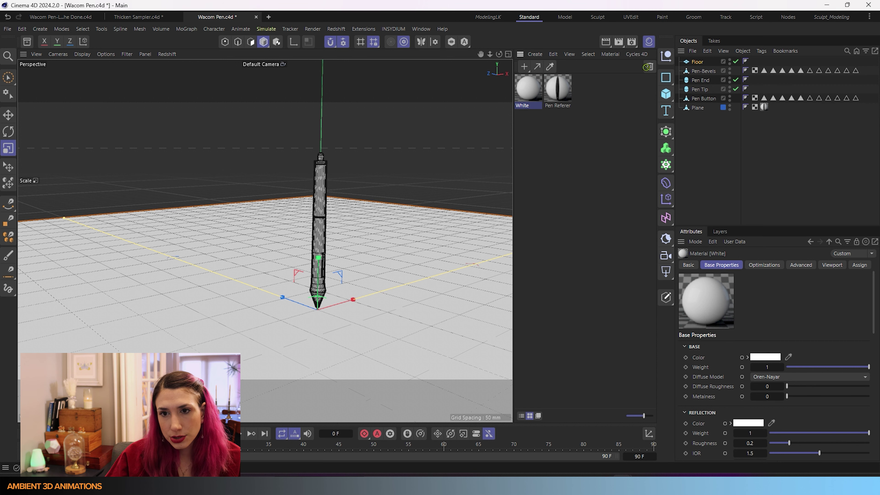
- Drop the White material onto the Floor plane and add an RS Area Light
left_click_drag(699, 68, 700, 66)
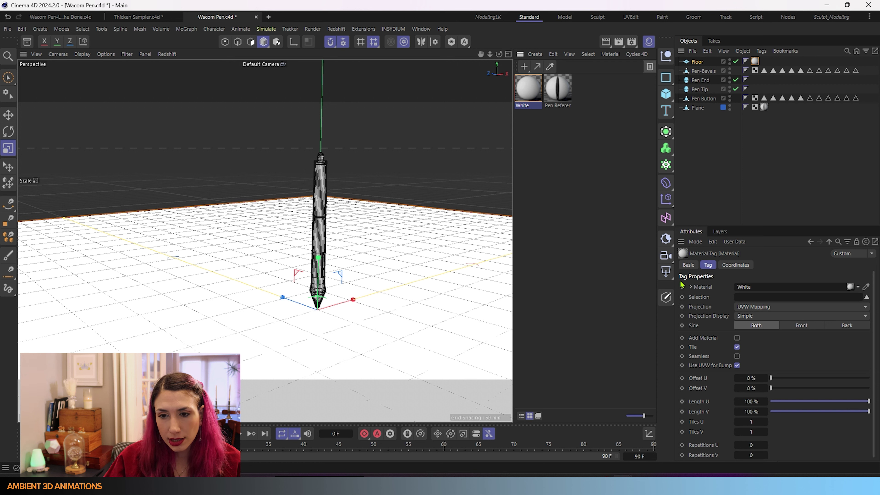
left_click(666, 273)
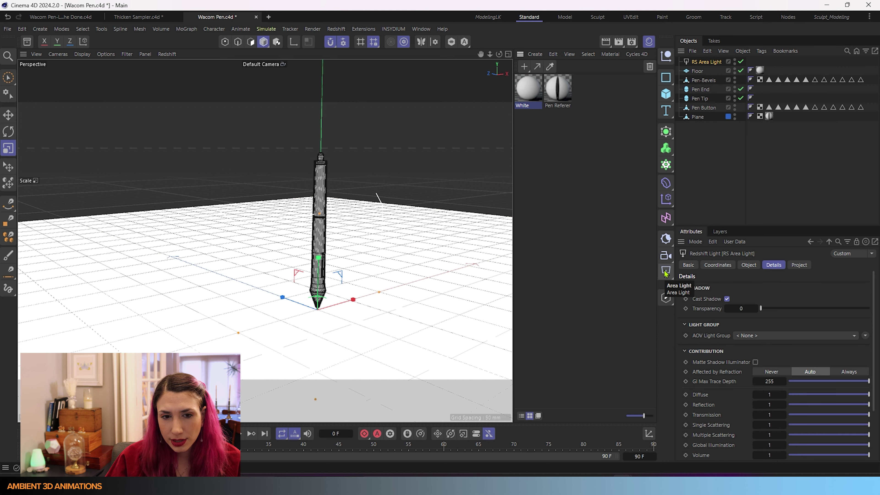
- Raise the RS Area Light, turn it to face another direction, and shrink it
left_click_drag(311, 324, 345, 372, "alt")
scroll(345, 371, "down", 5)
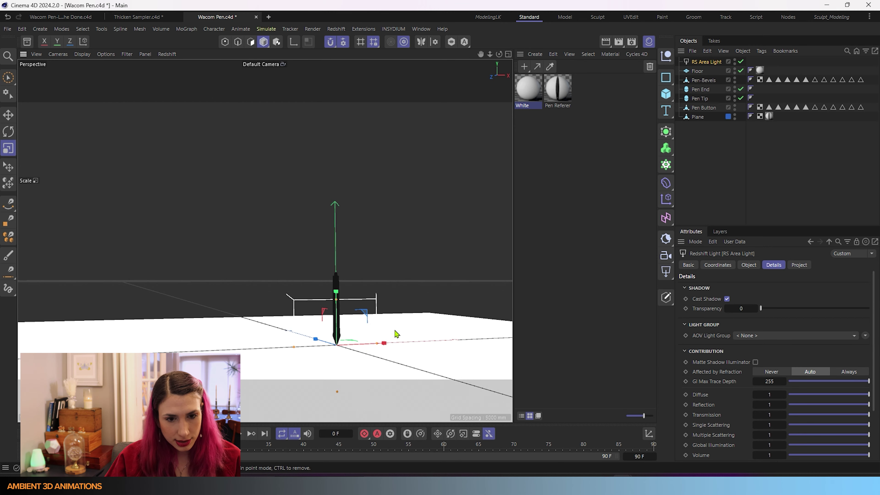
key("e")
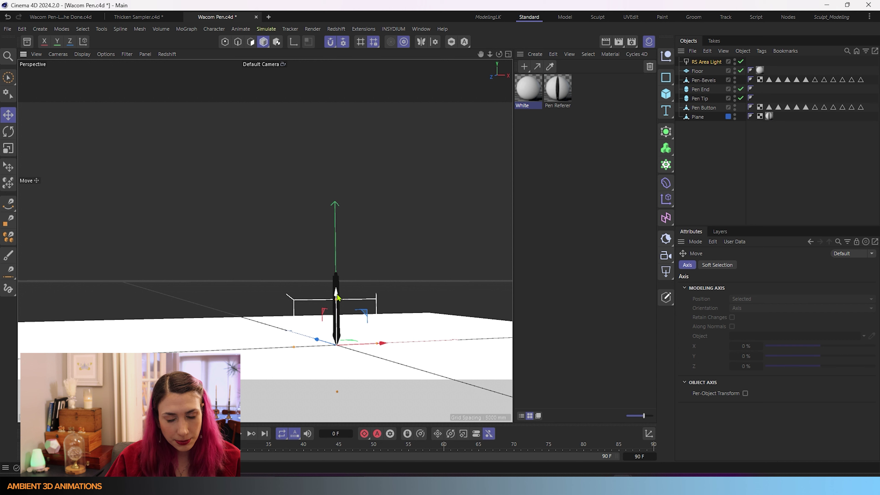
left_click_drag(340, 297, 348, 180)
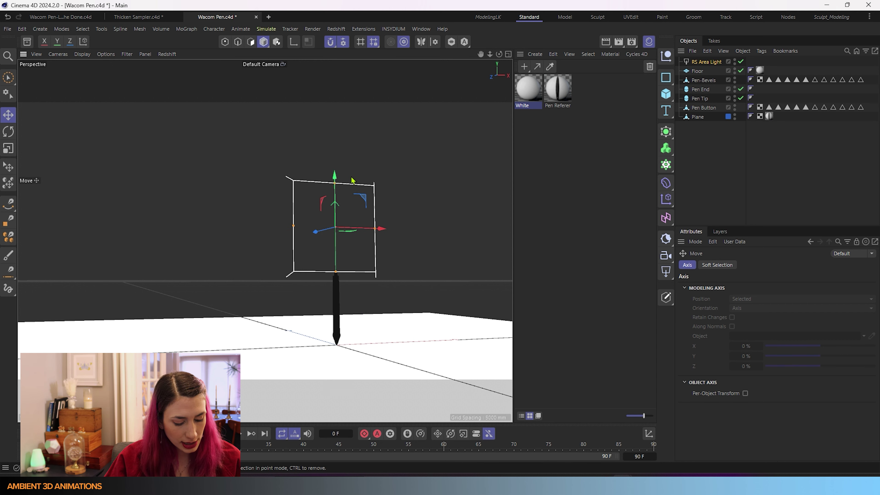
key("r")
left_click_drag(361, 224, 266, 222)
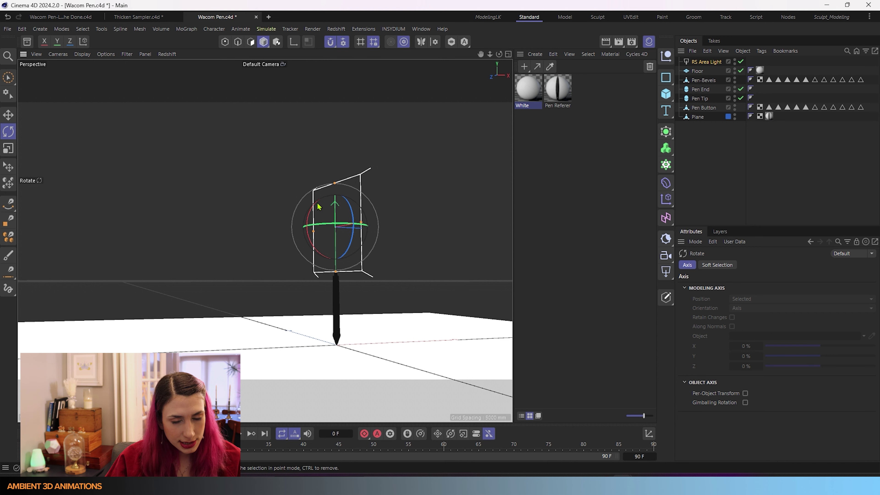
key("t")
left_click_drag(436, 218, 329, 280)
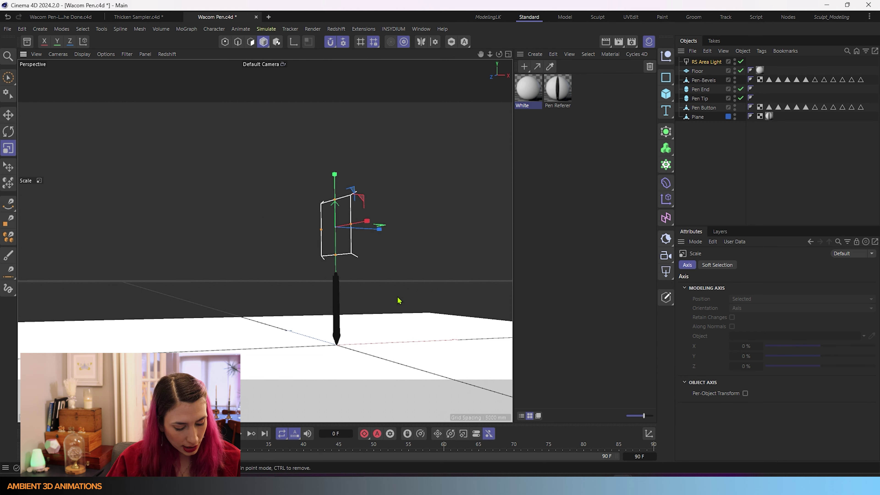
- Shift the area light left along X and tilt it about 24 degrees toward the pen
key("e")
left_click_drag(383, 236, 334, 235)
key("r")
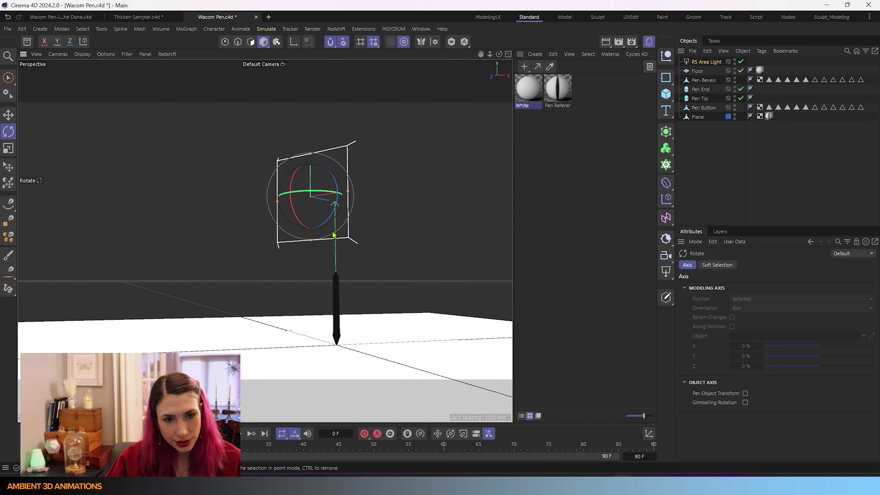
left_click_drag(331, 285, 307, 361, "alt")
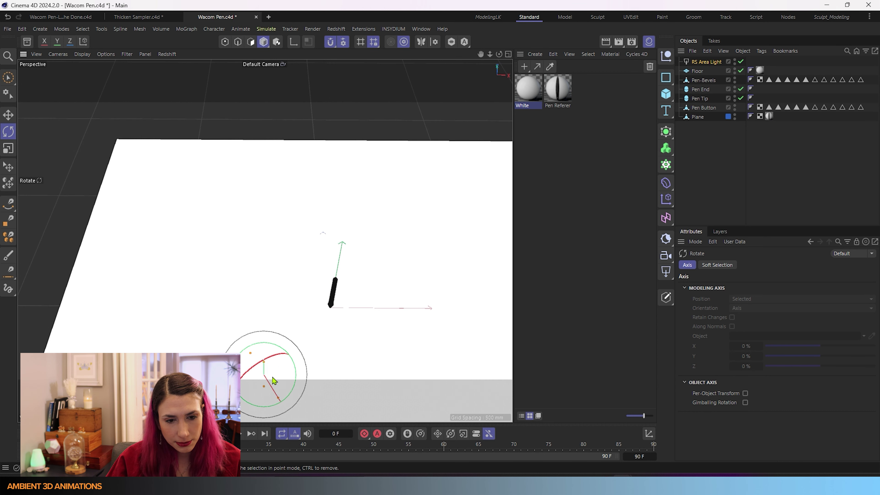
left_click_drag(261, 406, 261, 410)
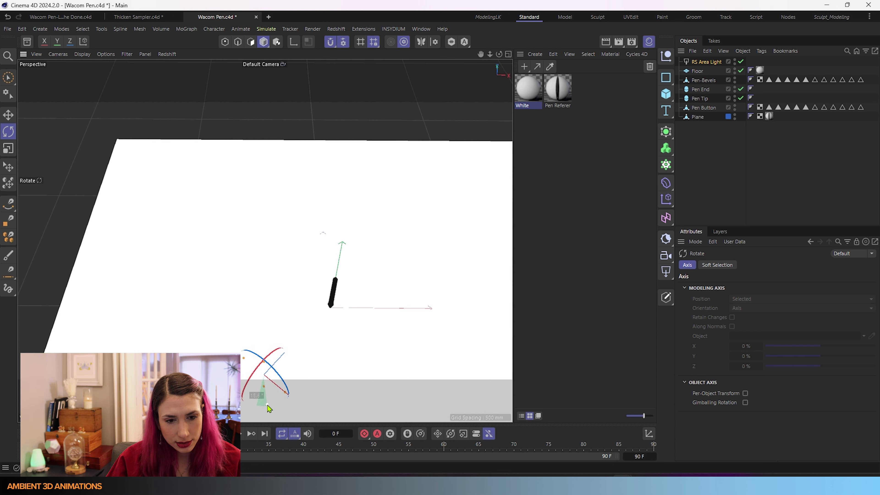
key("t")
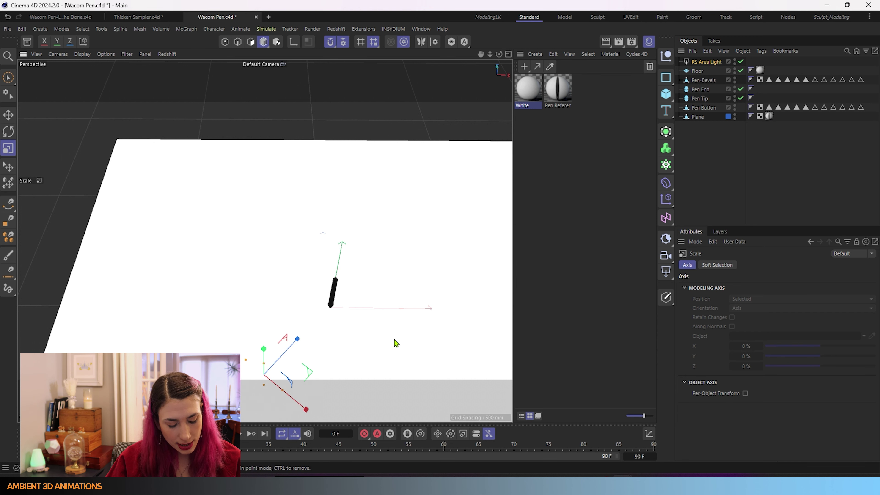
key("r")
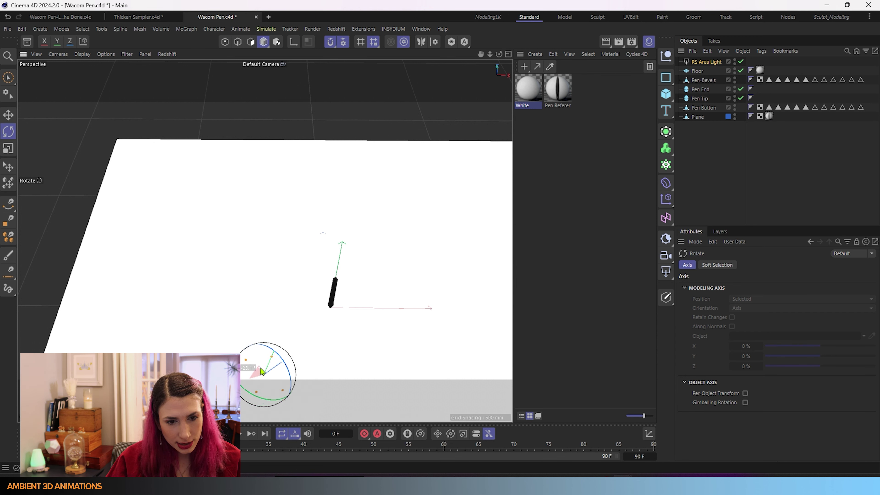
left_click_drag(244, 366, 410, 366, "alt")
key("e")
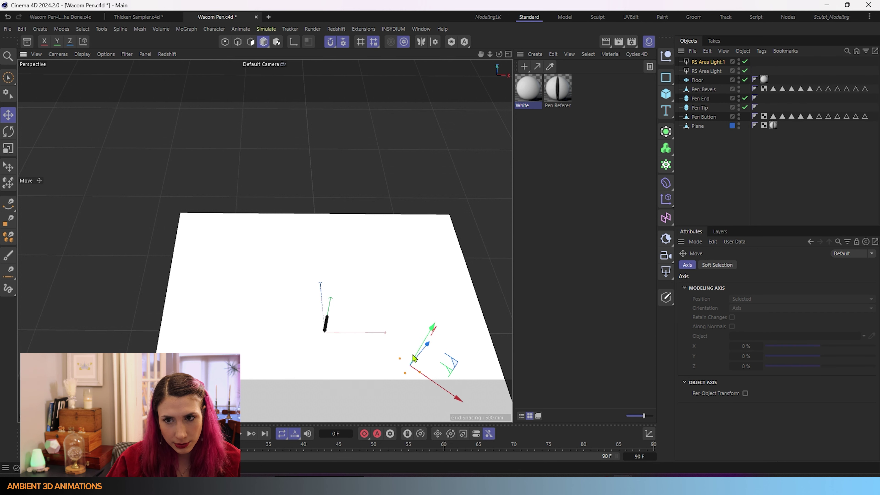
- Rotate the second area light about 24 degrees and switch off the Floor object
scroll(411, 368, "down", 3)
key("r")
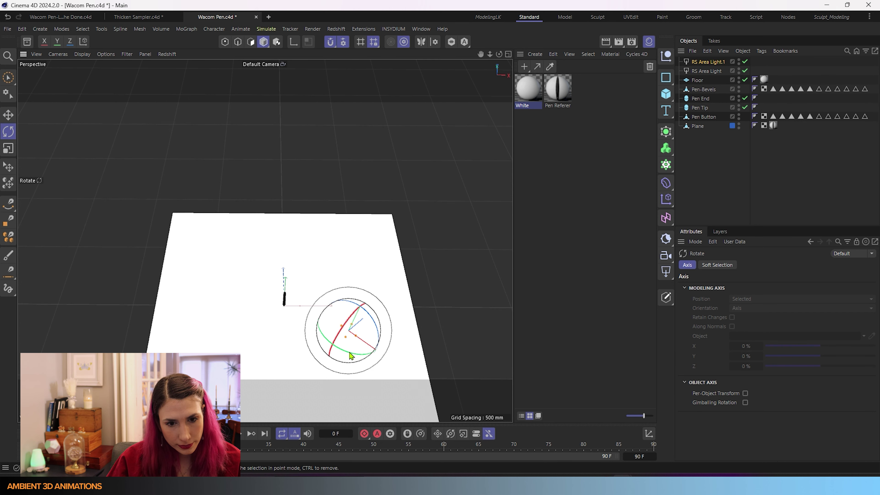
mouse_move(350, 354)
left_mouse_down()
mouse_move(389, 345)
mouse_move(353, 345)
left_mouse_up()
left_click_drag(353, 345, 377, 225, "alt")
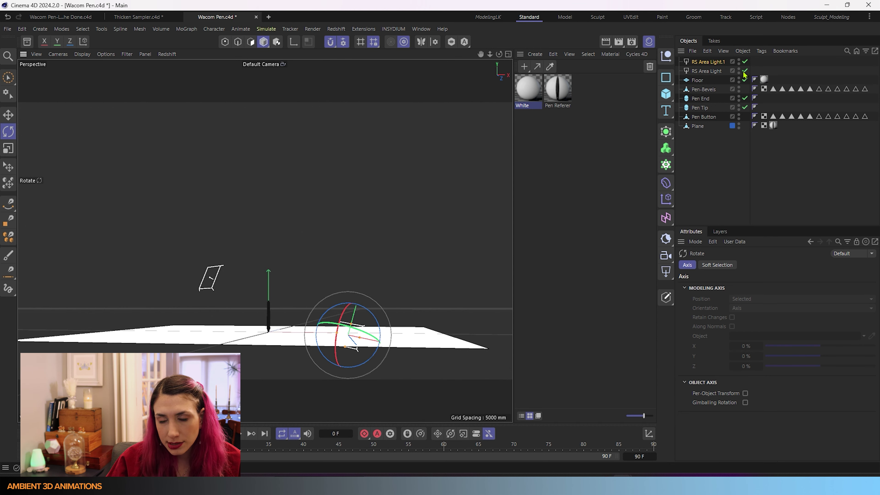
left_click(745, 80)
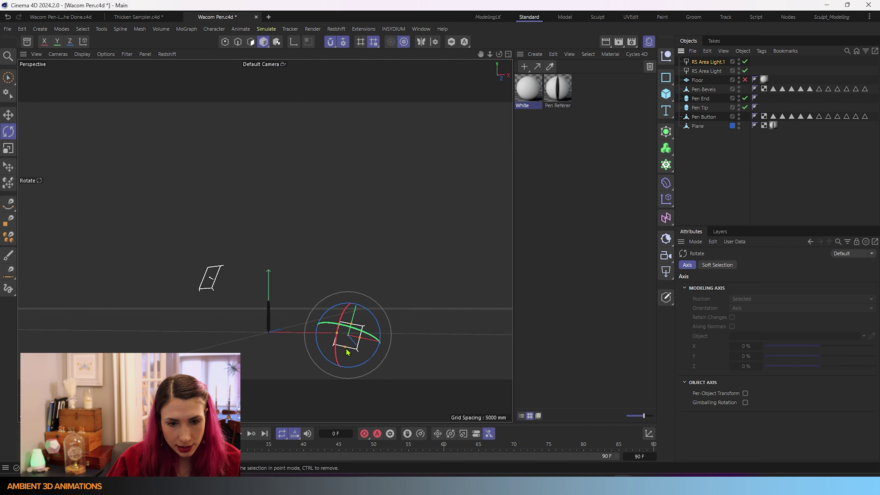
- Turn RS Area Light.1 to face the pen squarely and raise it along Y
left_click_drag(364, 369, 373, 359)
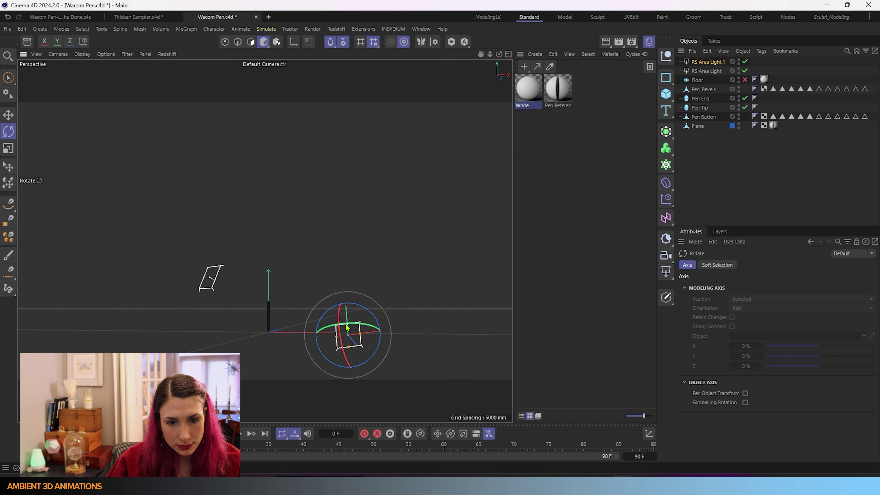
mouse_move(347, 328)
left_mouse_down()
mouse_move(360, 324)
mouse_move(344, 333)
left_mouse_up()
key("e")
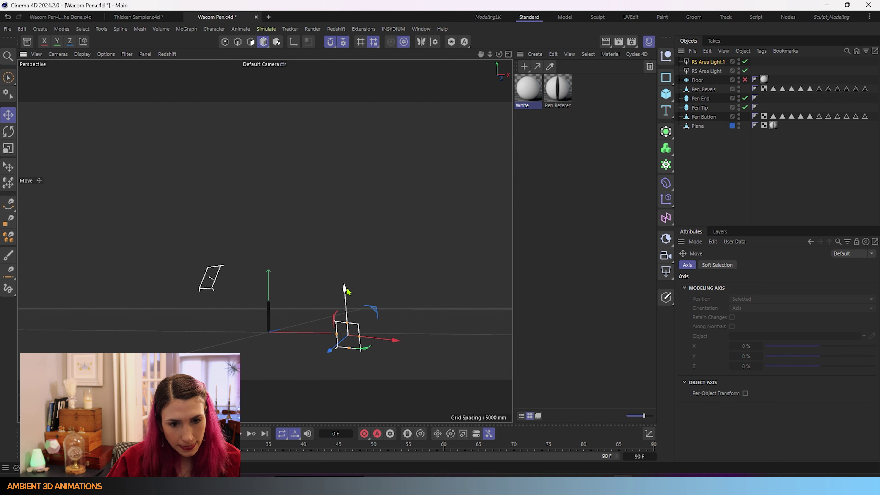
left_click_drag(346, 292, 350, 230)
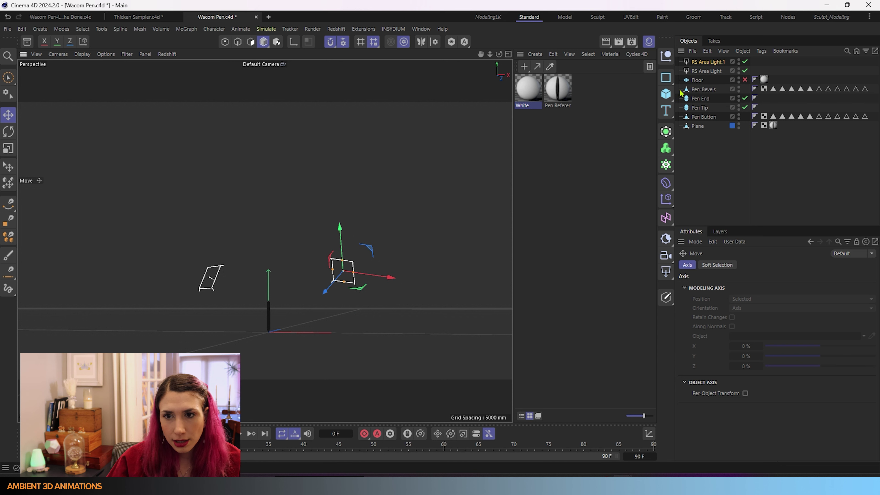
- Raise RS Area Light.1's intensity from 10 to 73.52
left_click(708, 62)
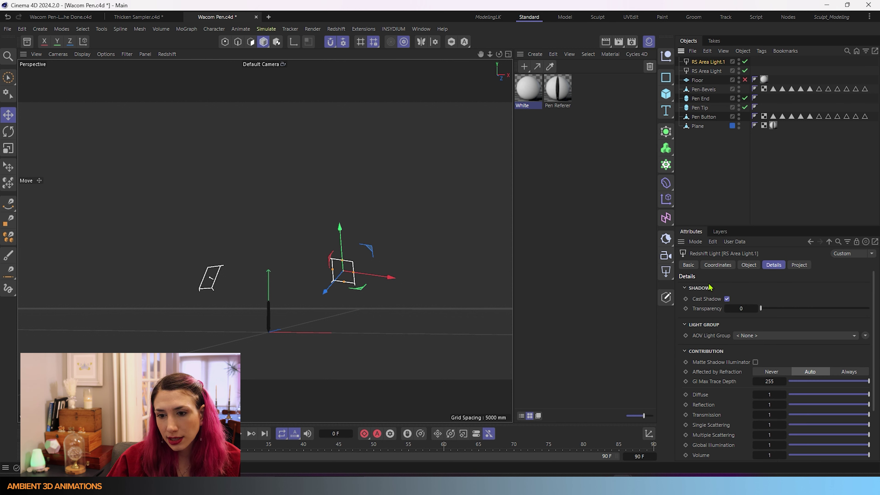
left_click(750, 265)
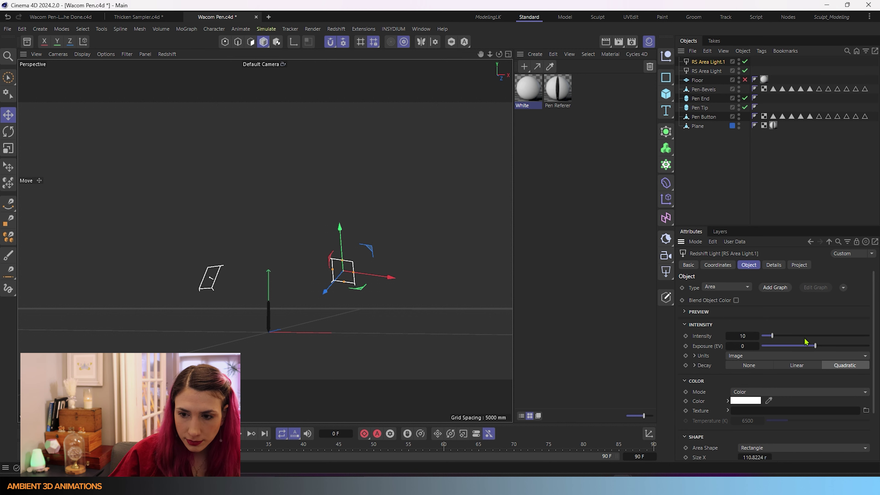
left_click_drag(808, 337, 842, 338)
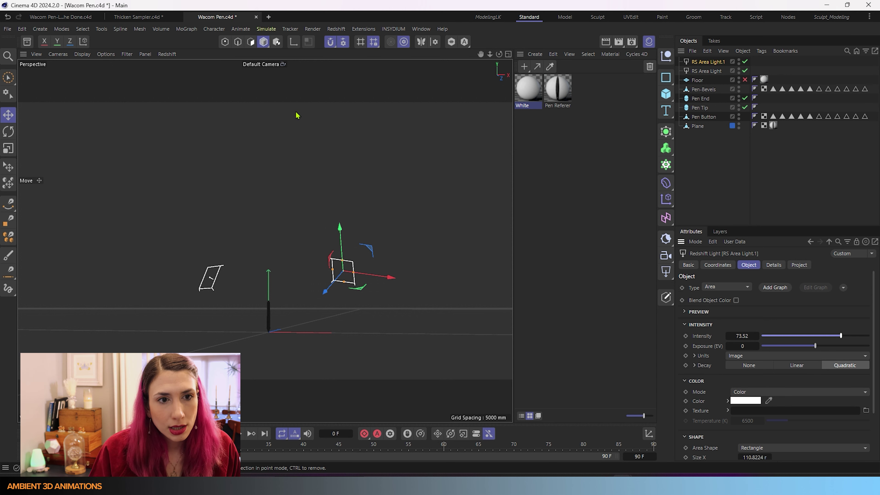
scroll(250, 328, "up", 2)
scroll(272, 335, "down", 2)
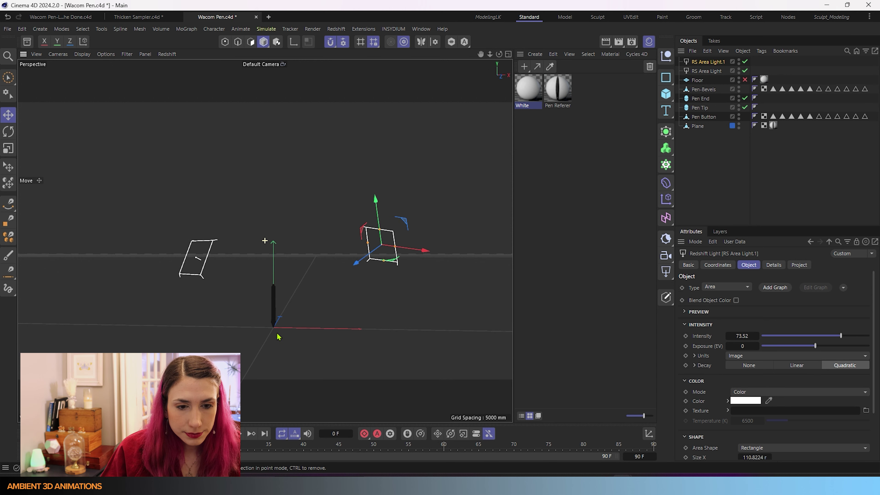
- Preview the lighting with a Redshift interactive render in the viewport, then stop it
left_click(168, 54)
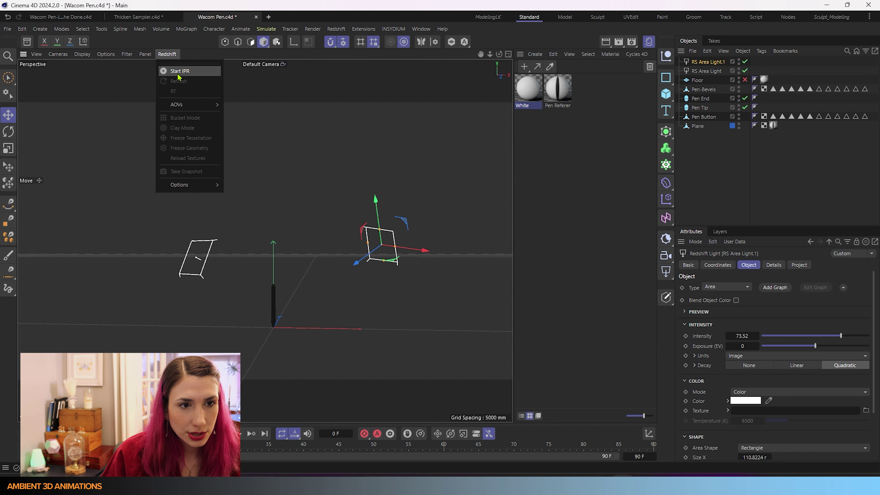
left_click(178, 71)
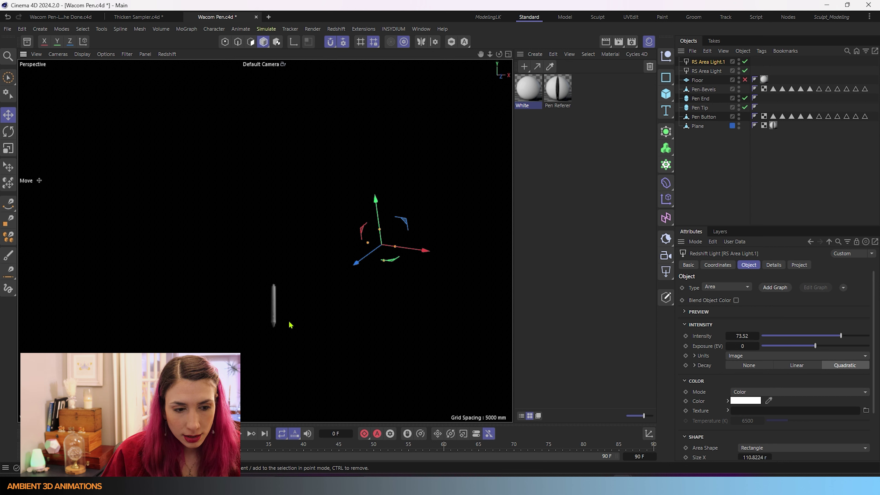
scroll(290, 324, "up", 5)
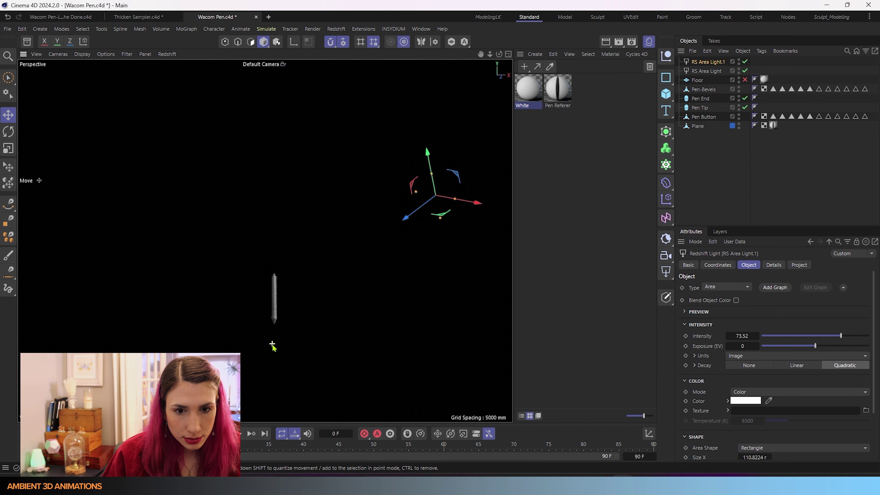
left_click(167, 54)
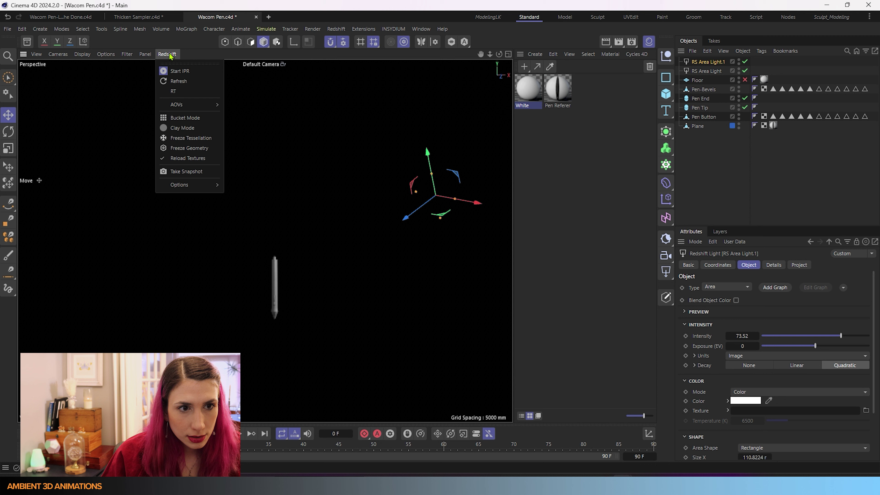
left_click(176, 71)
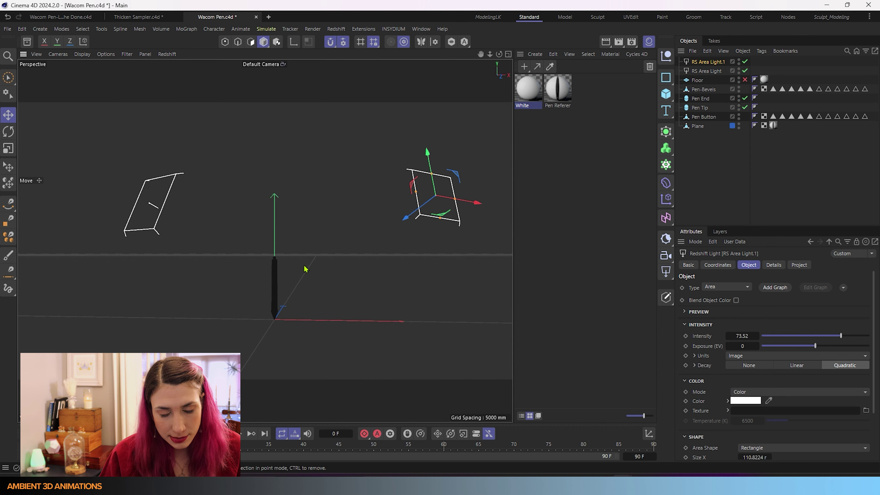
- Move RS Area Light.1 along Z, then in world coordinates lower it level with the pen
left_click_drag(418, 209, 370, 260)
left_click_drag(335, 295, 330, 349, "alt")
left_click_drag(345, 254, 334, 279, "alt")
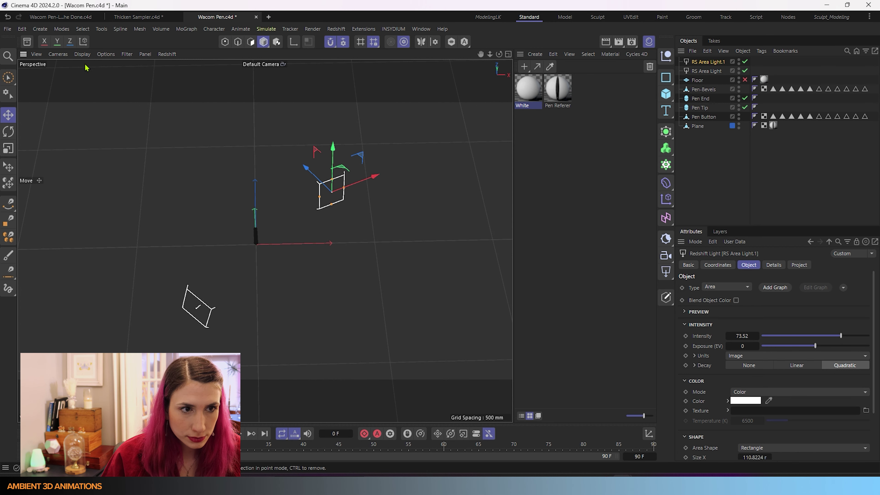
left_click(83, 42)
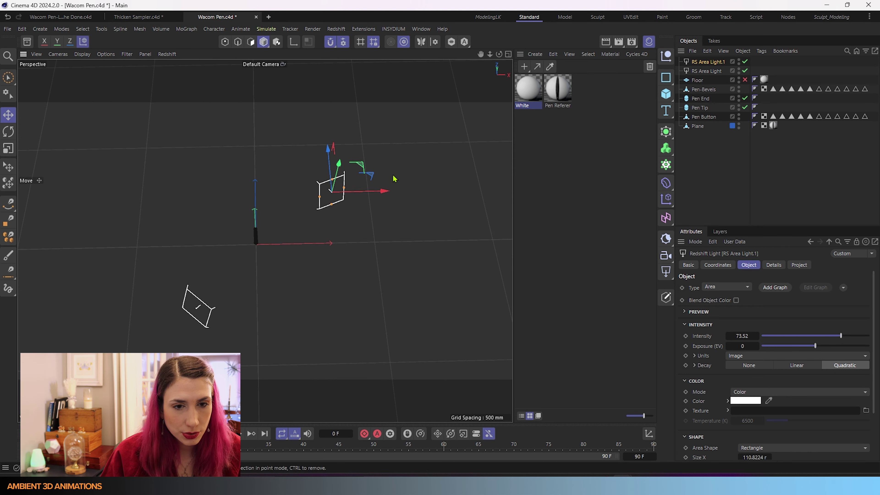
left_click_drag(332, 148, 342, 272)
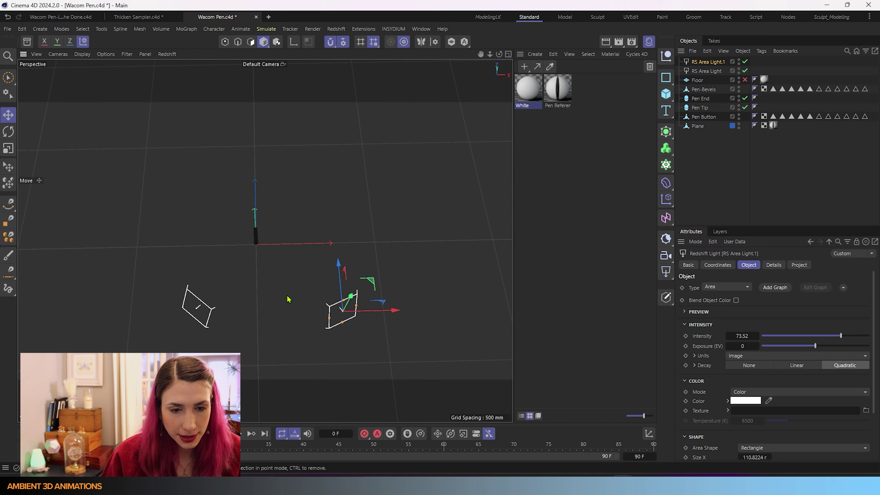
left_click_drag(288, 299, 271, 191, "alt")
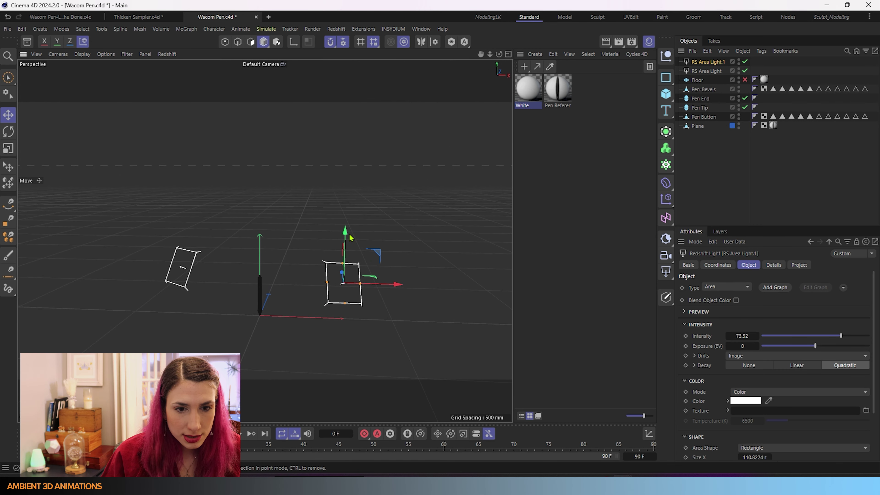
left_click_drag(350, 238, 345, 225)
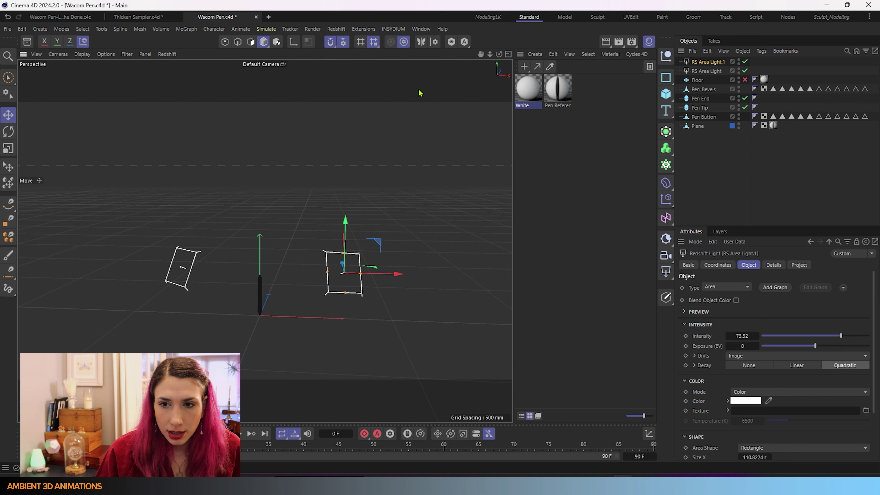
- Create a new Redshift Standard material and name it 'Glossy Black'
left_click(534, 54)
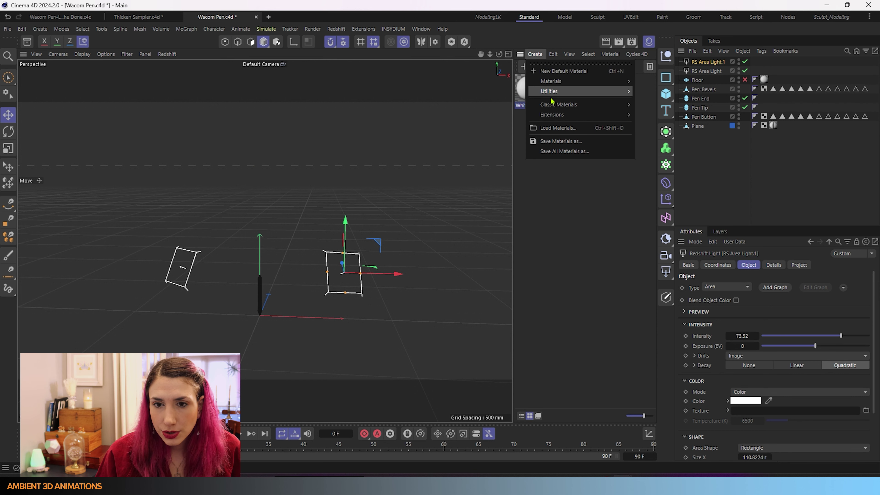
mouse_move(568, 81)
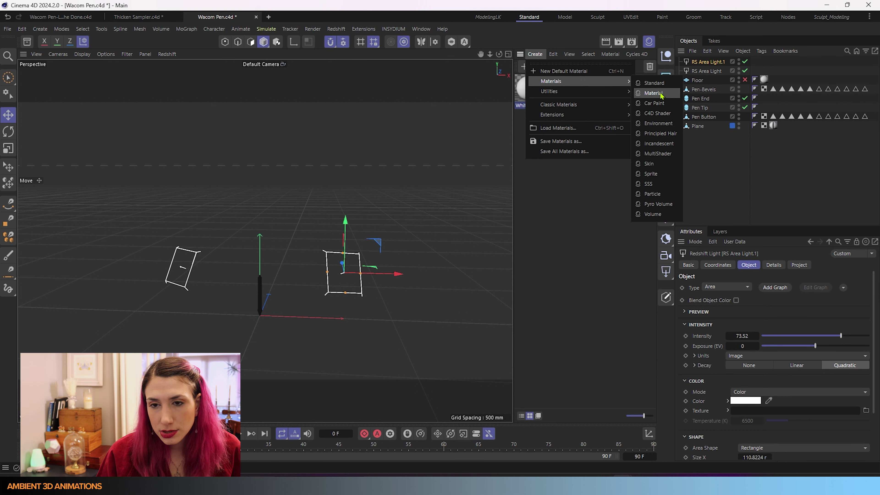
left_click(653, 93)
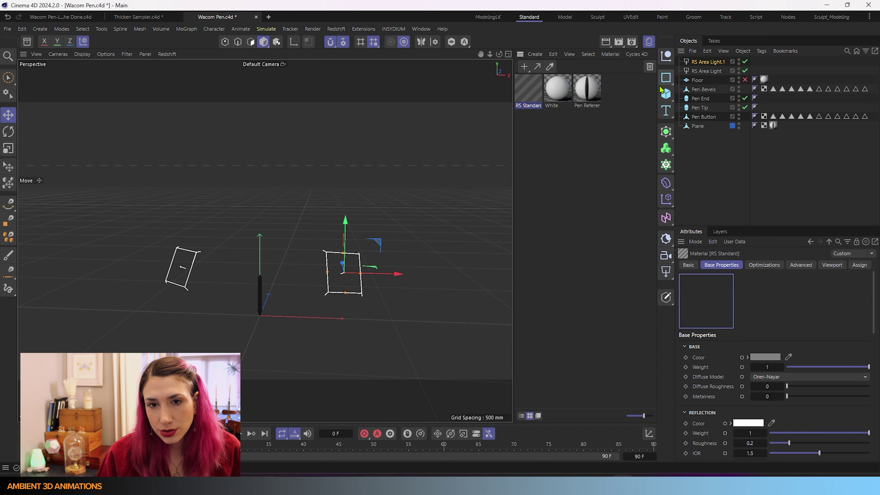
double_click(533, 107)
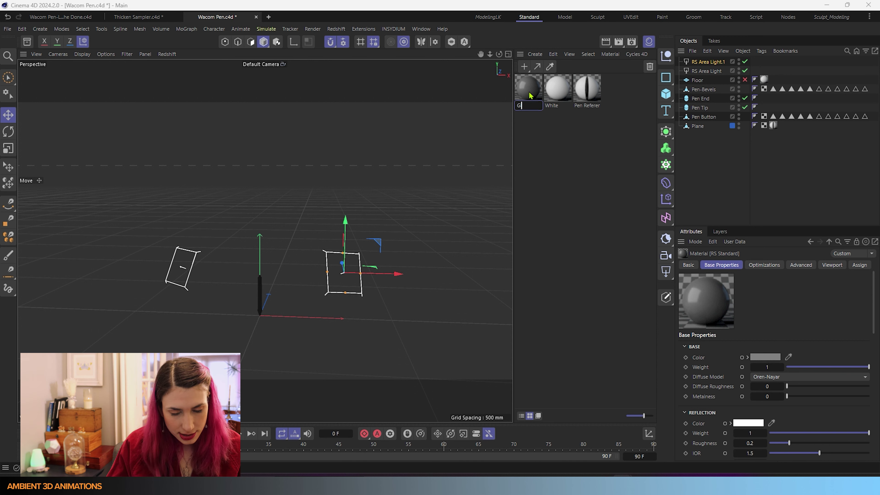
type("Glossy Black")
key("Return")
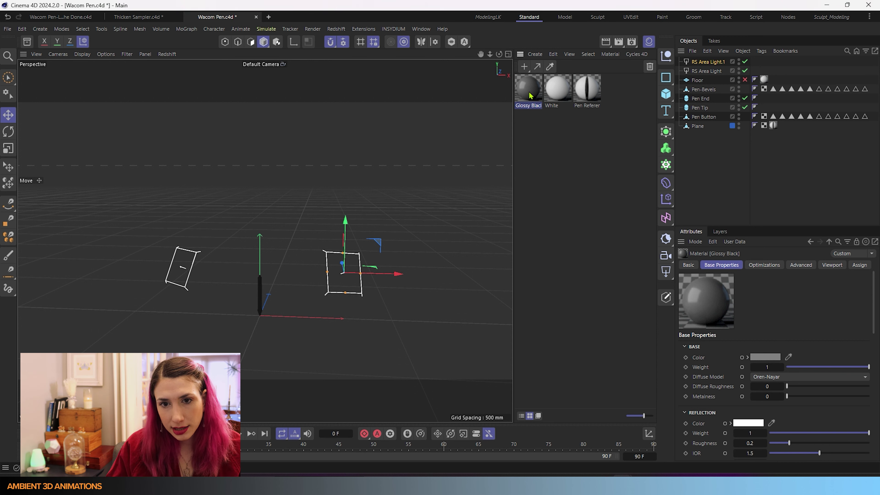
- Set Glossy Black's base colour to black at 3% value and reflection roughness to 0.059
double_click(528, 90)
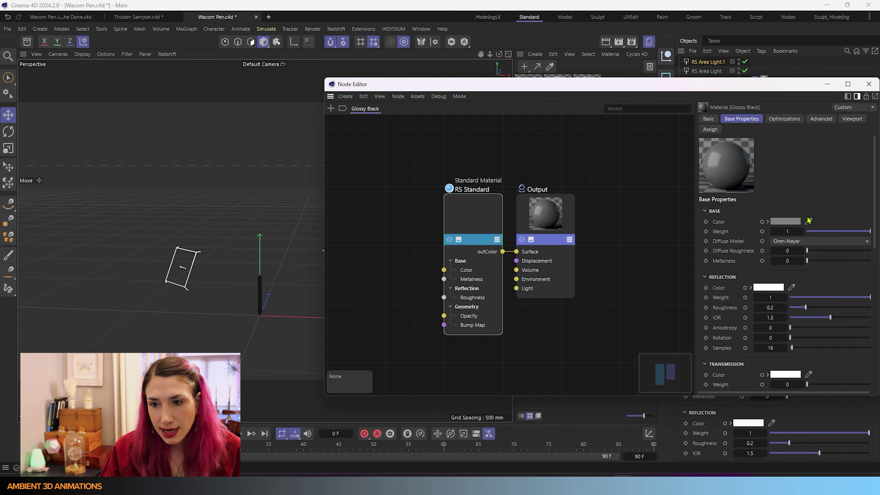
left_click(798, 222)
left_click_drag(706, 315, 690, 332)
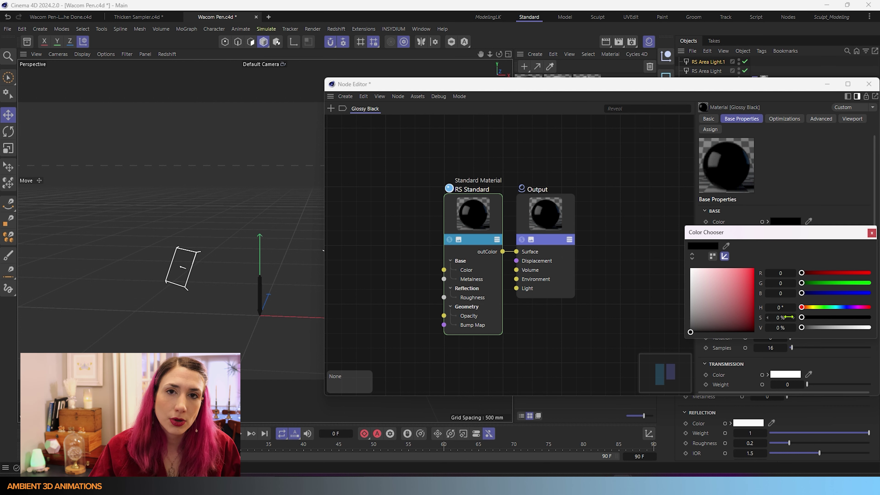
left_click(793, 328)
left_click(794, 328)
left_click(794, 328)
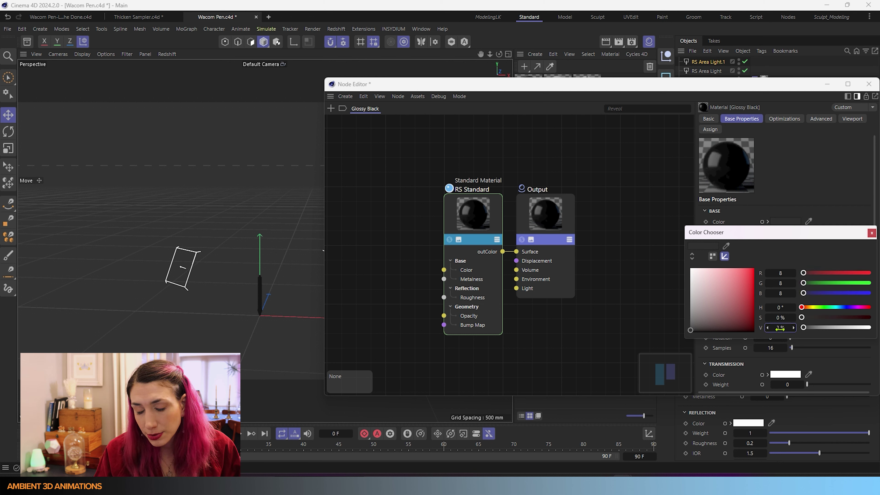
left_click_drag(771, 230, 558, 169)
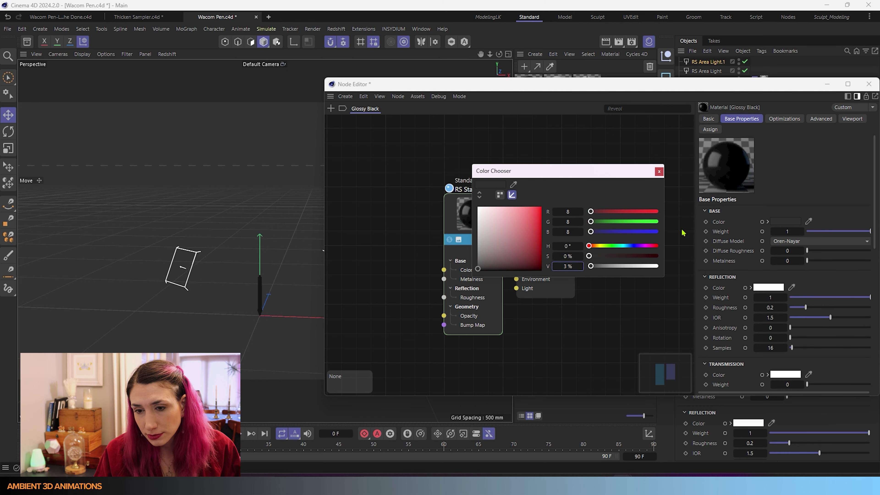
left_click(658, 172)
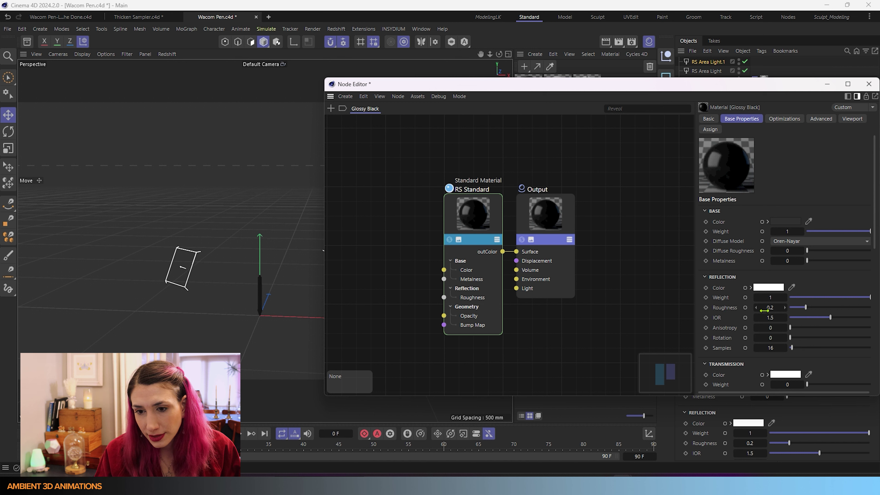
left_click(795, 307)
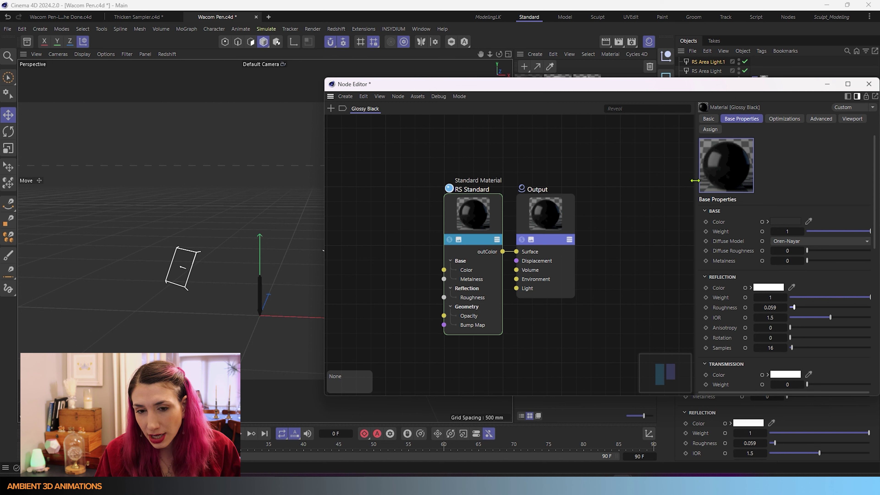
- Drag the si-v1_specks_06_15cm texture from the Asset Browser's Imperfections into Glossy Black's node graph
left_click(422, 30)
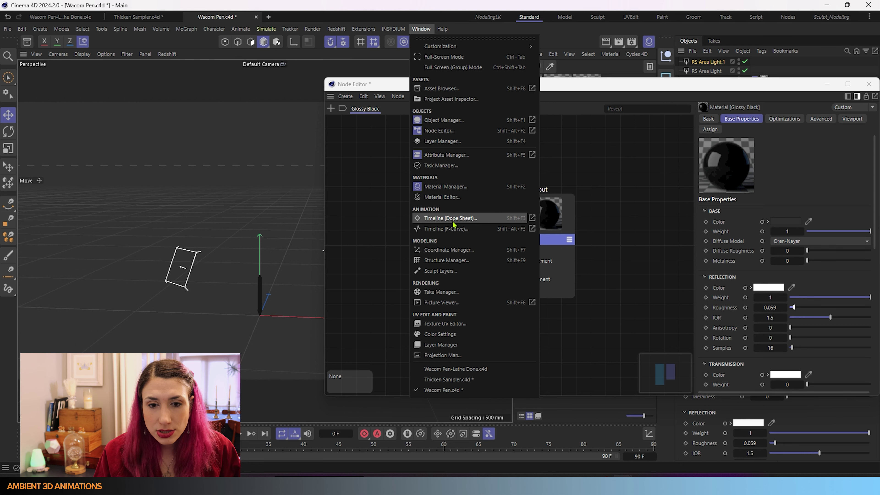
left_click(441, 89)
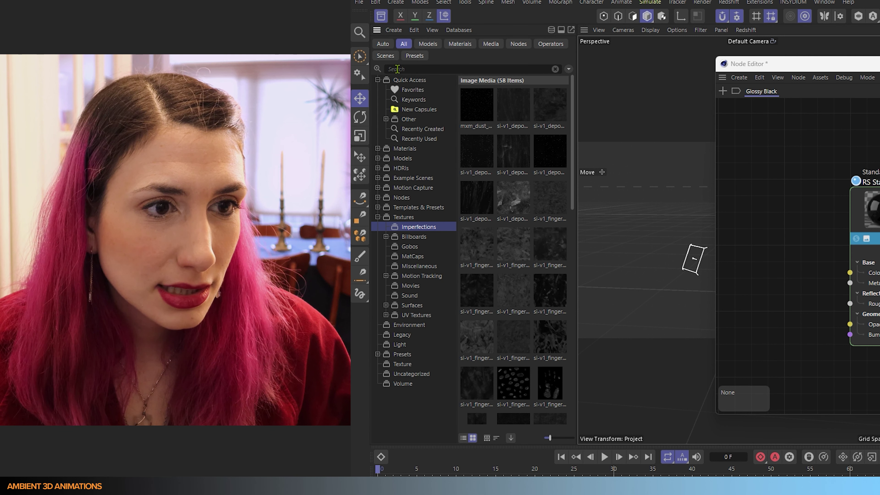
left_click(402, 217)
left_click(403, 227)
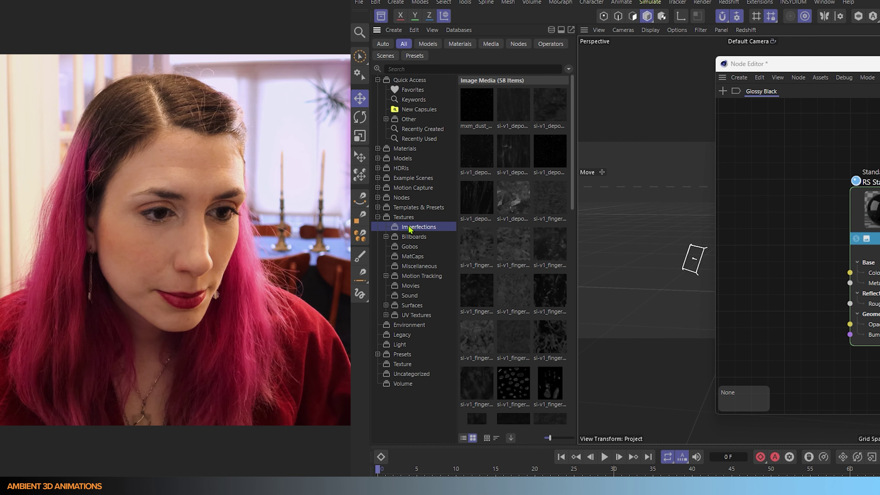
scroll(540, 222, "down", 10)
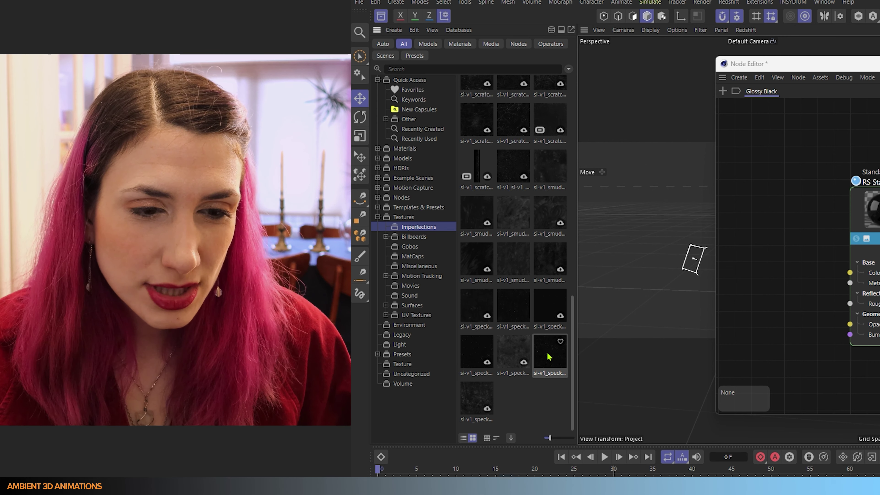
left_click_drag(549, 359, 759, 260)
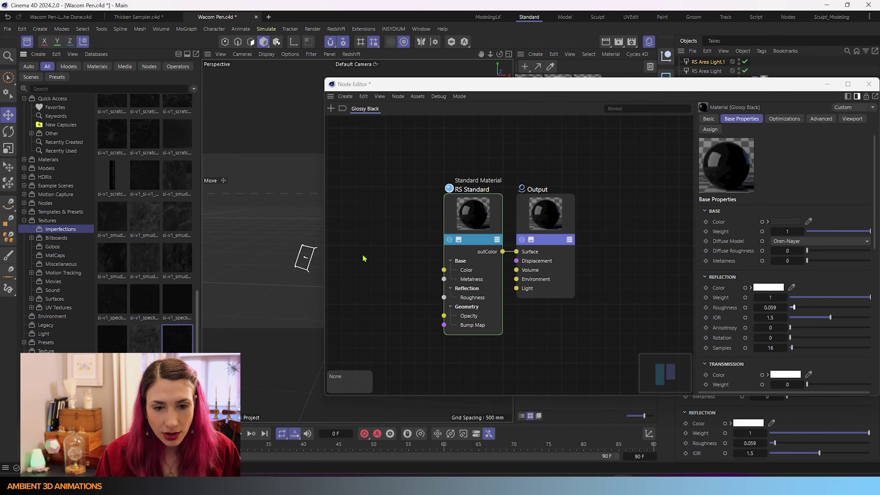
left_click_drag(363, 258, 366, 260)
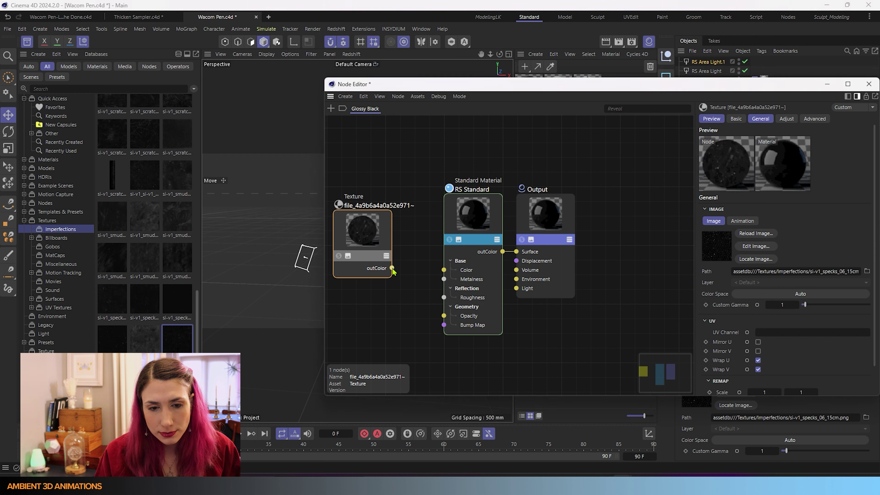
- Connect the speck texture's outColor to the RS Standard Roughness input
left_click_drag(392, 268, 443, 299)
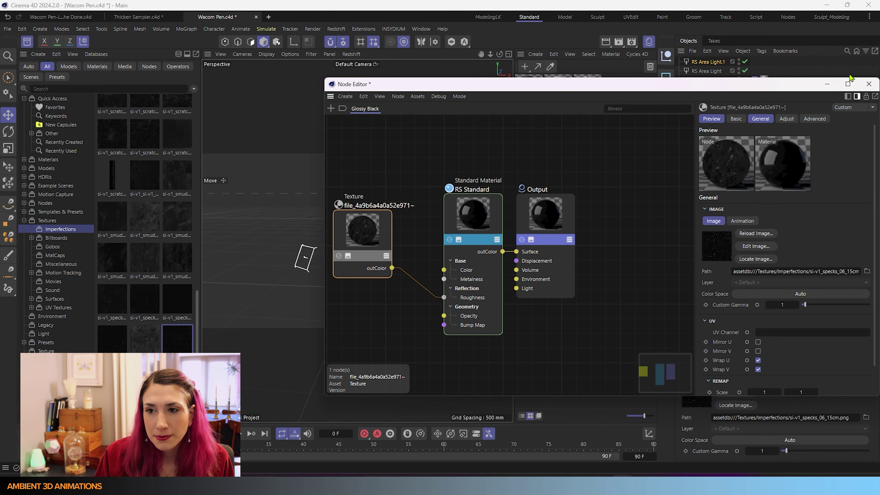
- Close the Node Editor and create a Redshift Standard material named 'Grip Black Rough Texture'
left_click(867, 84)
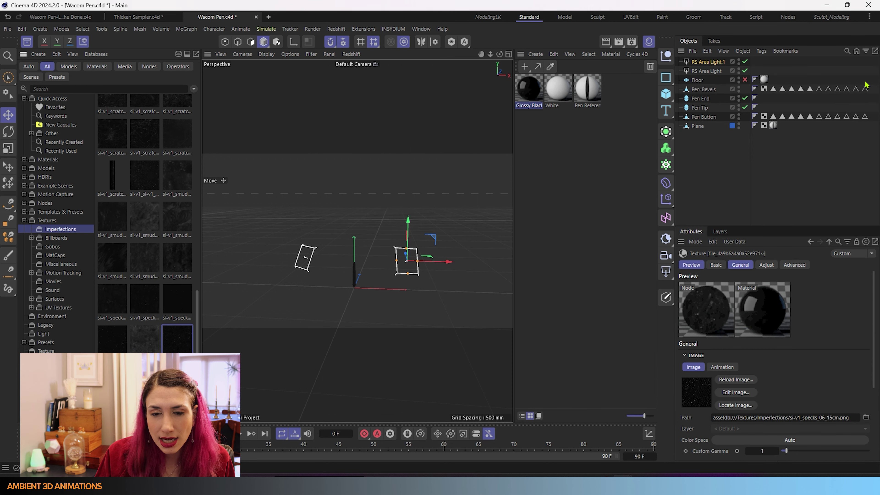
scroll(345, 299, "up", 10)
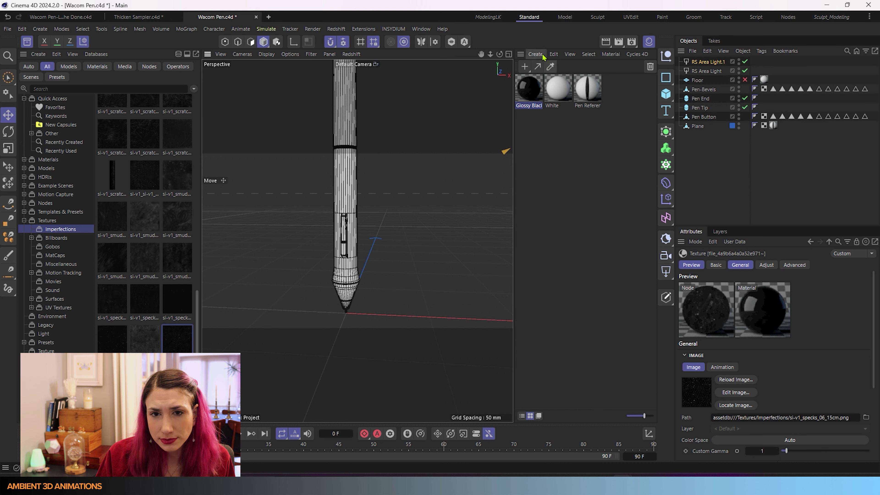
left_click(536, 54)
mouse_move(553, 83)
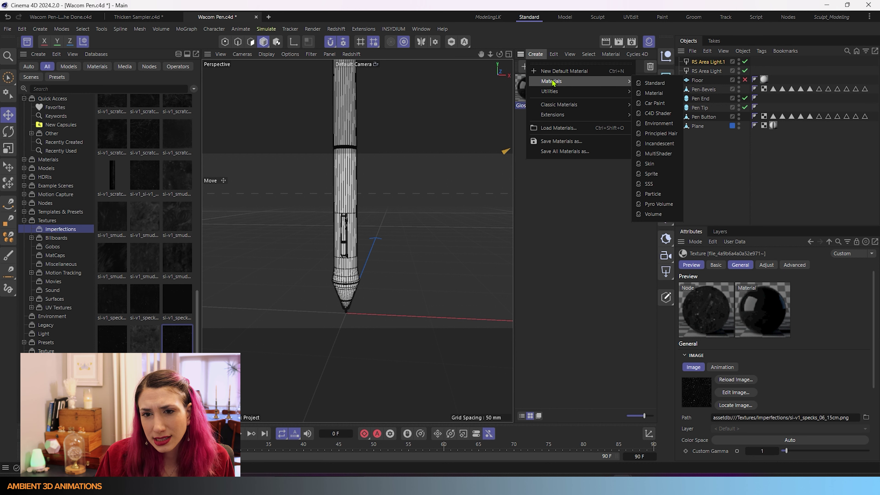
left_click(665, 82)
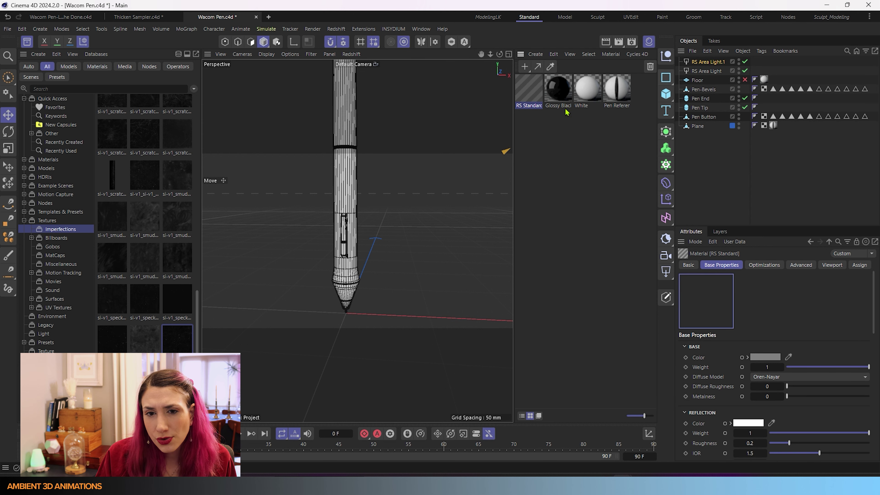
double_click(532, 106)
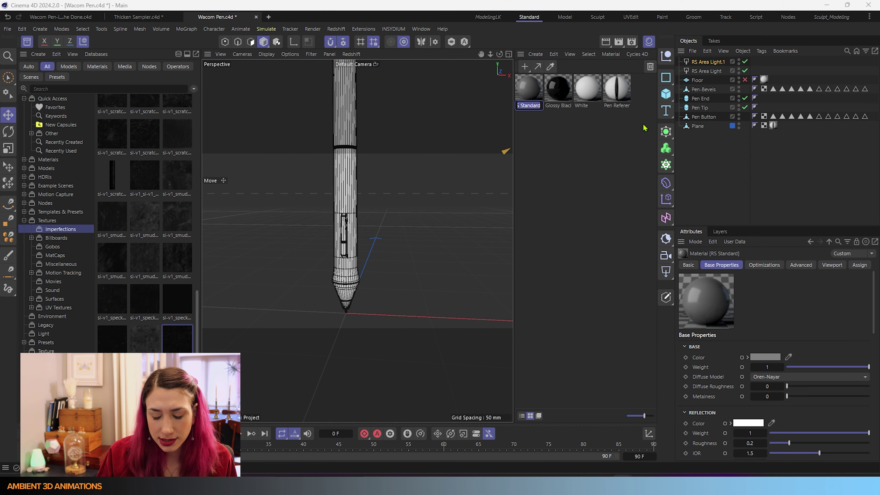
key("BackSpace")
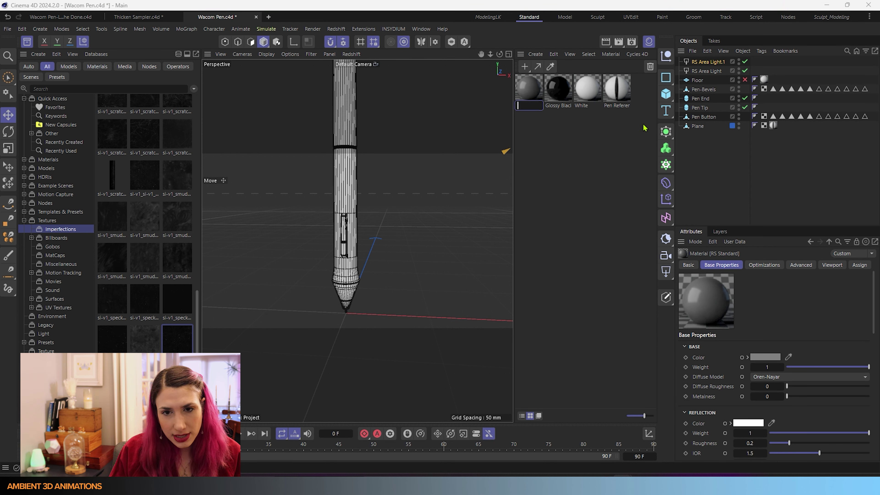
type("Gl")
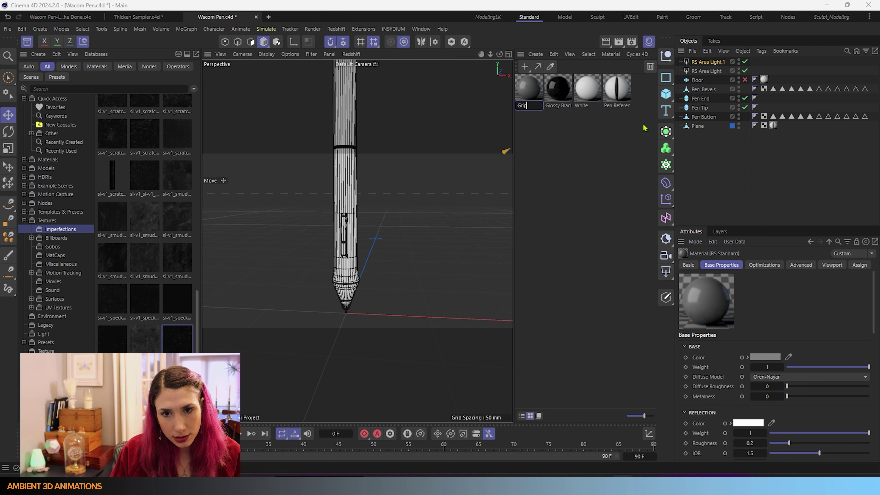
type("ip Black Rough")
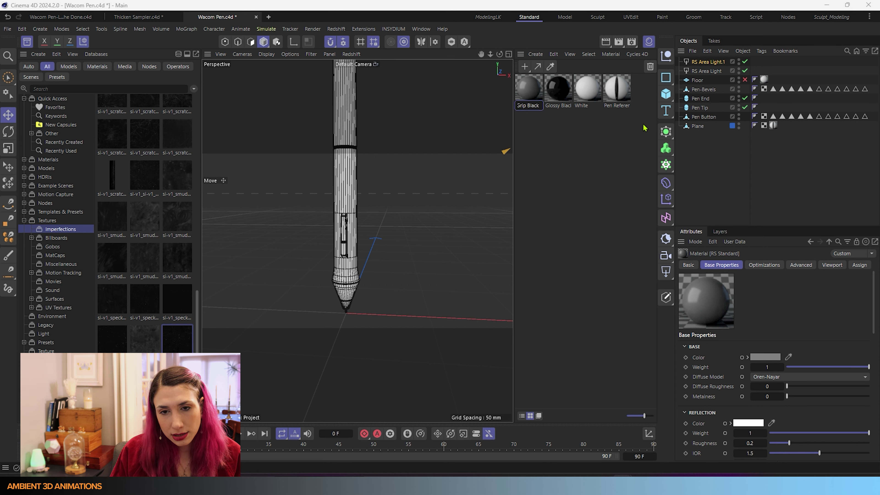
type("exture")
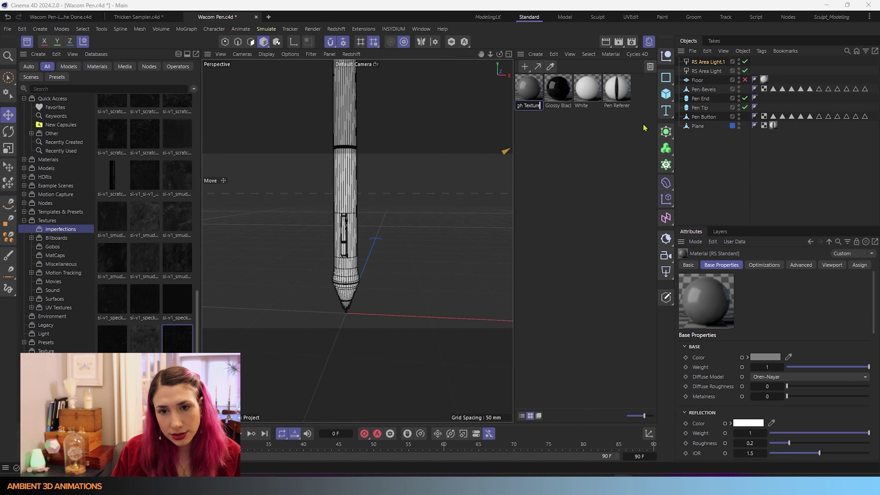
key("Return")
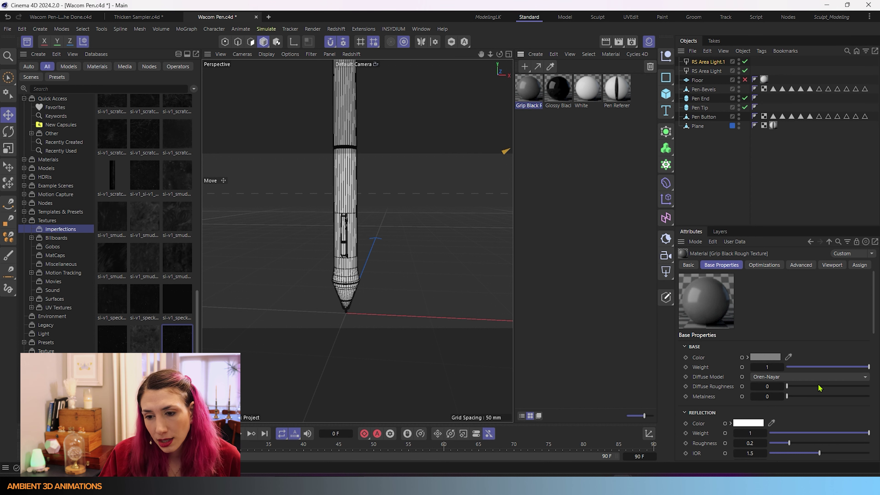
- Give it a black base colour at 3% value and reflection roughness 0.126
left_click(775, 357)
left_click_drag(716, 433, 674, 468)
left_click_drag(744, 370, 501, 188)
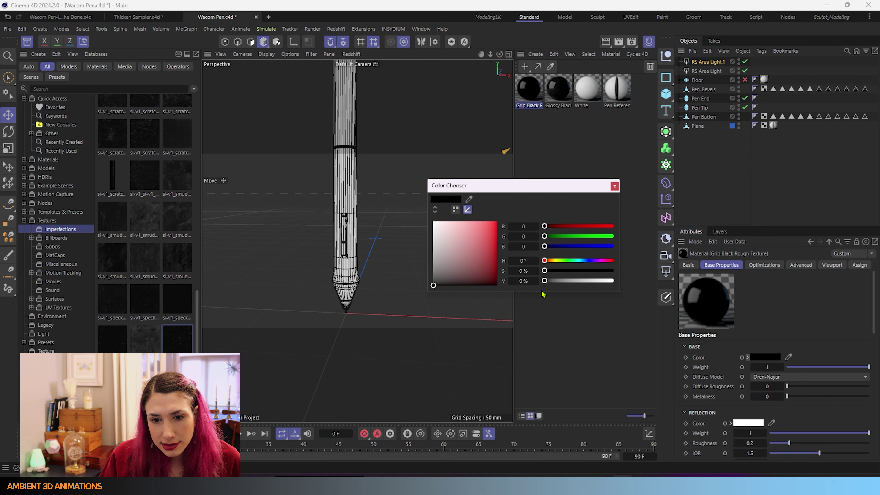
left_click(537, 281)
left_click(536, 281)
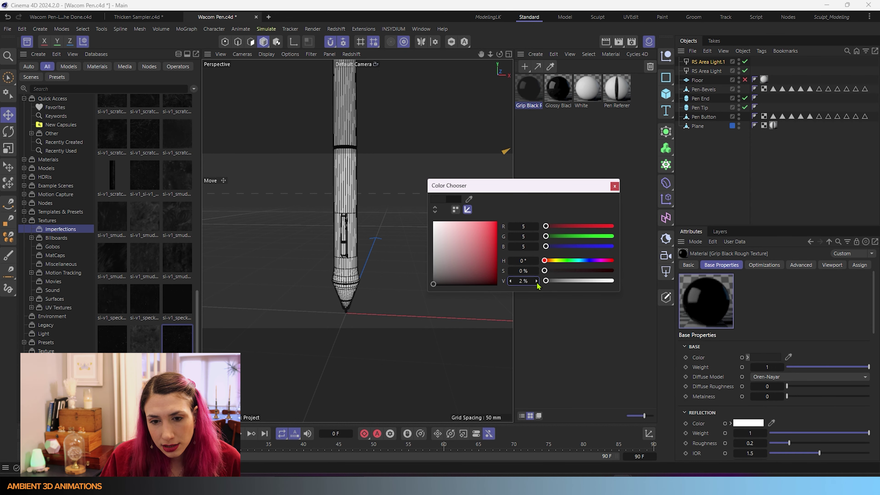
left_click(537, 281)
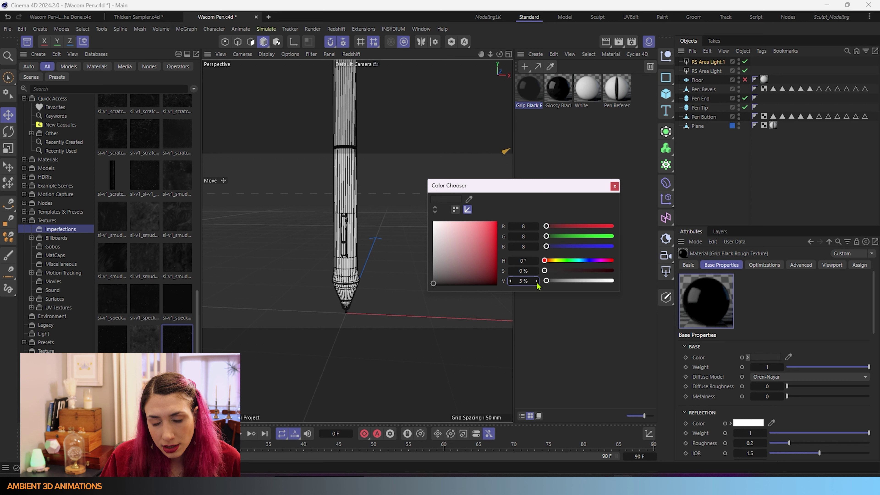
left_click(615, 187)
scroll(720, 354, "down", 3)
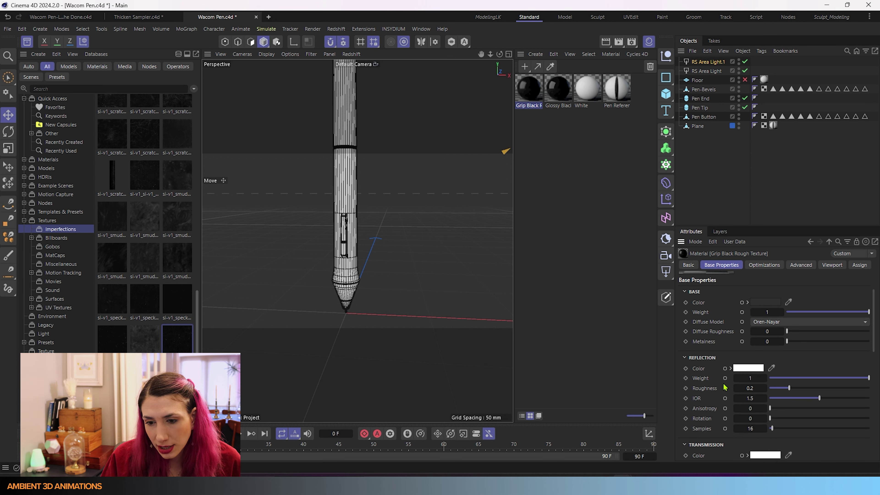
mouse_move(786, 389)
left_mouse_down()
mouse_move(838, 390)
mouse_move(782, 389)
left_mouse_up()
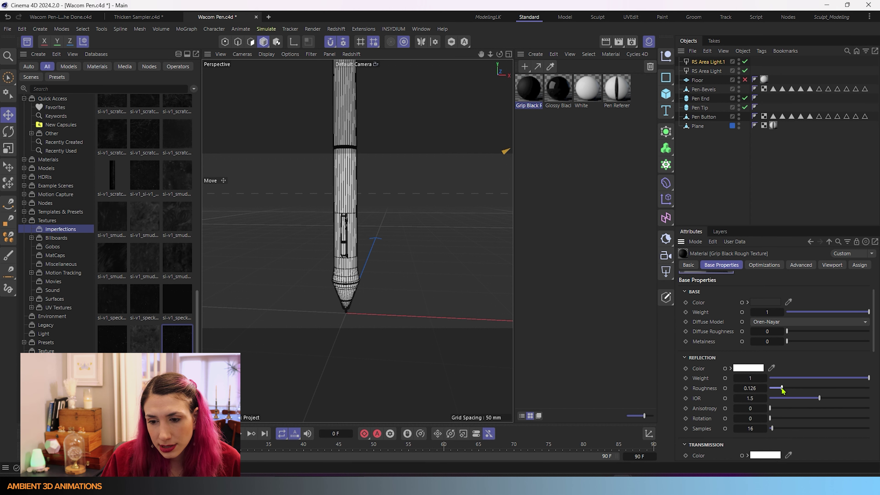
- Add the si-v1_deposits texture node and wire its outColor to RS Standard's Roughness
double_click(530, 92)
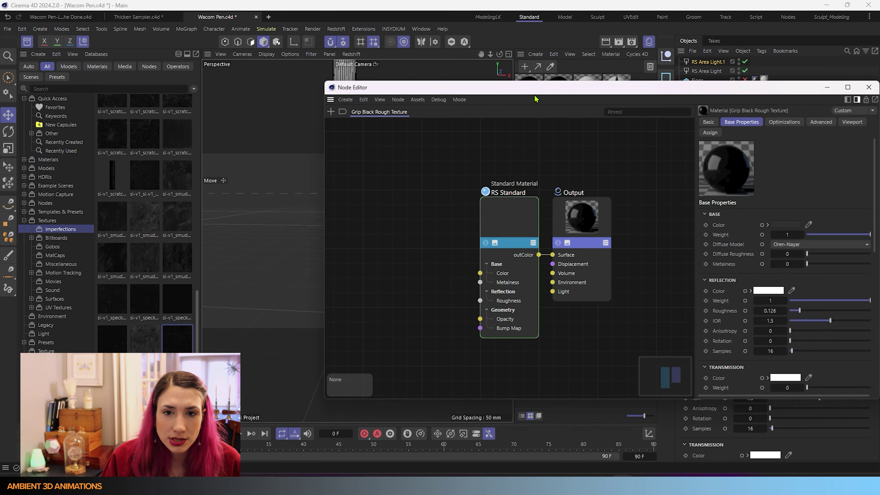
scroll(169, 318, "up", 10)
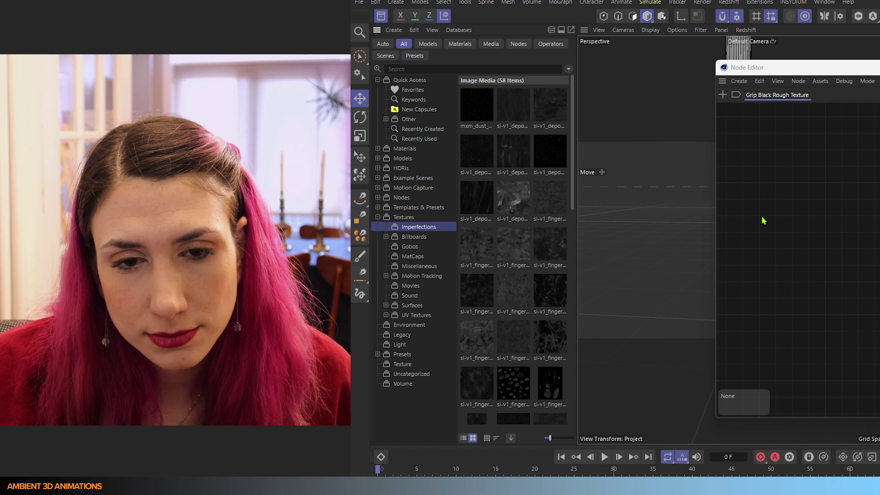
left_click_drag(530, 207, 764, 213)
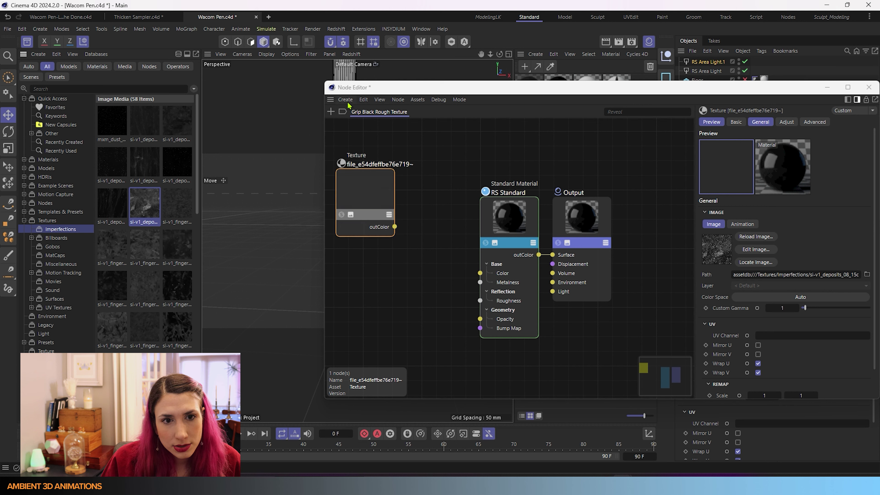
left_click_drag(394, 227, 485, 308)
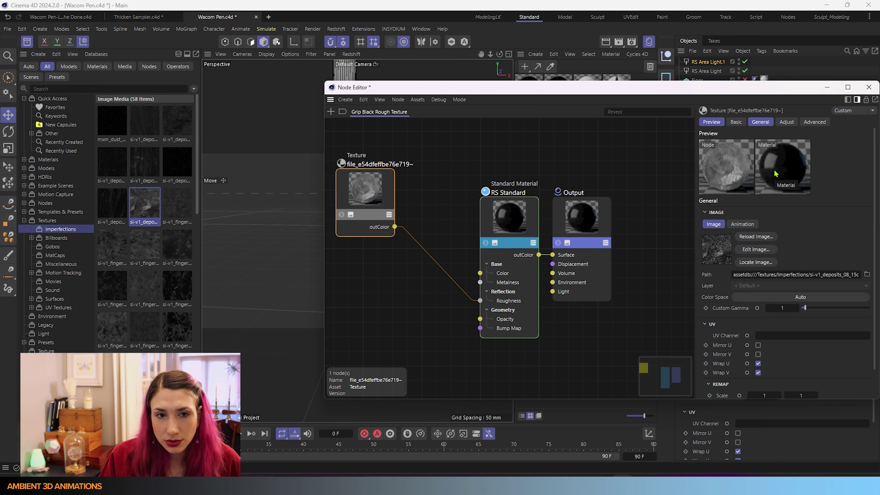
- Route the deposits texture through a Color Correct node into Roughness, Gamma 3.064
left_click(345, 99)
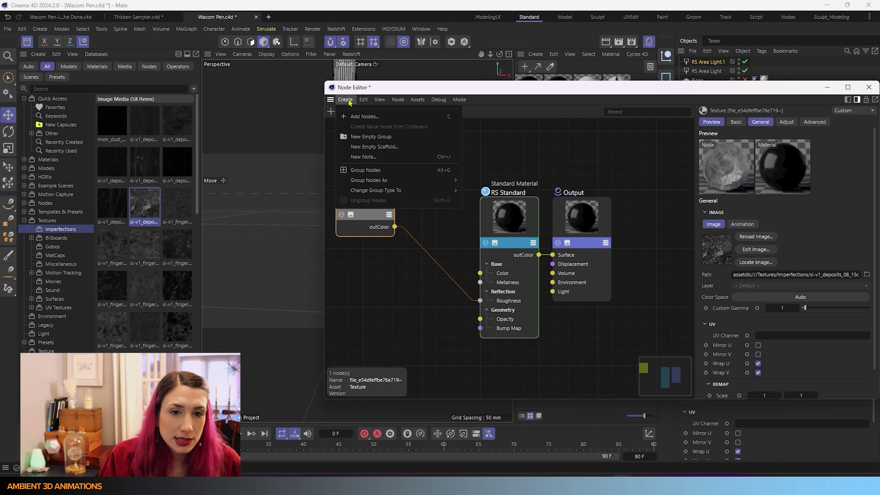
left_click(364, 117)
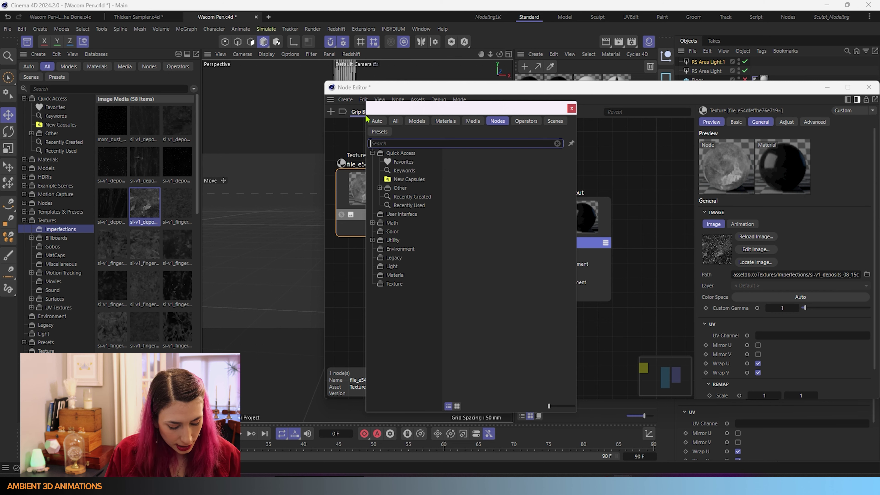
type("color correc")
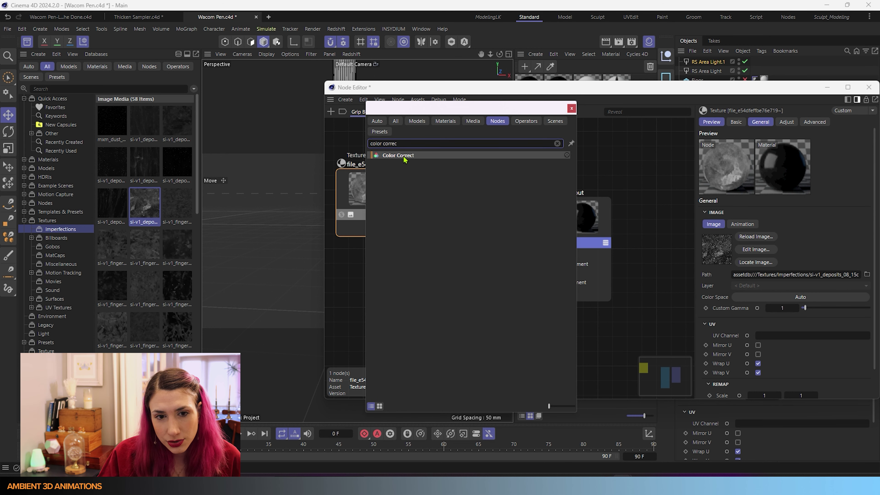
left_click_drag(398, 155, 430, 215)
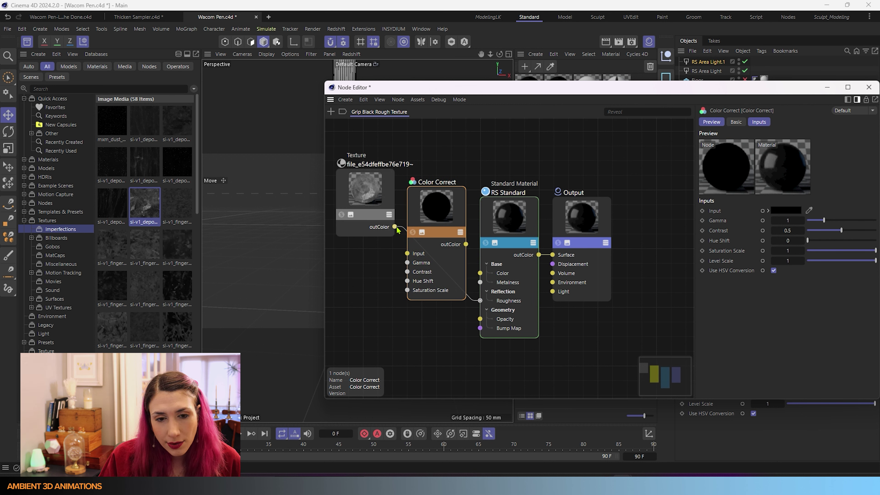
left_click_drag(398, 231, 409, 255)
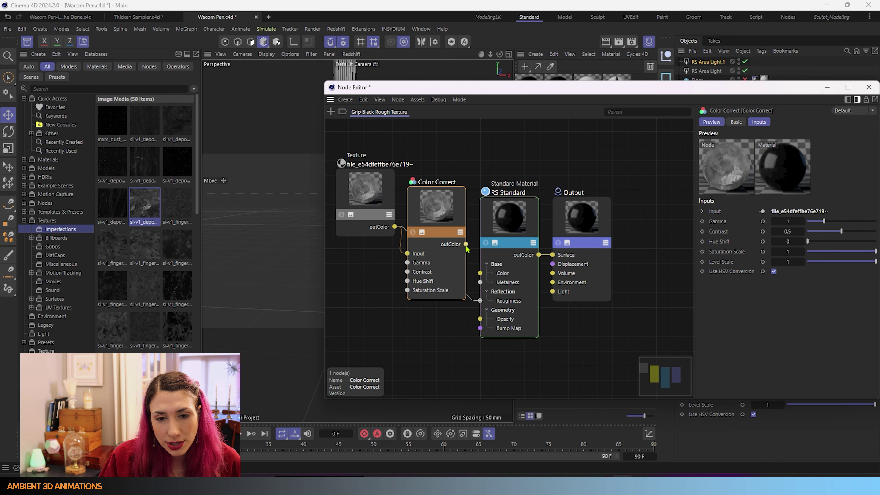
left_click_drag(466, 245, 482, 305)
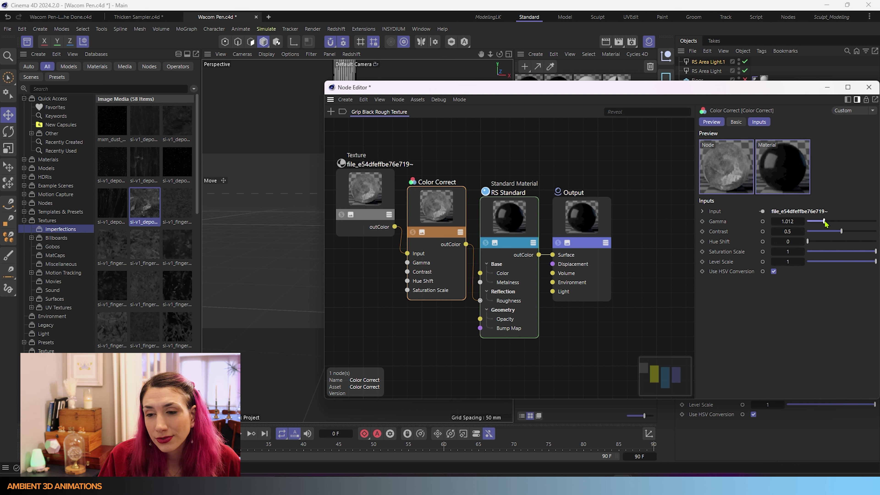
left_click_drag(825, 224, 817, 225)
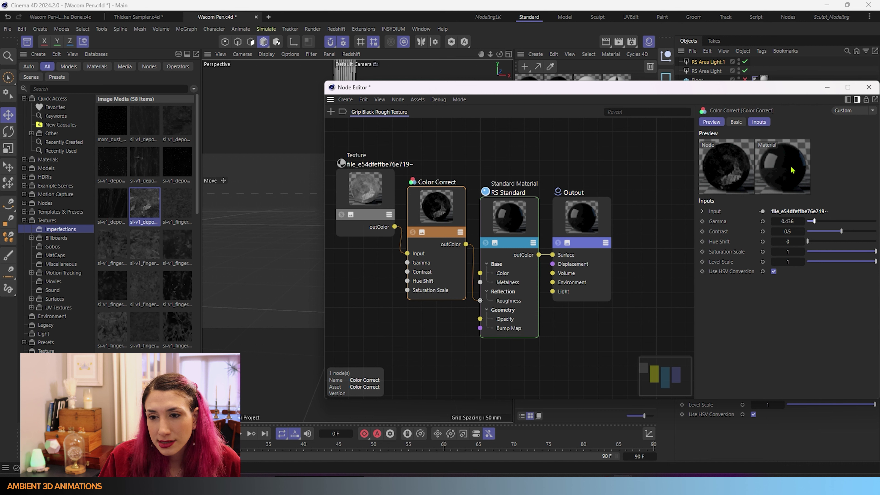
left_click_drag(817, 222, 860, 222)
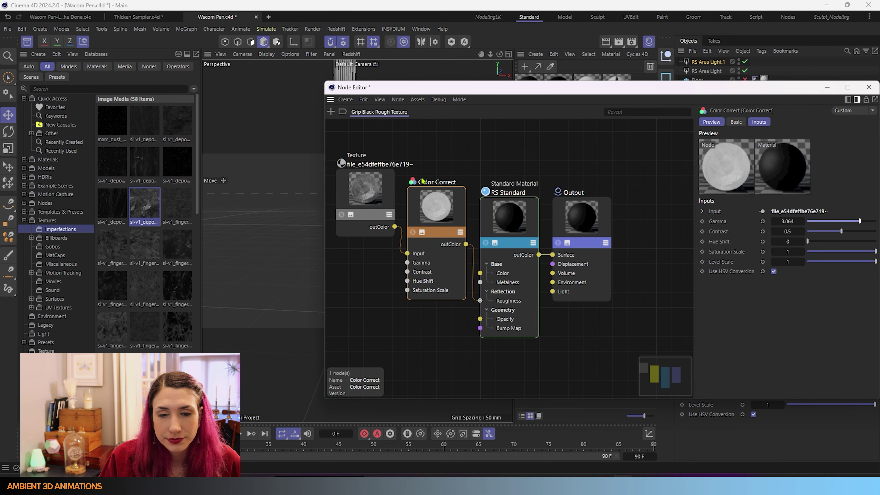
- Create a new Redshift Standard material named Rough Black Plastic
left_click(869, 87)
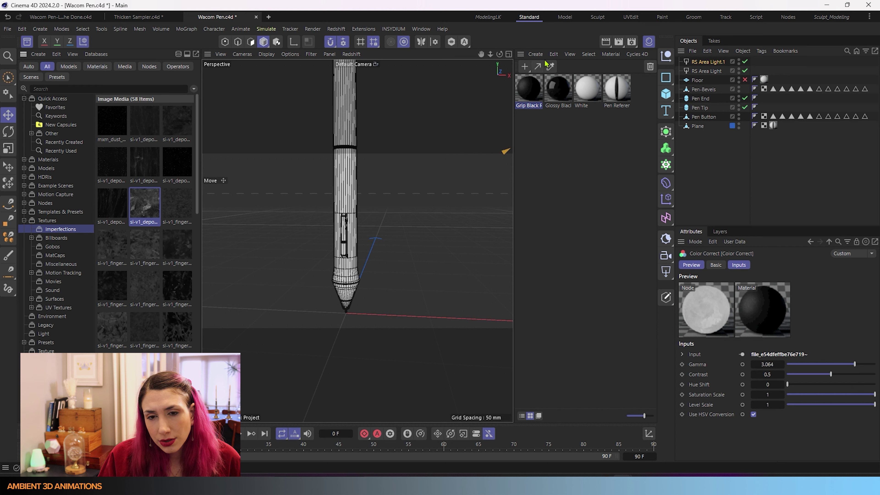
left_click(536, 54)
mouse_move(554, 80)
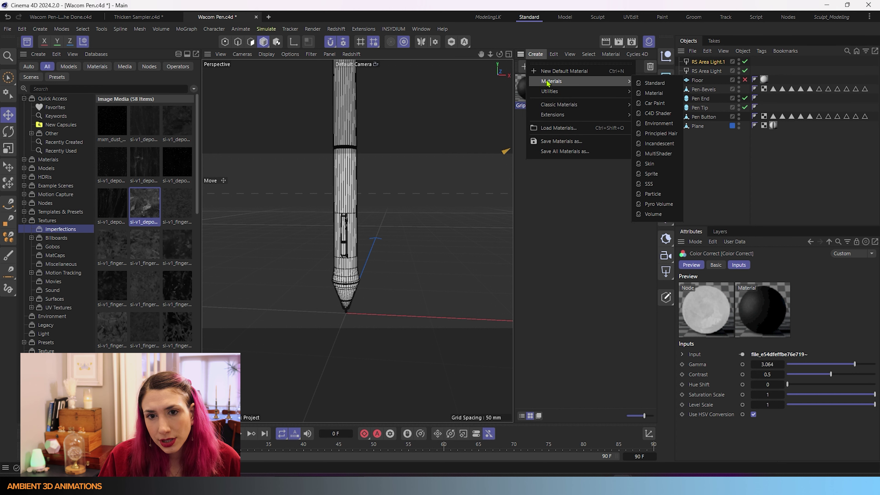
left_click(647, 83)
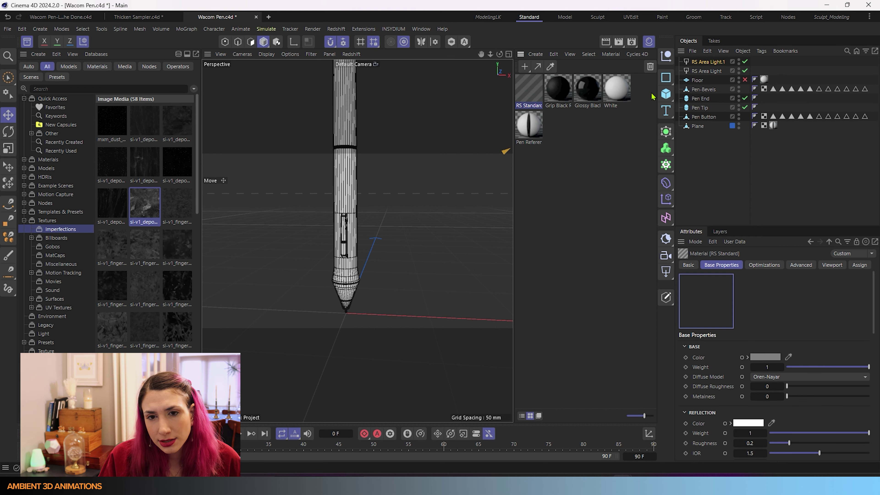
double_click(530, 106)
type("Rough")
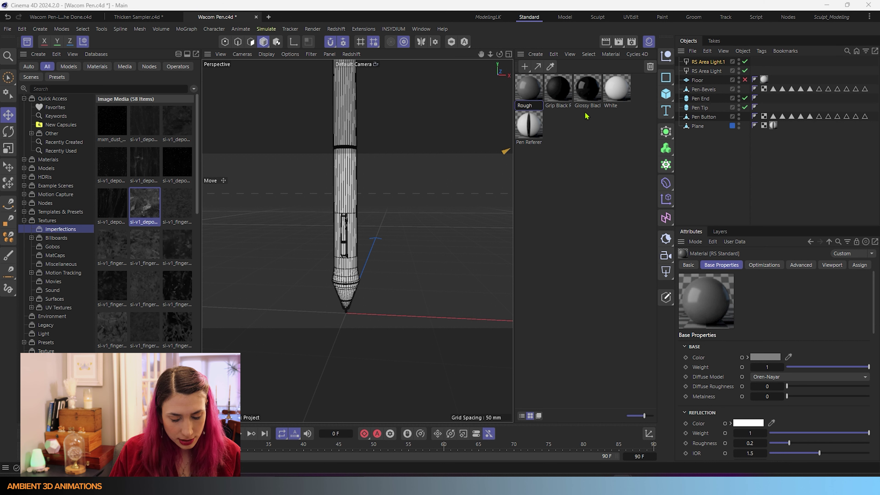
type(" Black")
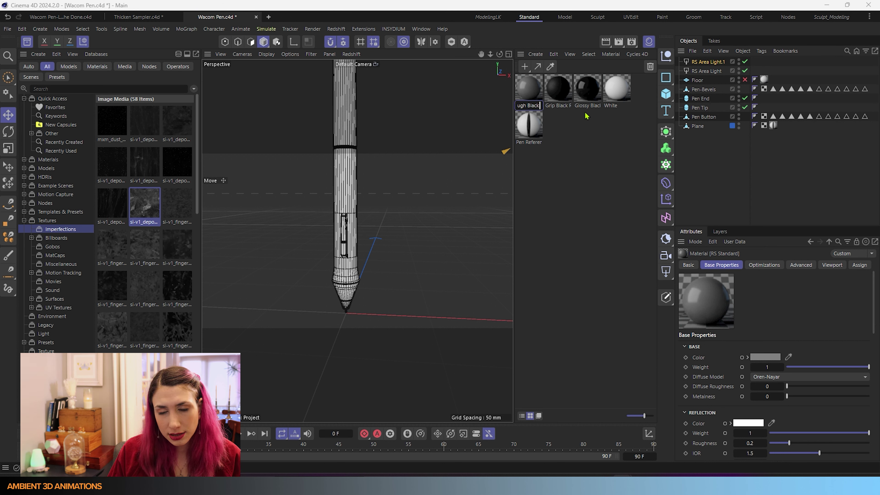
type(" Plastic")
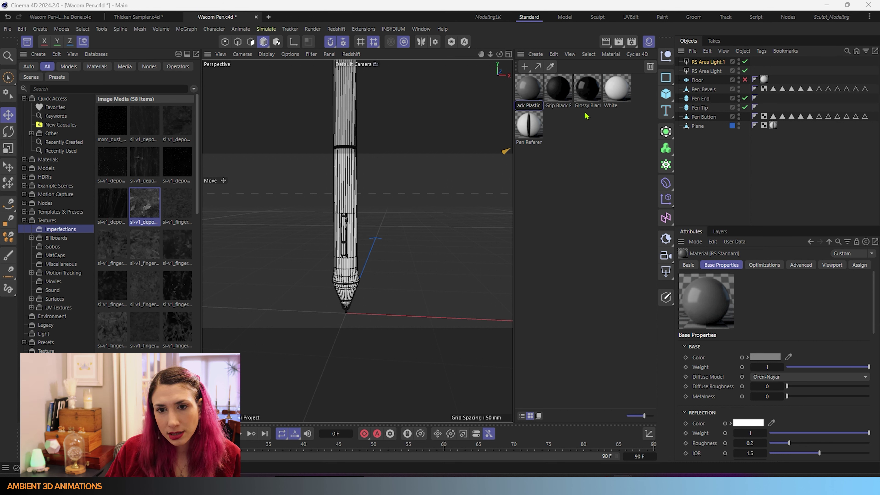
key("Return")
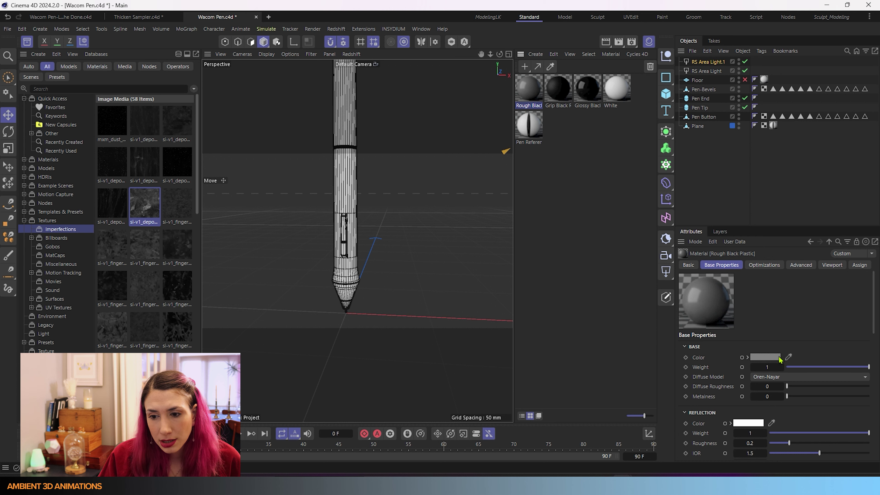
- Set its base colour to 3% brightness (RGB 8,8,8) and open its node graph
left_click(768, 357)
left_click_drag(803, 462, 786, 462)
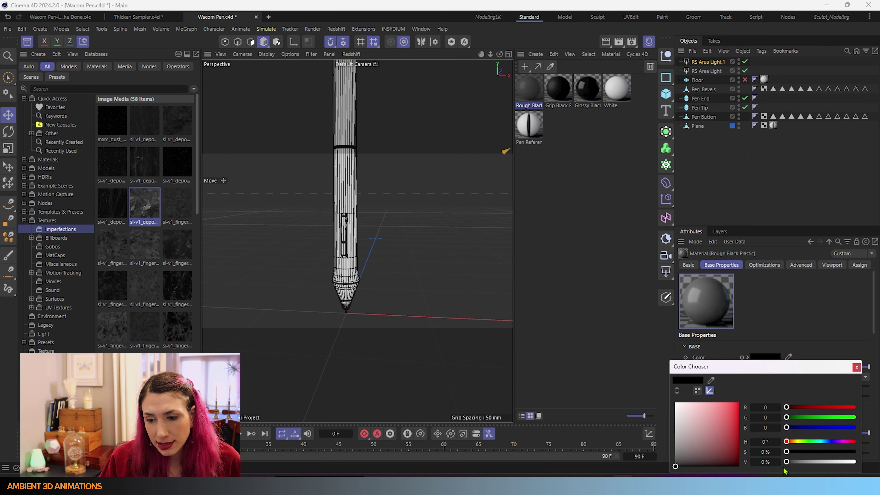
left_click(777, 463)
left_click(778, 462)
left_click(778, 462)
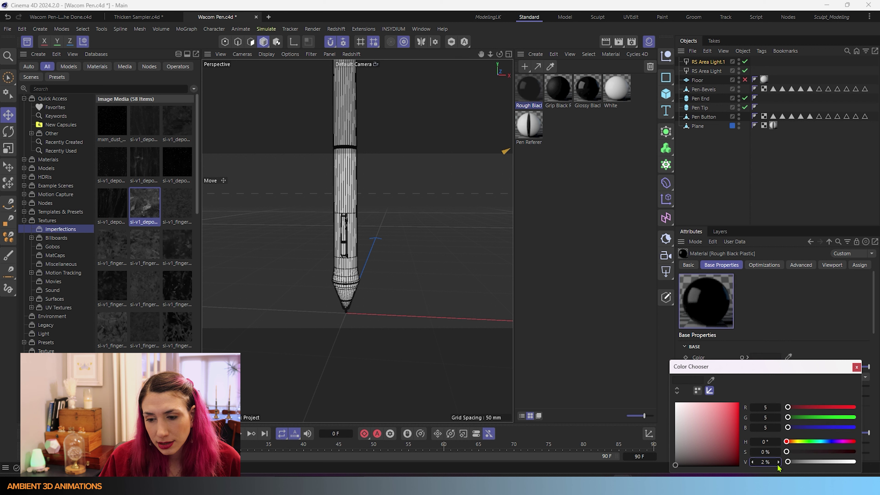
left_click(856, 368)
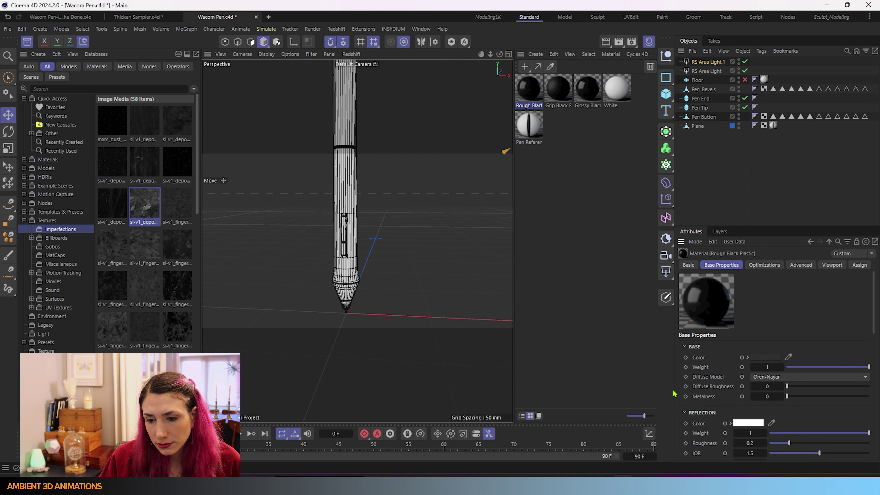
double_click(523, 89)
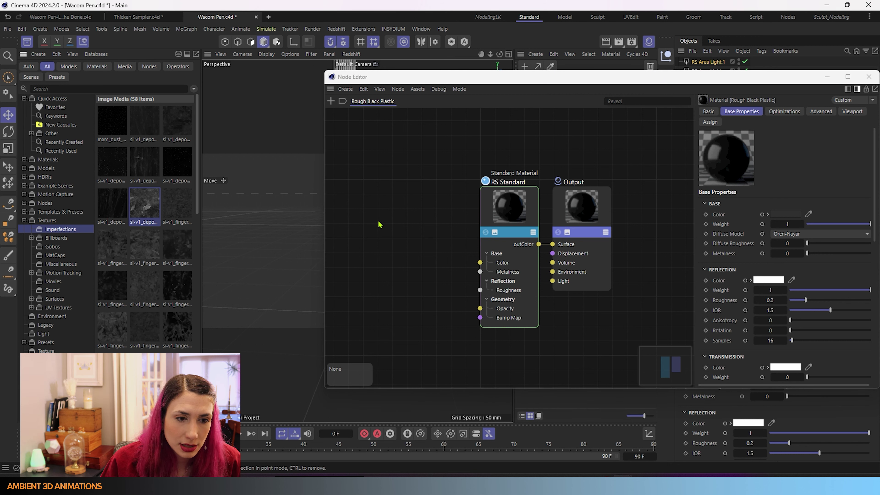
- Add the deposits texture and feed it via a Color Correct node (gamma 1.356) into Roughness
left_click_drag(145, 205, 480, 290)
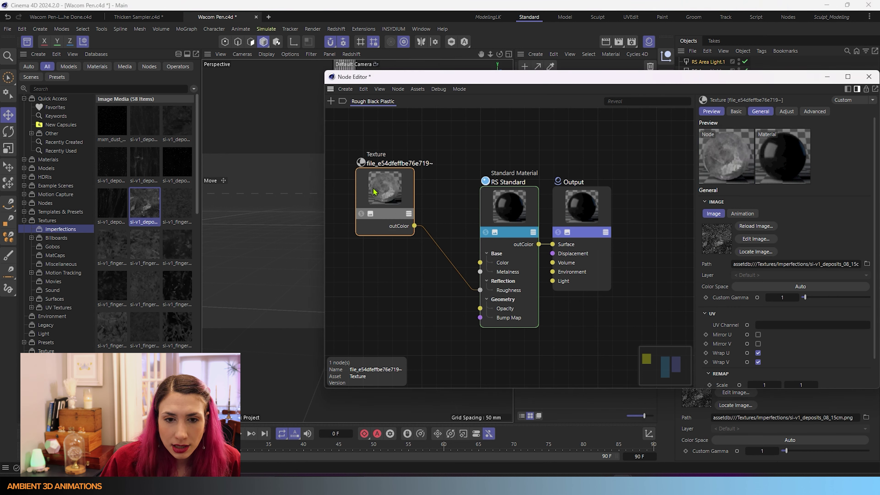
left_click_drag(384, 186, 348, 185)
left_click(346, 89)
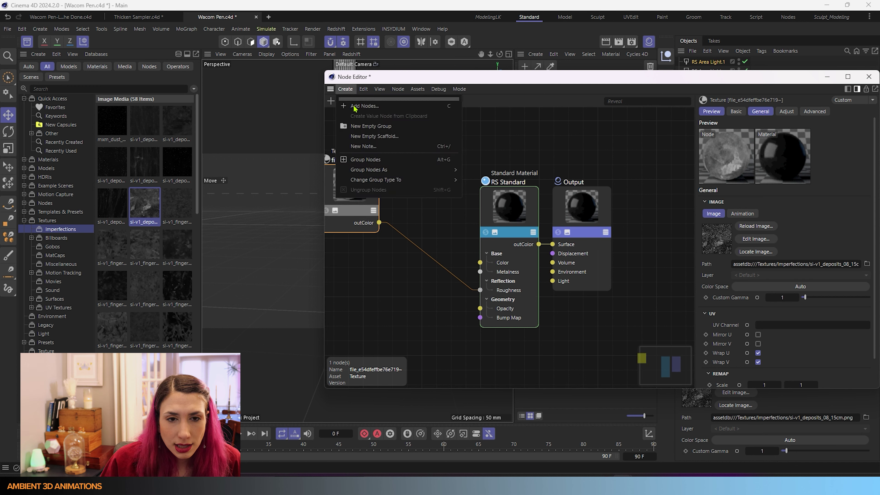
left_click(356, 107)
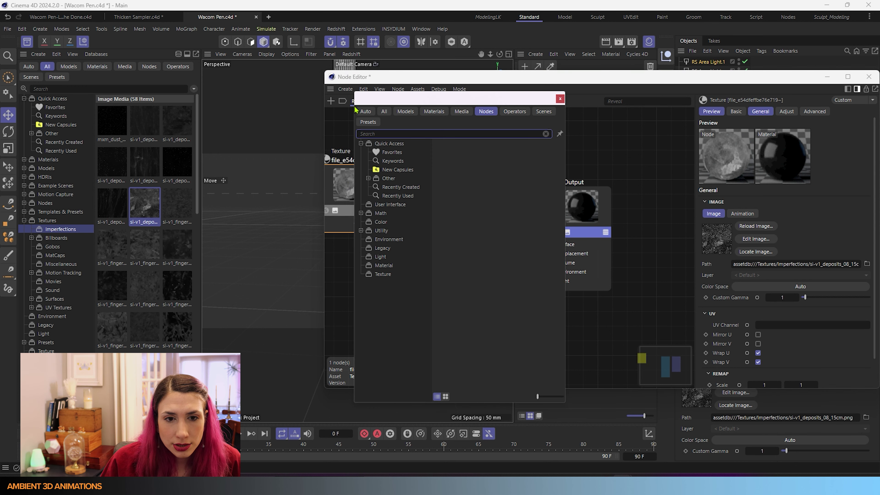
type("color c")
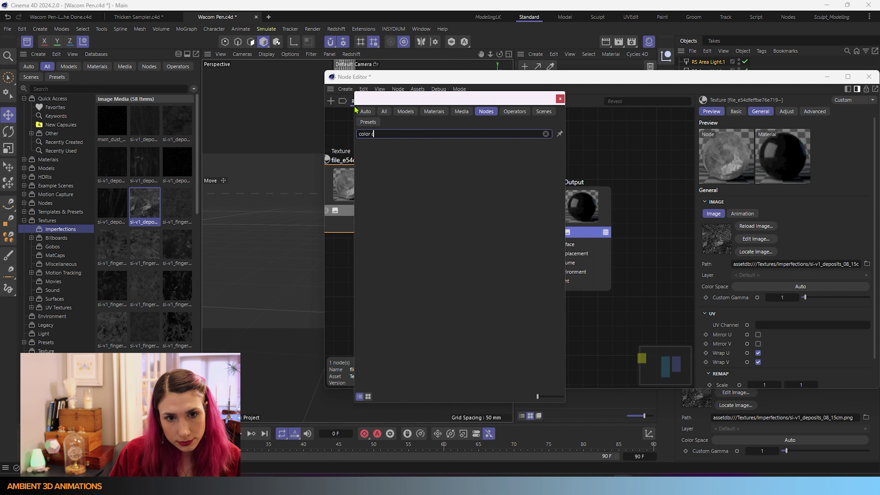
type("orrec")
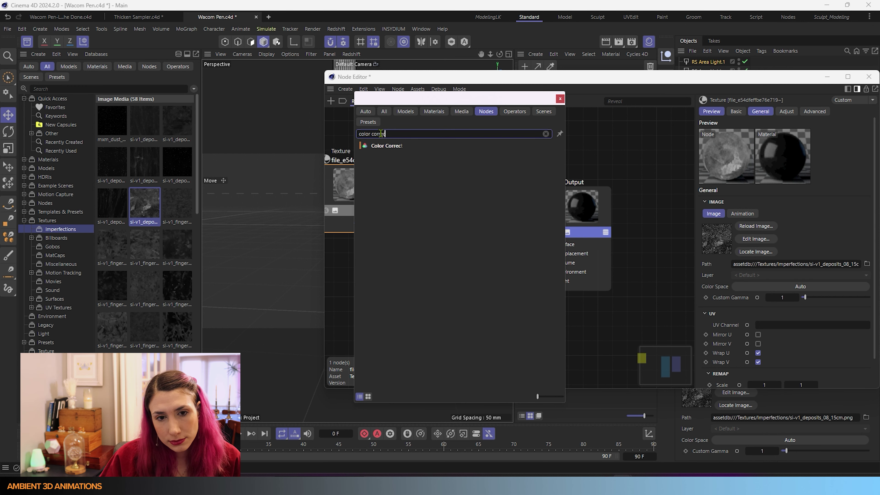
left_click_drag(386, 145, 430, 213)
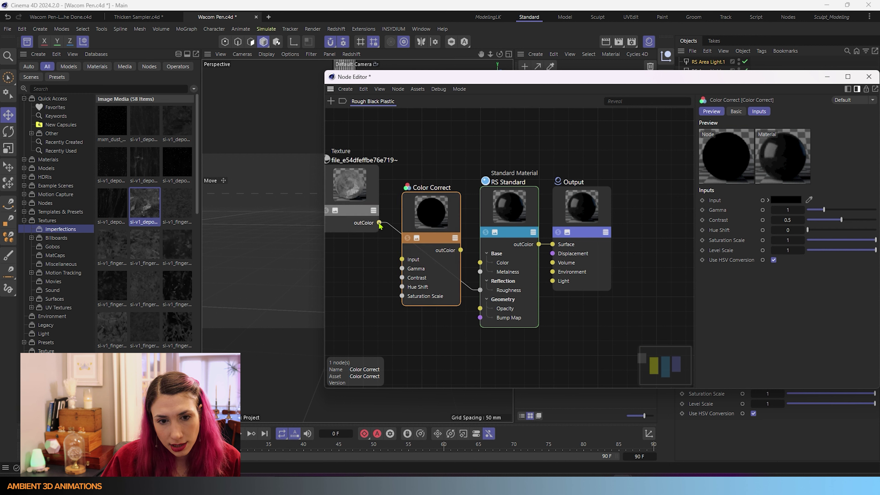
left_click_drag(379, 223, 402, 259)
left_click_drag(462, 250, 486, 297)
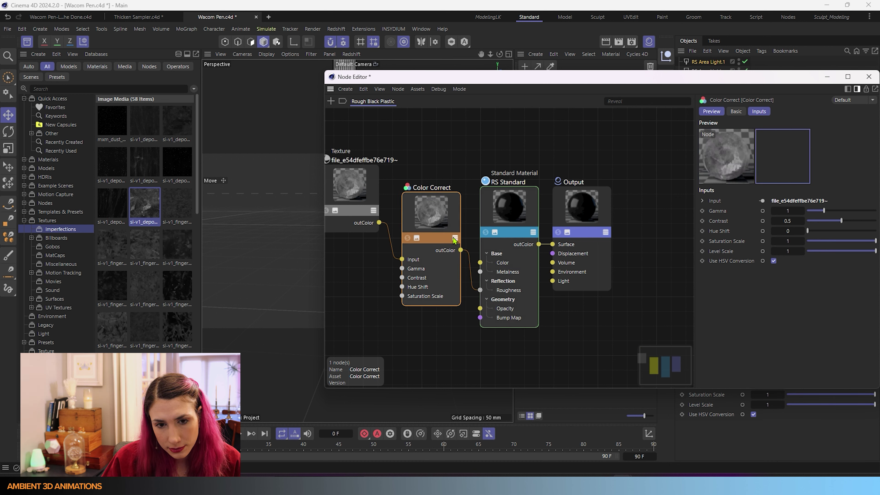
left_click_drag(823, 211, 829, 210)
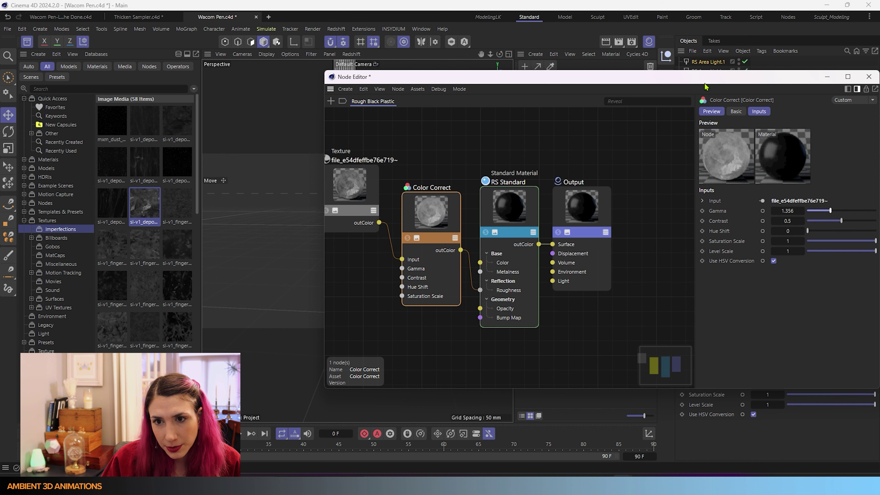
left_click_drag(707, 77, 435, 138)
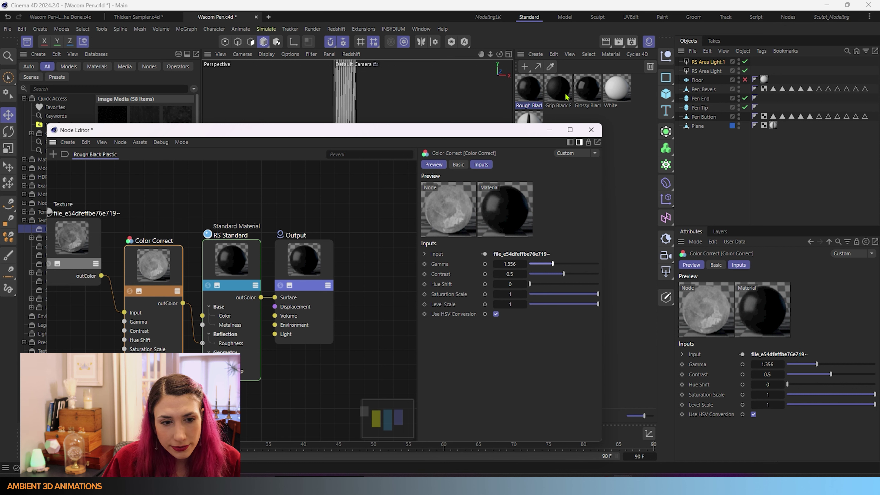
- Compare the Grip Black and Rough Black Plastic node graphs, then close the Node Editor
left_click(558, 88)
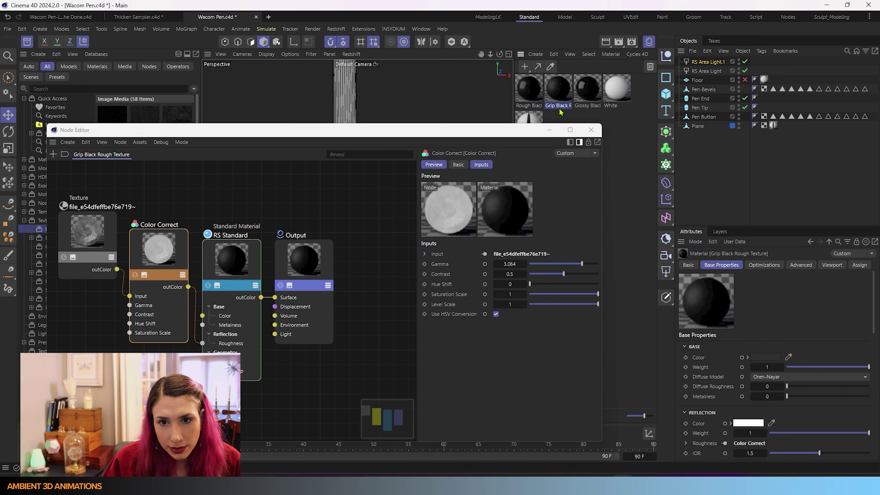
left_click(522, 93)
left_click(559, 92)
left_click(529, 94)
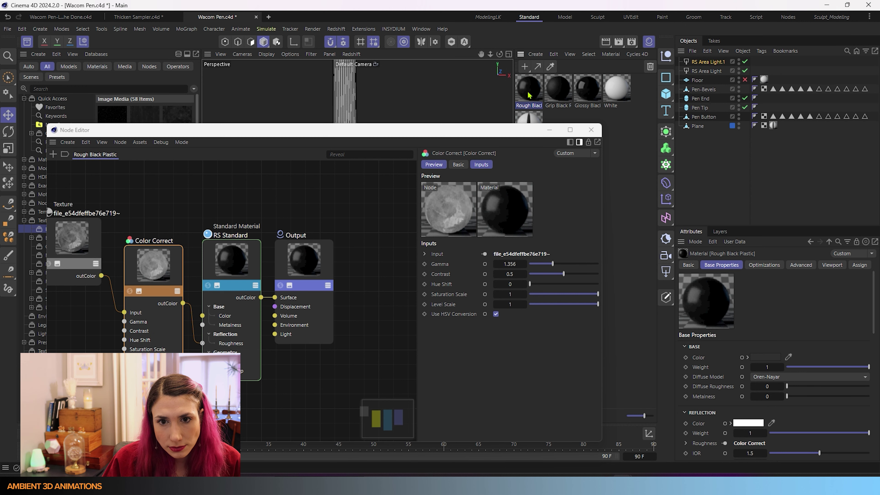
left_click(591, 130)
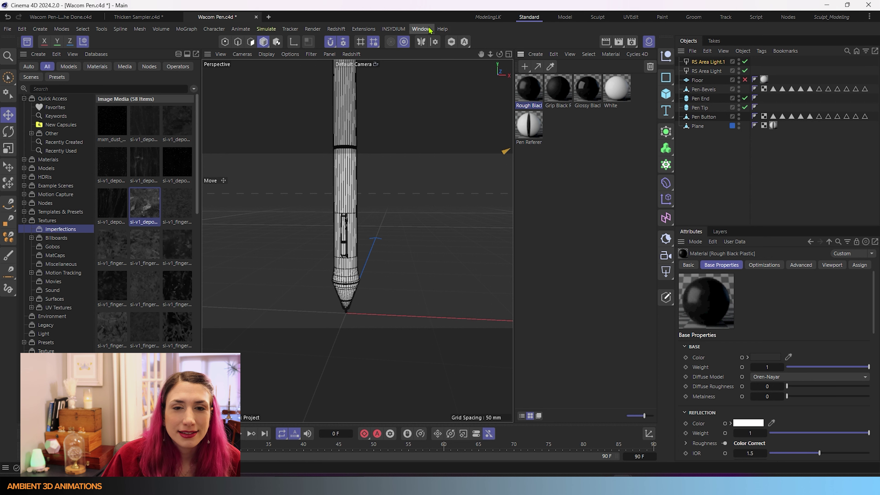
- Hide the Asset Browser to widen the viewport
left_click(421, 29)
left_click(442, 89)
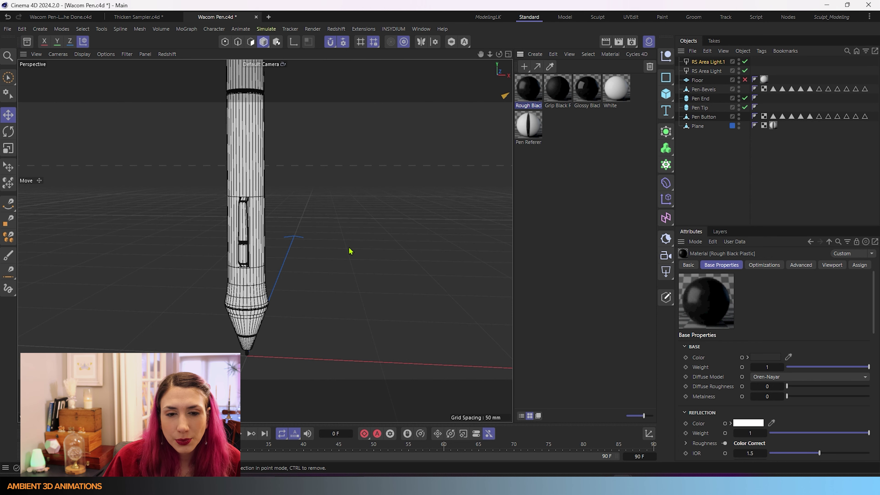
left_click_drag(349, 249, 305, 256, "alt")
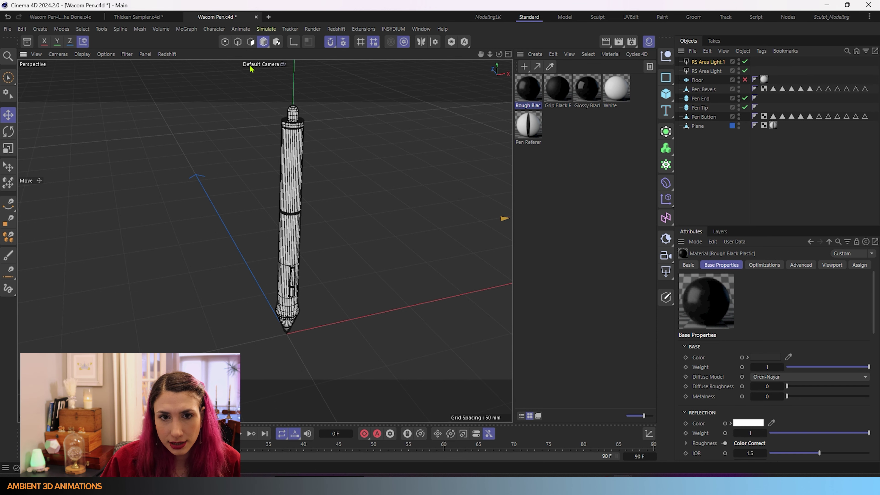
- In Polygon mode, apply Glossy Black to the Pen Button and Pen Tip
left_click(251, 43)
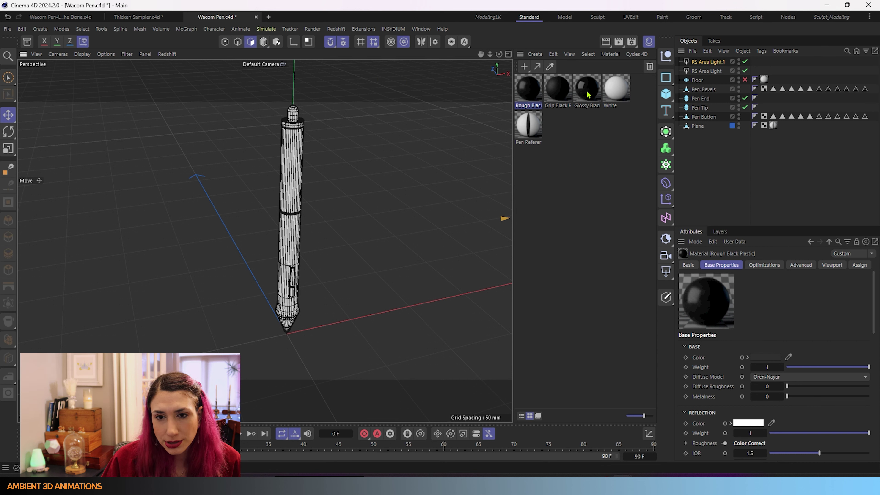
left_click_drag(596, 92, 709, 121)
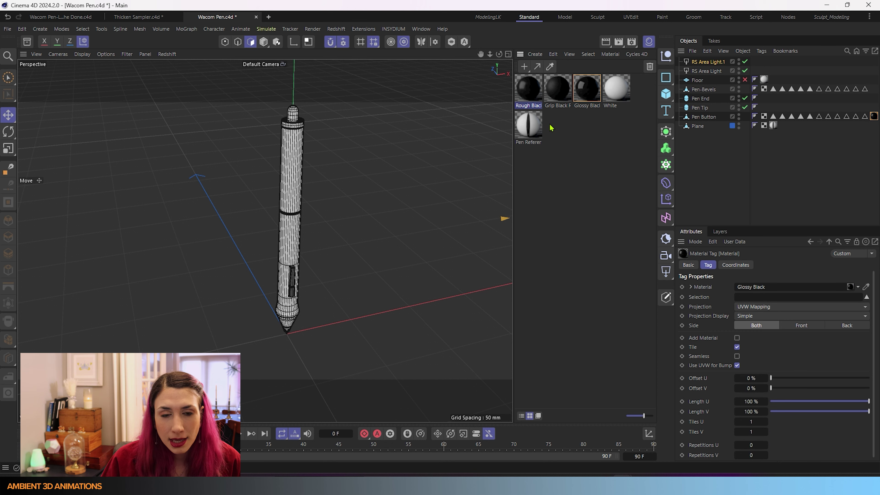
scroll(290, 333, "up", 3)
scroll(289, 333, "up", 5)
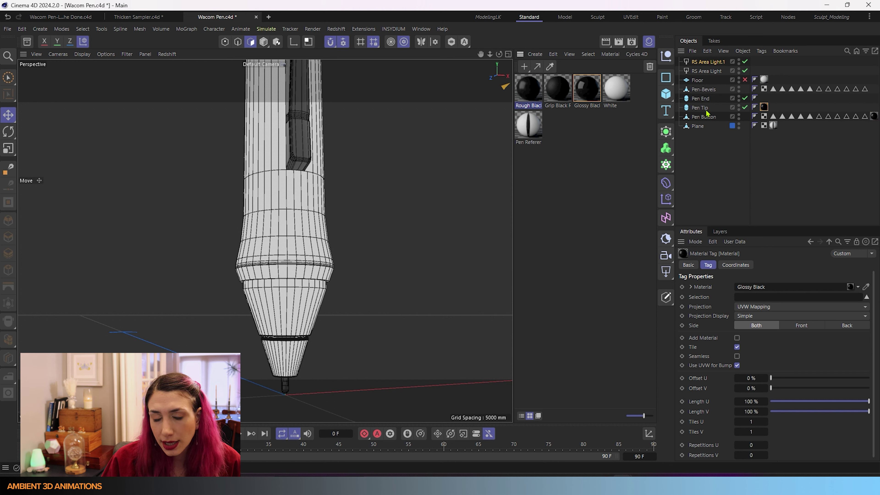
scroll(283, 322, "up", 2)
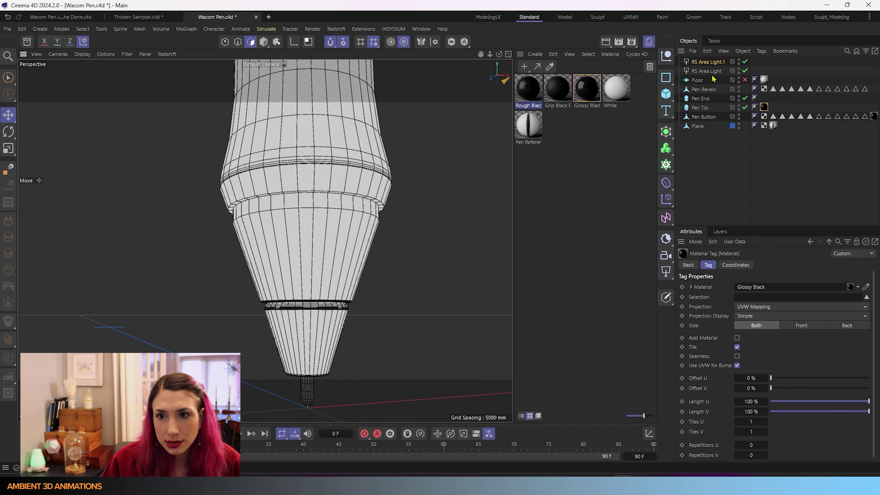
- On Pen-Bevels, loop-select the two polygon rings bounding the lower cone
left_click(703, 90)
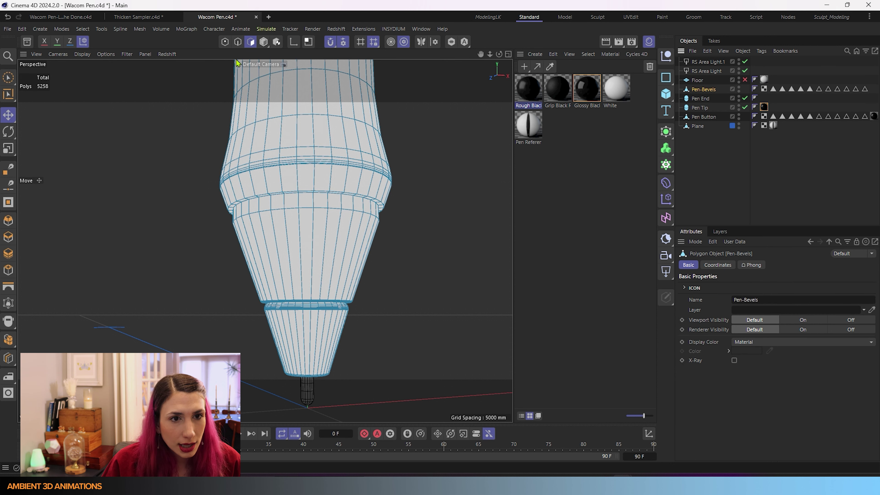
left_click(16, 80)
scroll(285, 241, "up", 2)
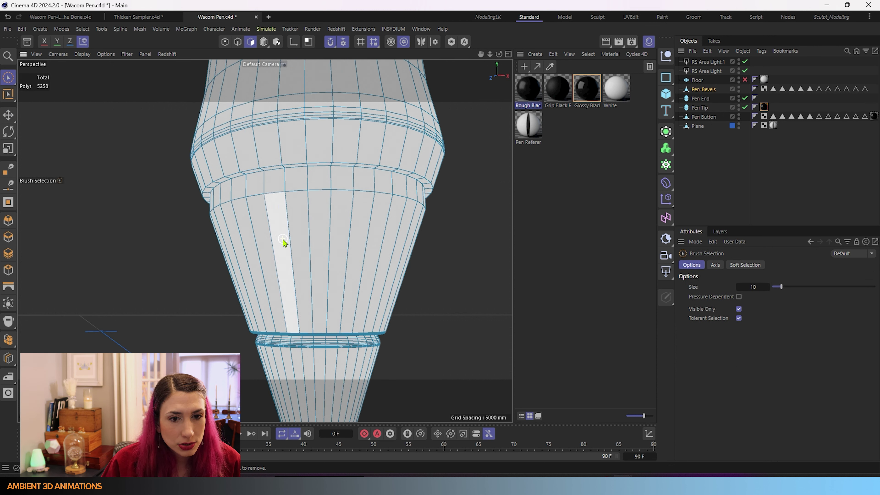
key("u")
key("l")
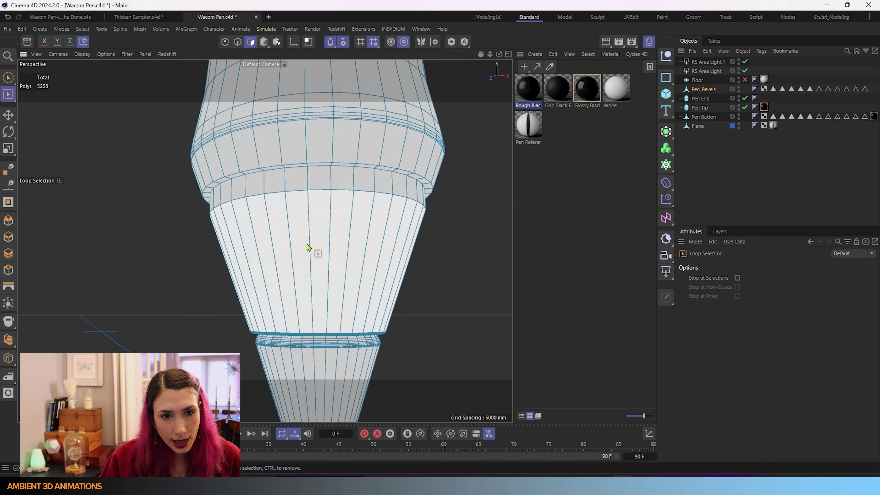
left_click_drag(308, 250, 346, 194, "alt")
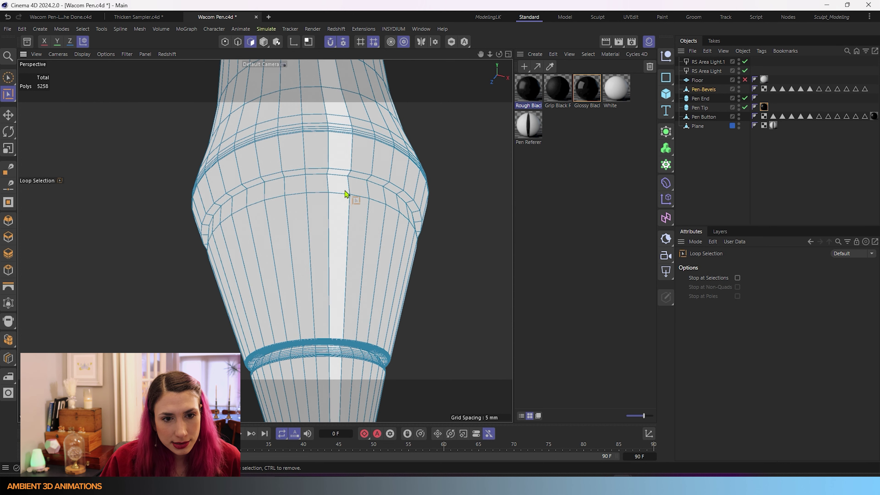
left_click(311, 190)
left_click_drag(314, 271, 335, 273, "alt")
scroll(335, 273, "up", 10)
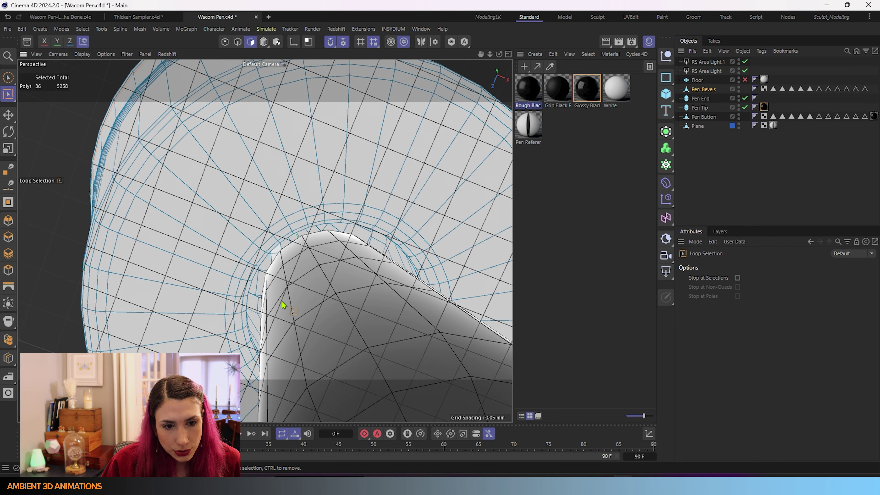
scroll(443, 297, "up", 2)
scroll(443, 297, "down", 5)
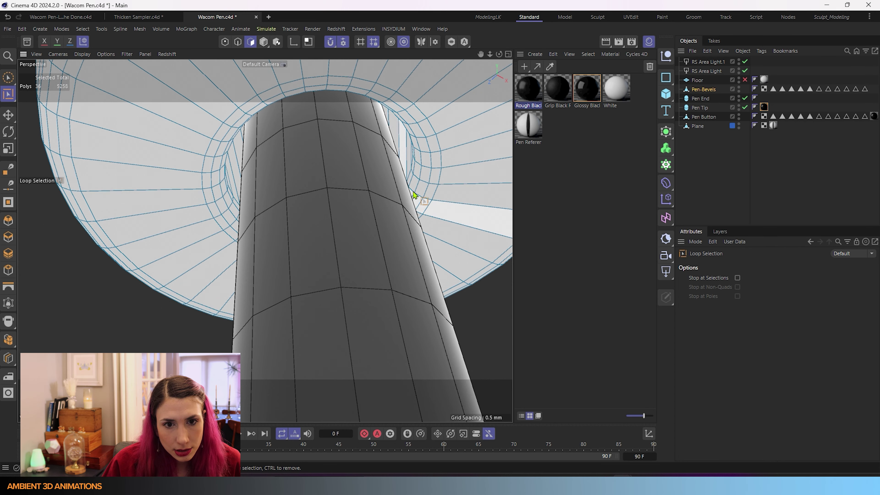
left_click(408, 158, "shift")
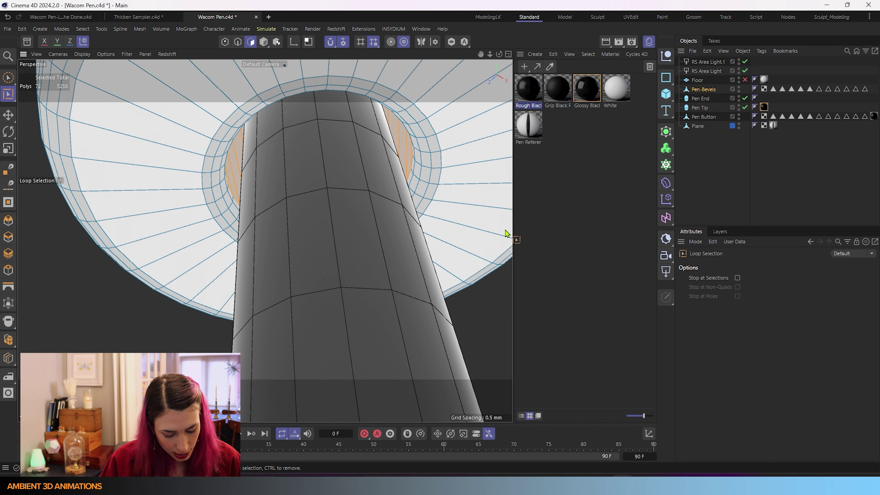
- Fill-select the region between the rings and apply Glossy Black to it
key("u")
key("f")
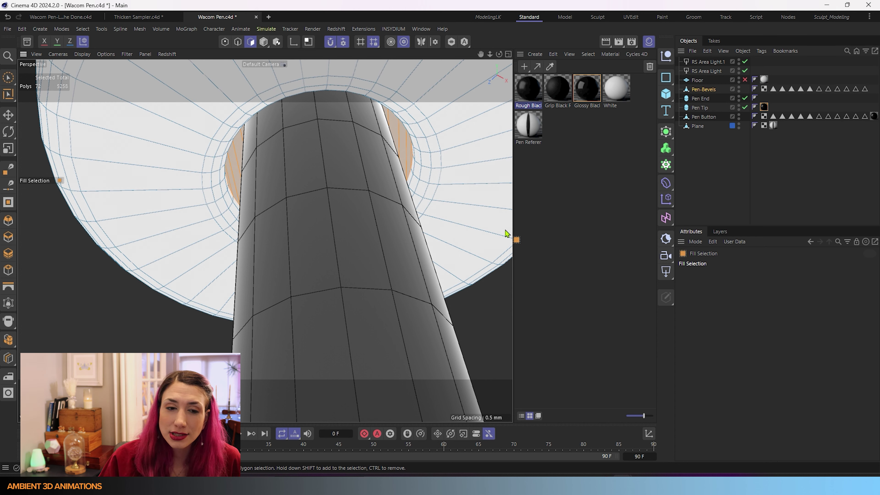
left_click(137, 207)
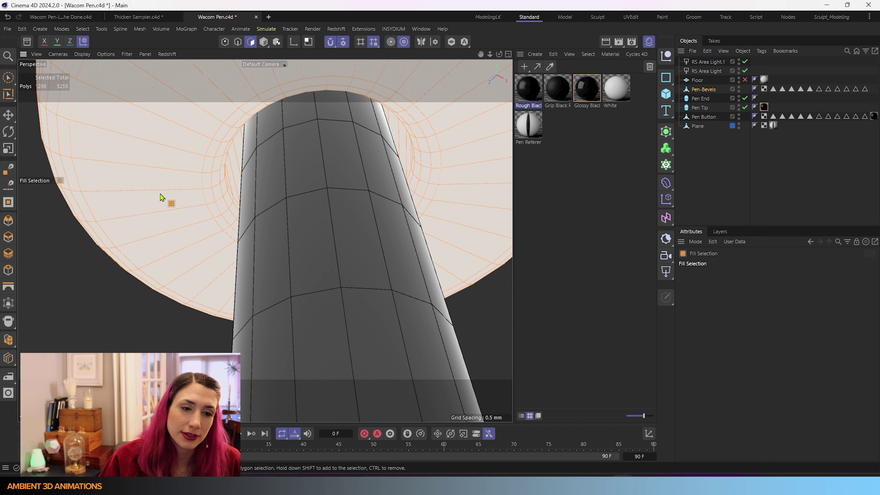
left_click_drag(147, 208, 246, 196, "alt")
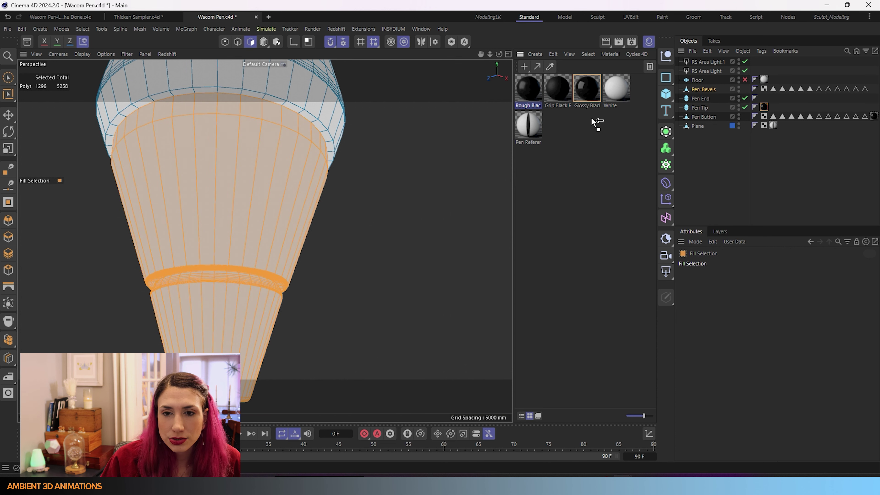
left_click_drag(270, 225, 258, 225)
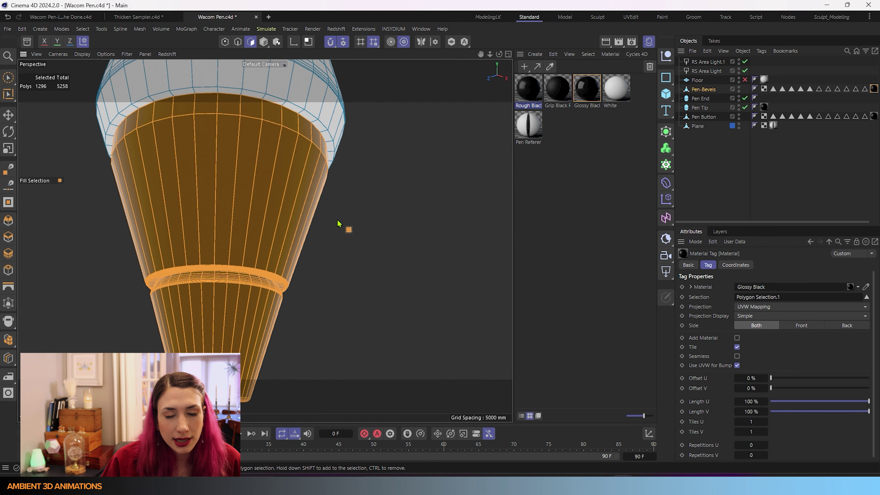
key("s")
left_click_drag(377, 226, 317, 243, "alt")
- Loop-select the two polygon loops bounding the raised ring near the pen end
scroll(362, 304, "up", 5)
key("u")
key("l")
scroll(279, 309, "up", 8)
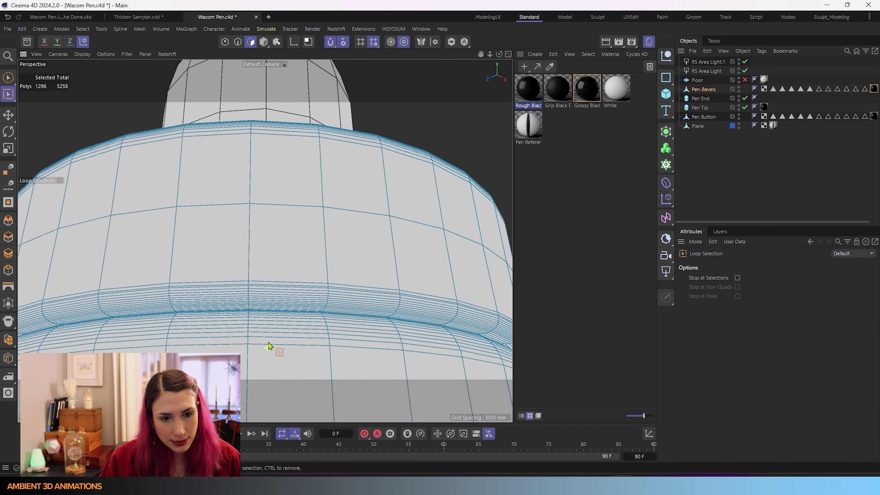
left_click(176, 307)
scroll(212, 309, "down", 10)
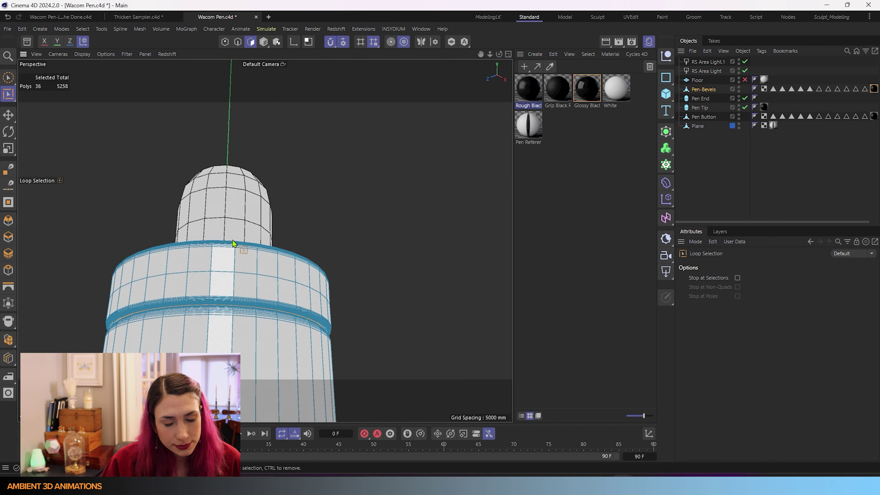
scroll(271, 236, "up", 10)
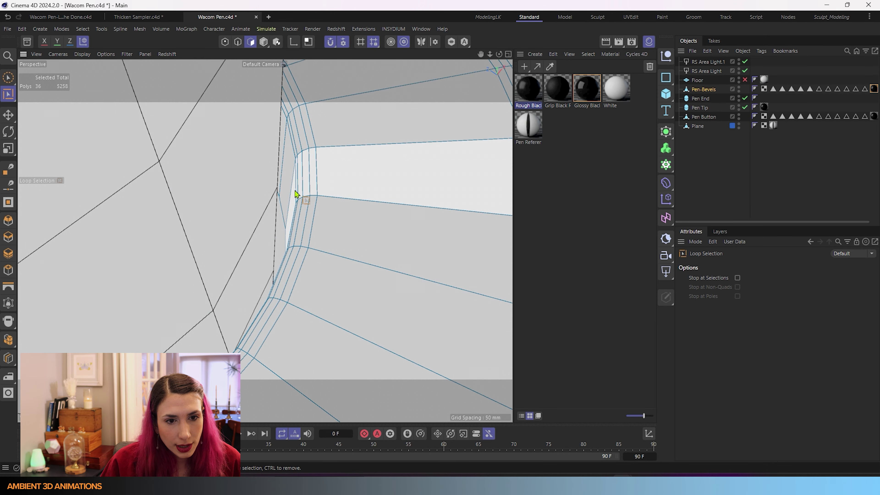
left_click(281, 247, "shift")
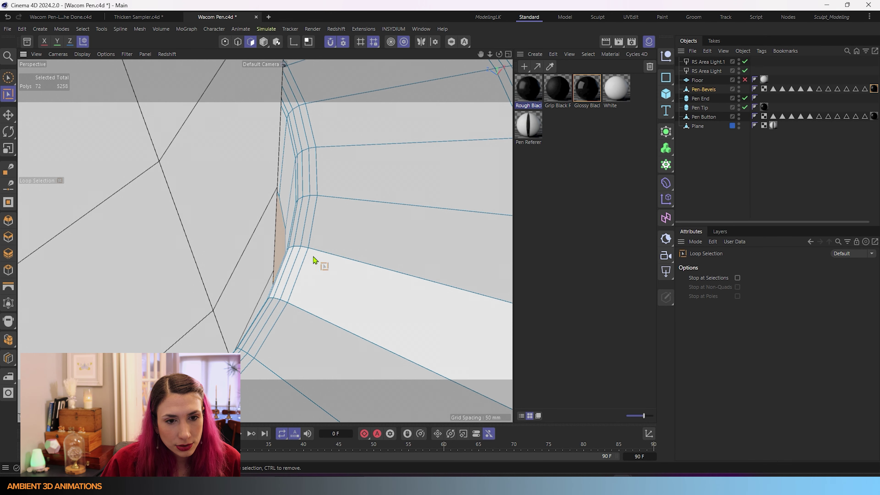
scroll(312, 264, "down", 10)
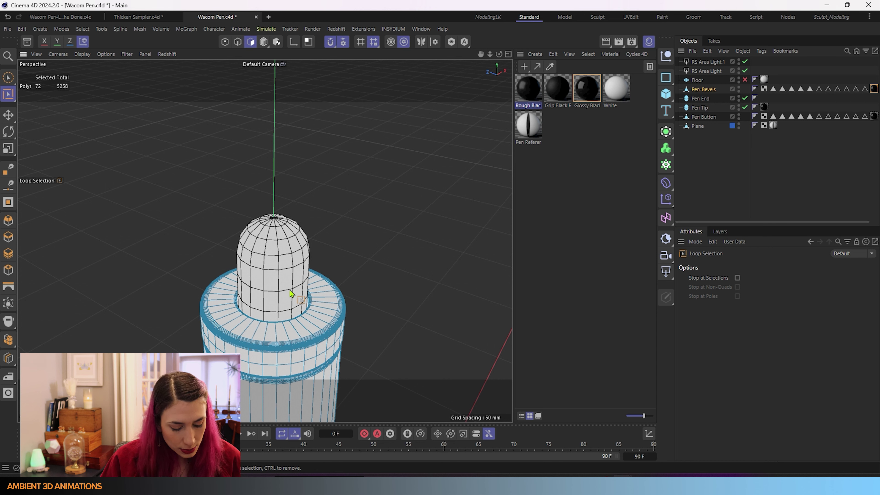
- Fill-select the raised ring and apply Glossy Black to it
right_click(290, 293)
left_click(290, 294)
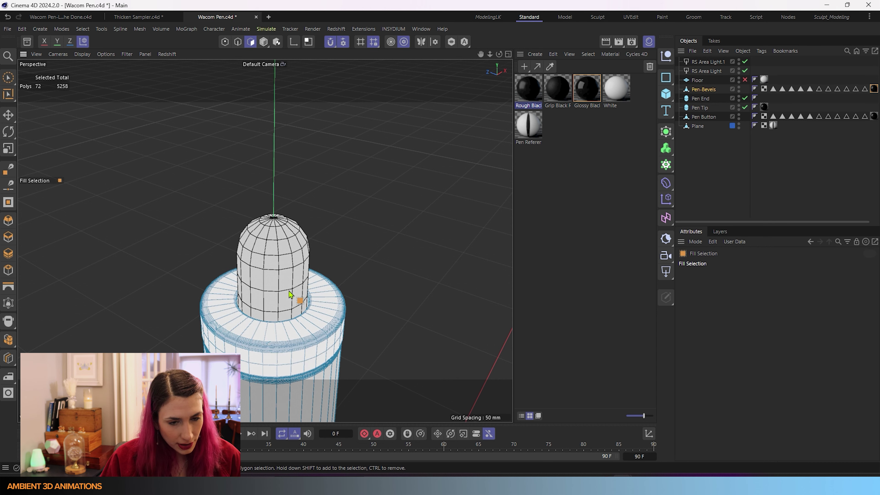
left_click(316, 338)
scroll(343, 353, "up", 8)
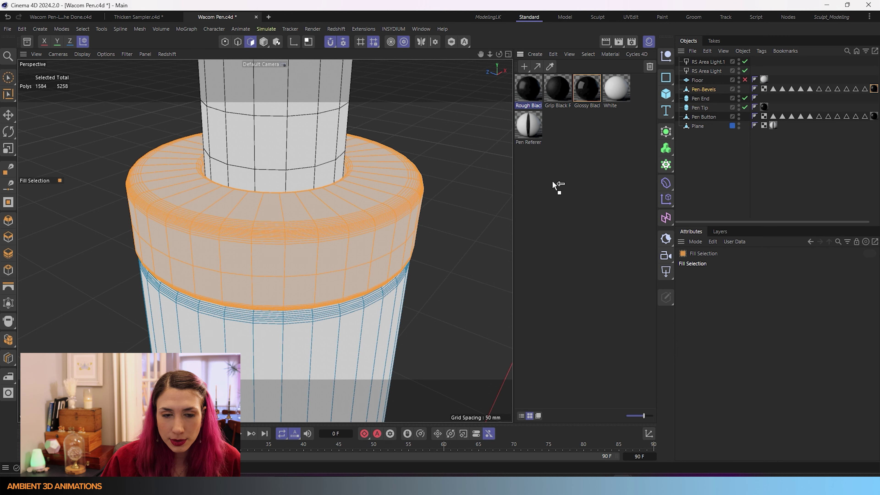
left_click_drag(370, 243, 370, 244)
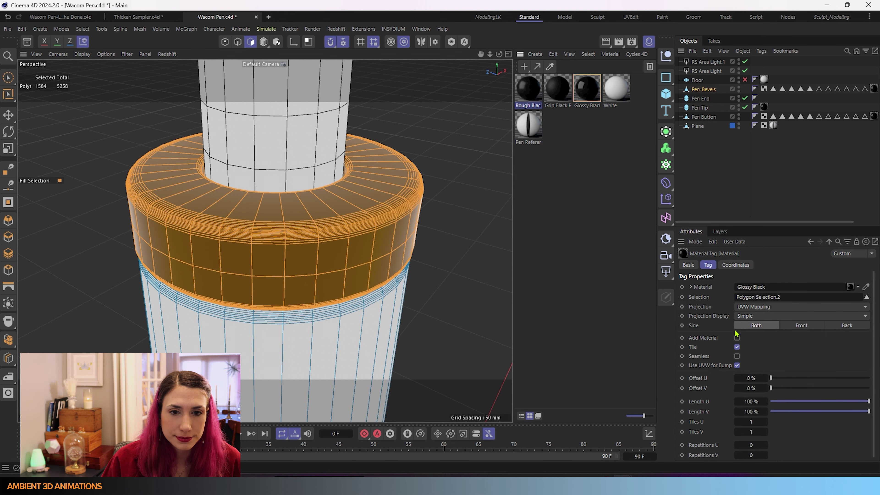
scroll(359, 340, "down", 10)
- Loop-select the first polygon loop of the barrel's thin bevel ring
left_click_drag(338, 351, 311, 91, "alt")
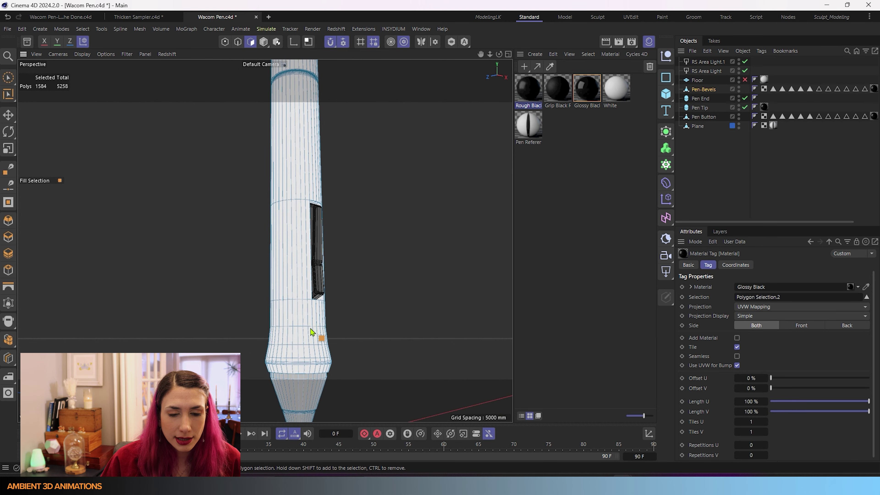
left_click_drag(315, 334, 265, 240, "alt")
scroll(301, 317, "up", 5)
scroll(299, 314, "up", 5)
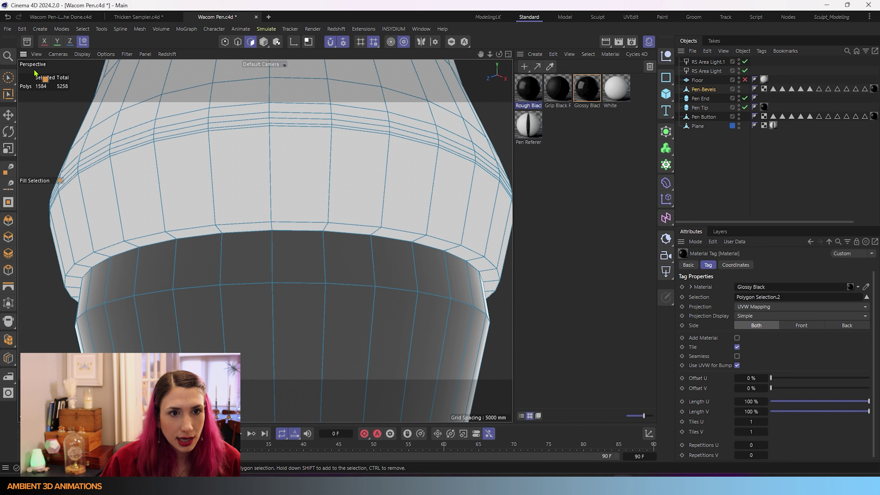
left_click(8, 77)
right_click(140, 302)
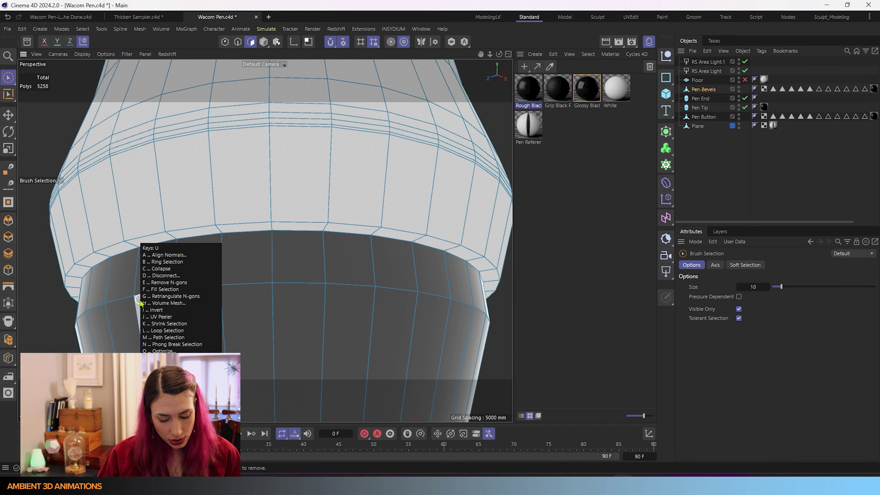
left_click(163, 261)
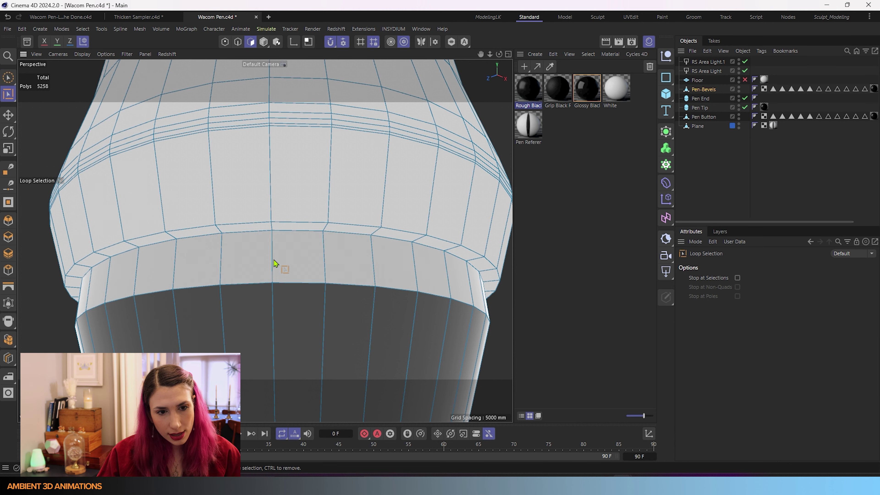
left_click(325, 233)
scroll(347, 249, "down", 5)
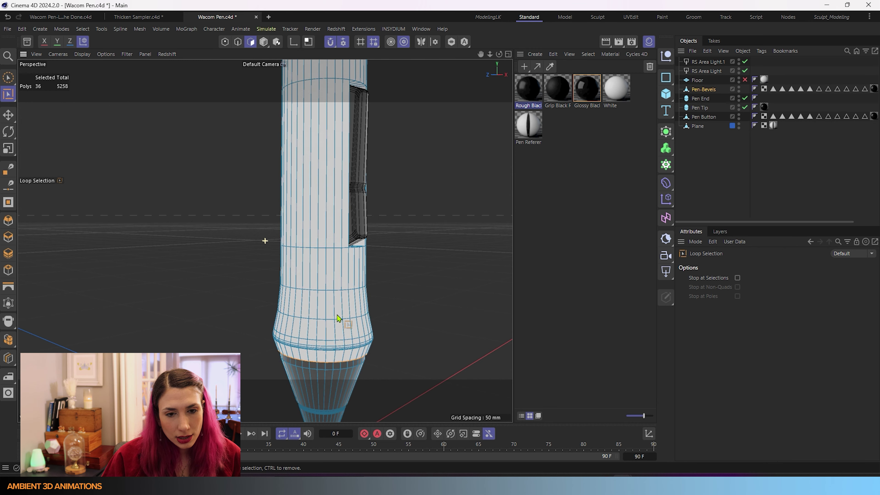
- Add the neighbouring loop to complete the bevel ring selection
left_click_drag(338, 317, 341, 203, "alt")
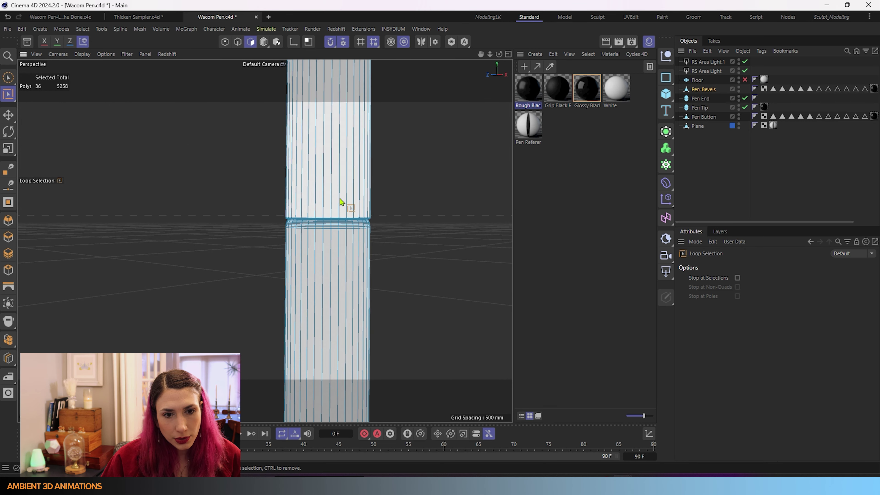
scroll(334, 232, "up", 5)
left_click_drag(349, 291, 350, 281, "alt")
scroll(343, 279, "up", 5)
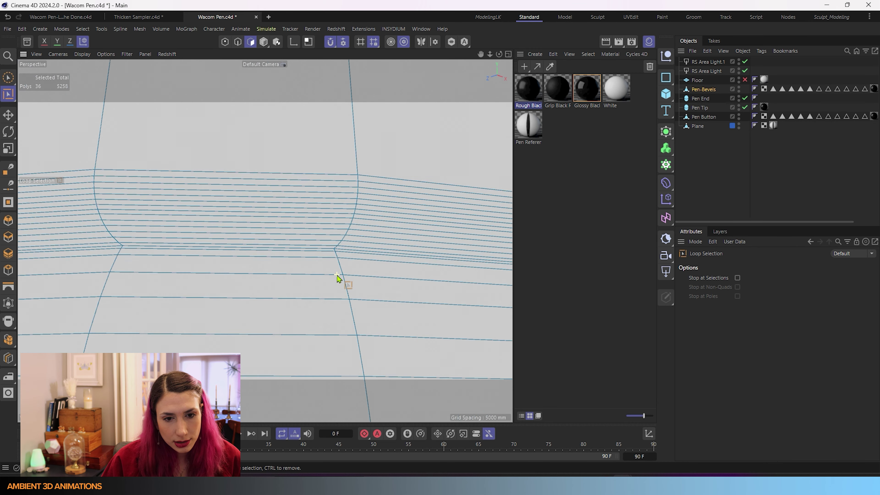
scroll(338, 274, "down", 1)
left_click(337, 256, "shift")
scroll(339, 300, "down", 5)
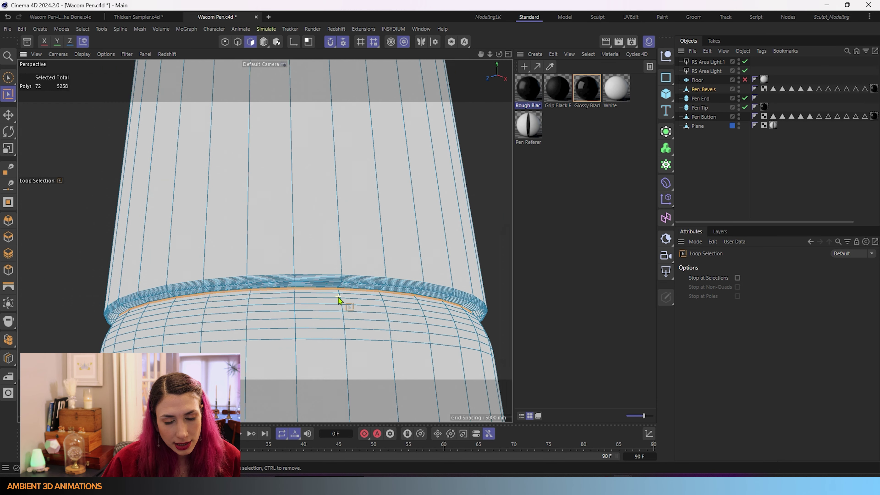
scroll(339, 300, "down", 5)
middle_click_drag(344, 350, 336, 183, "alt")
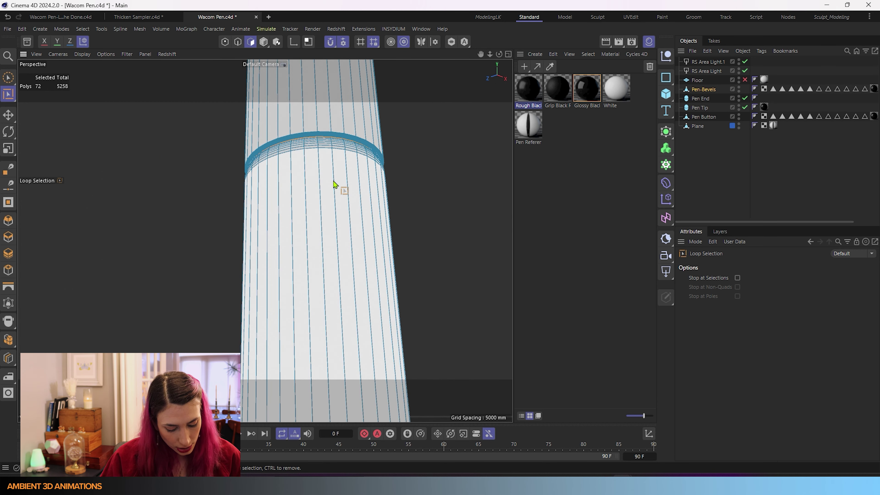
right_click(333, 184)
key("Escape")
- Bring the pen button into view and switch to Edge mode
scroll(354, 295, "down", 3)
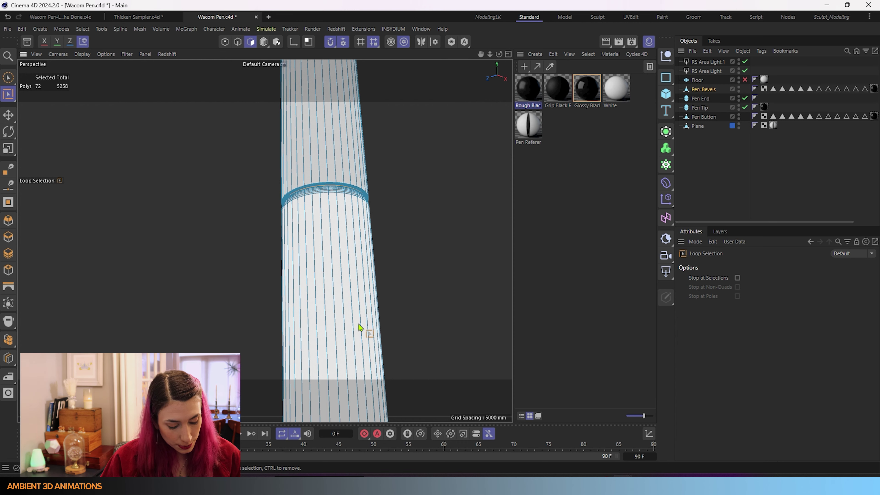
left_click_drag(360, 327, 360, 117, "alt")
left_click_drag(399, 251, 361, 178, "alt")
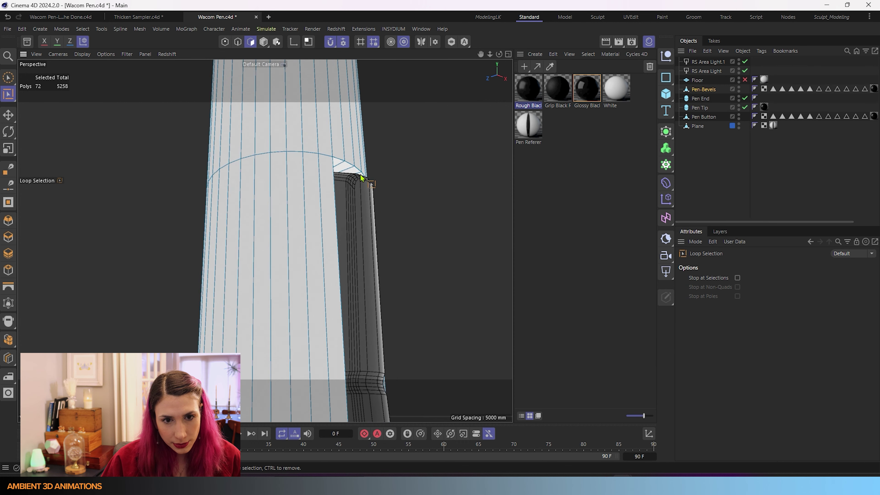
scroll(361, 178, "up", 10)
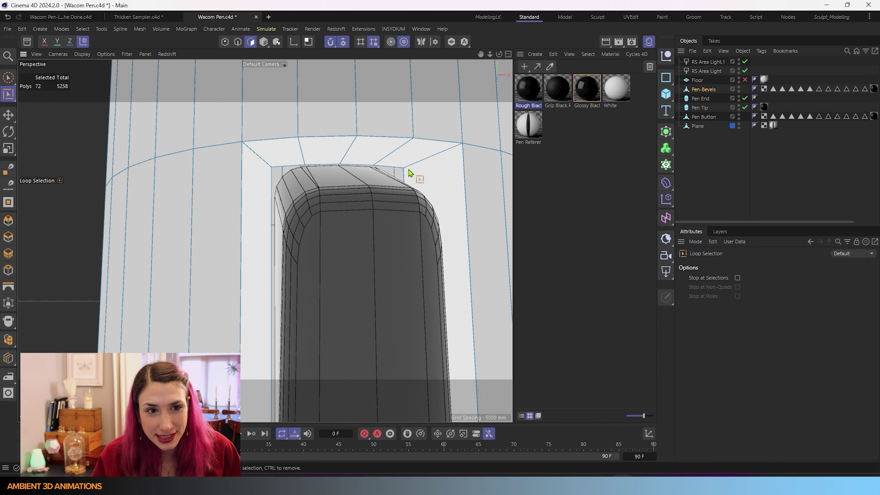
key("Return")
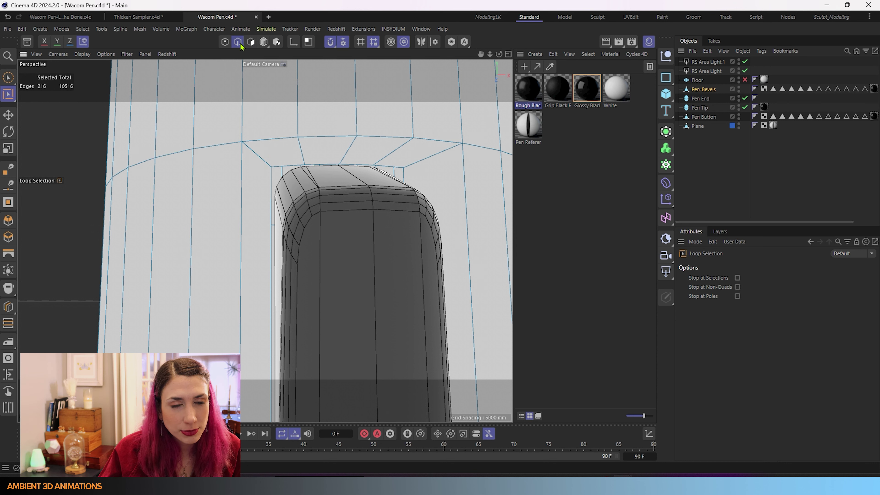
- Select the edges at the button's end corner and bevel them to 1.13 mm
key("9")
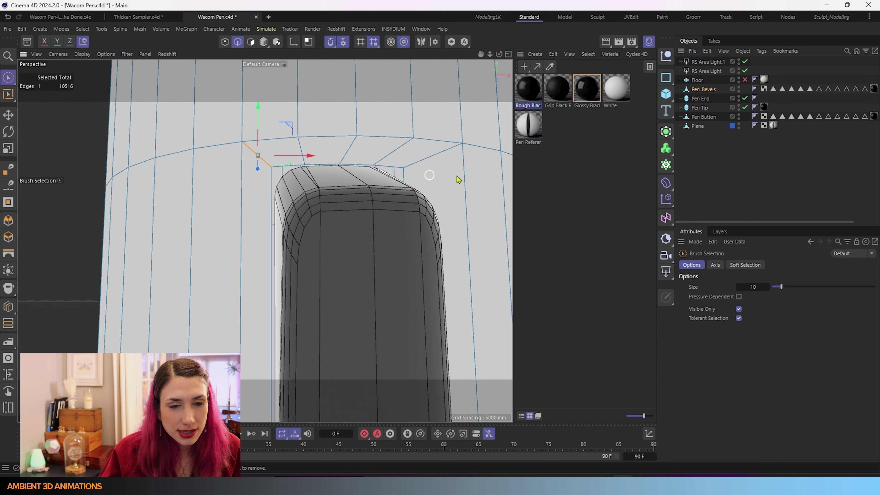
left_click(437, 163)
mouse_move(438, 162)
left_mouse_down("alt")
mouse_move(402, 243)
mouse_move(395, 246)
mouse_move(354, 192)
mouse_move(266, 240)
mouse_move(340, 358)
mouse_move(316, 217)
left_mouse_up("alt")
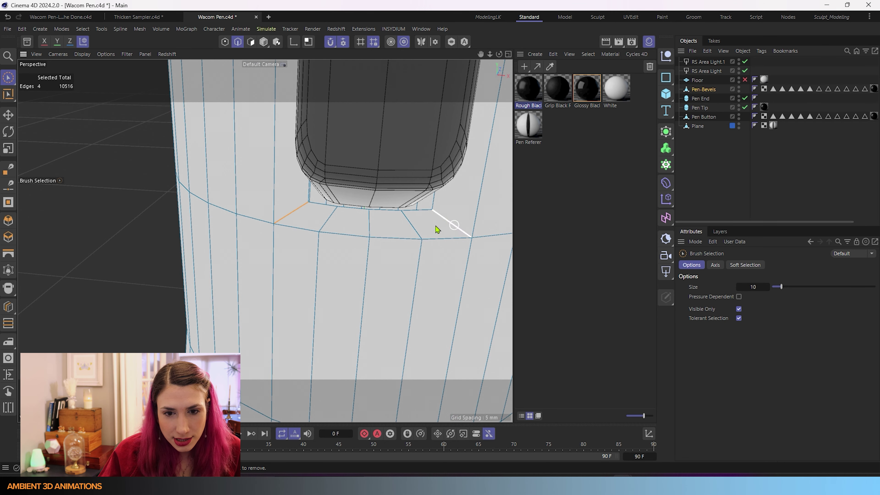
right_click(399, 227)
left_click(416, 231)
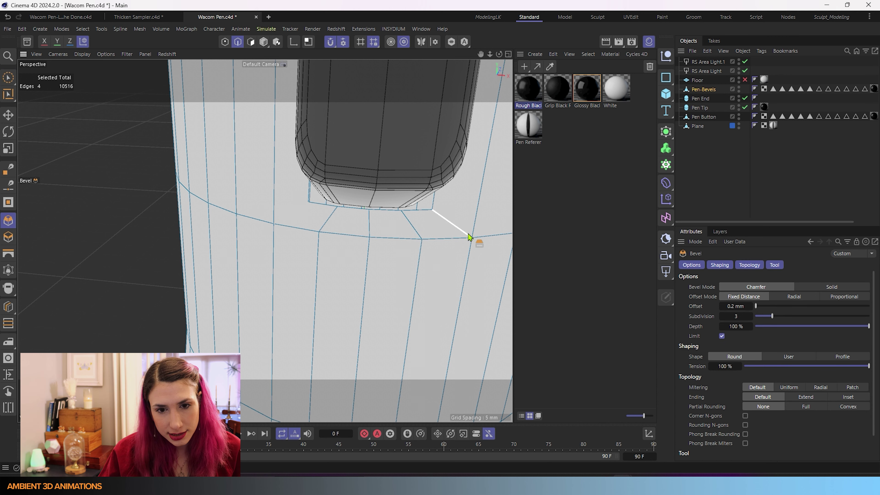
left_click_drag(415, 232, 447, 231)
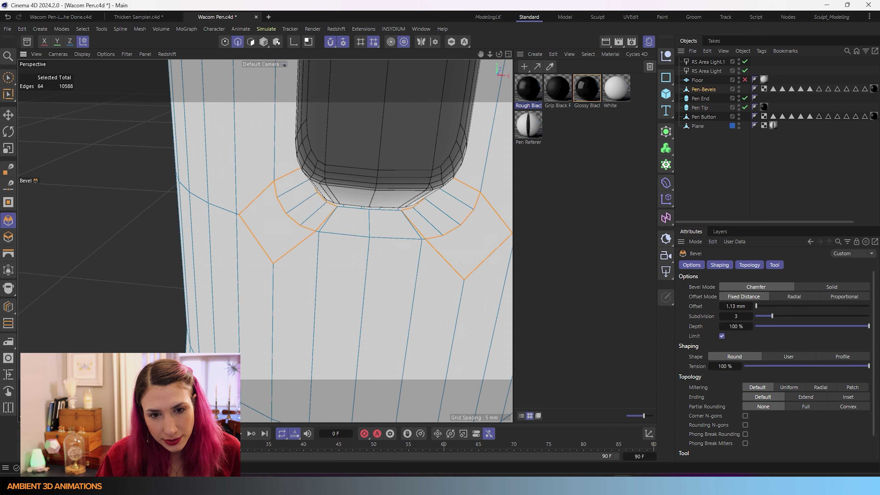
scroll(402, 246, "down", 10)
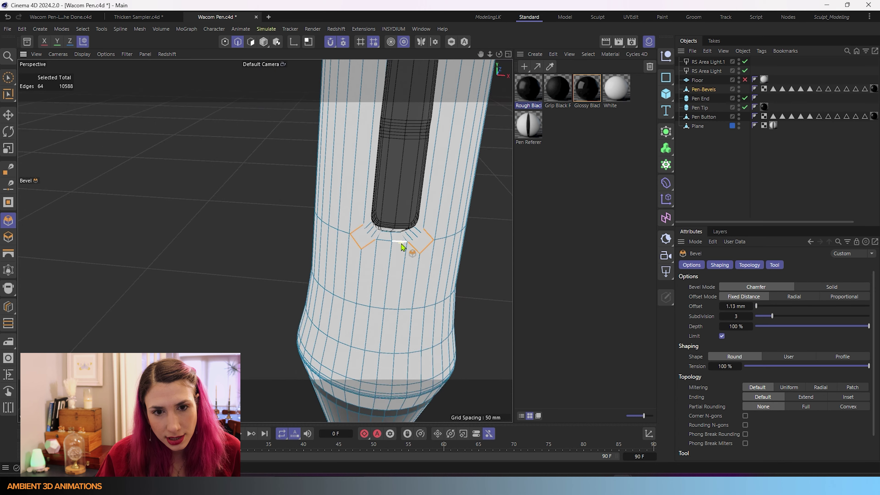
scroll(401, 261, "up", 8)
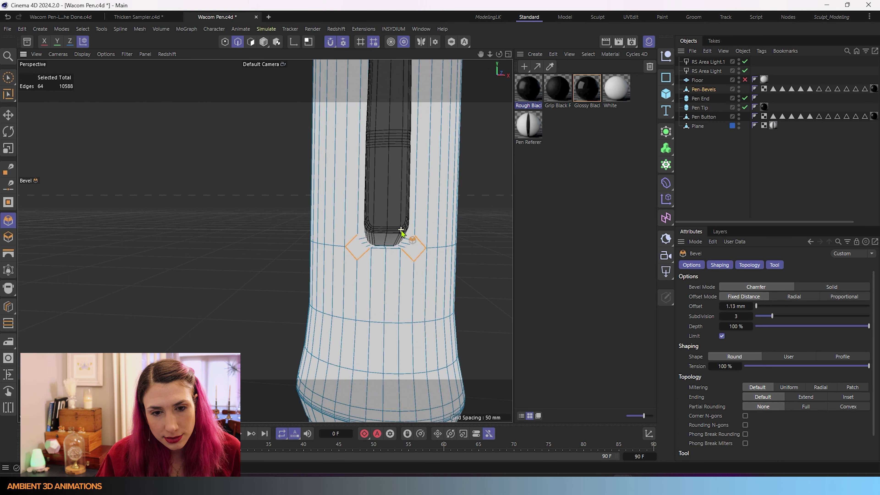
- Loop-select the edge loop around the button and bevel it 0.57 mm, 3 subdivisions
key("u")
key("l")
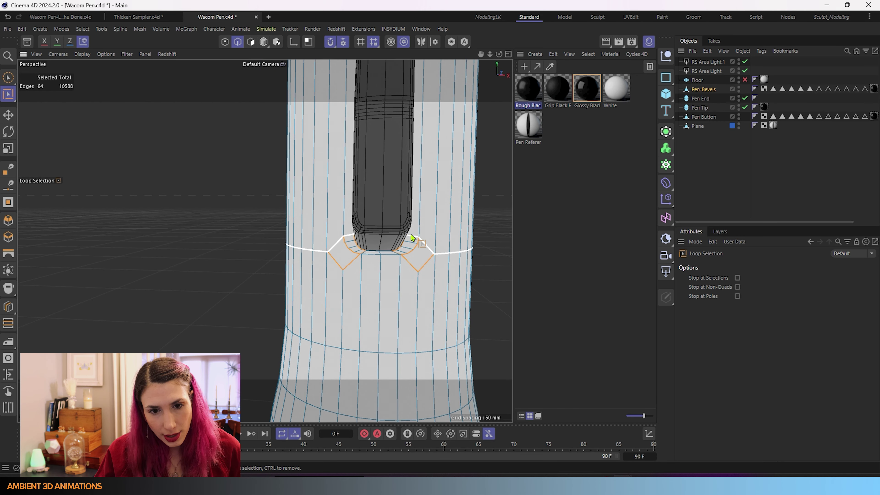
left_click(386, 256)
scroll(402, 273, "down", 5)
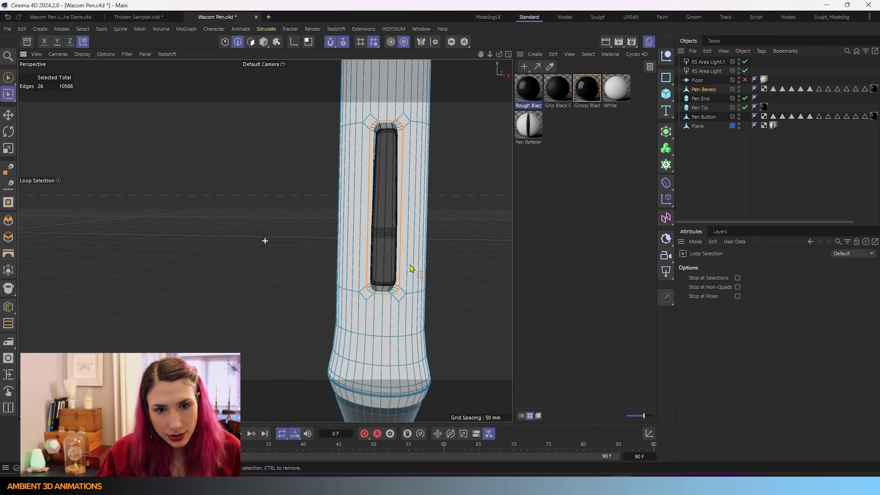
scroll(399, 333, "up", 4)
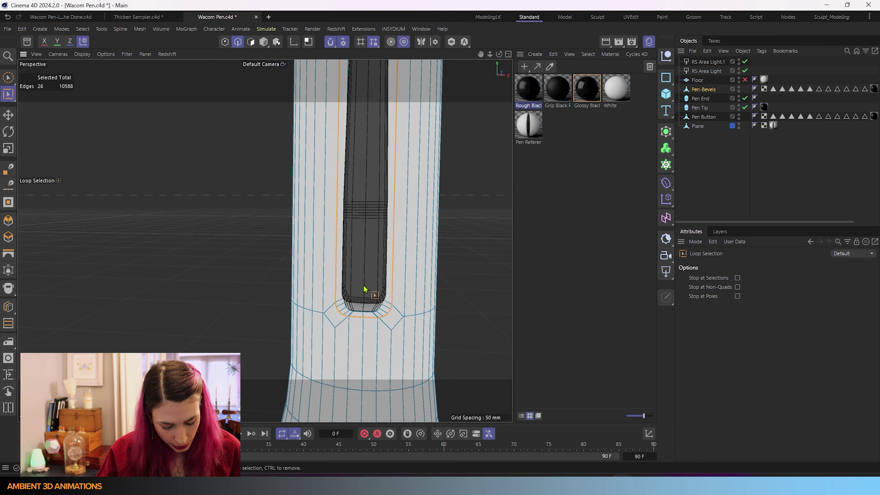
key("m")
key("s")
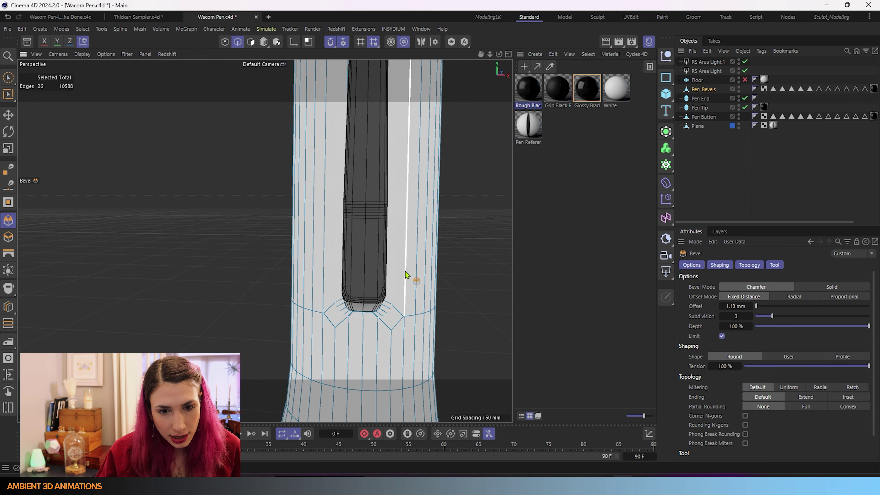
left_click_drag(407, 275, 418, 275)
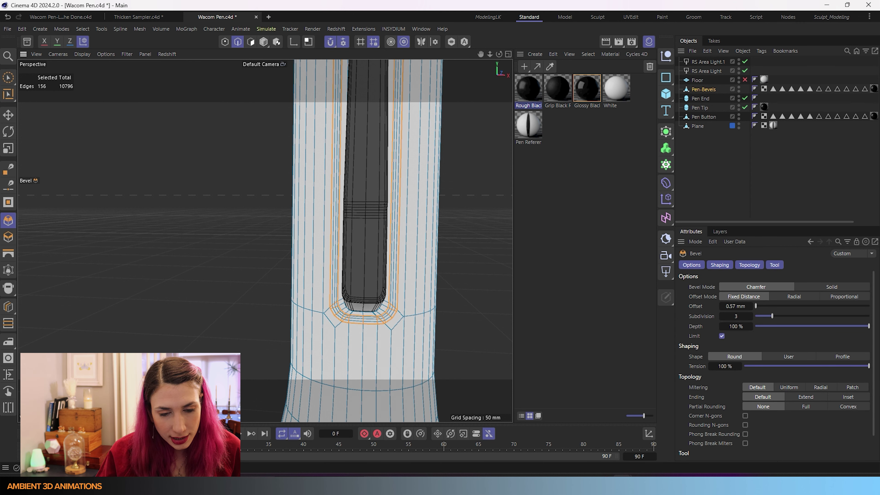
scroll(399, 275, "down", 4)
left_click_drag(359, 285, 400, 288, "alt")
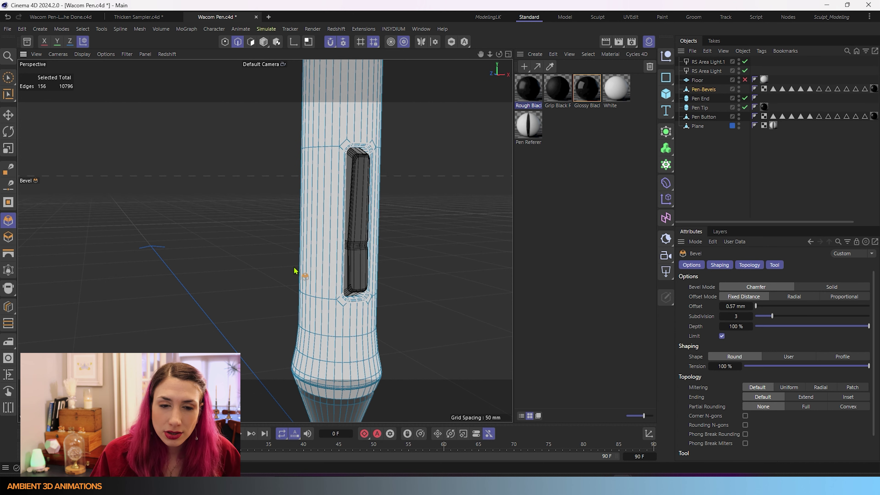
- In Polygon mode, loop-select the bevel ring around the button recess
left_click(251, 41)
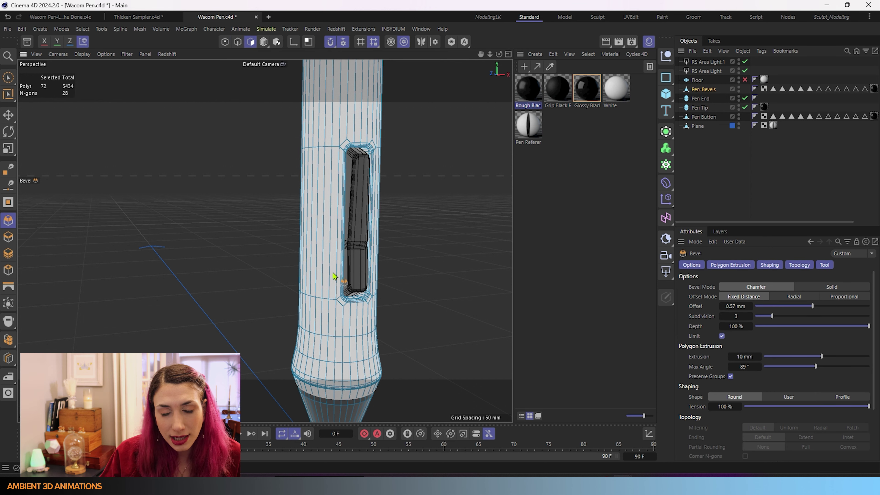
scroll(350, 304, "up", 8)
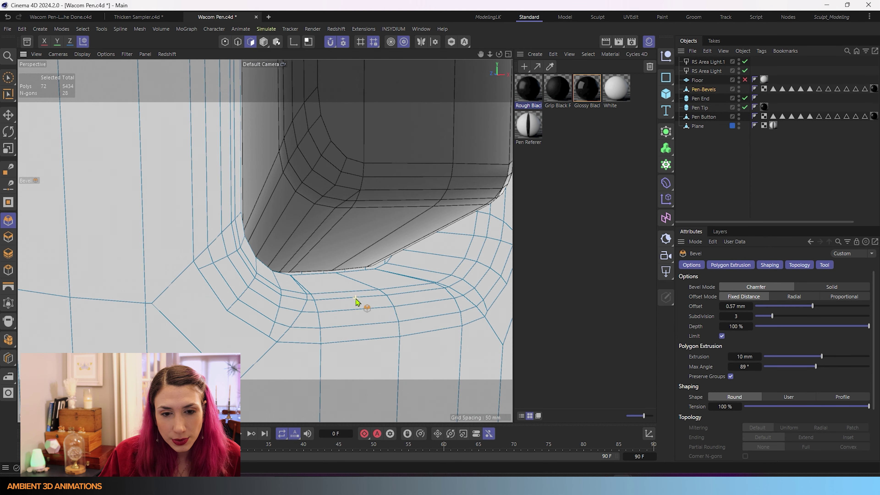
left_click(5, 85)
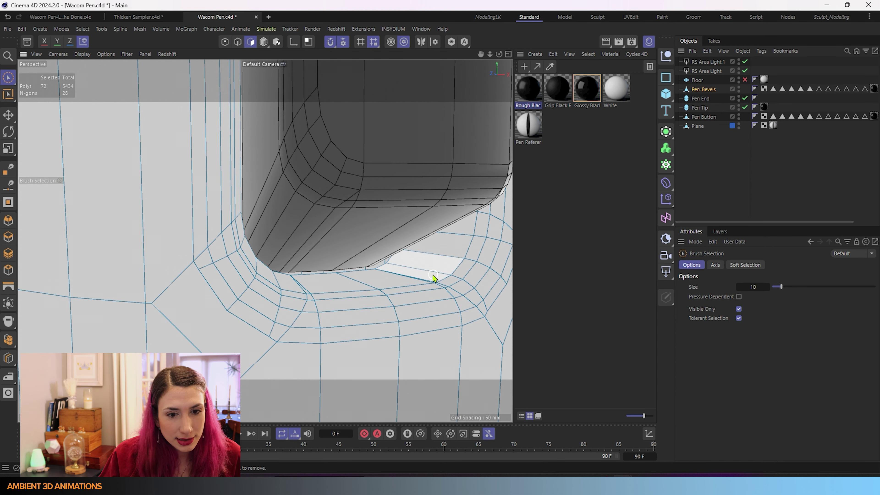
key("u")
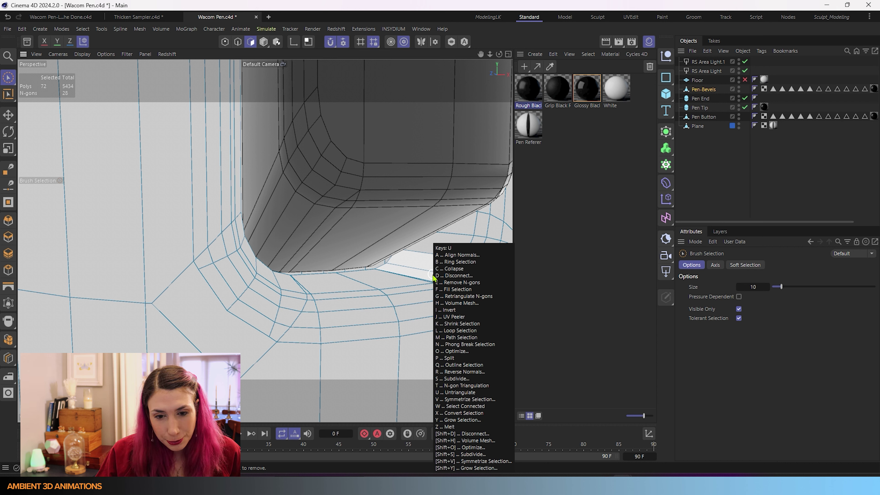
key("l")
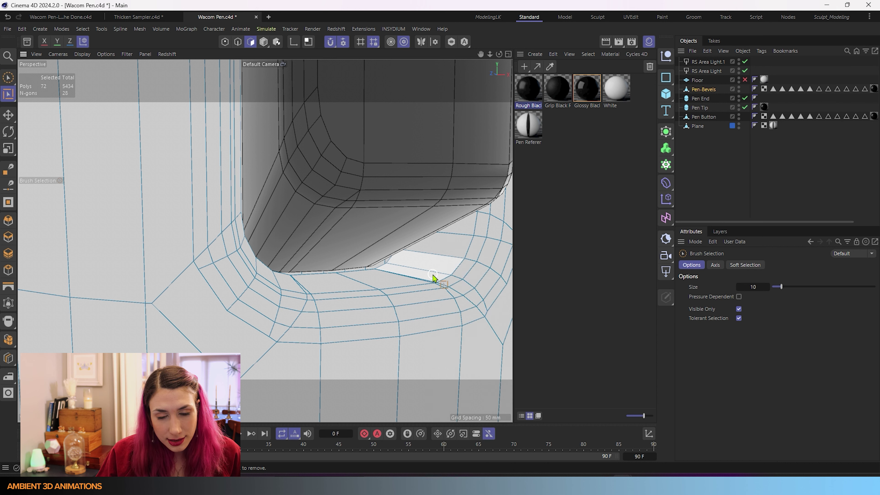
left_click(434, 278, "shift")
- Fill-select the rest of the pen's lower grip body
scroll(343, 291, "down", 10)
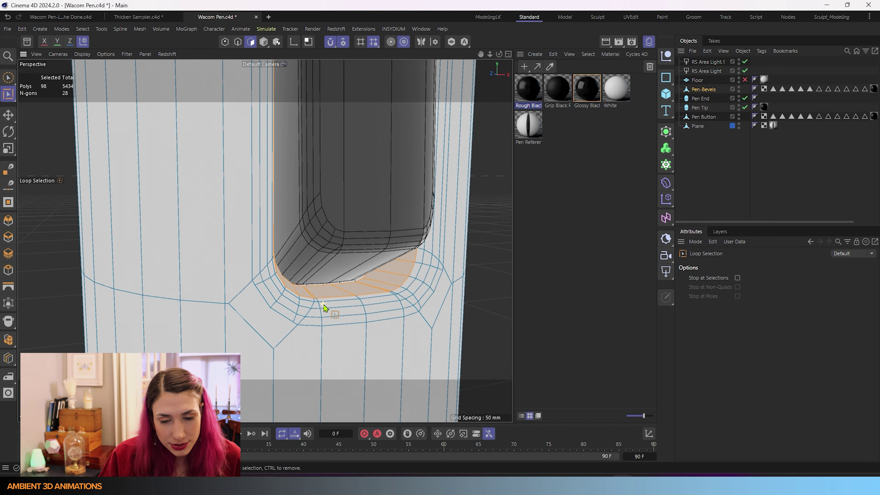
left_click_drag(327, 310, 302, 241, "alt")
right_click(301, 241)
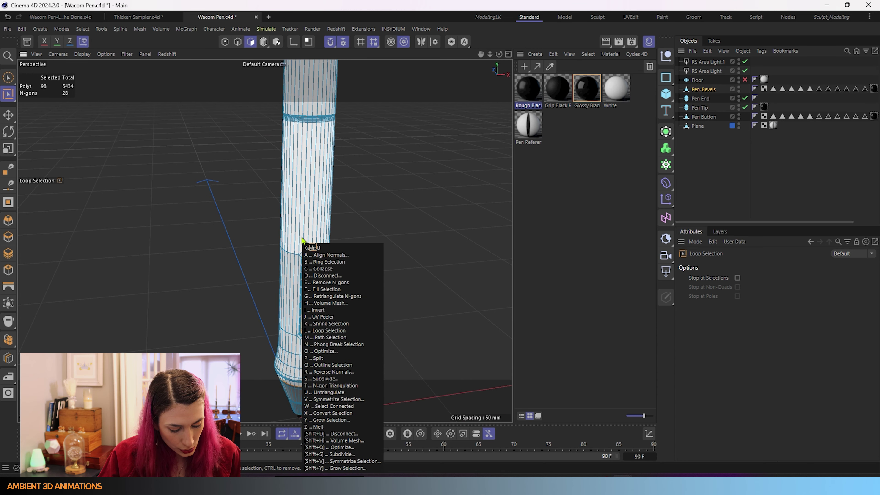
left_click(314, 263)
left_click(317, 228)
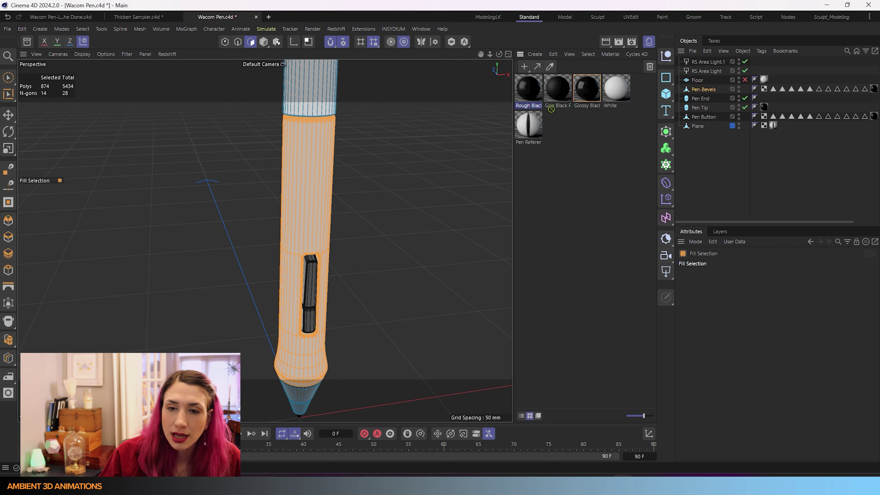
- Apply Grip Black Rough Texture to the selected lower grip polygons
left_click_drag(317, 214, 357, 270)
scroll(322, 230, "down", 4)
scroll(348, 282, "up", 5)
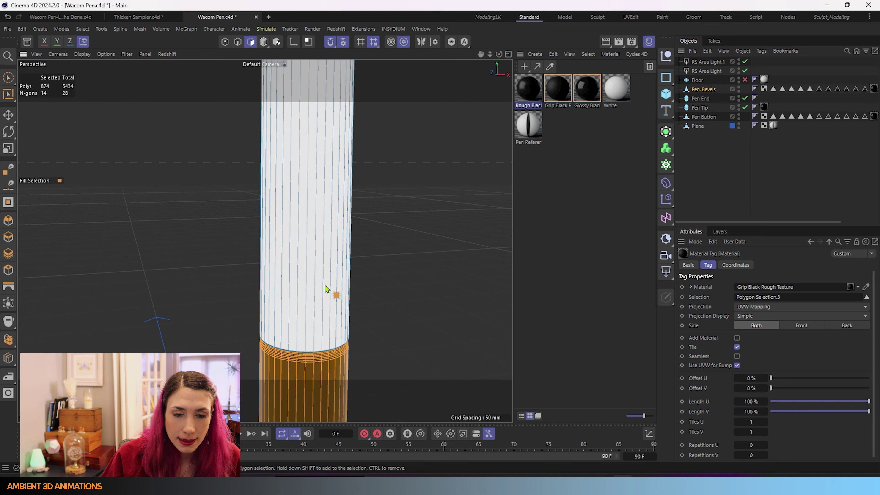
scroll(327, 289, "down", 5)
scroll(313, 225, "up", 2)
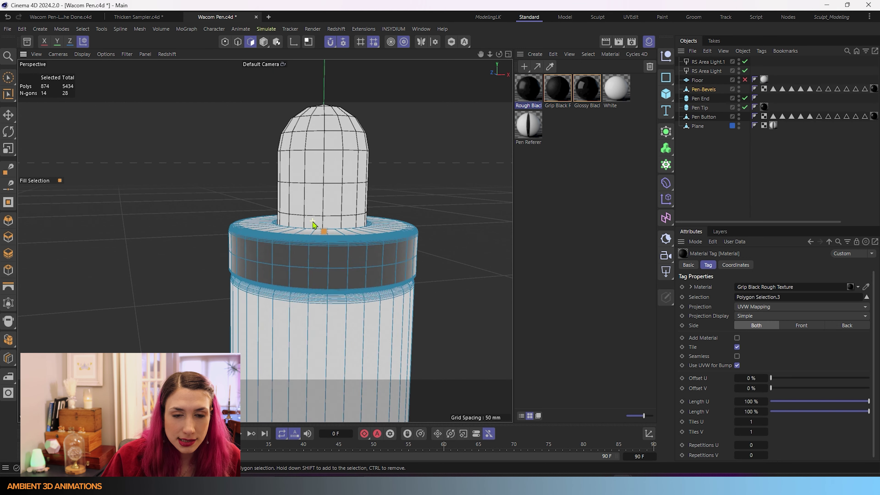
scroll(324, 308, "up", 4)
scroll(328, 271, "down", 3)
scroll(305, 302, "up", 3)
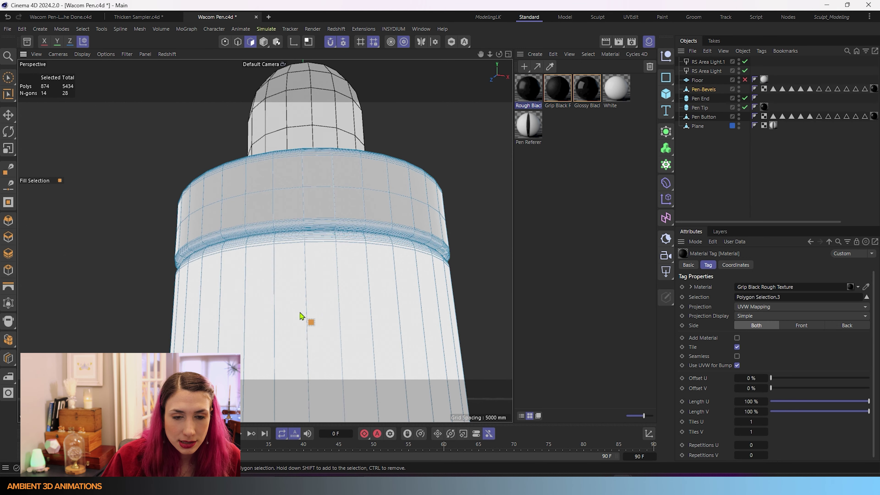
- Loop-select the bevel below the top ring and fill-select the pen's upper barrel
key("u")
key("l")
scroll(256, 243, "up", 6)
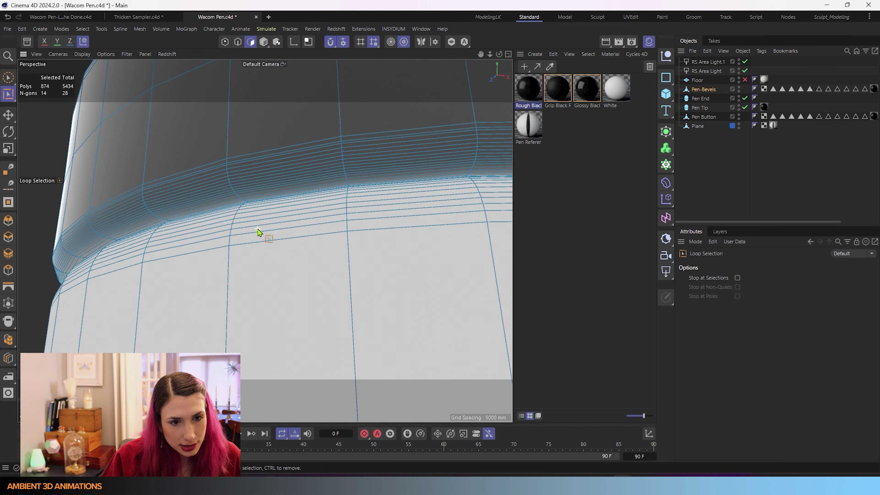
scroll(242, 194, "down", 3)
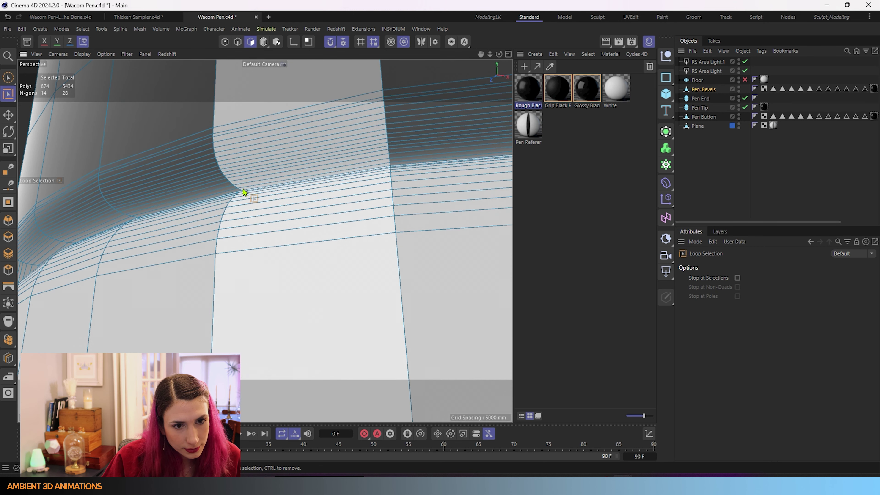
scroll(239, 193, "up", 3)
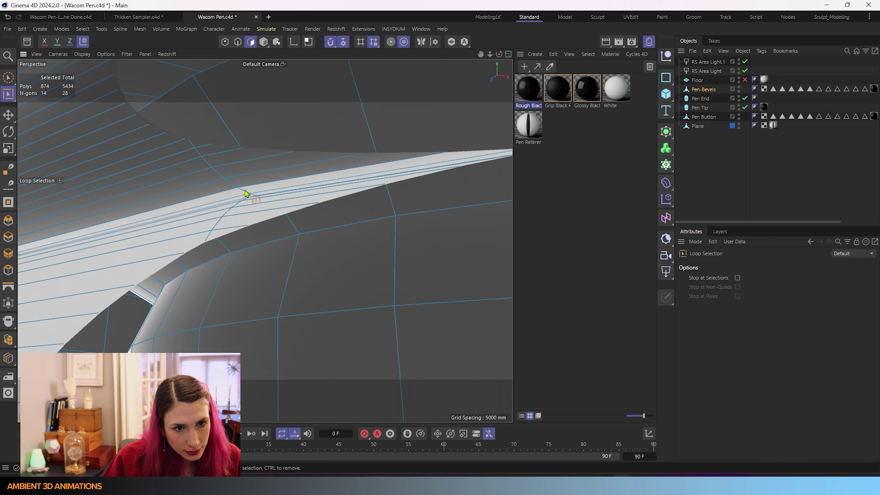
left_click(244, 190, "shift")
scroll(246, 204, "down", 5)
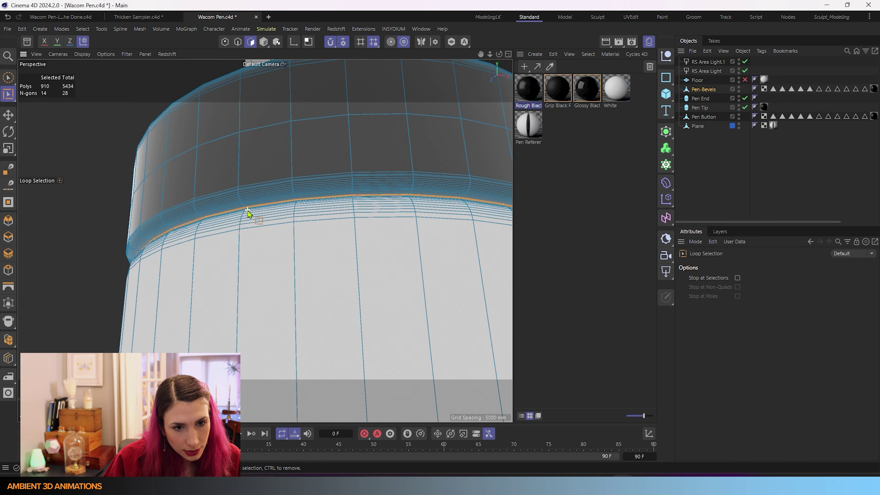
scroll(248, 225, "down", 5)
left_click_drag(330, 321, 324, 348, "alt")
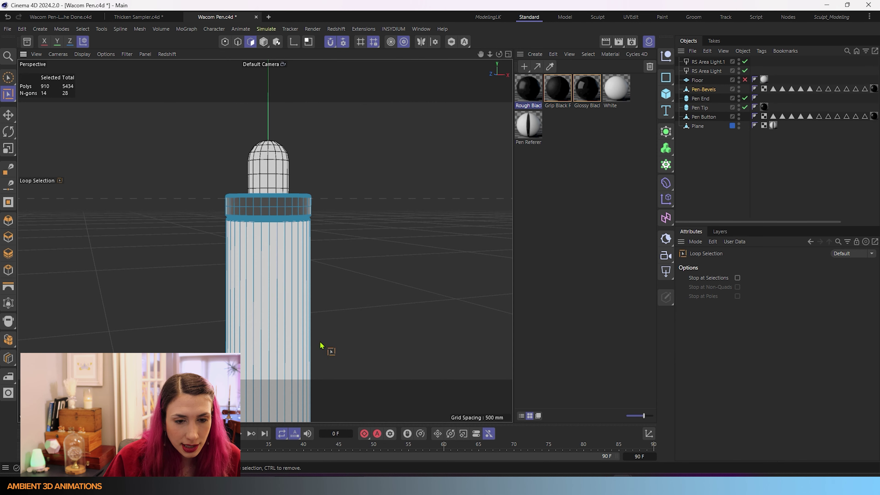
scroll(335, 173, "up", 6)
scroll(335, 173, "down", 5)
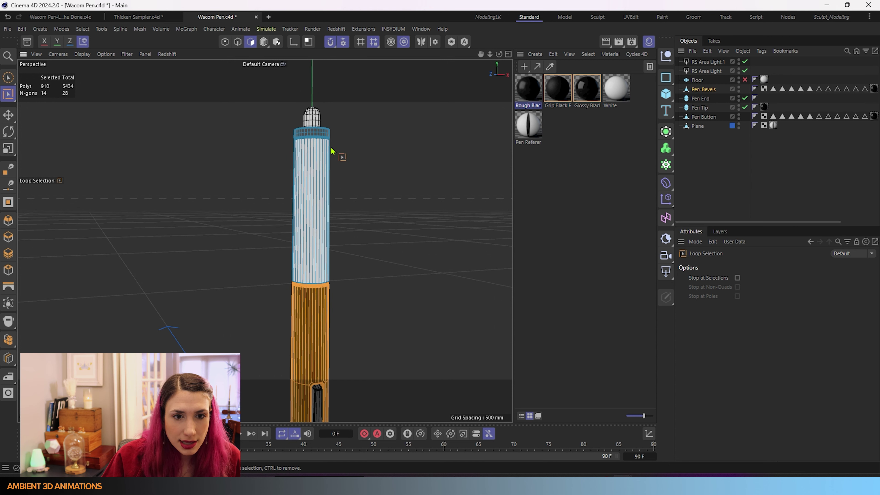
right_click(388, 351)
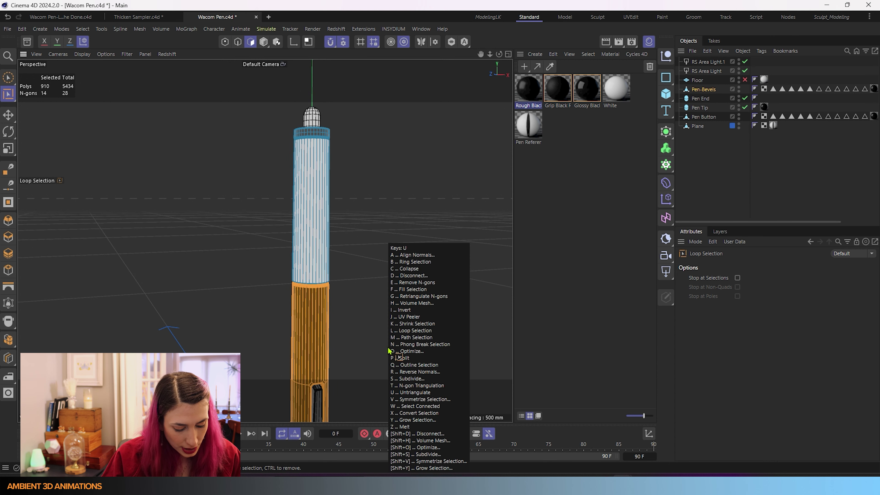
left_click(394, 356)
left_click(316, 243)
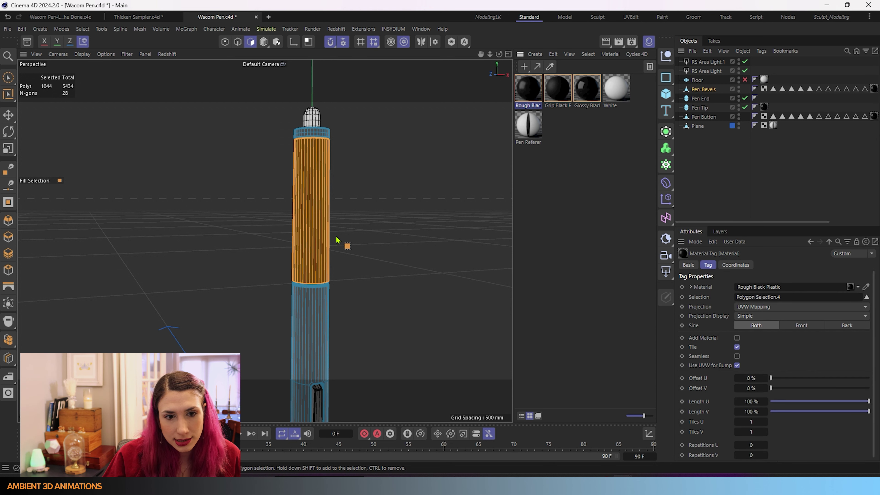
- Apply Rough Black Plastic to the upper barrel selection
left_click_drag(344, 245, 310, 218, "alt")
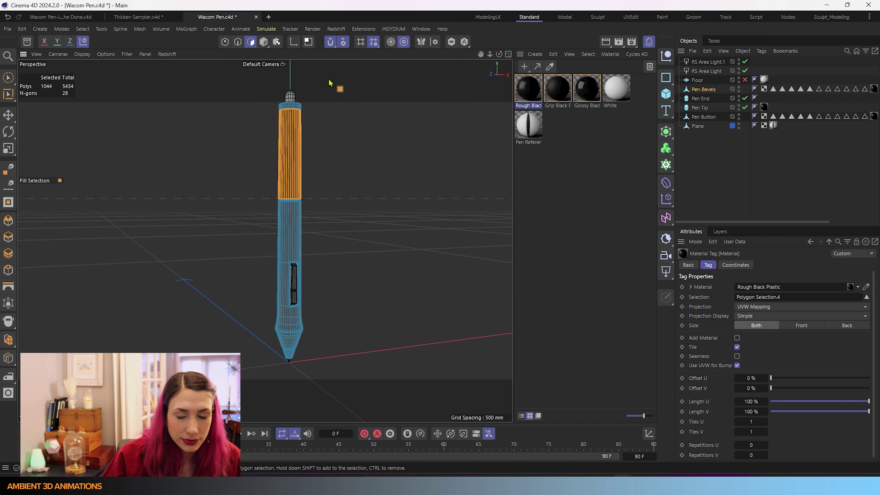
middle_click_drag(356, 121, 368, 187, "alt")
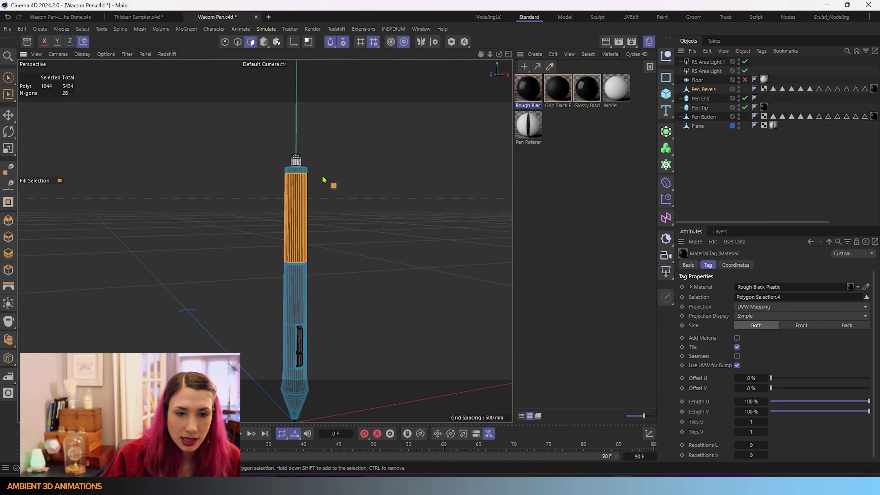
scroll(300, 147, "up", 10)
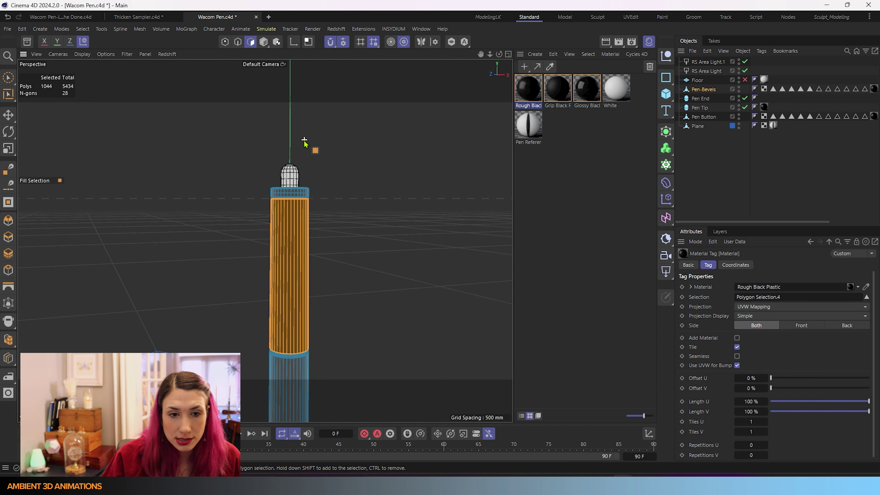
scroll(368, 209, "up", 2)
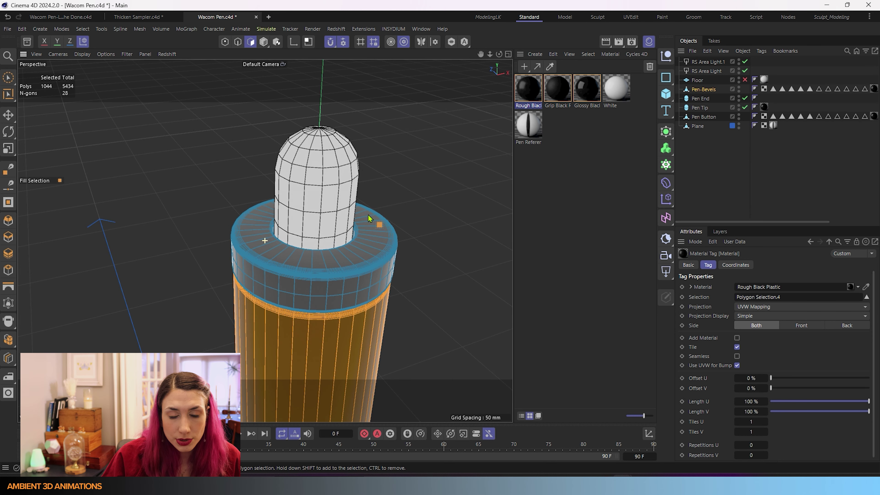
- Apply Glossy Black to the Pen End object
left_click(645, 94)
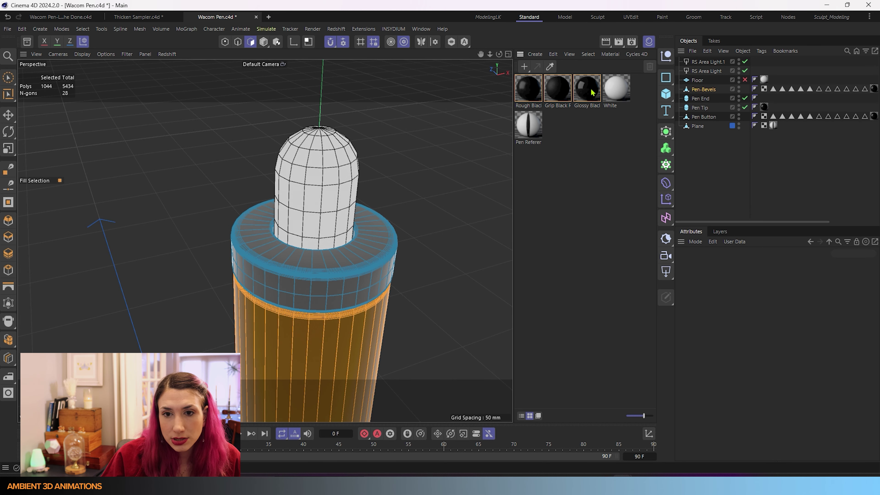
left_click_drag(592, 96, 708, 102)
scroll(330, 255, "down", 10)
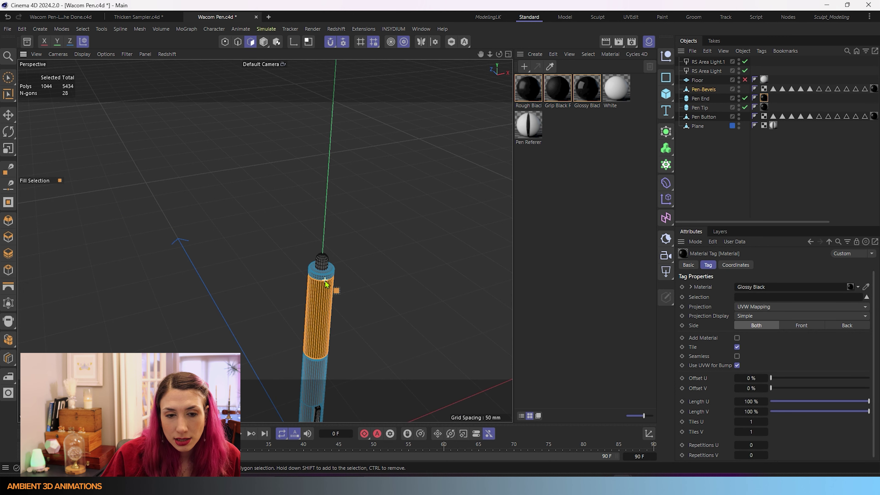
left_click_drag(341, 337, 302, 213, "alt")
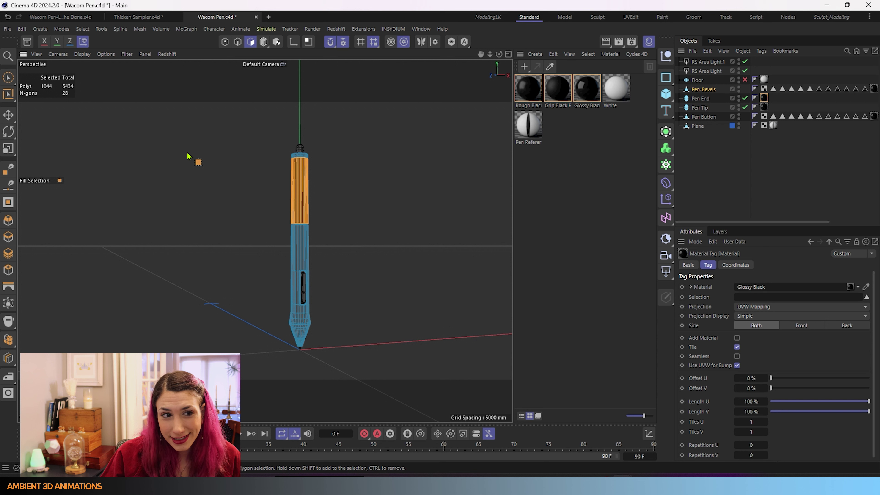
- Start Redshift IPR in the viewport and centre the live render on the pen
left_click(167, 53)
left_click(177, 70)
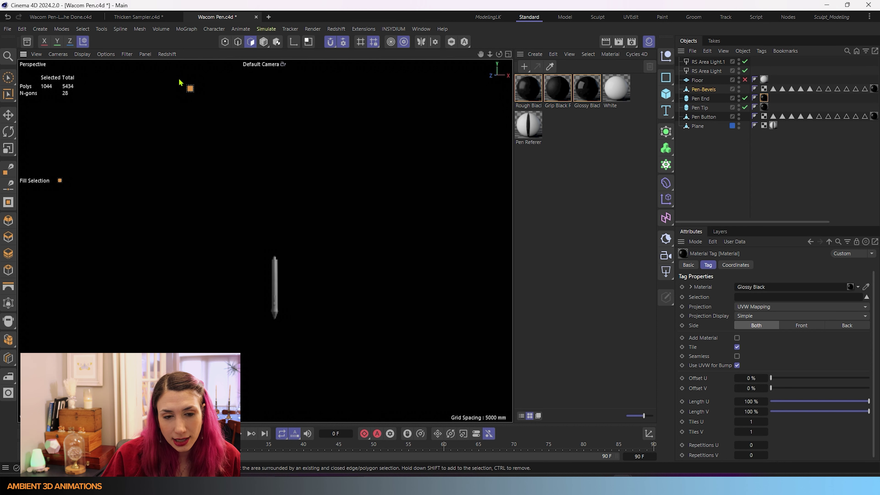
scroll(314, 314, "up", 3)
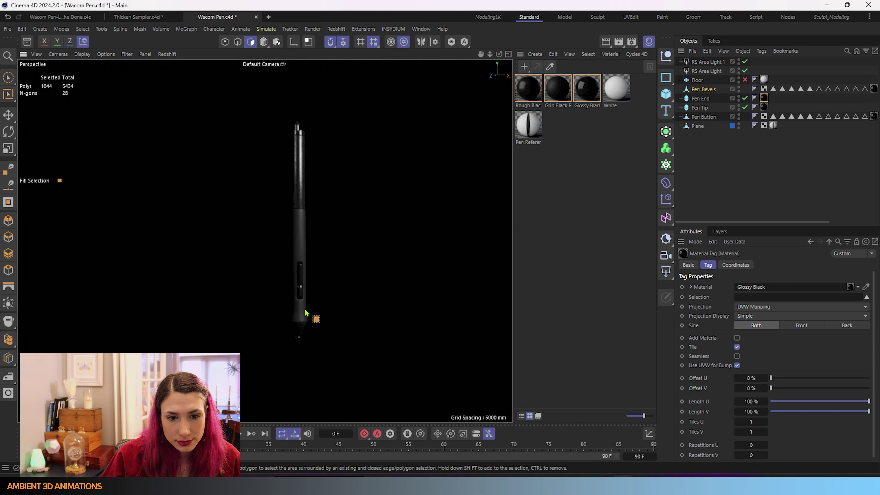
left_click_drag(397, 343, 397, 354, "alt")
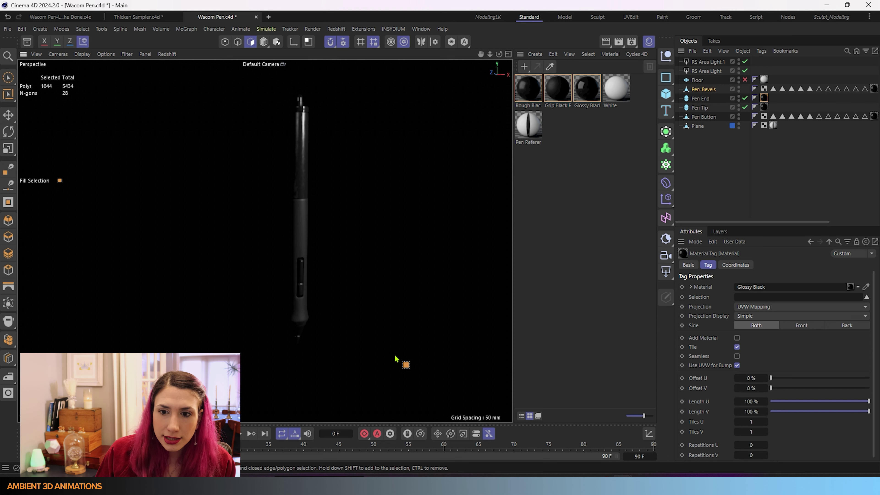
- Add an RS Dome Light and set its intensity to 0.786
left_click(667, 241)
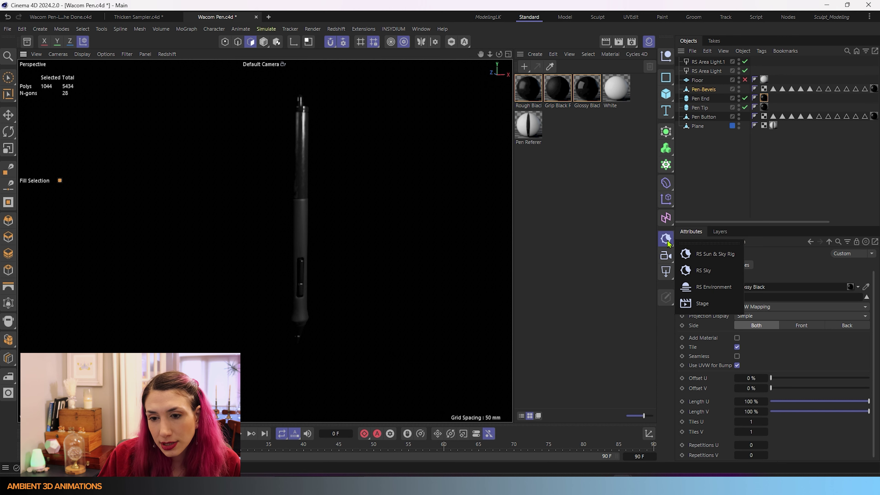
left_click(666, 271)
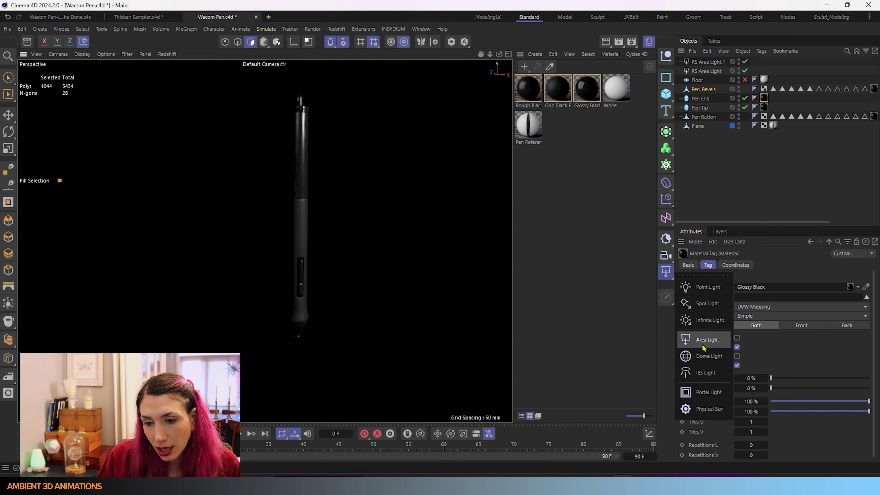
left_click(705, 356)
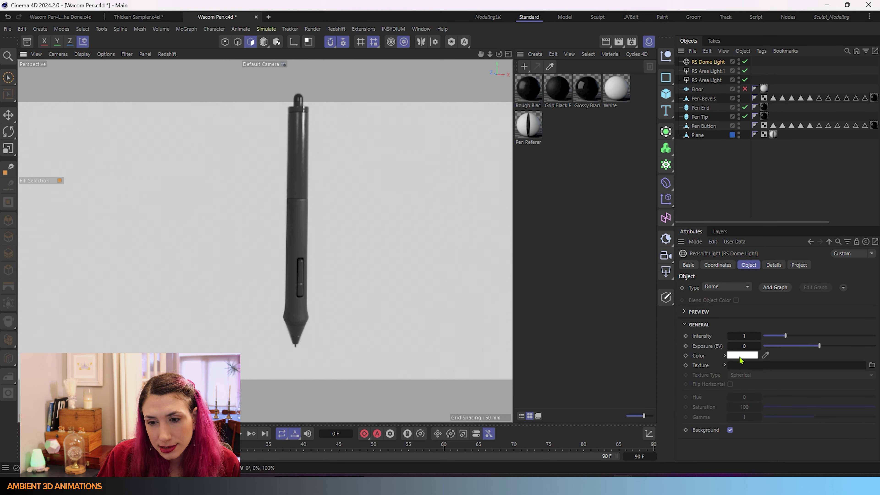
mouse_move(785, 335)
left_mouse_down()
mouse_move(840, 348)
mouse_move(764, 349)
mouse_move(782, 347)
left_mouse_up()
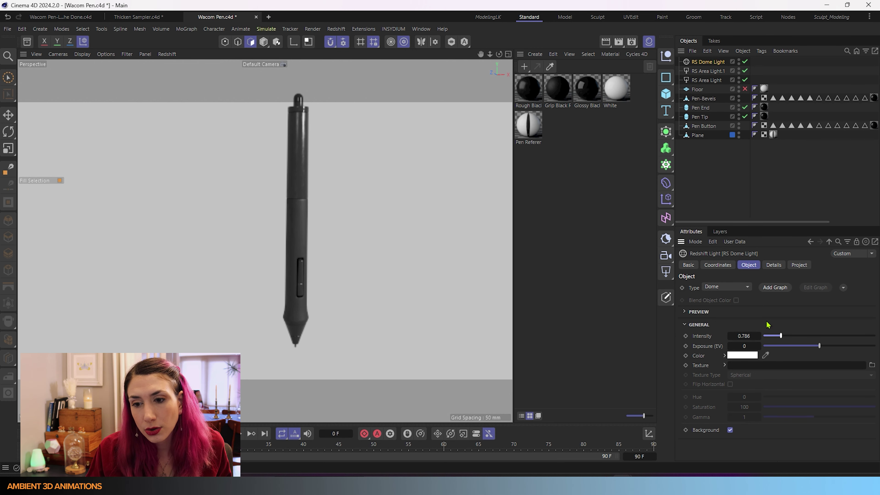
- Set the dome light's Diffuse, Reflection and other Details-tab contributions to 0
left_click(775, 266)
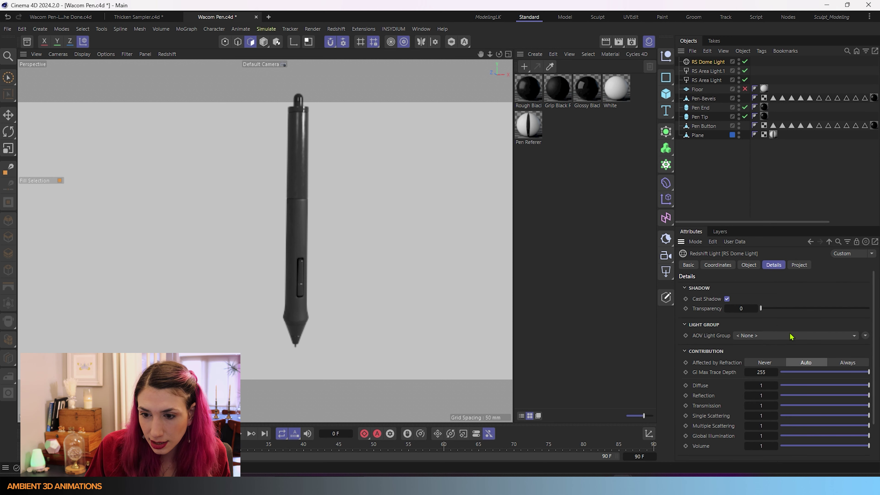
left_click_drag(817, 385, 781, 446)
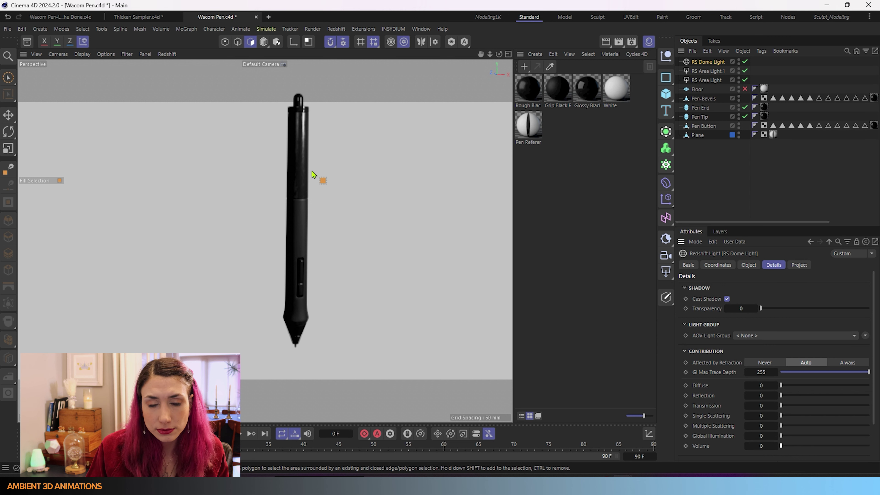
mouse_move(319, 261)
left_mouse_down("alt")
mouse_move(309, 290)
mouse_move(315, 276)
left_mouse_up("alt")
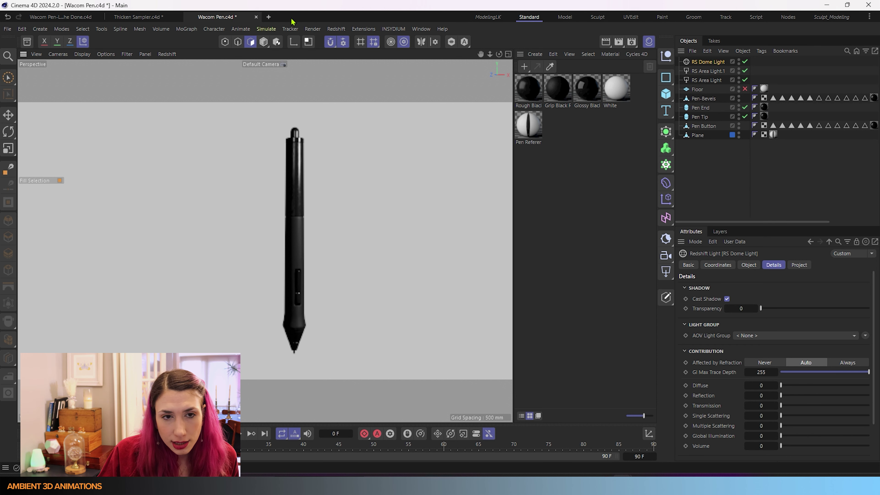
- Rename RS Area Light.1 to Right_RS Area Light
left_click(169, 55)
scroll(177, 79, "down", 10)
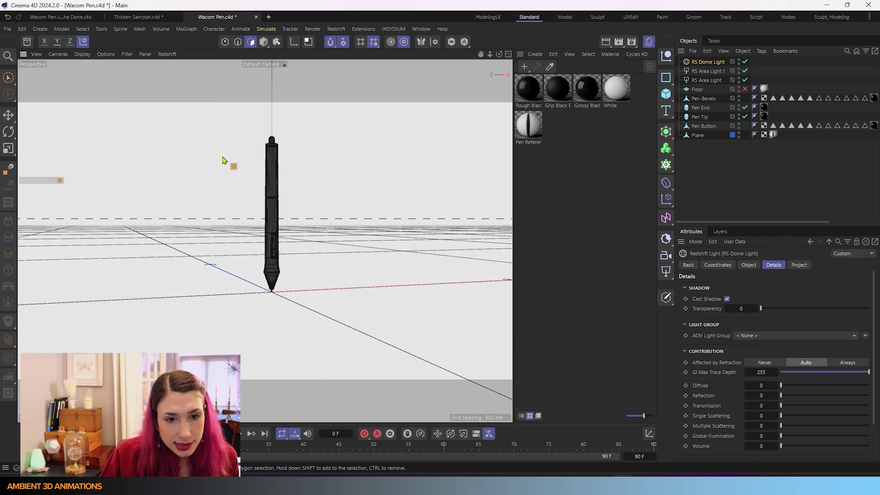
scroll(241, 194, "down", 10)
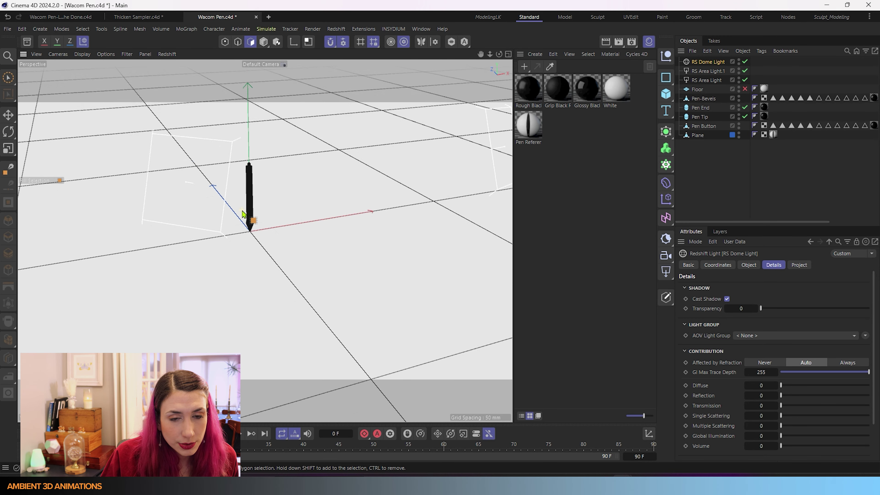
key("9")
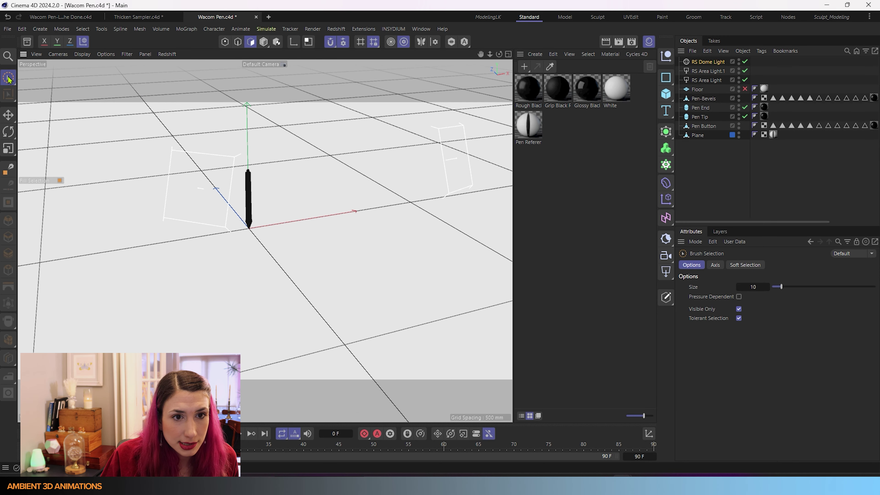
left_click(264, 42)
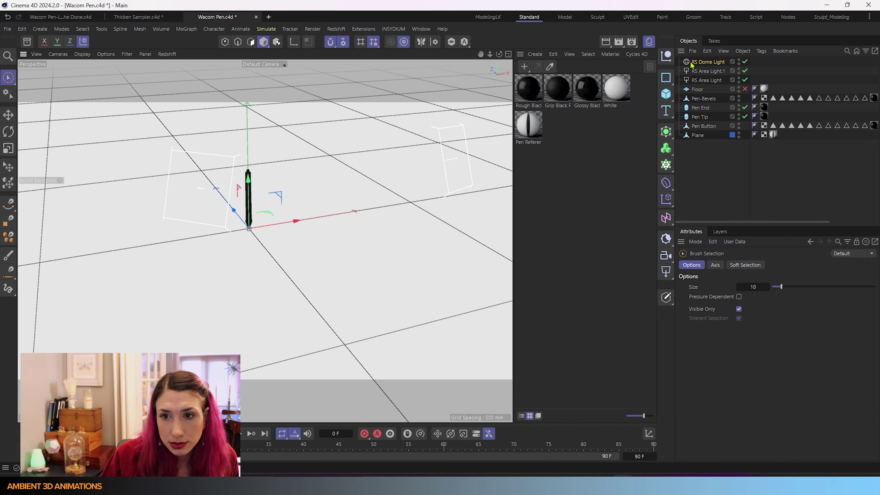
left_click(692, 71)
double_click(703, 72)
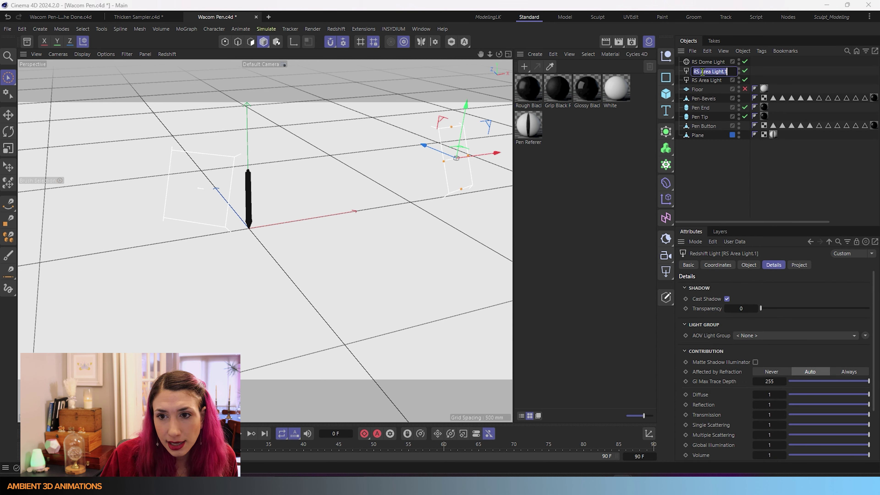
key("End")
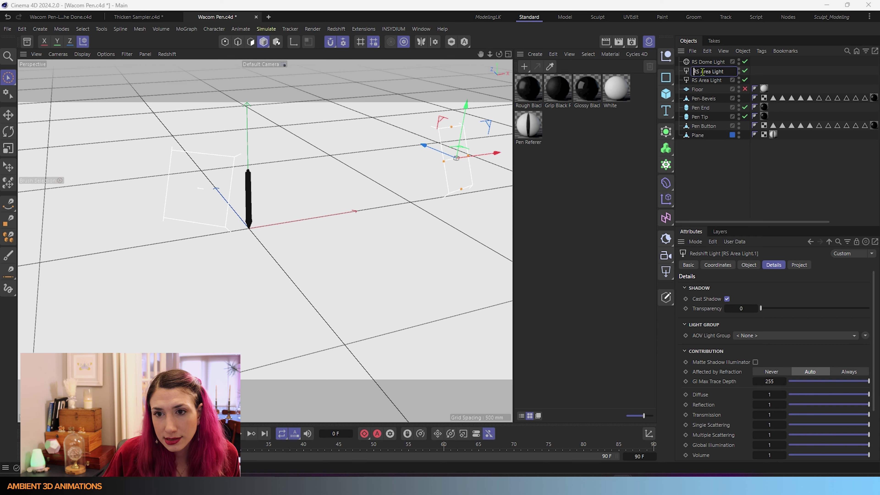
type("Righ")
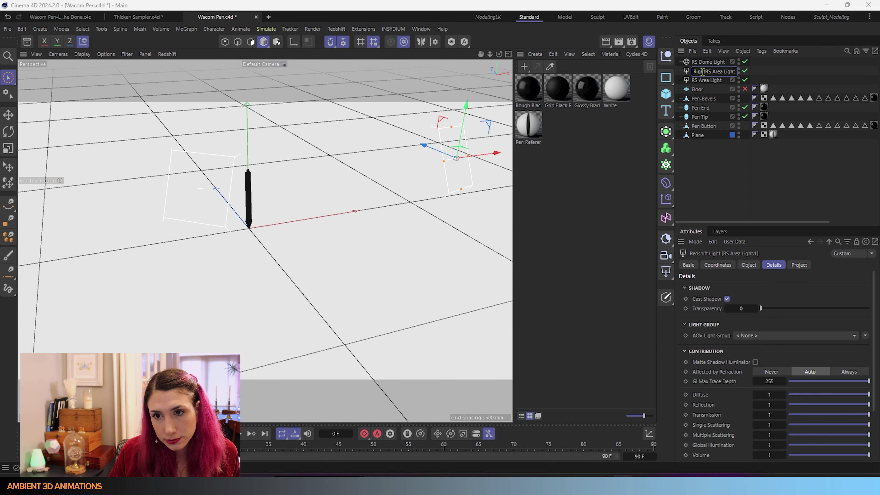
type("t_")
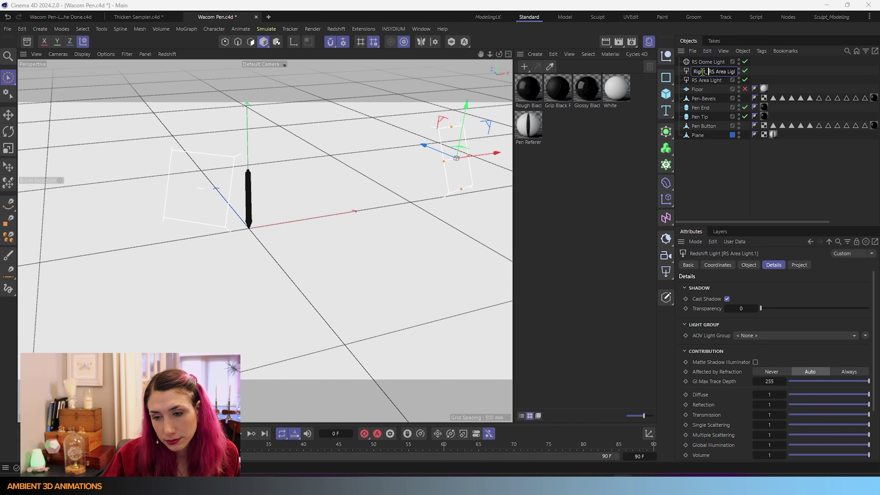
- Prefix the other area light's name with Left_
double_click(698, 81)
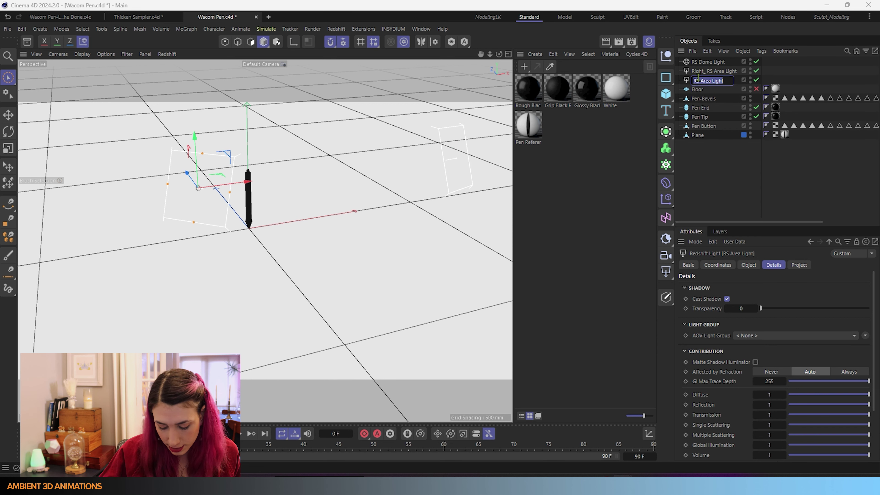
key("End")
type("Left_")
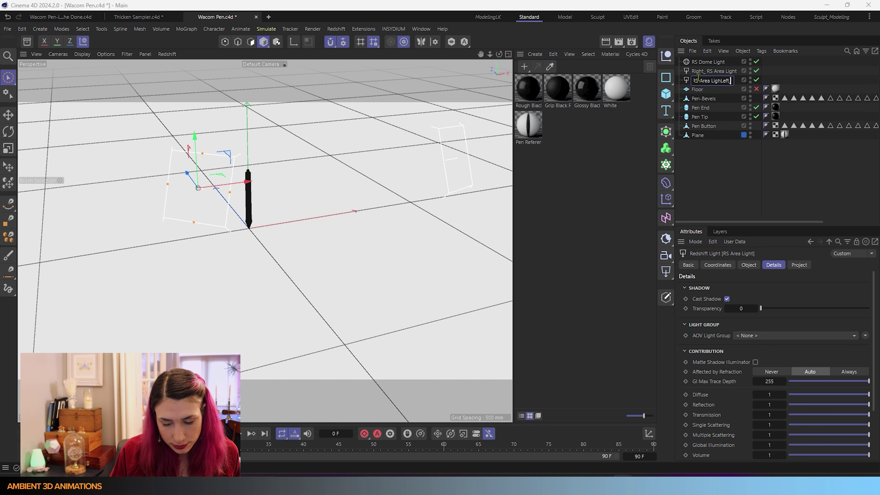
key("Left")
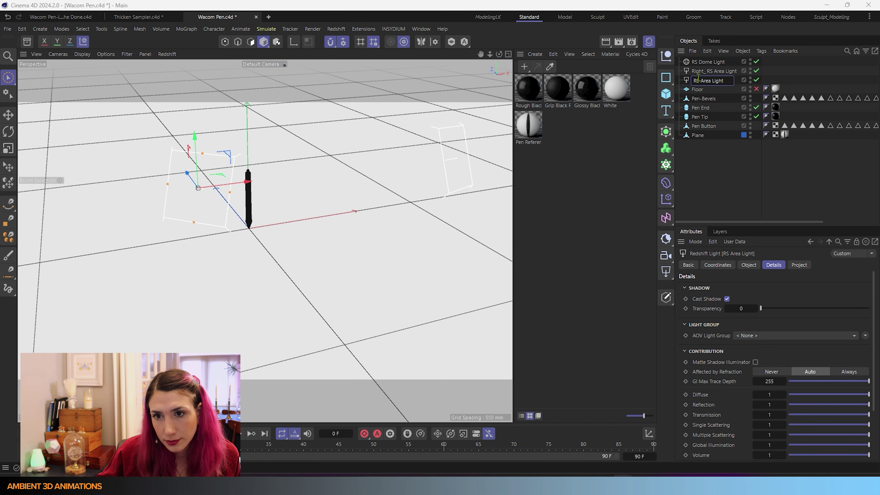
key("Left")
key("Left")
key("Left")
key("Left")
key("Left")
key("Left")
key("Left")
key("Left")
key("Left")
key("Left")
key("Left")
key("Left")
key("Left")
key("Left")
key("Left")
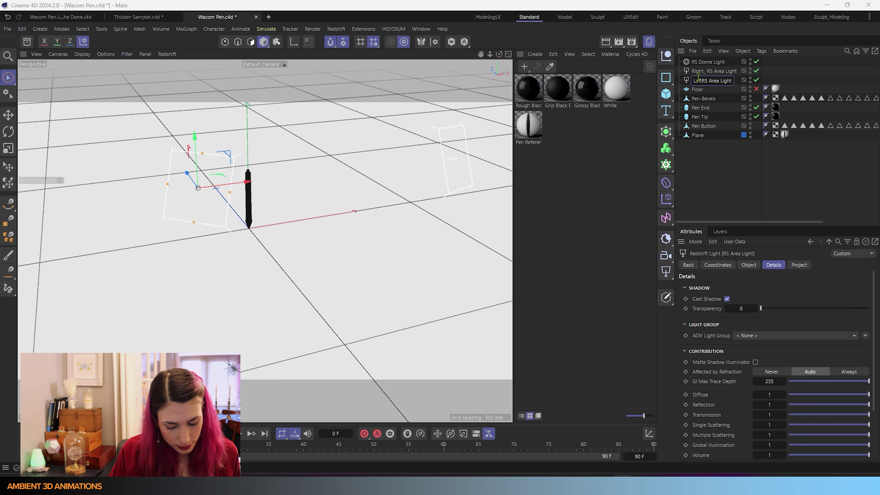
- Confirm the Left_RS Area Light name, reframe the pen from a low angle, and show the primitives
left_click(413, 202)
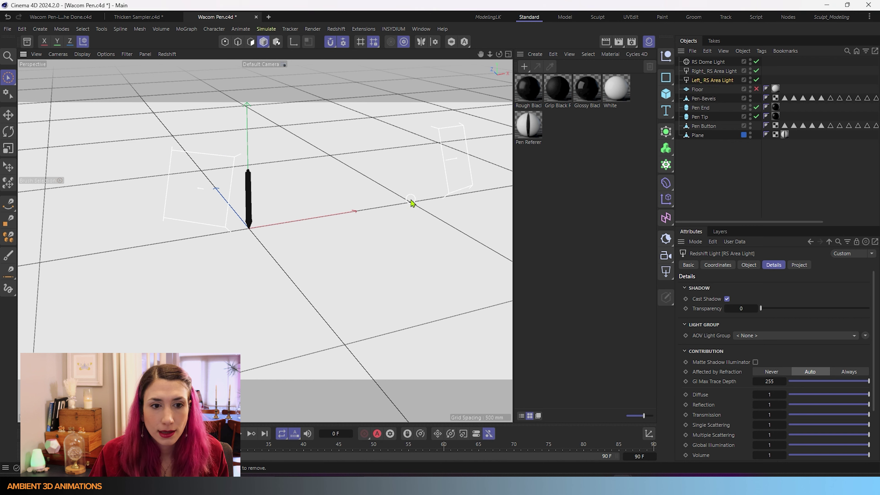
scroll(206, 197, "up", 10)
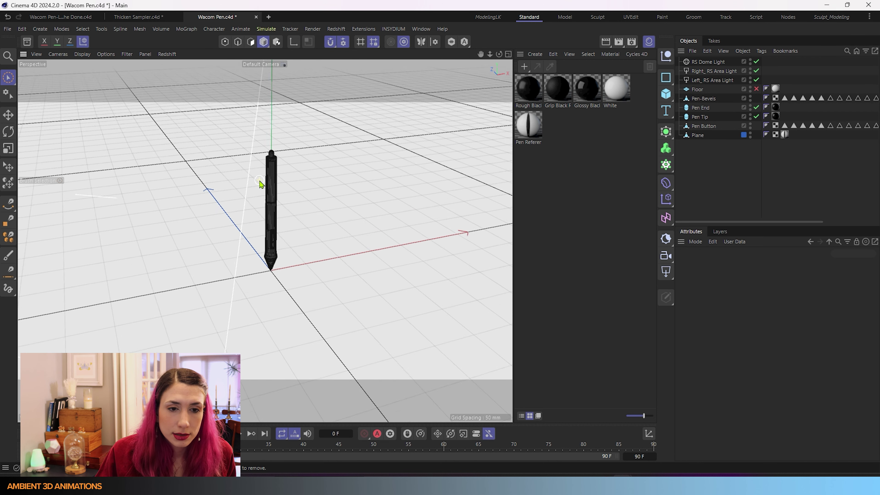
left_click_drag(277, 251, 249, 240, "alt")
scroll(371, 332, "down", 4)
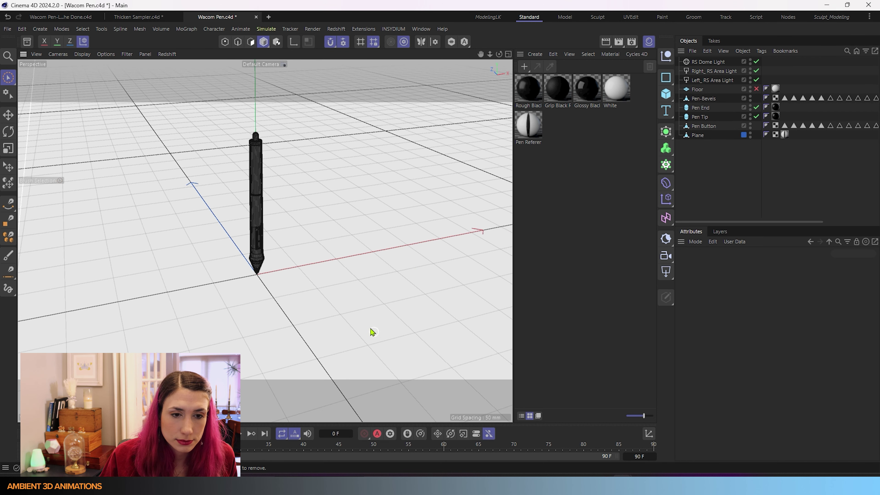
left_click_drag(371, 332, 328, 284, "alt")
middle_click_drag(328, 284, 329, 321, "alt")
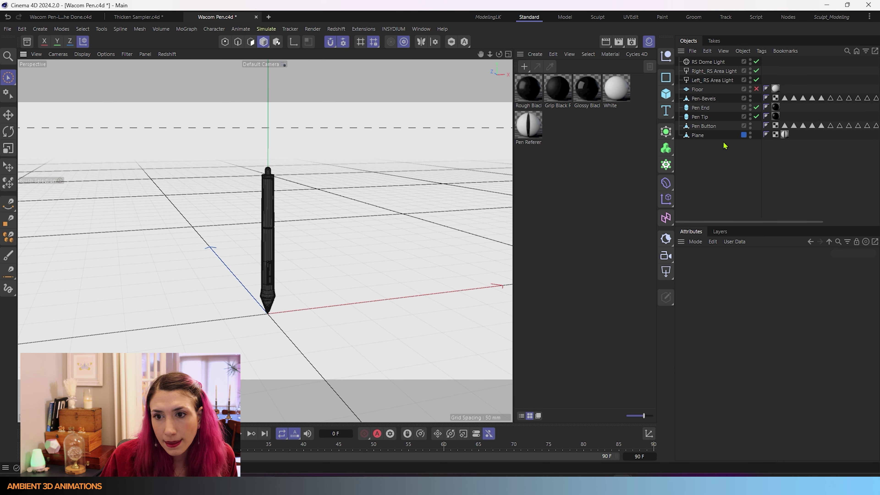
left_click(666, 93)
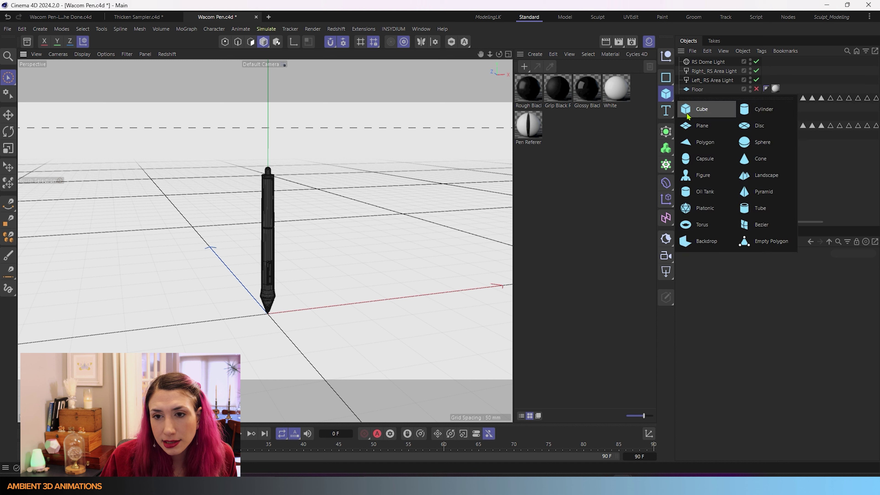
- Add a plane with width and height segments set to 1
left_click(703, 126)
left_click(167, 55)
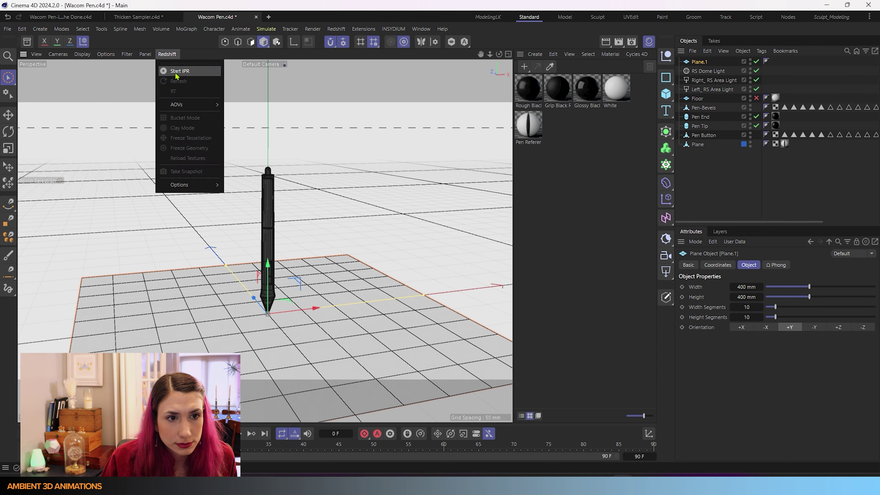
left_click(730, 375)
left_click_drag(776, 308, 767, 318)
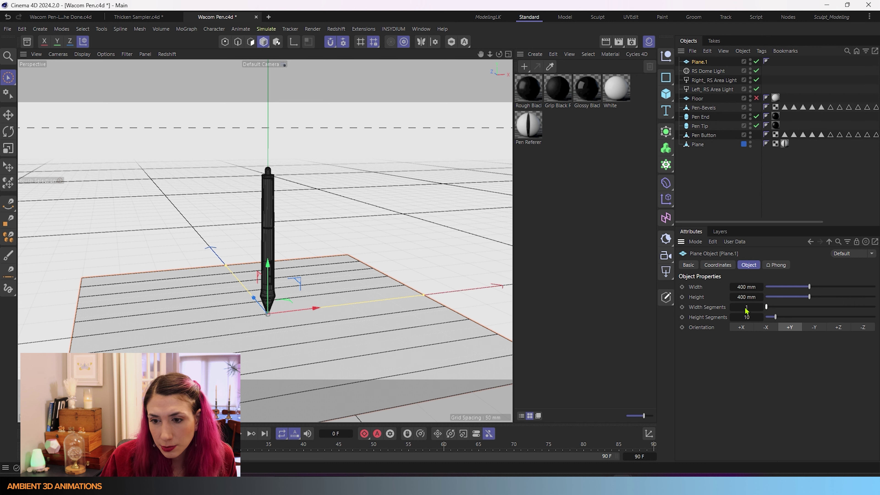
left_click(766, 317)
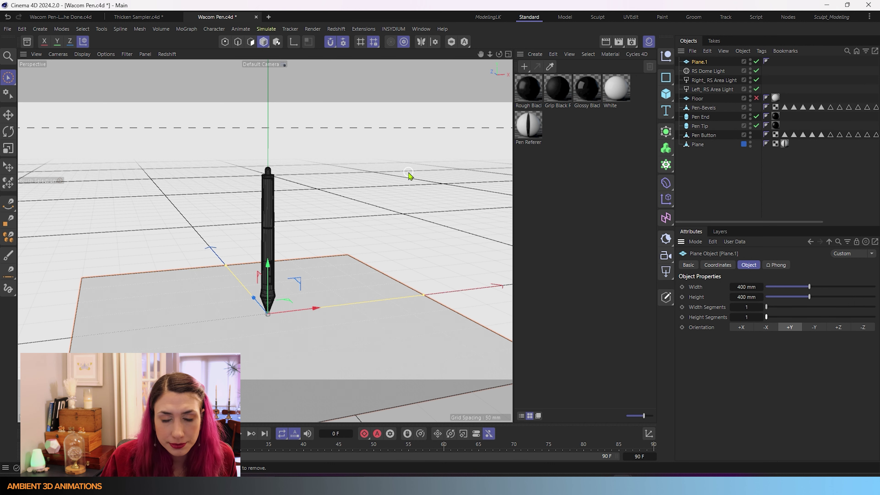
- Start the Redshift IPR and scale the plane far beyond the pen
left_click(168, 54)
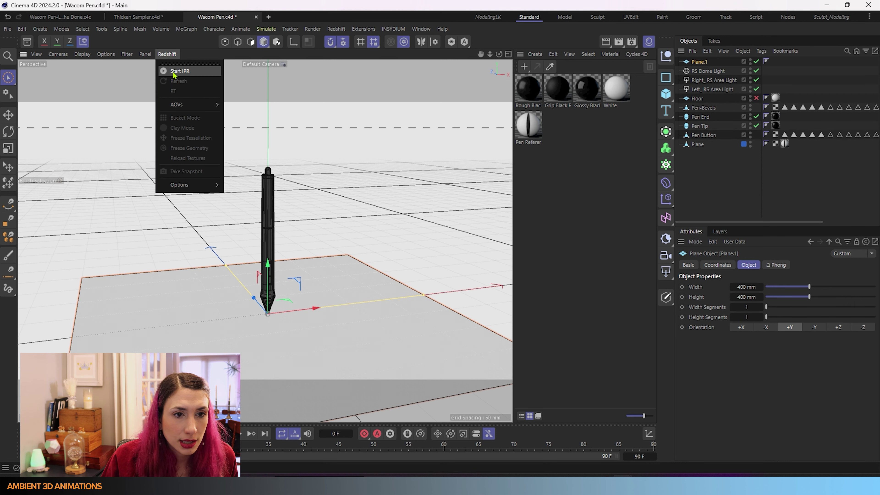
left_click(174, 72)
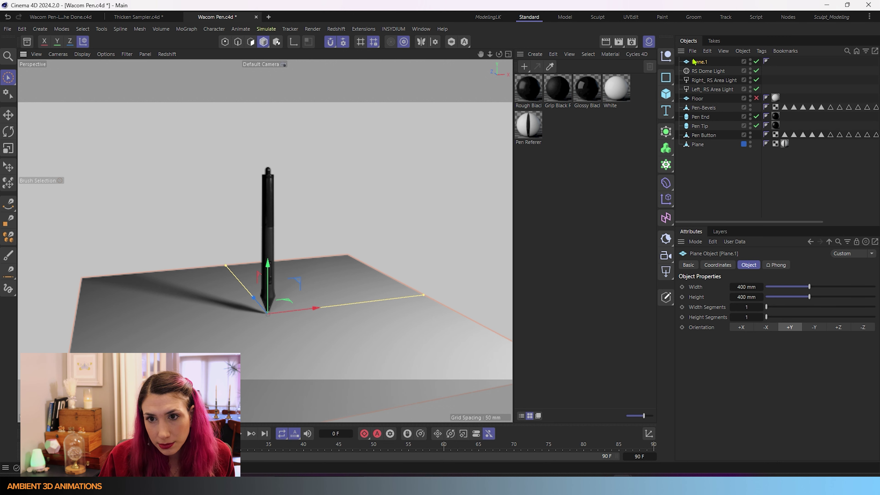
key("t")
left_click_drag(304, 338, 450, 305)
left_click_drag(268, 304, 291, 339)
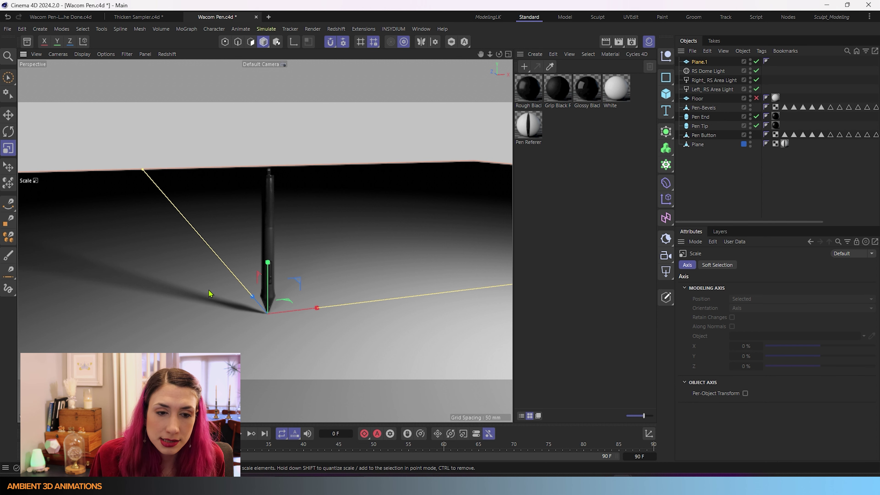
- Add a Redshift Object tag to Plane.1
right_click(707, 62)
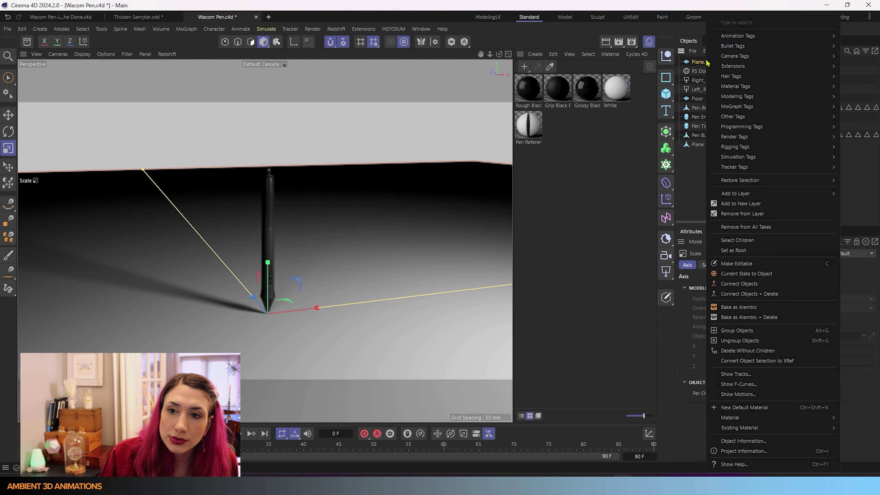
mouse_move(733, 143)
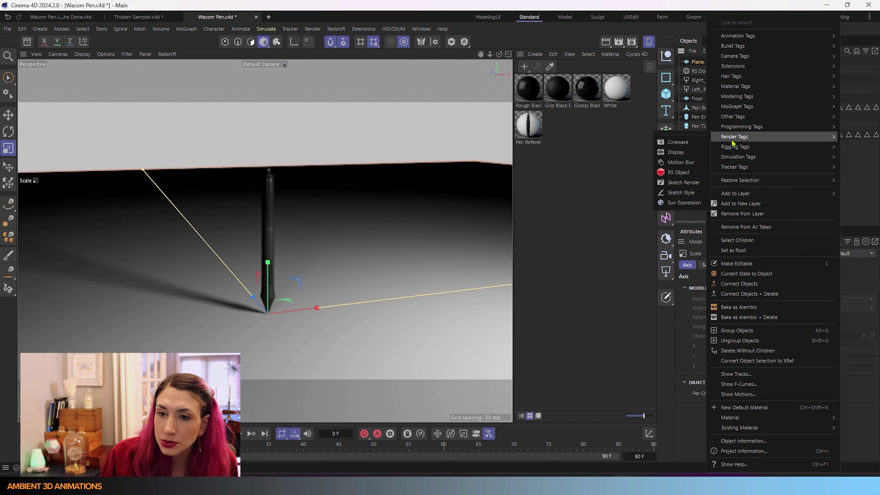
left_click(679, 173)
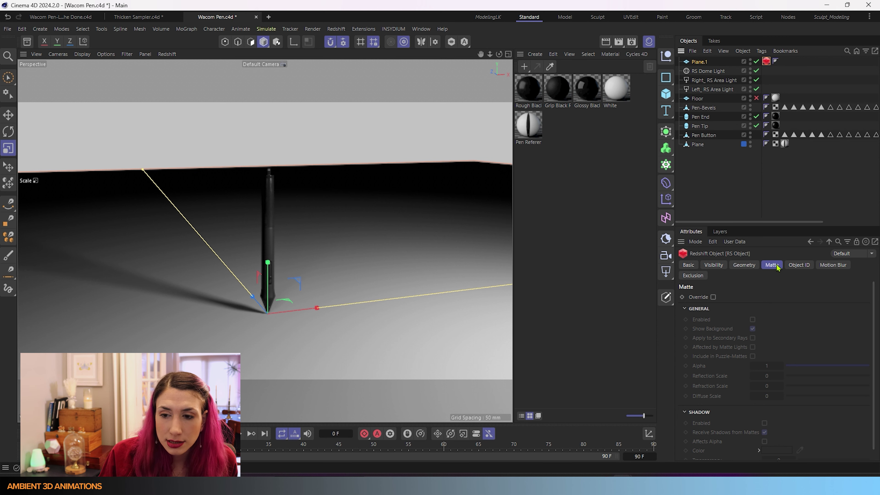
- On the tag's Matte tab, enable Override, Enabled, Show Background and Shadow
left_click(714, 297)
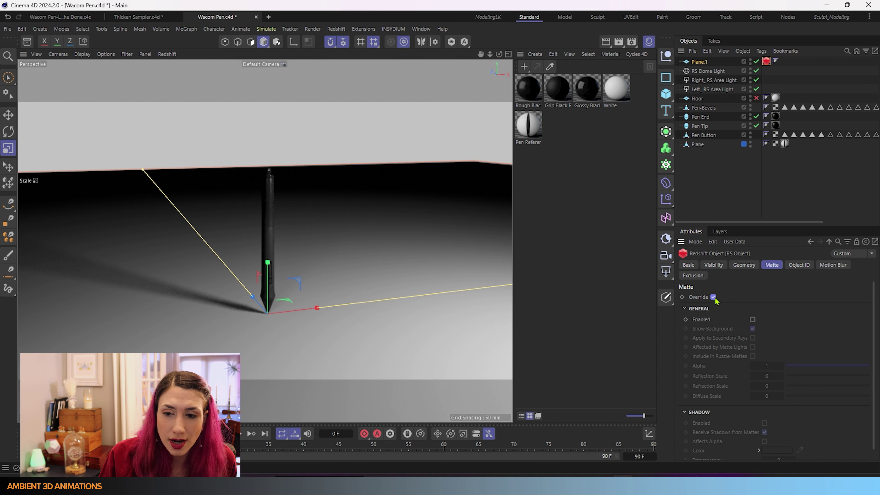
left_click(753, 320)
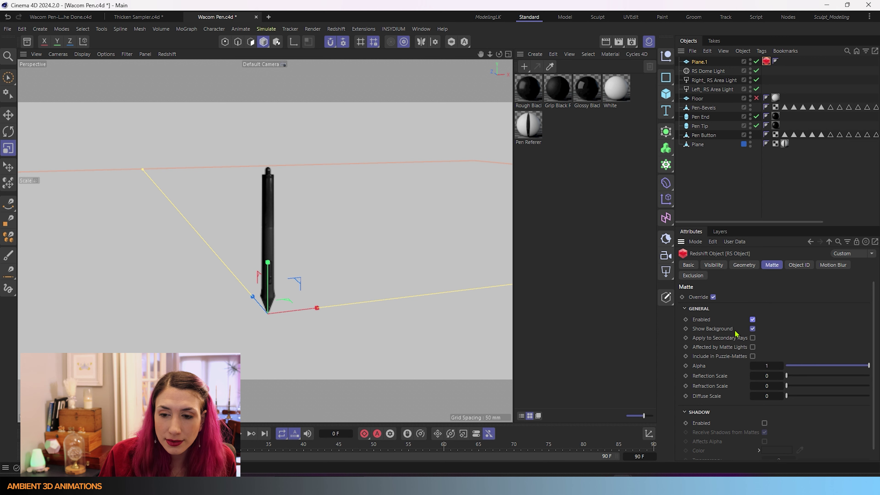
left_click(752, 329)
left_click(752, 328)
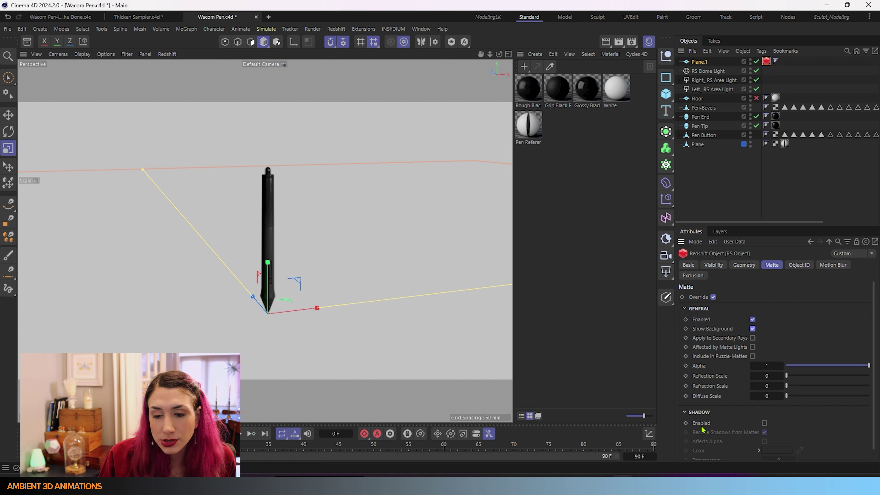
left_click(765, 423)
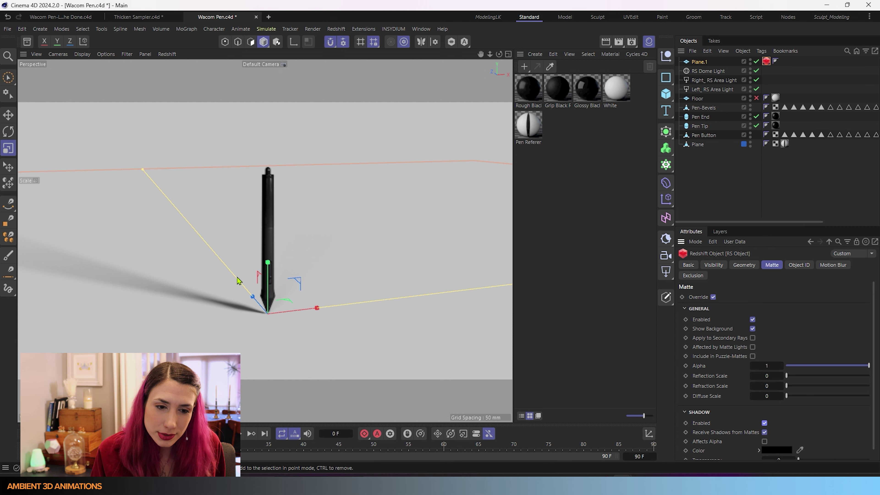
- Zoom and orbit in closer around the pen, then add an RS Camera
left_click_drag(230, 308, 234, 282)
scroll(233, 283, "up", 2)
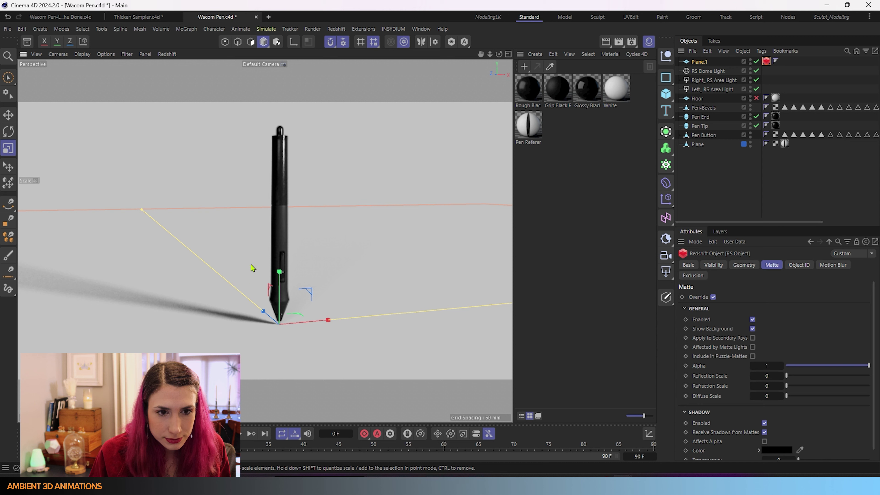
scroll(230, 230, "up", 3)
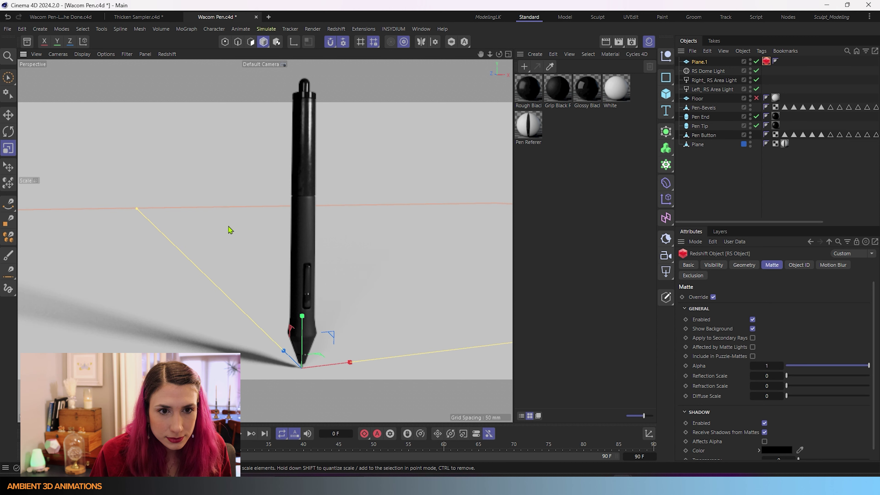
left_click_drag(230, 230, 256, 230, "alt")
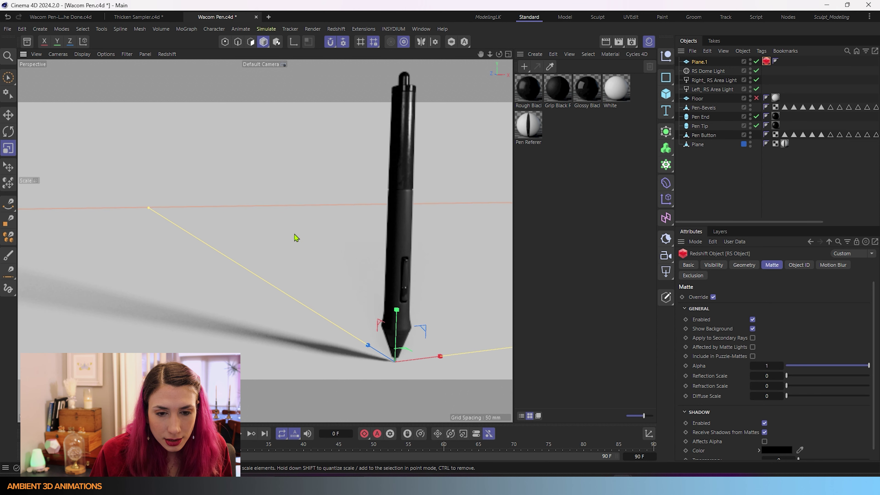
scroll(296, 238, "down", 2)
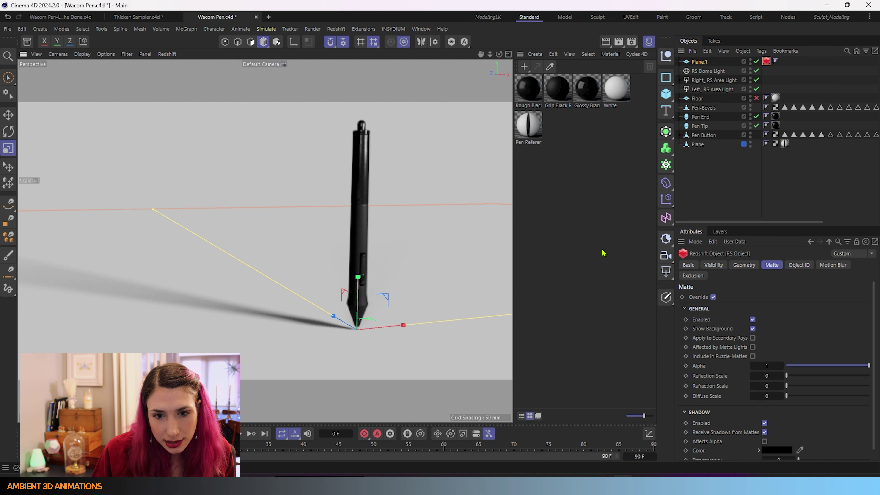
left_click(666, 257)
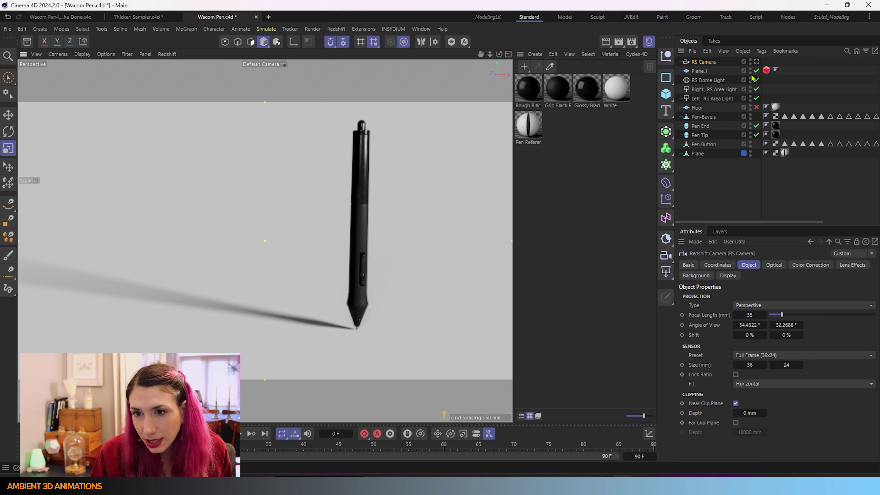
- Look through the RS Camera, bank it to 14° and pan so the pen sits lower right
left_click(757, 61)
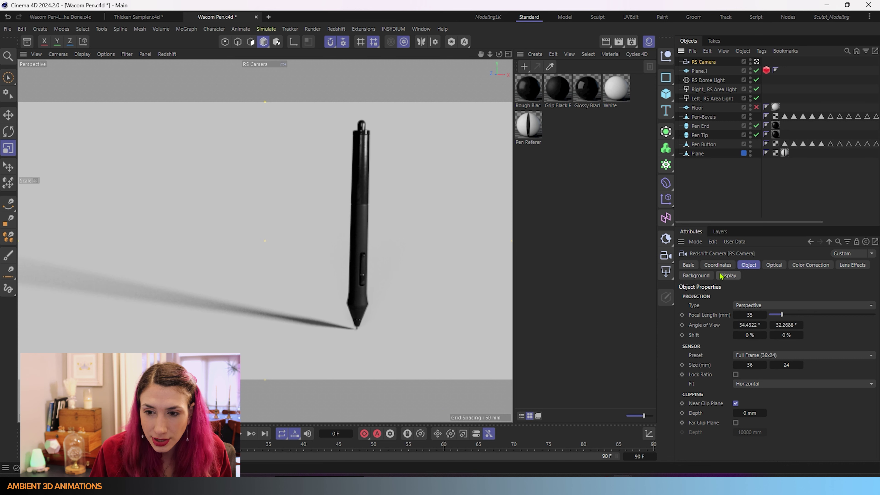
left_click(717, 265)
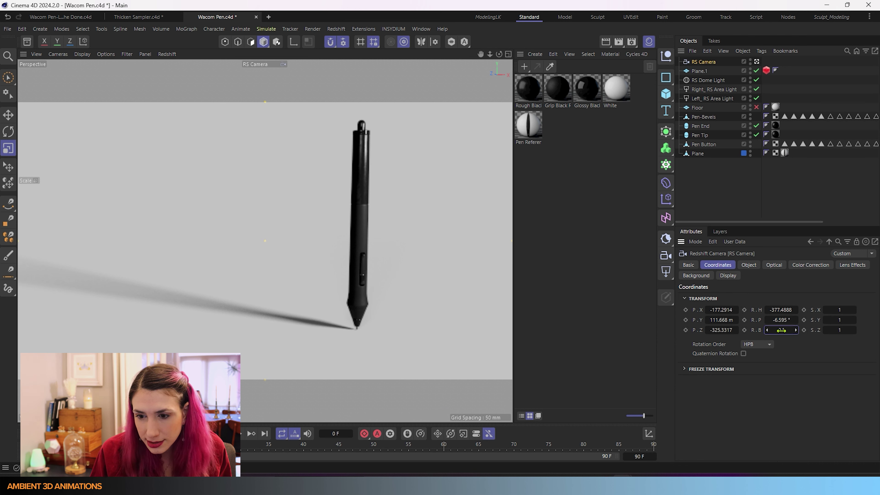
left_click_drag(795, 330, 817, 330)
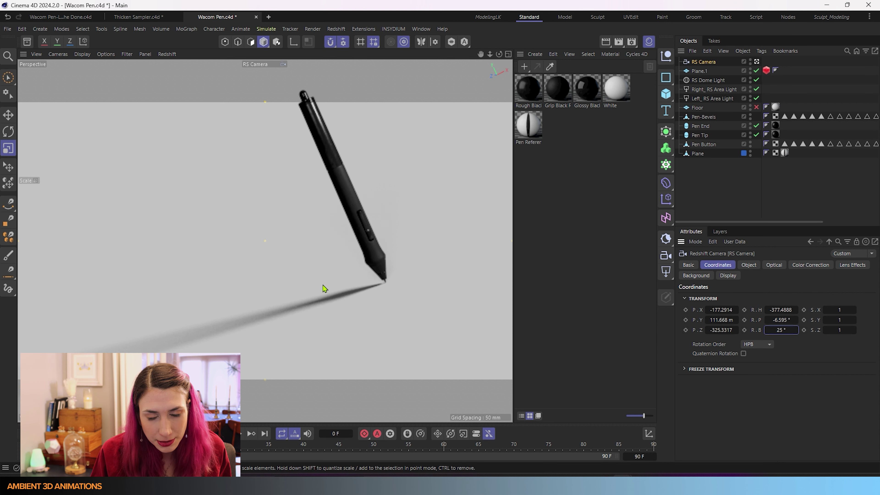
middle_click_drag(323, 288, 349, 322, "alt")
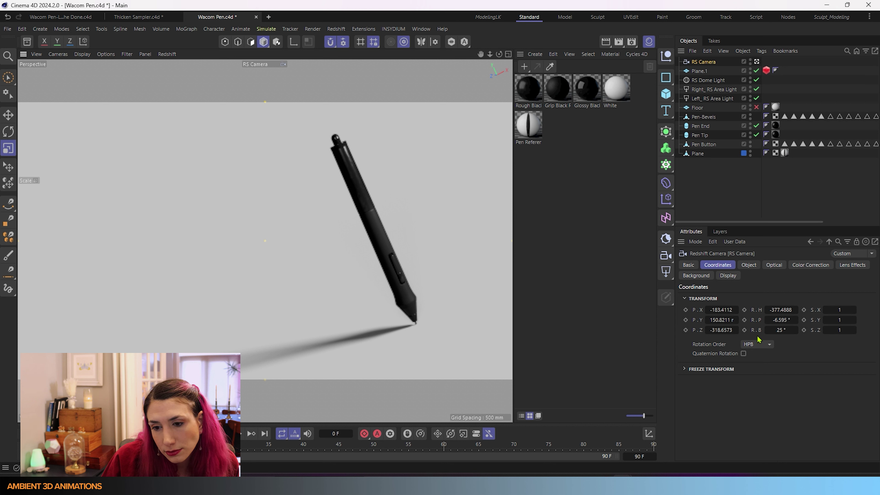
left_click_drag(780, 329, 802, 329)
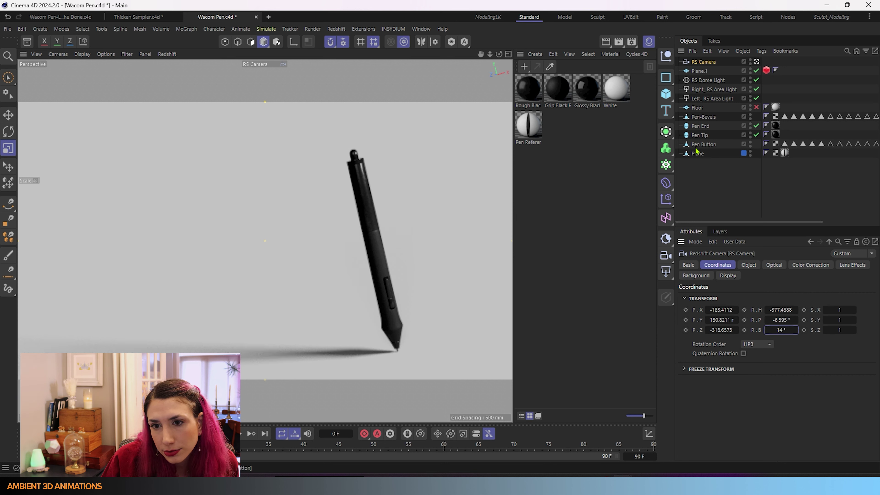
- Parent Pen End, Pen Tip and Pen Button under Pen-Bevels in the Object Manager
left_click(700, 135)
left_click(703, 126, "ctrl")
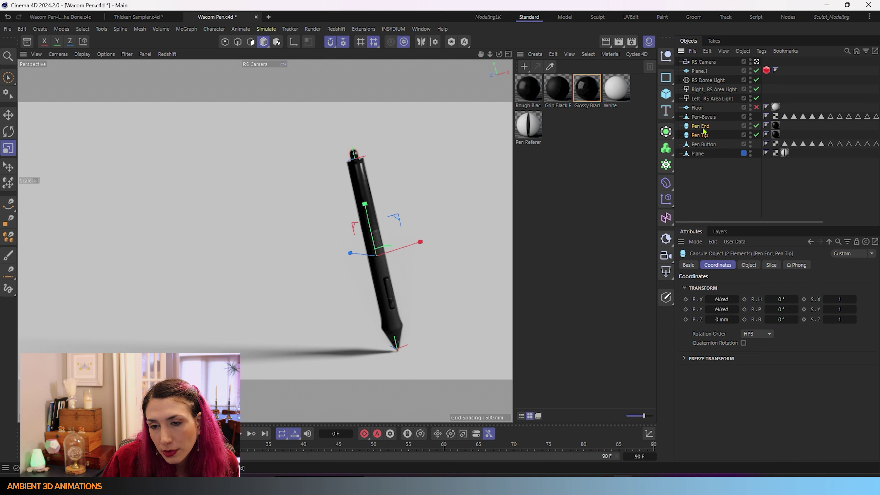
mouse_move(703, 128)
left_mouse_down()
mouse_move(704, 79)
mouse_move(701, 135)
mouse_move(701, 109)
mouse_move(703, 130)
mouse_move(706, 121)
left_mouse_up()
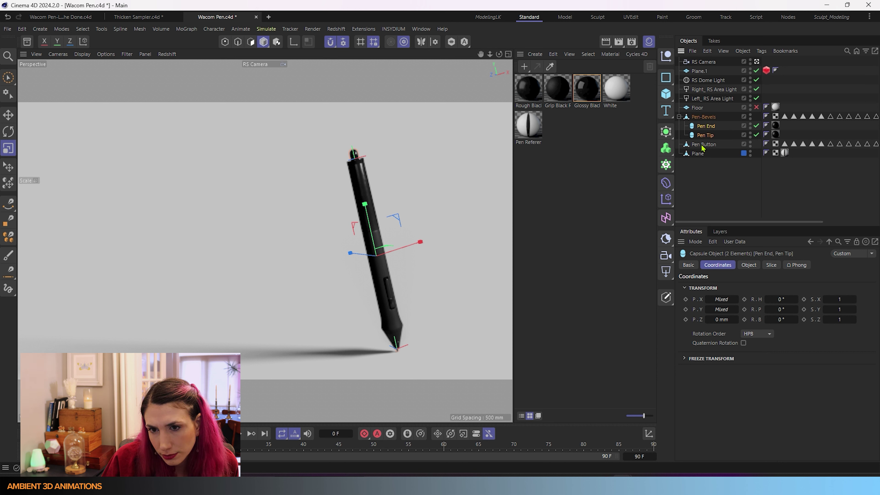
left_click_drag(703, 146, 707, 118)
- Rotate the Pen-Bevels group so the whole pen tilts further about its tip
left_click(705, 117)
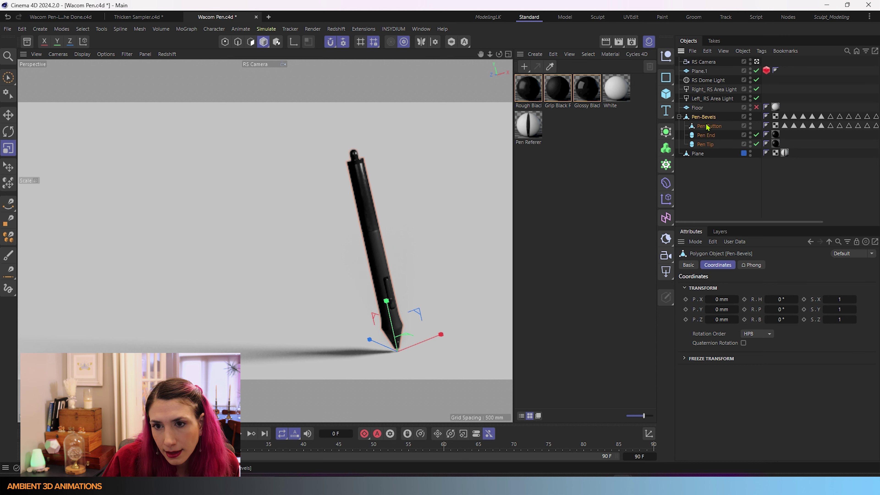
key("r")
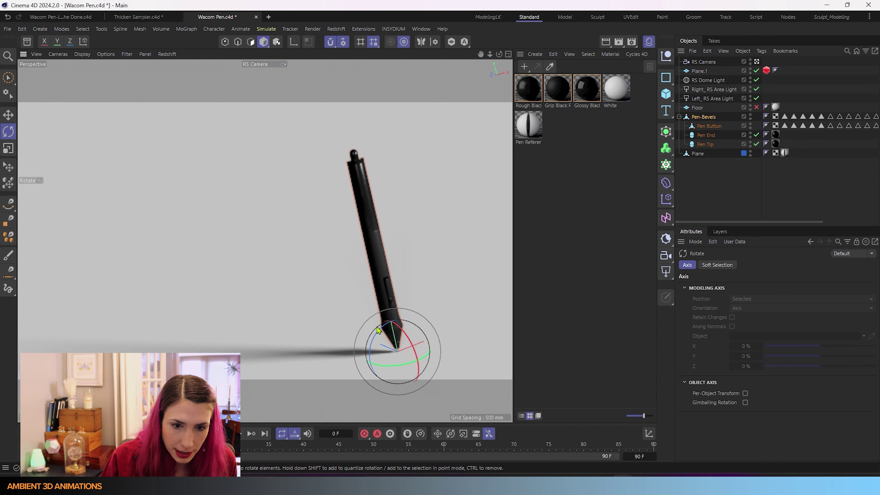
left_click_drag(378, 337, 384, 346)
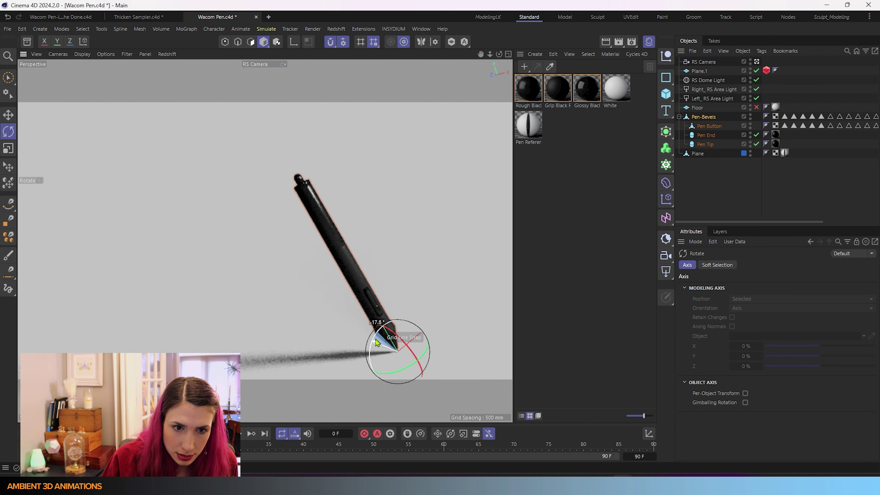
left_click(470, 305)
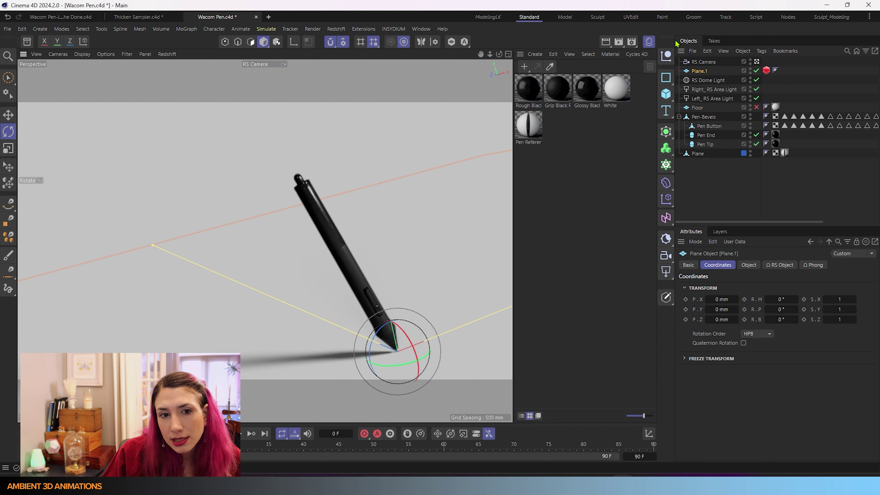
scroll(395, 322, "up", 2)
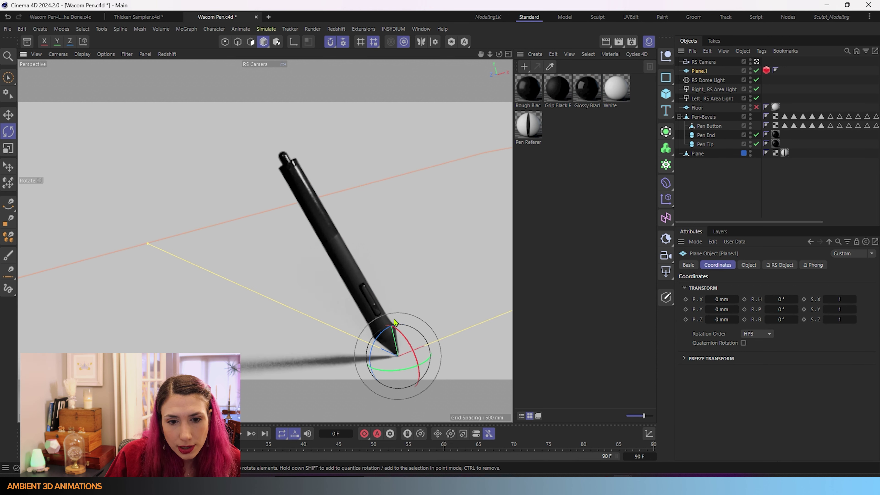
scroll(364, 326, "up", 2)
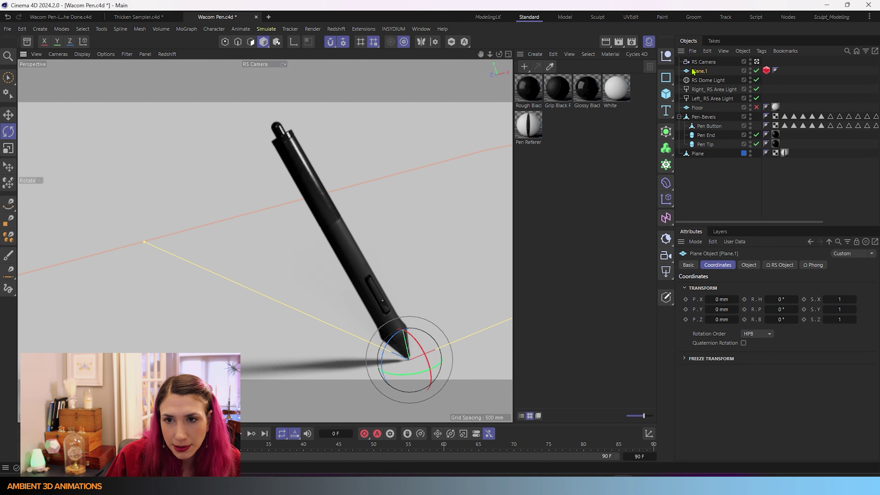
- Set the render output size to 1080 x 1080 in Render Settings > Output
left_click(632, 42)
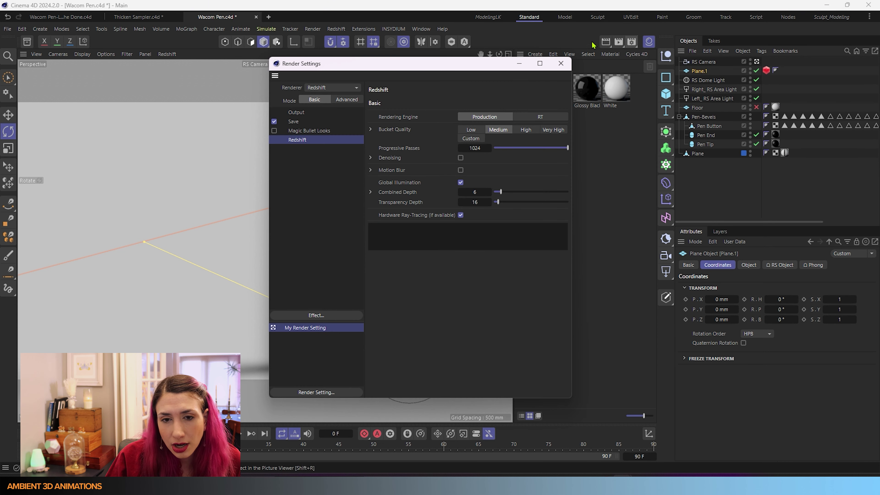
left_click(296, 113)
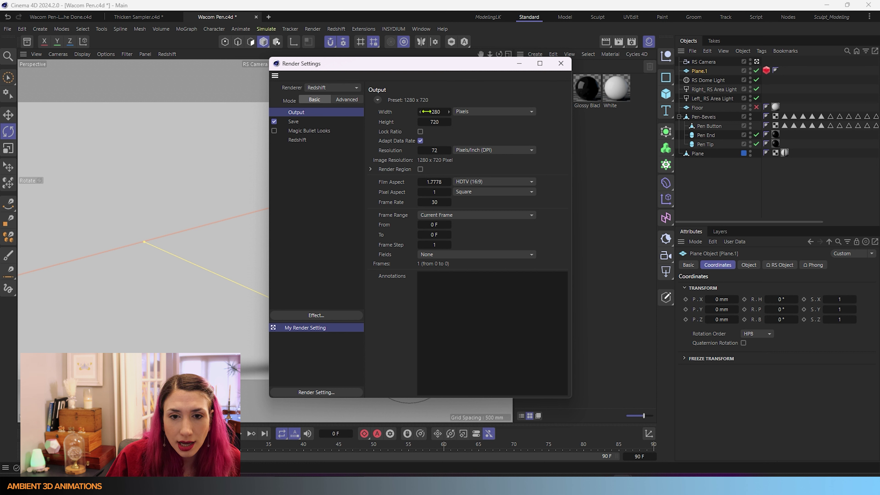
double_click(438, 111)
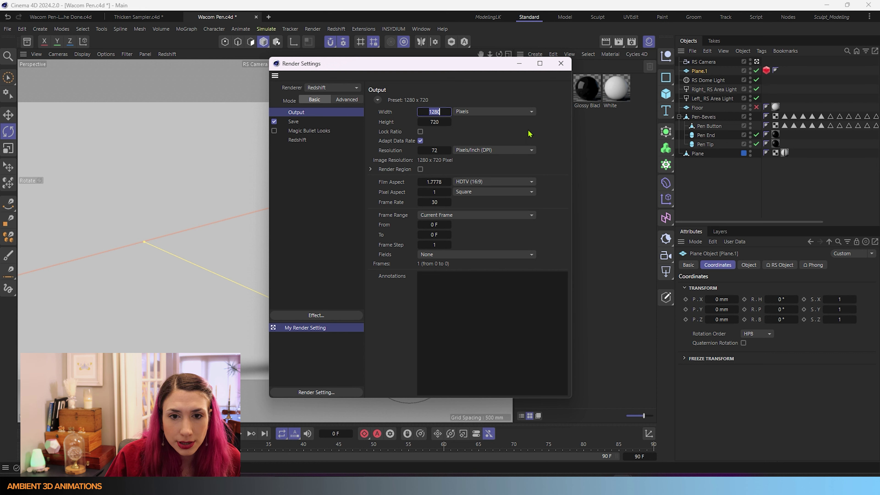
type("1")
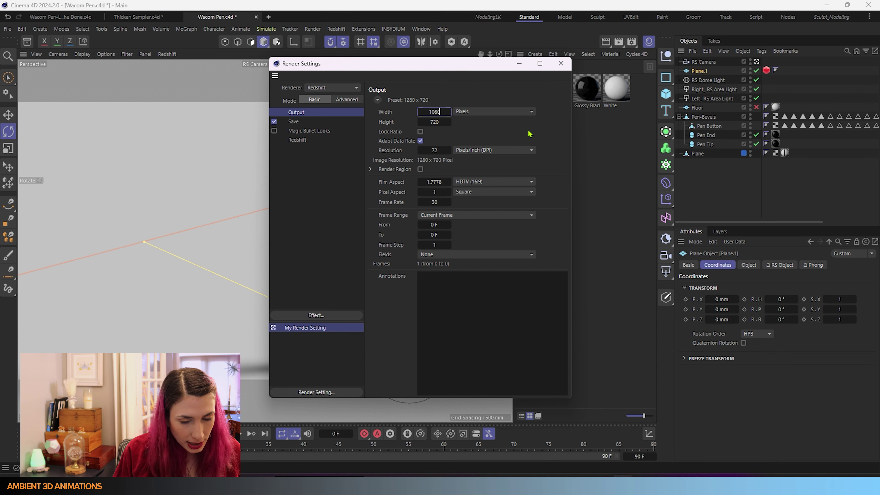
key("Tab")
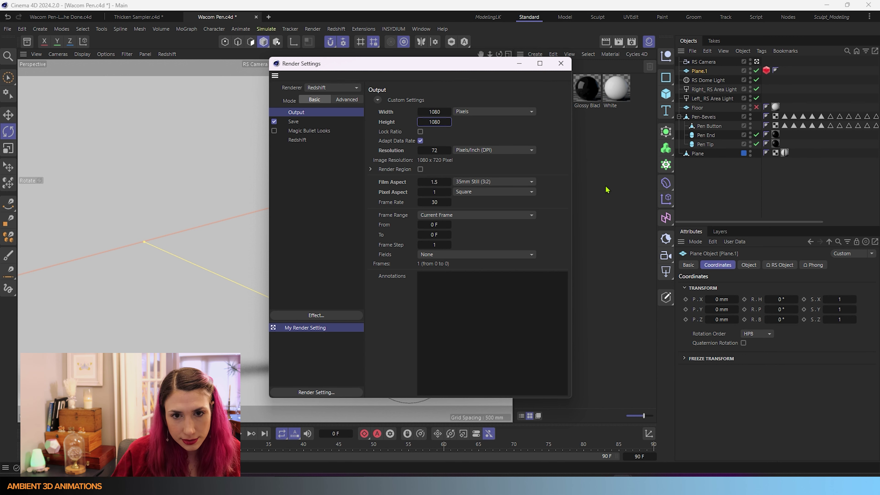
type("1080")
key("Return")
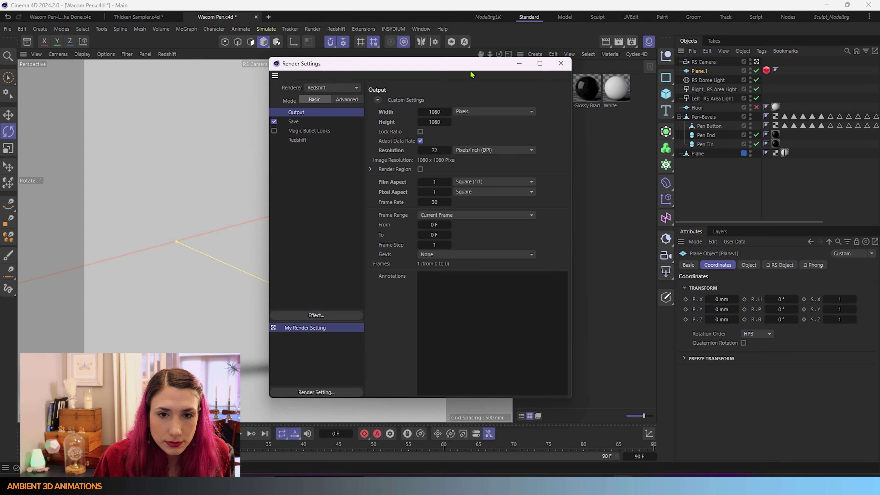
- Move the pen left and rotate it steeper to fill the square camera frame
left_click_drag(472, 74, 760, 72)
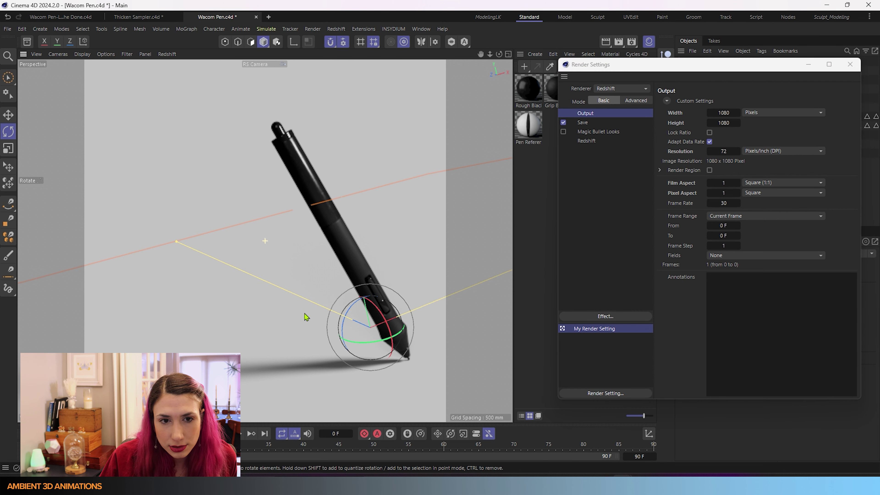
left_click_drag(304, 314, 278, 291)
left_click_drag(317, 267, 339, 278)
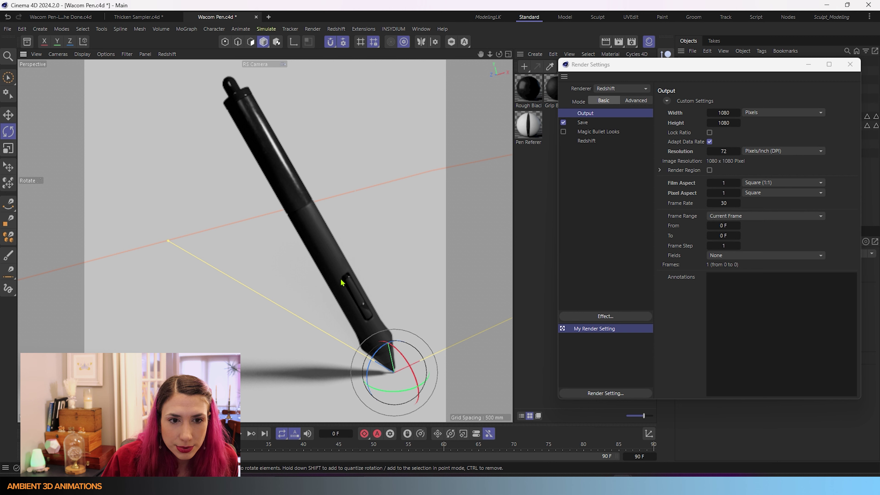
- Lower Right_ RS Area Light's intensity from 73.52 to 42.58
left_click(850, 64)
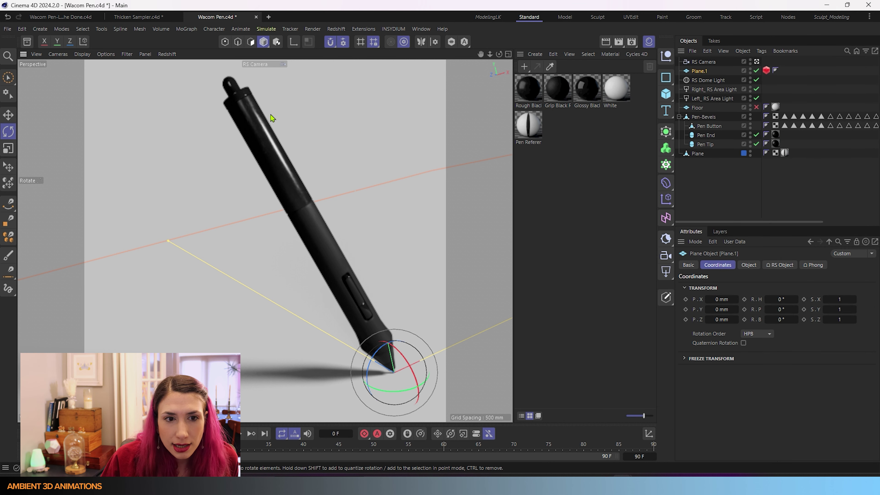
left_click(713, 89)
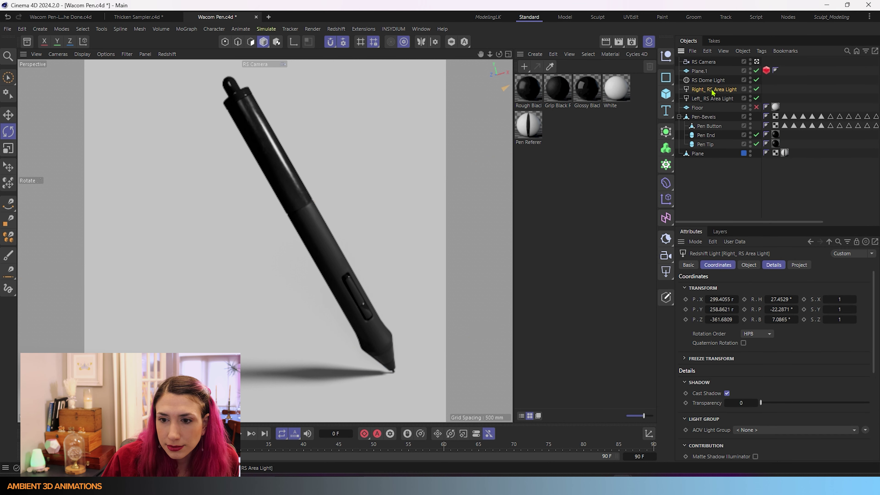
left_click(712, 98)
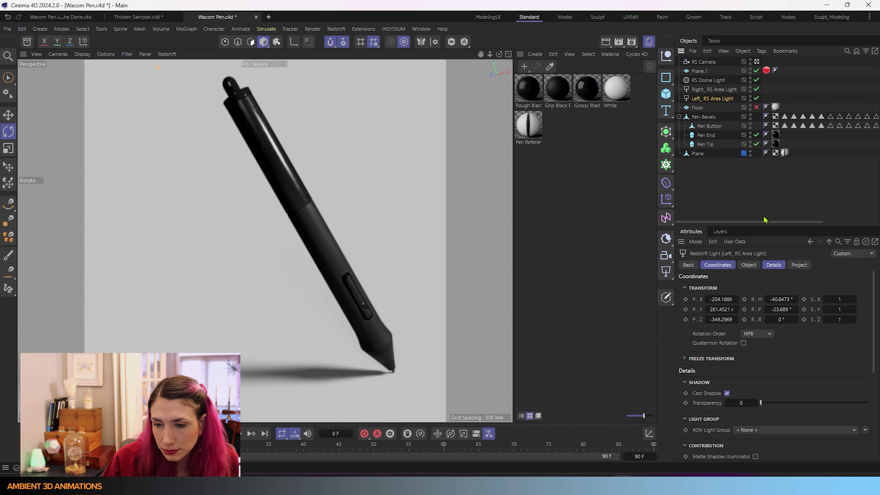
left_click(748, 265)
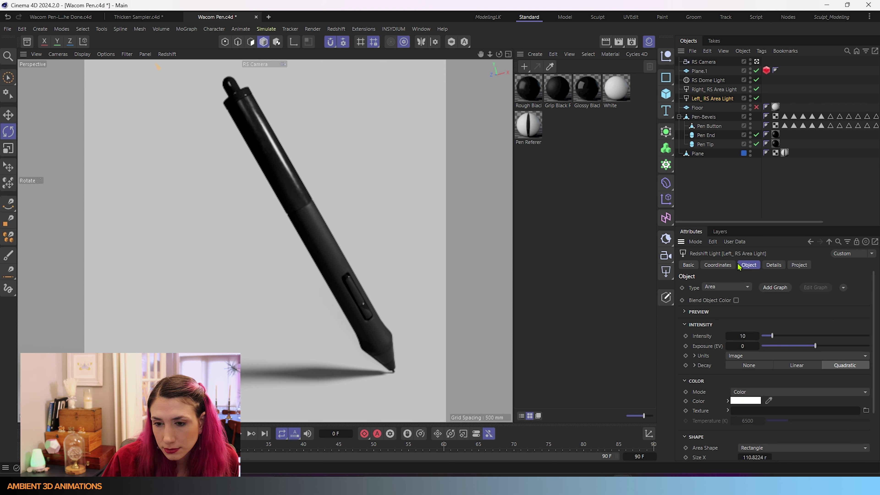
left_click(726, 91)
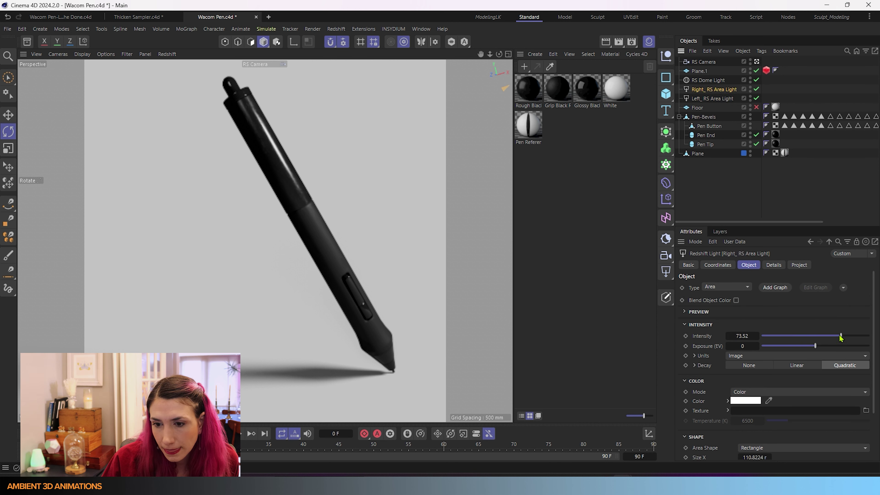
left_click_drag(841, 338, 807, 338)
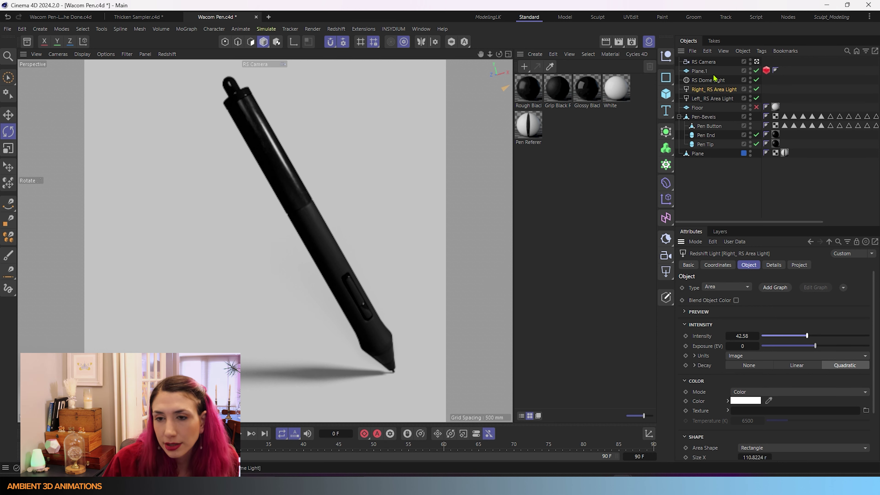
- Duplicate the right area light and frame the lights in the four-view Top view
key("ctrl+c")
key("ctrl+v")
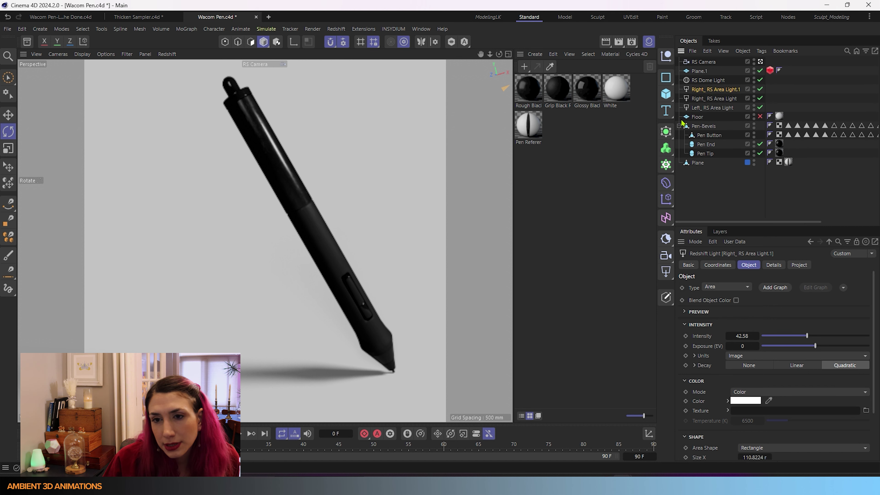
middle_click(363, 285)
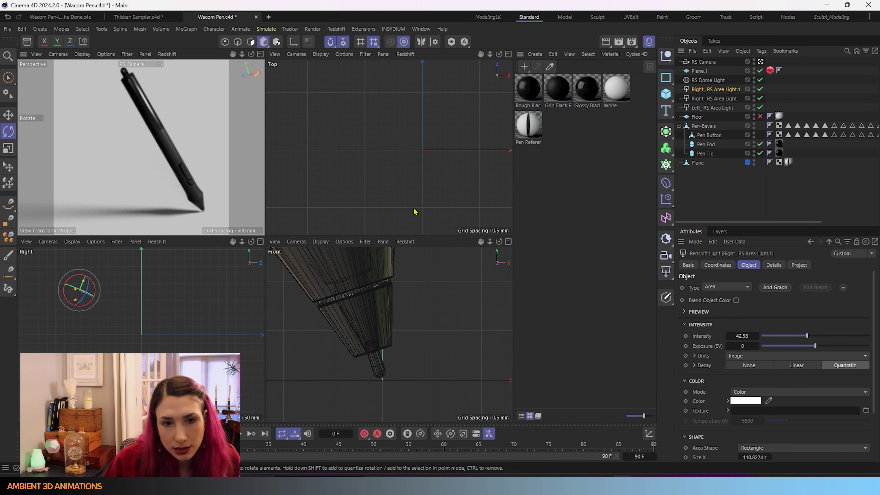
scroll(416, 211, "down", 15)
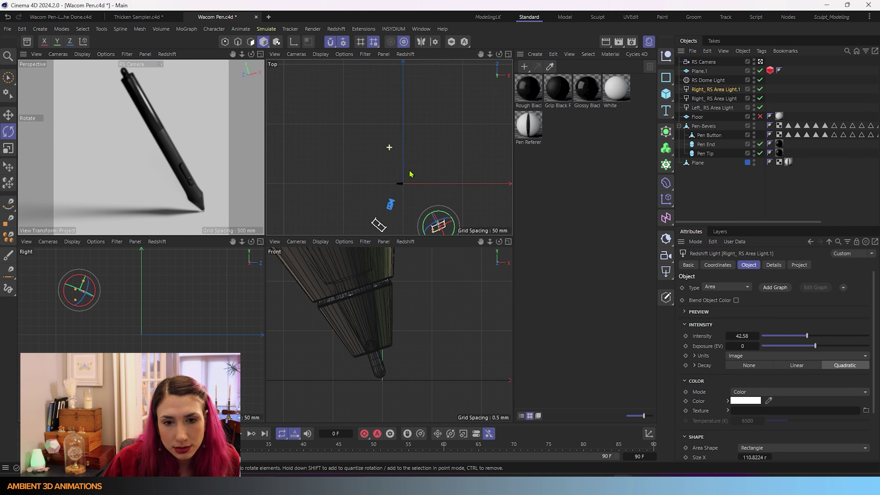
middle_click_drag(410, 174, 394, 126, "alt")
- Move the light copy down-right in the Top view and scale it up
key("e")
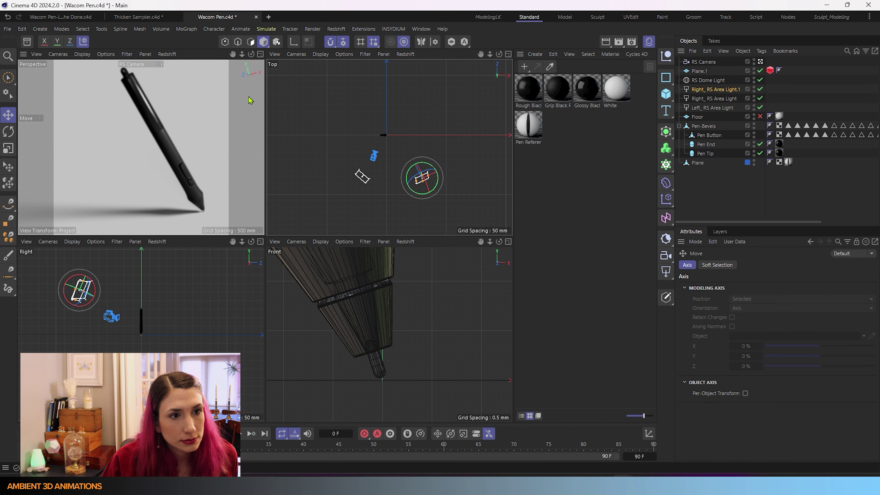
left_click_drag(442, 170, 504, 210)
key("t")
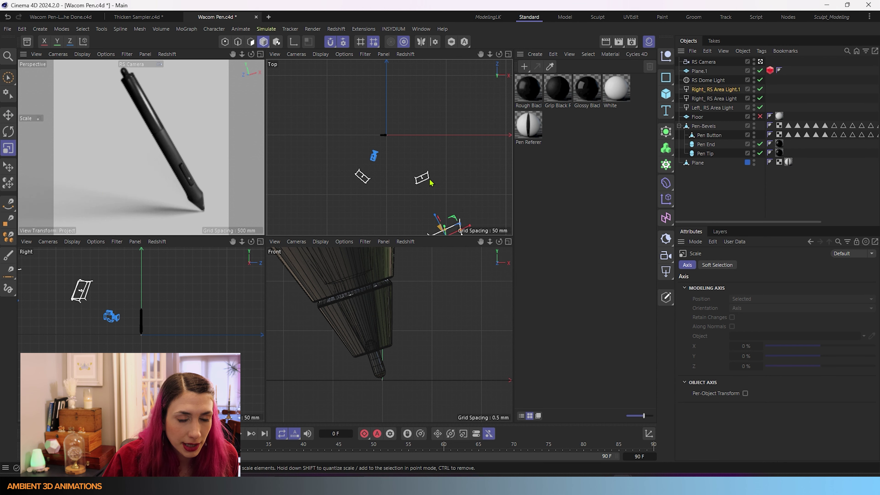
middle_click(105, 193)
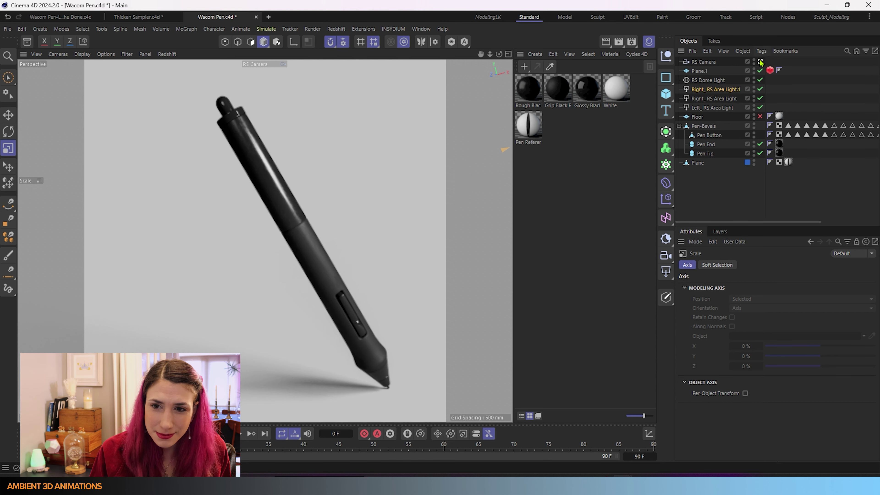
- Rename Right_ RS Area Light.1 to Right_Diffuse_RS Area Light
double_click(726, 90)
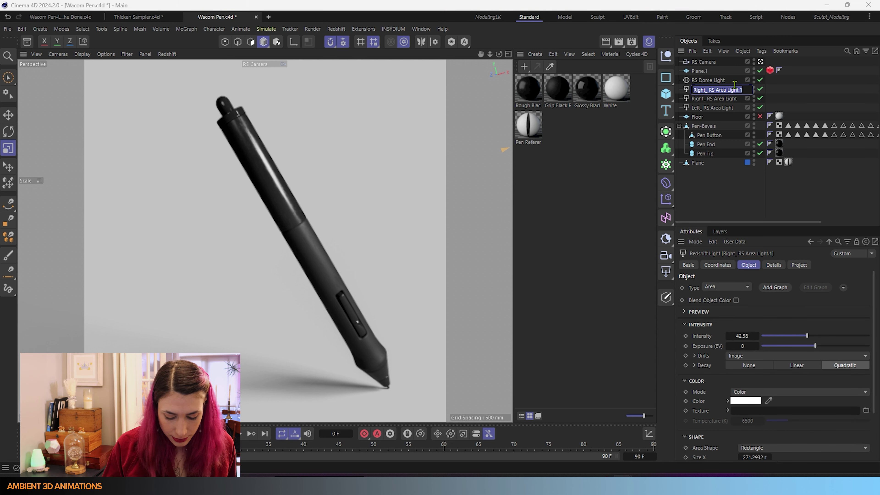
key("End")
key("BackSpace")
key("BackSpace")
key("BackSpace")
key("BackSpace")
key("BackSpace")
key("BackSpace")
key("BackSpace")
key("BackSpace")
key("BackSpace")
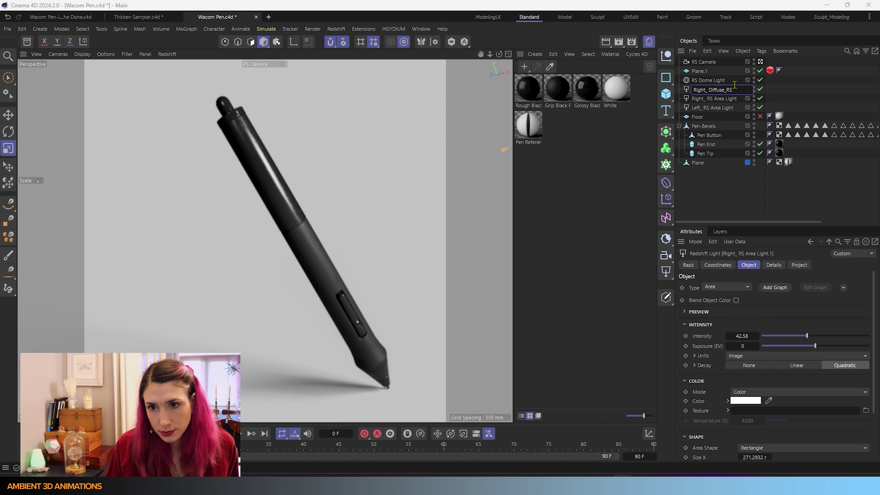
type("Light")
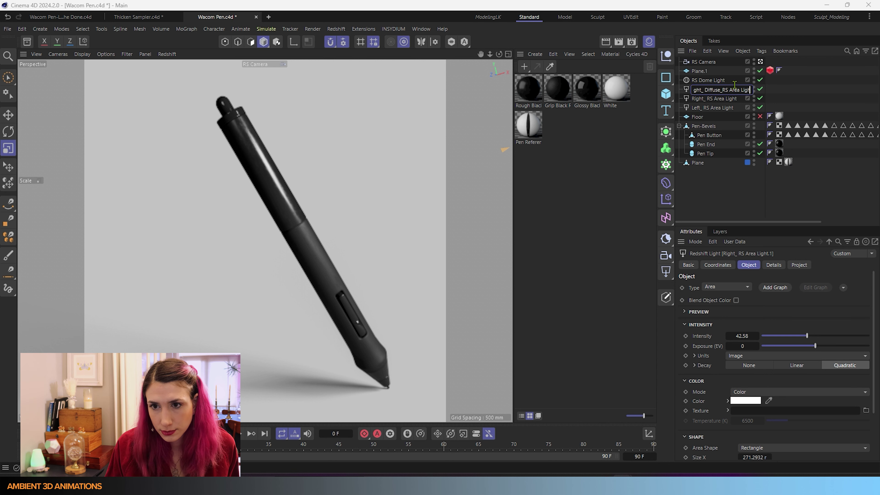
key("Return")
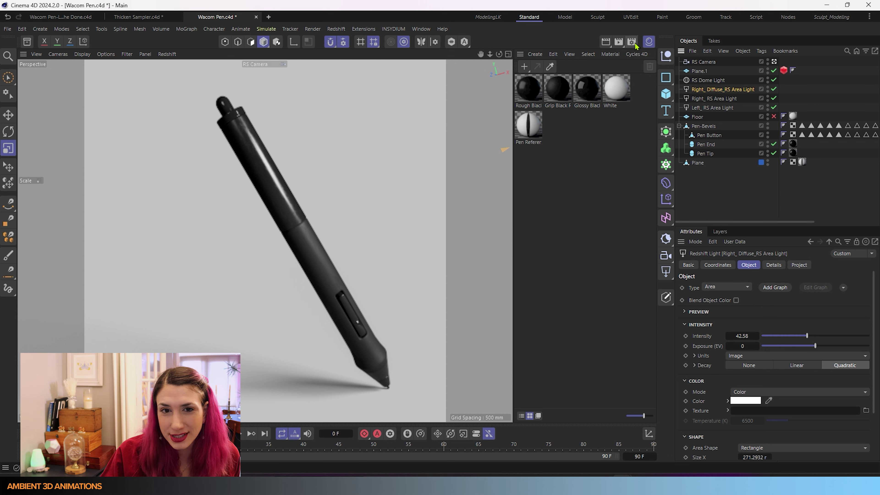
- Stop the Redshift live viewport render and bring Render Settings to the centre
left_click(168, 54)
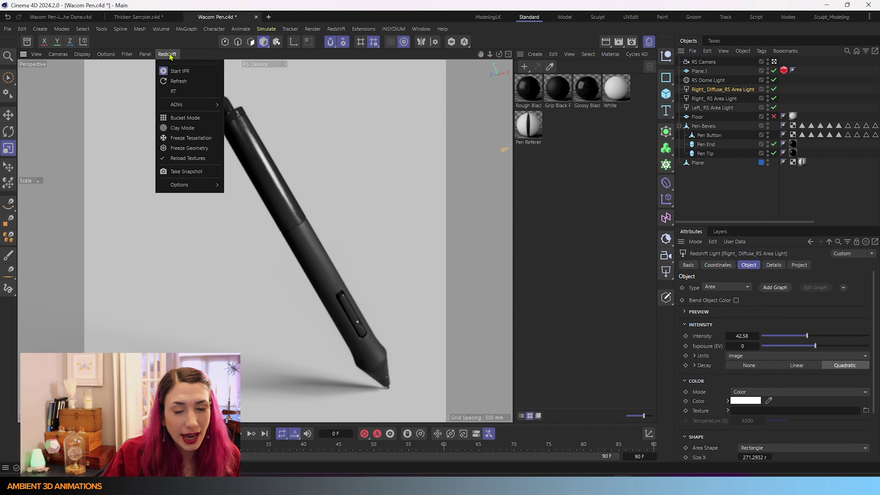
left_click(180, 71)
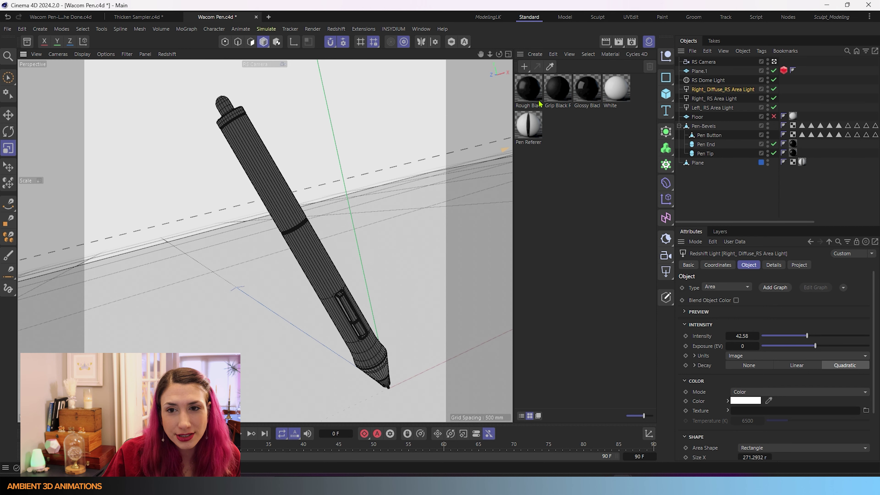
left_click(631, 42)
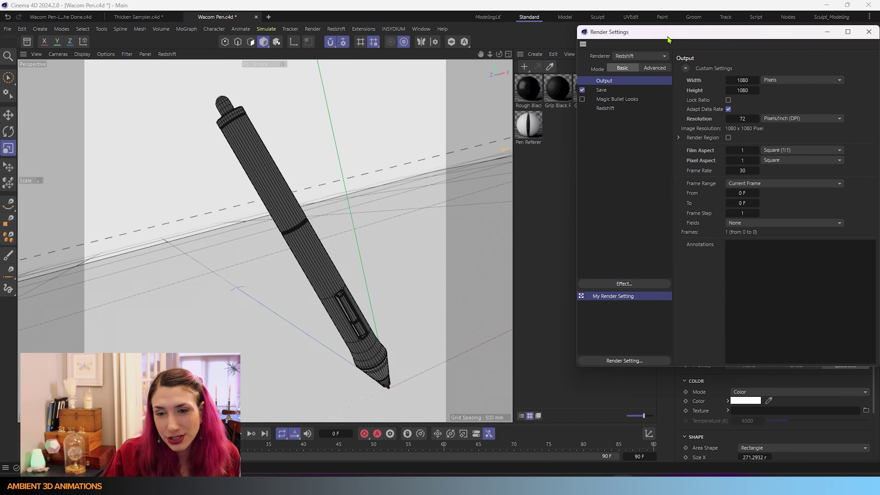
left_click_drag(667, 36, 381, 54)
- Set the saved image format to PSD and browse for the save location
left_click(315, 107)
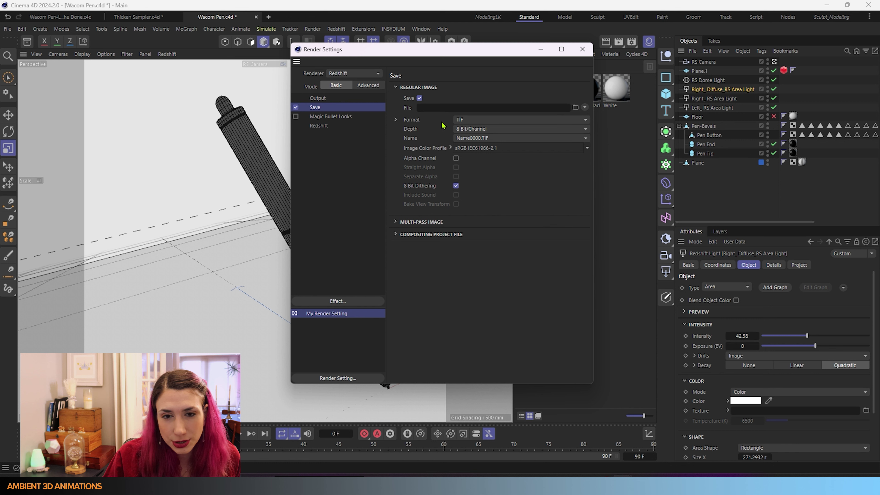
left_click(458, 119)
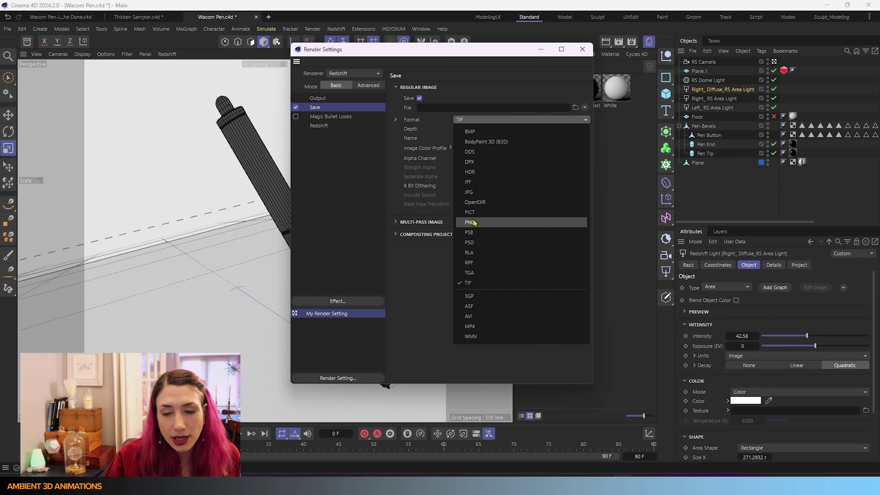
left_click(467, 244)
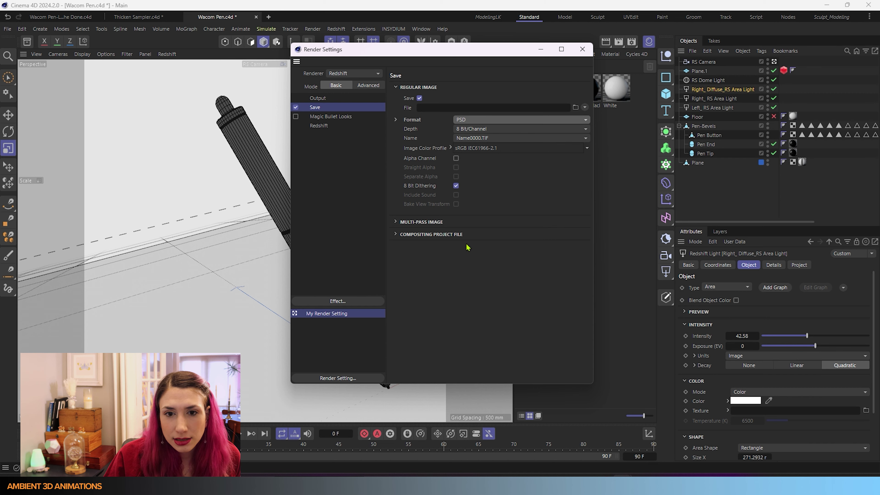
left_click(575, 107)
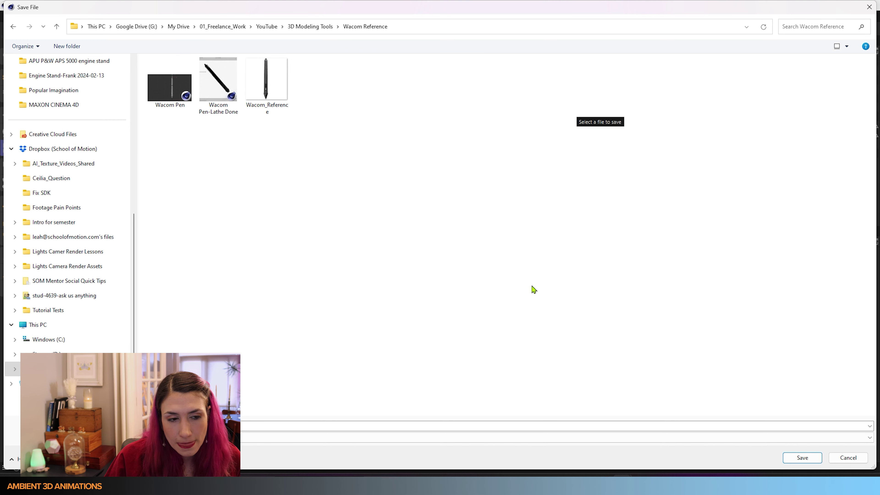
- Save to Wacom Reference as WacomPen, 32 Bit/Channel, and render to the Picture Viewer
left_click(814, 461)
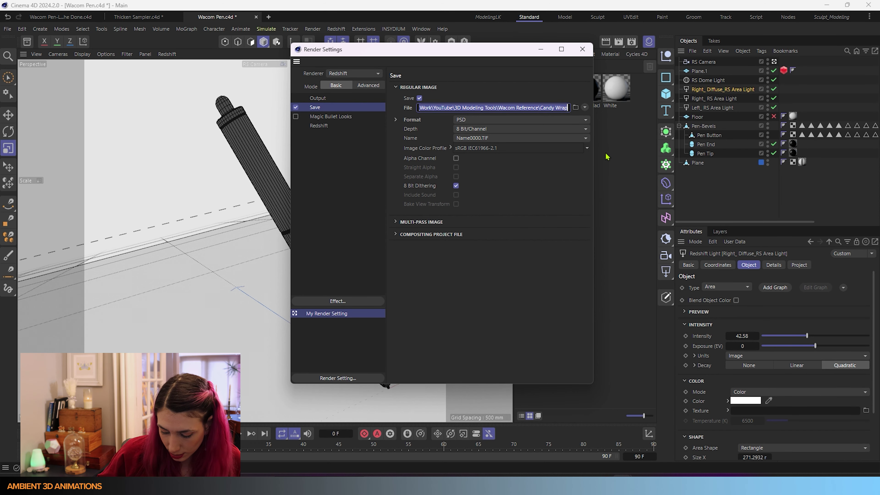
key("End")
key("BackSpace")
key("BackSpace")
key("BackSpace")
key("BackSpace")
key("BackSpace")
key("BackSpace")
key("BackSpace")
key("BackSpace")
key("BackSpace")
key("BackSpace")
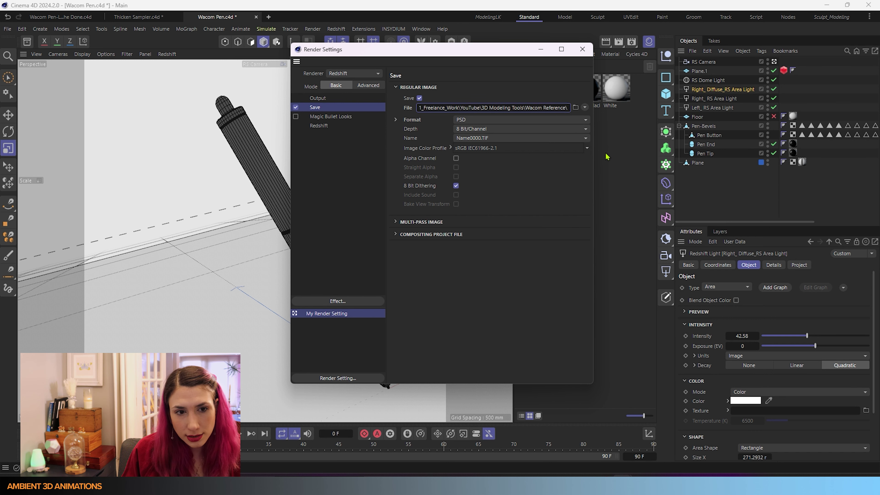
type("WacomPen")
left_click(520, 128)
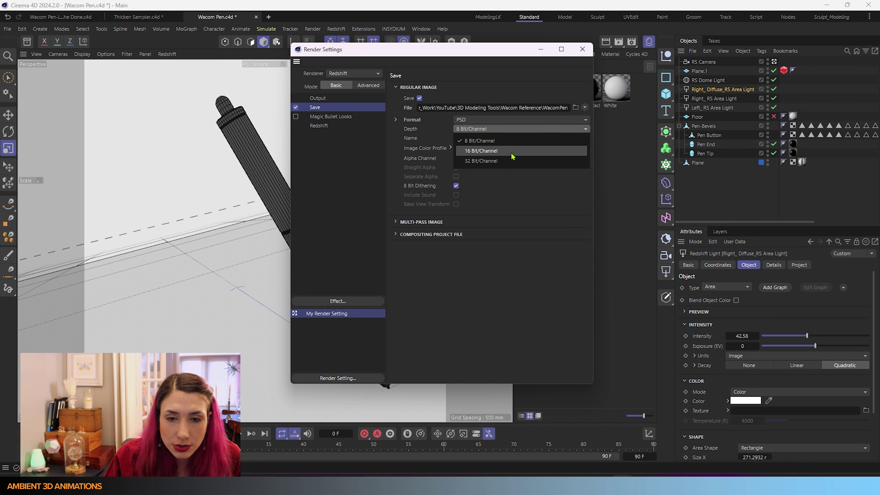
left_click(508, 161)
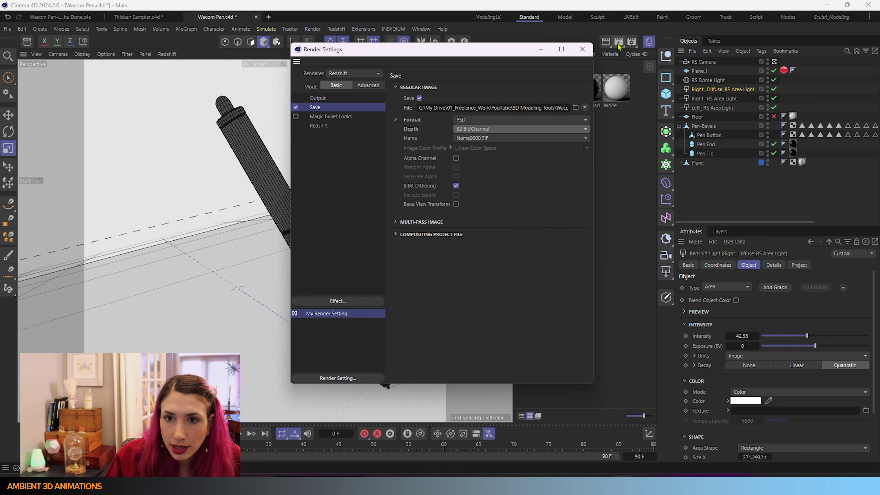
left_click(618, 43)
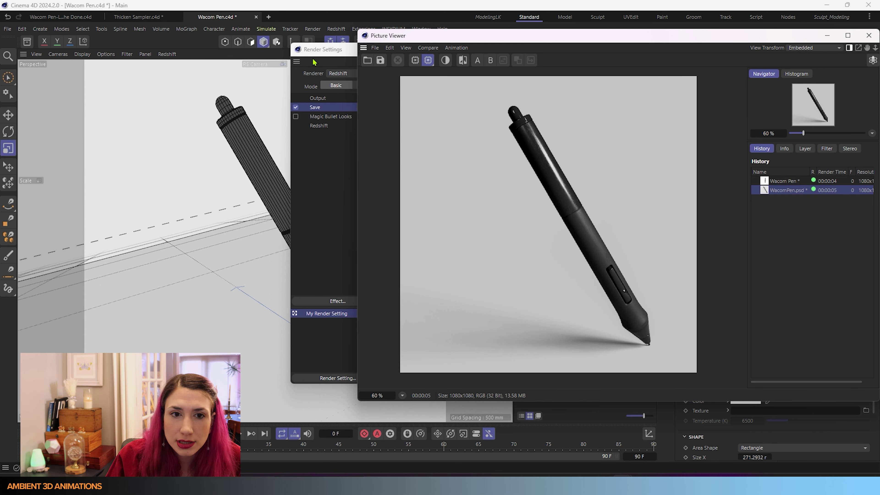
- Raise the Redshift Advanced sampling Threshold to 0.7621
left_click_drag(330, 51, 101, 47)
left_click(97, 98)
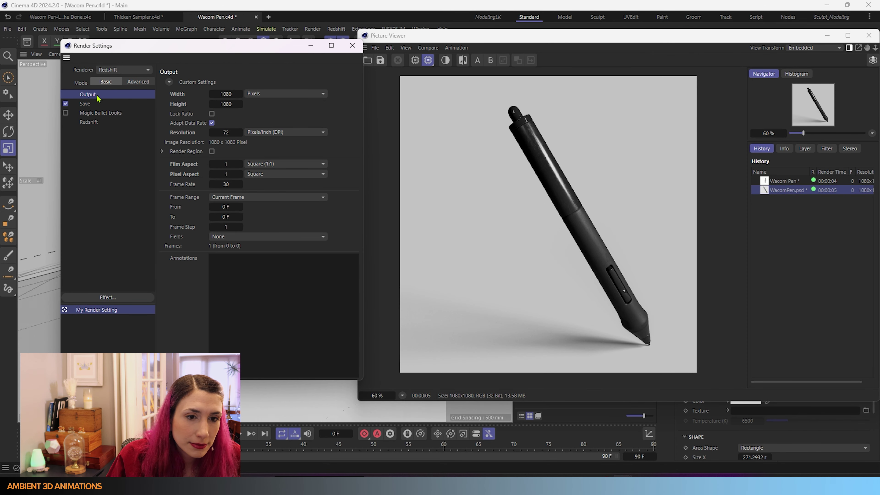
left_click(98, 122)
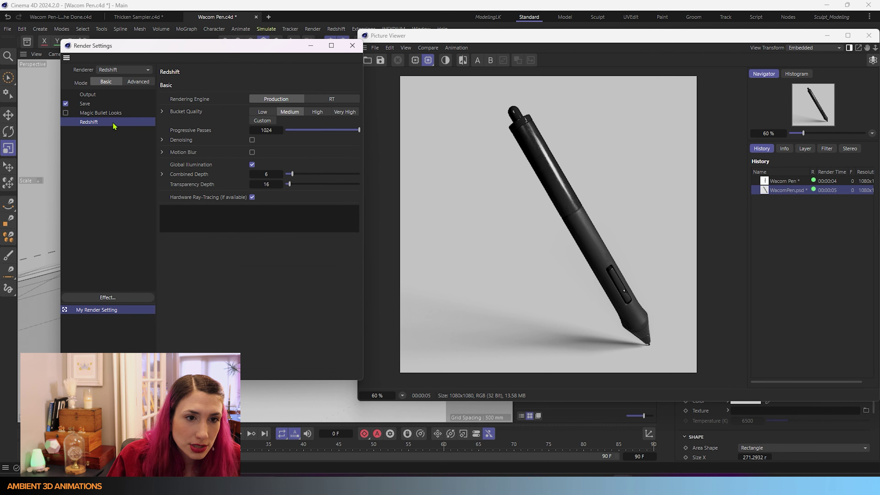
left_click(139, 82)
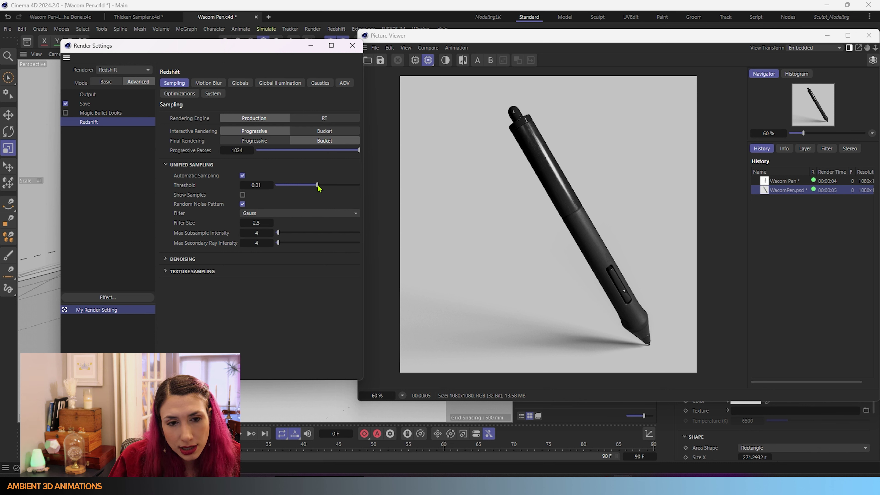
left_click_drag(317, 185, 358, 185)
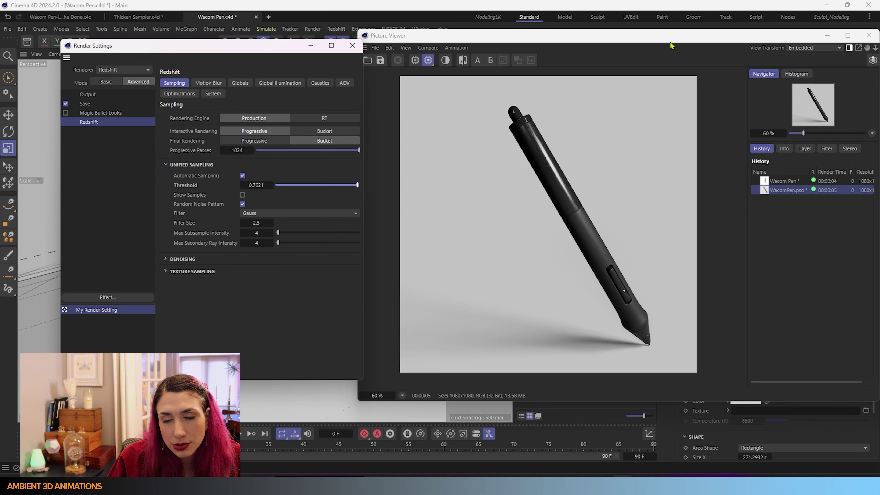
- Turn off saving the rendered image to file and render a quick test image
left_click_drag(671, 45, 665, 86)
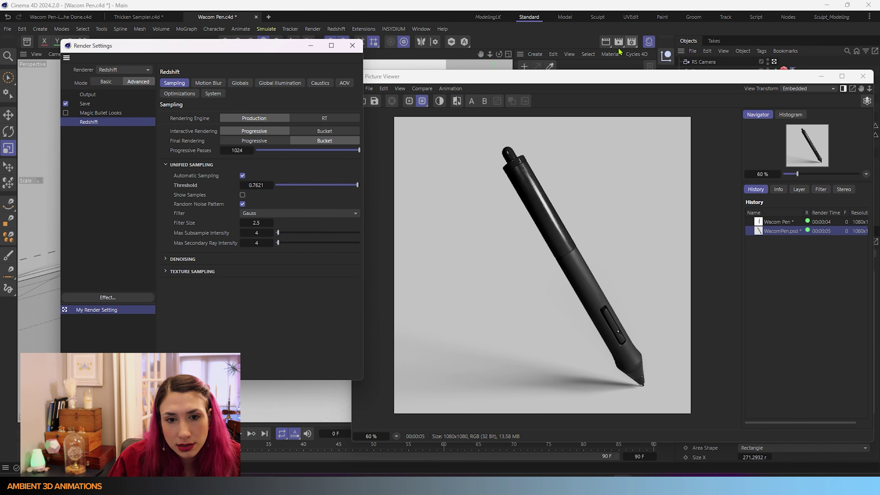
left_click(83, 103)
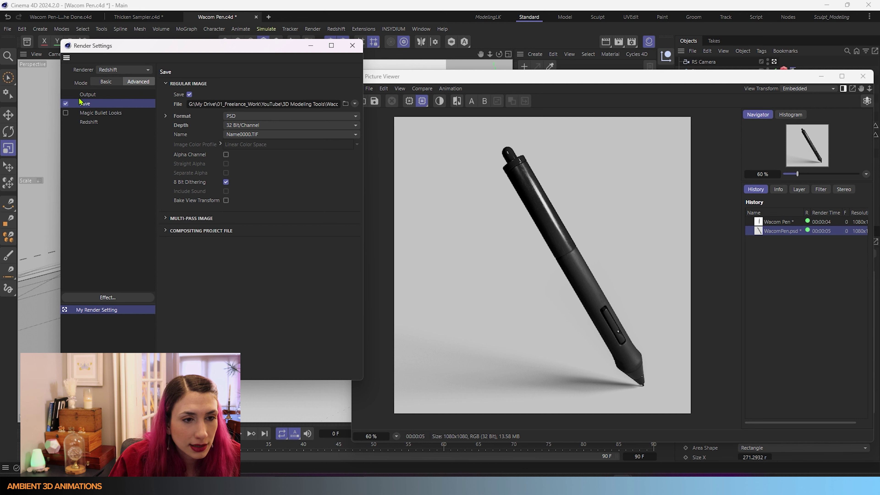
left_click(86, 95)
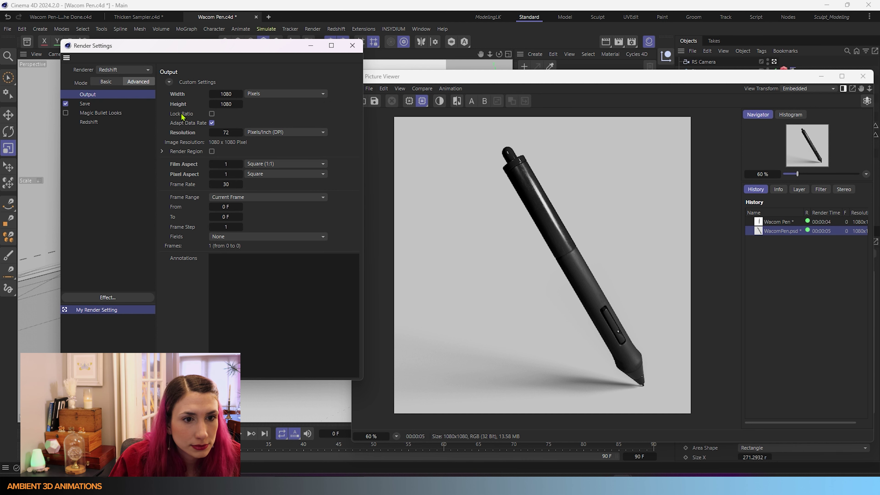
left_click(65, 104)
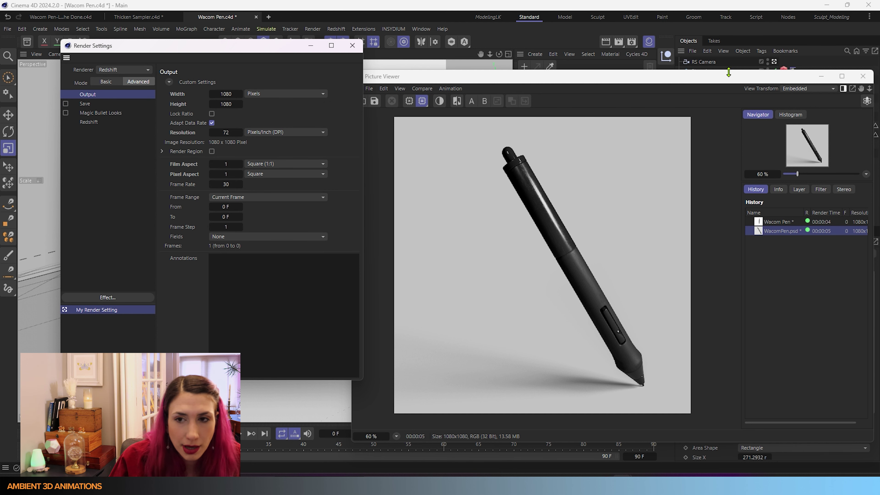
left_click(620, 42)
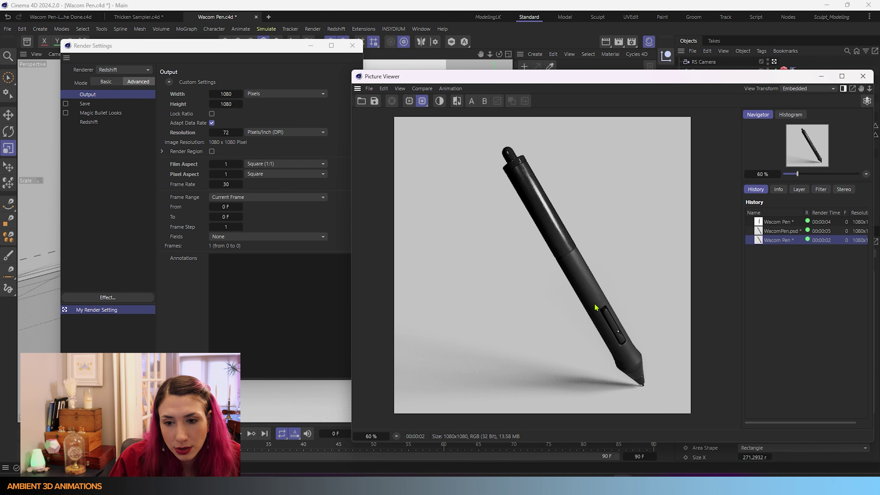
scroll(625, 312, "up", 5)
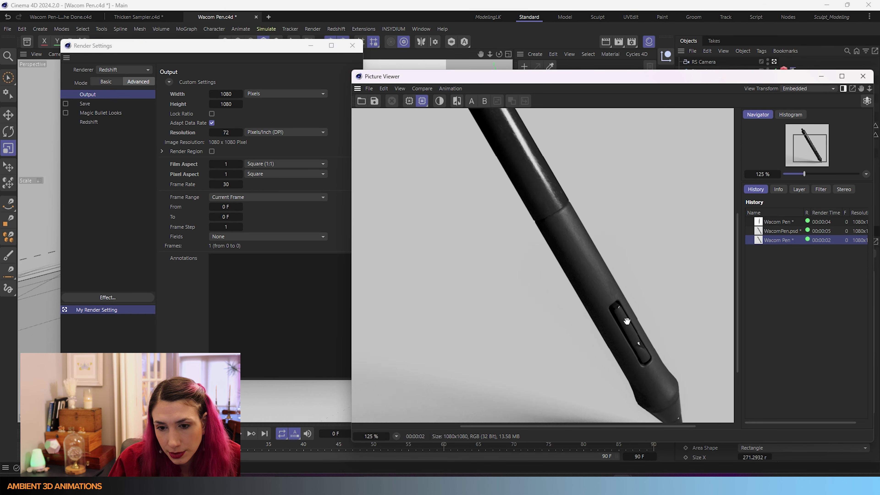
left_click(784, 232)
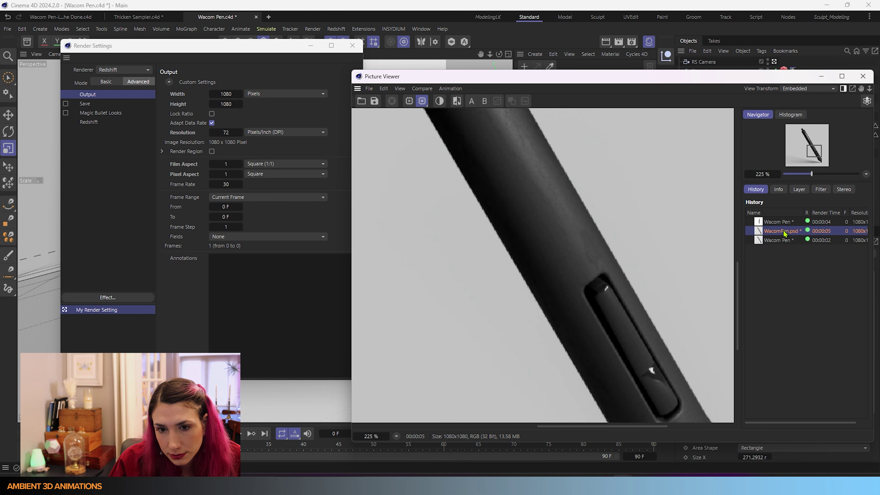
left_click(783, 241)
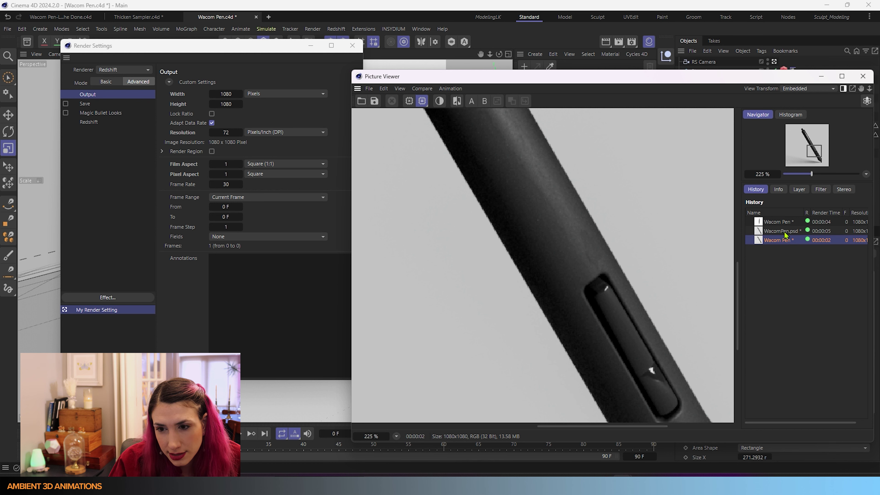
scroll(601, 247, "up", 4)
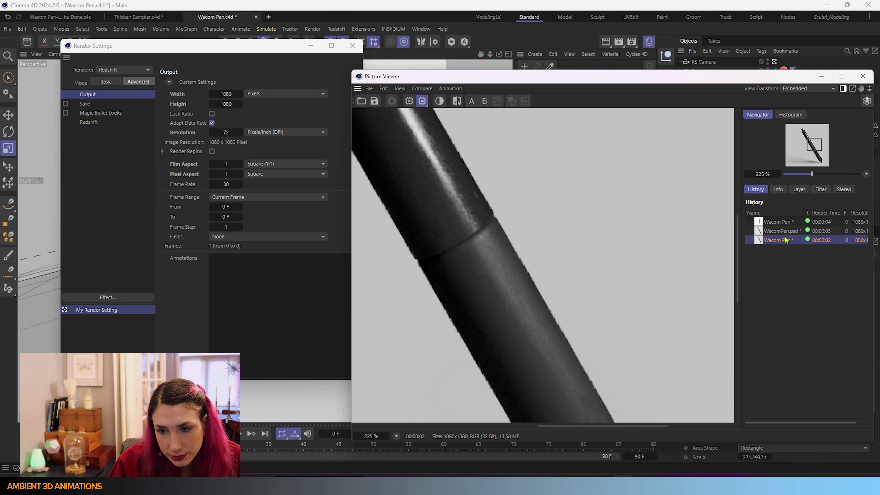
left_click(780, 231)
left_click(778, 242)
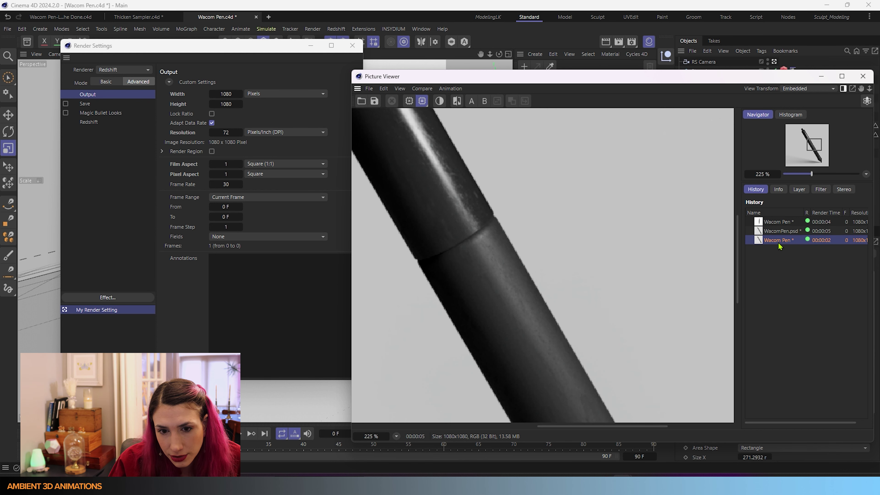
left_click(781, 231)
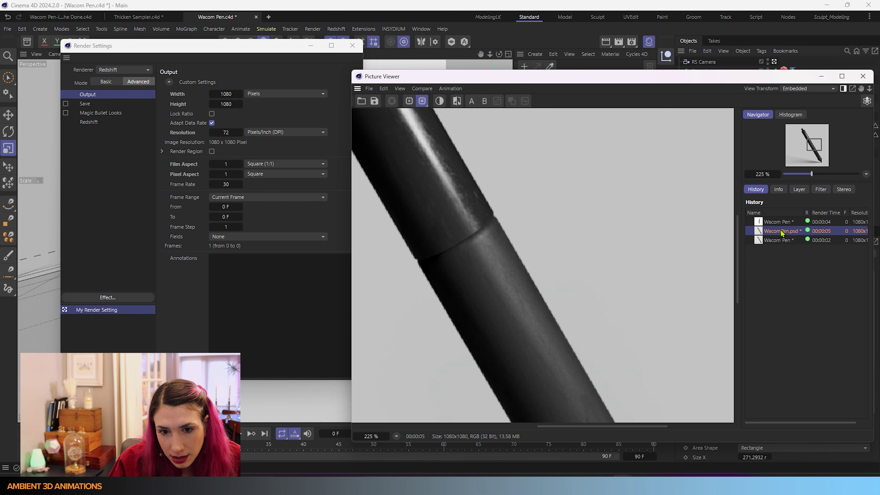
left_click(779, 241)
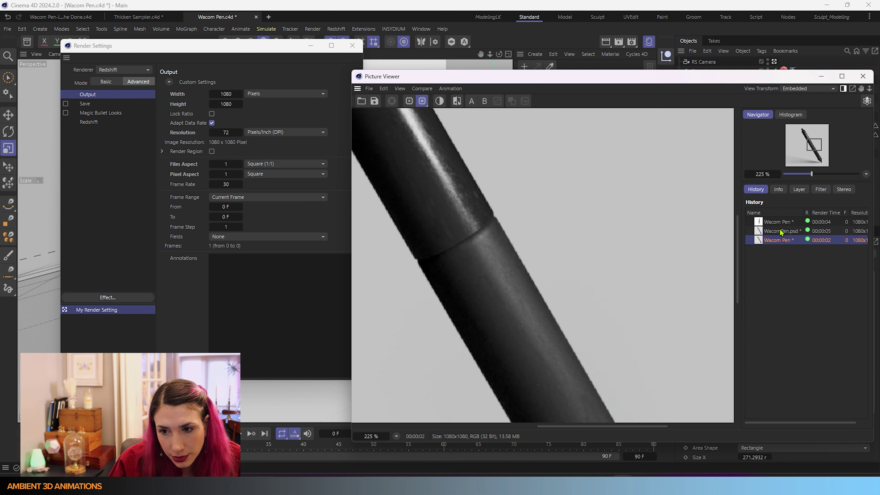
left_click(781, 231)
left_click(783, 241)
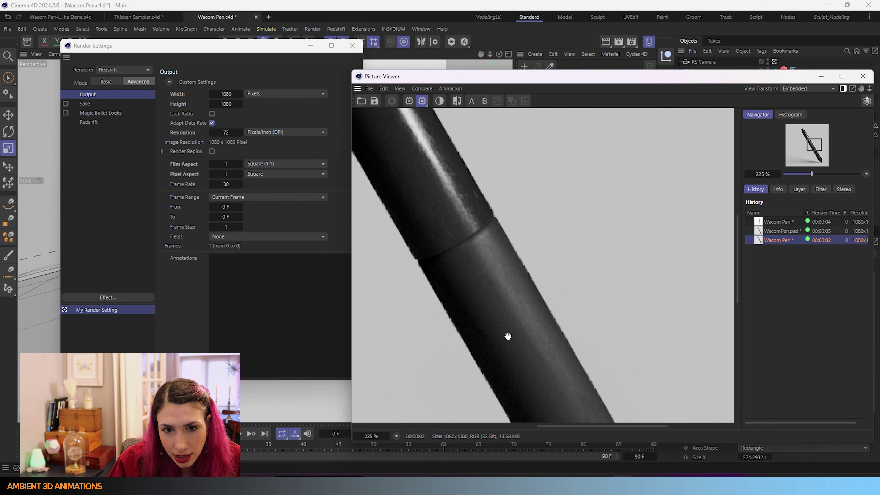
double_click(544, 79)
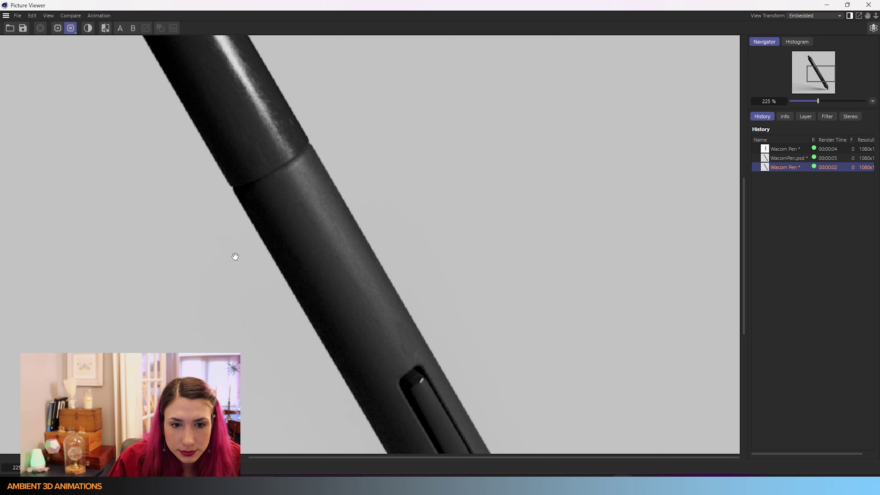
left_click_drag(234, 258, 270, 277)
scroll(305, 298, "down", 5)
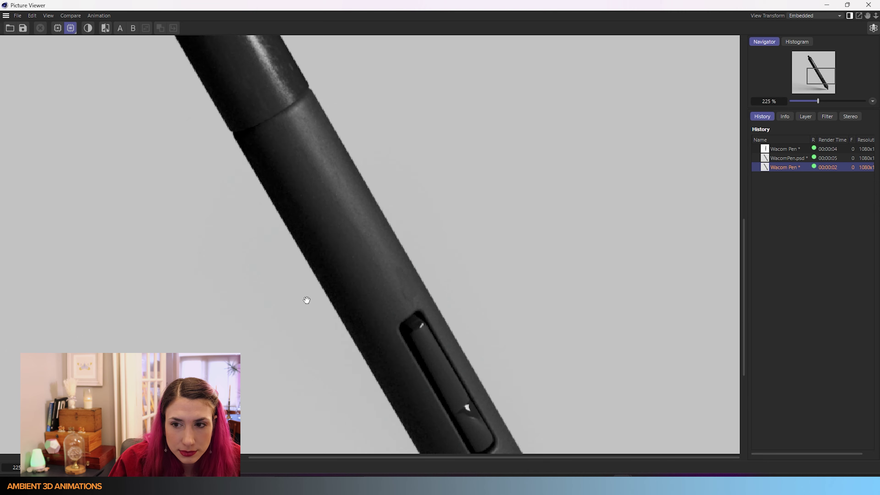
double_click(416, 5)
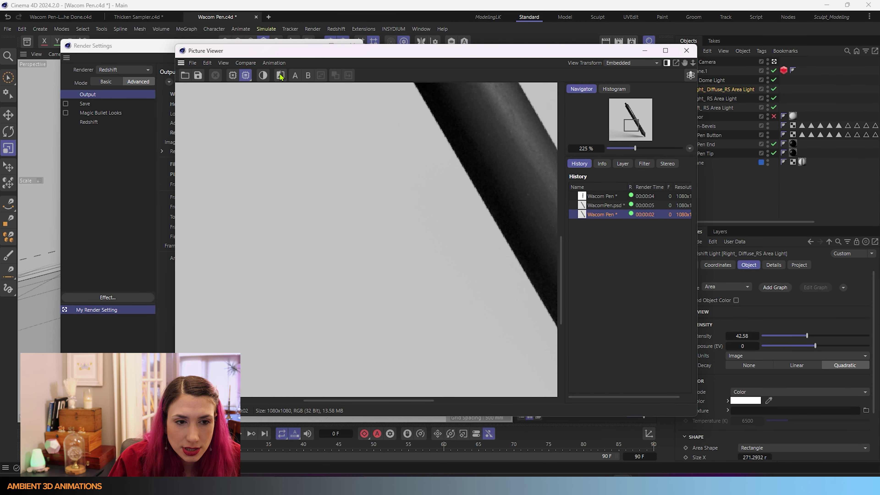